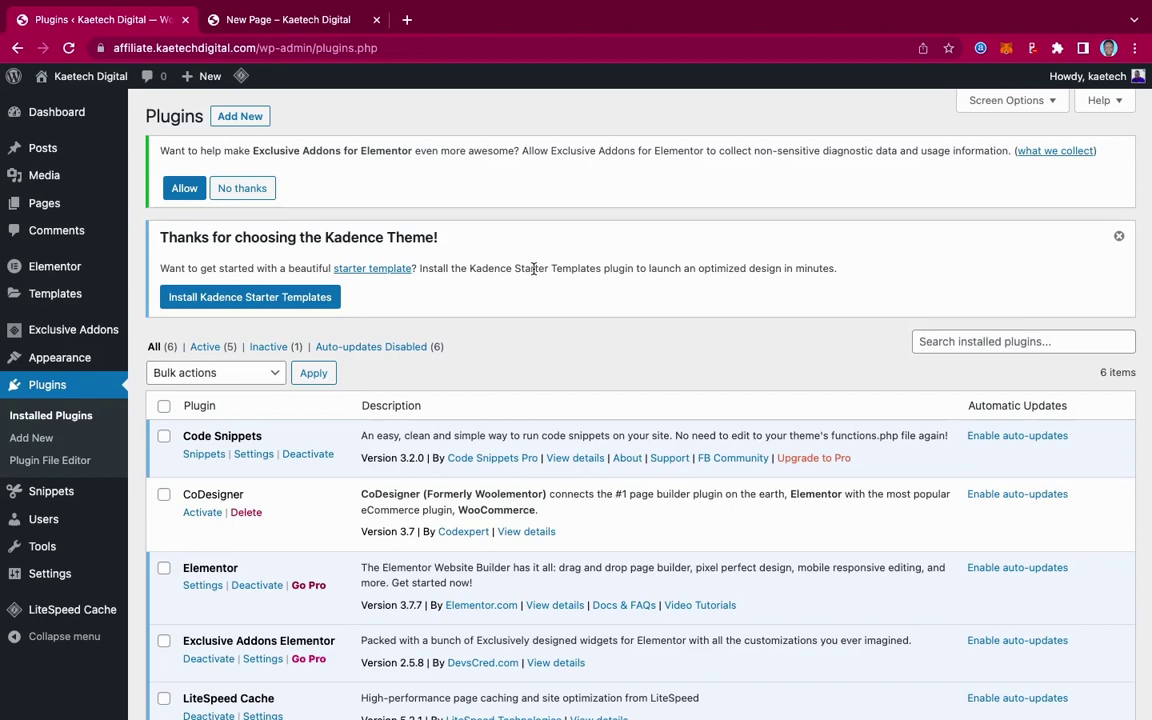
- Search the directory of new plugins for "elementor"
{"action": "scroll", "coordinate": [533, 268], "scroll_direction": "down", "scroll_amount": 3}
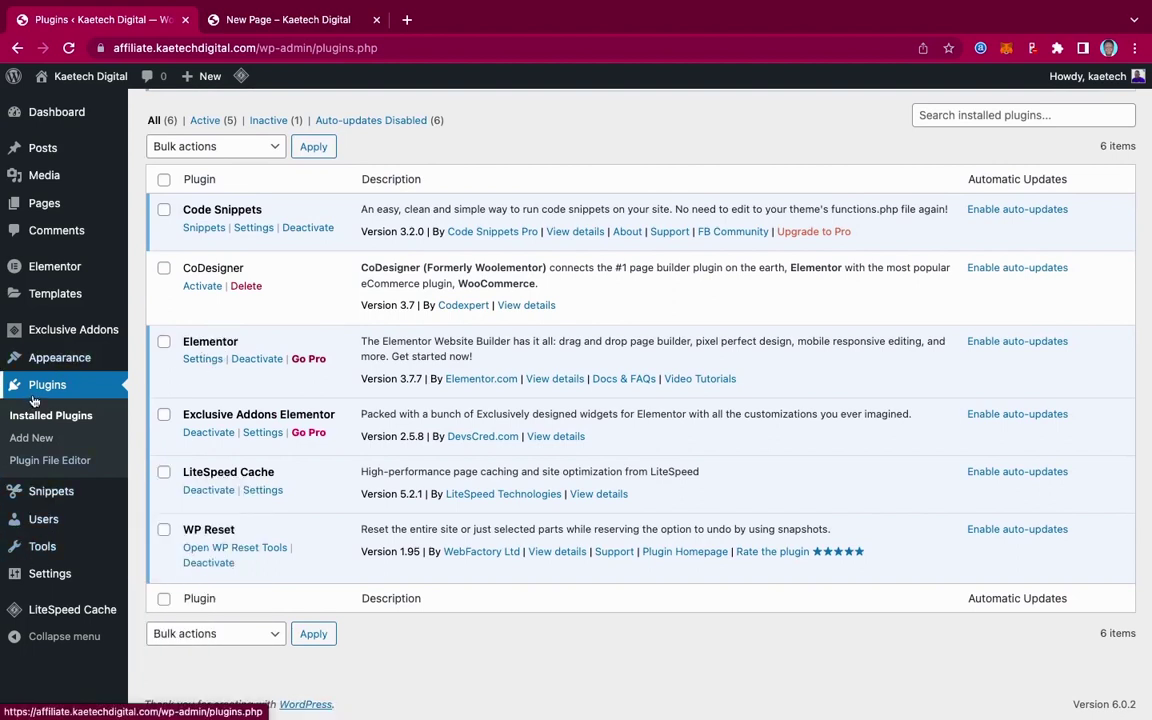
{"action": "left_click", "coordinate": [94, 431]}
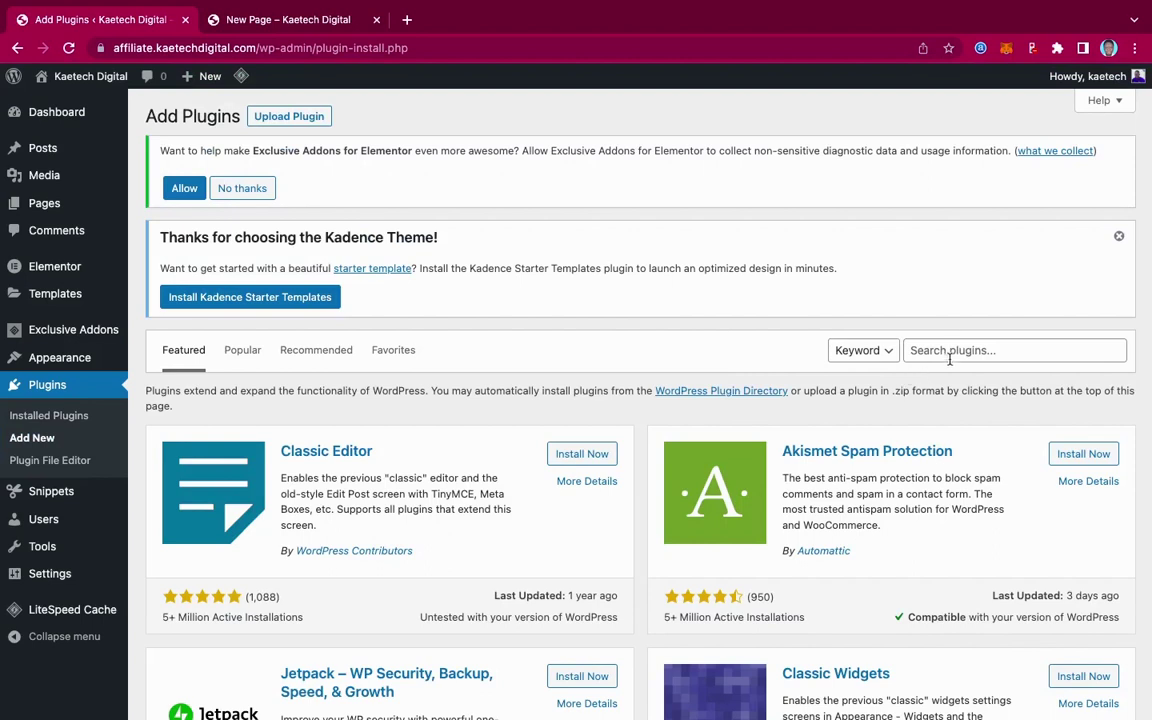
{"action": "left_click", "coordinate": [950, 356]}
{"action": "type", "text": "eleme"}
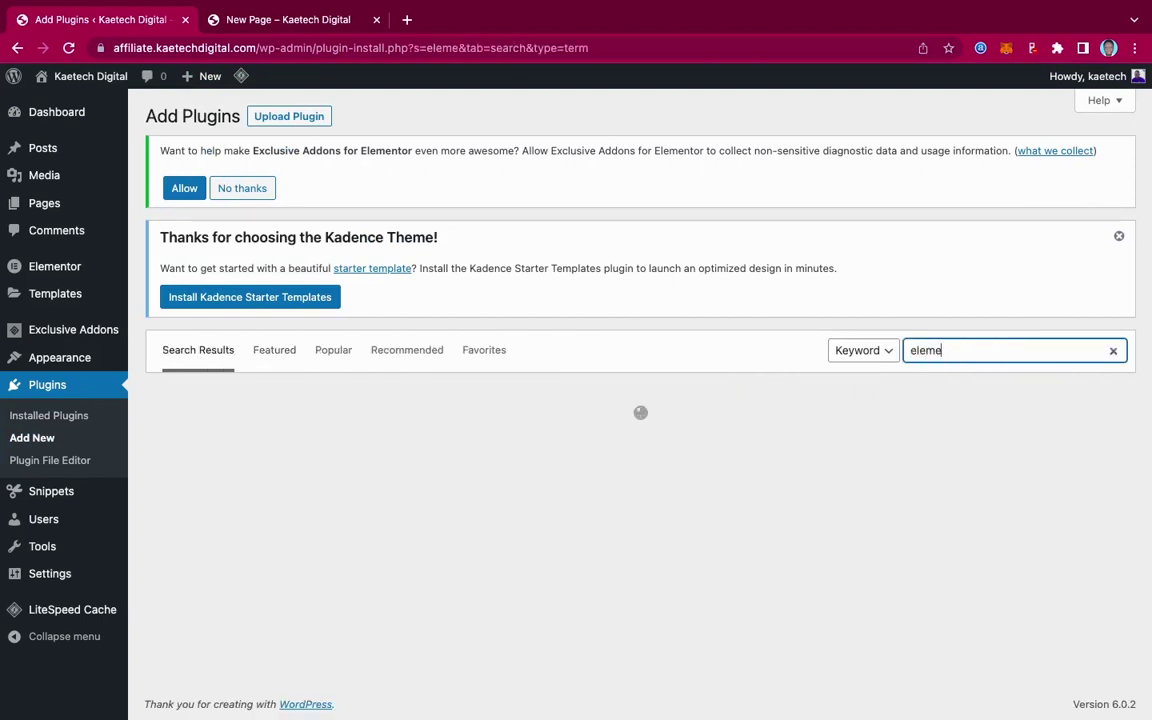
{"action": "type", "text": "ntor"}
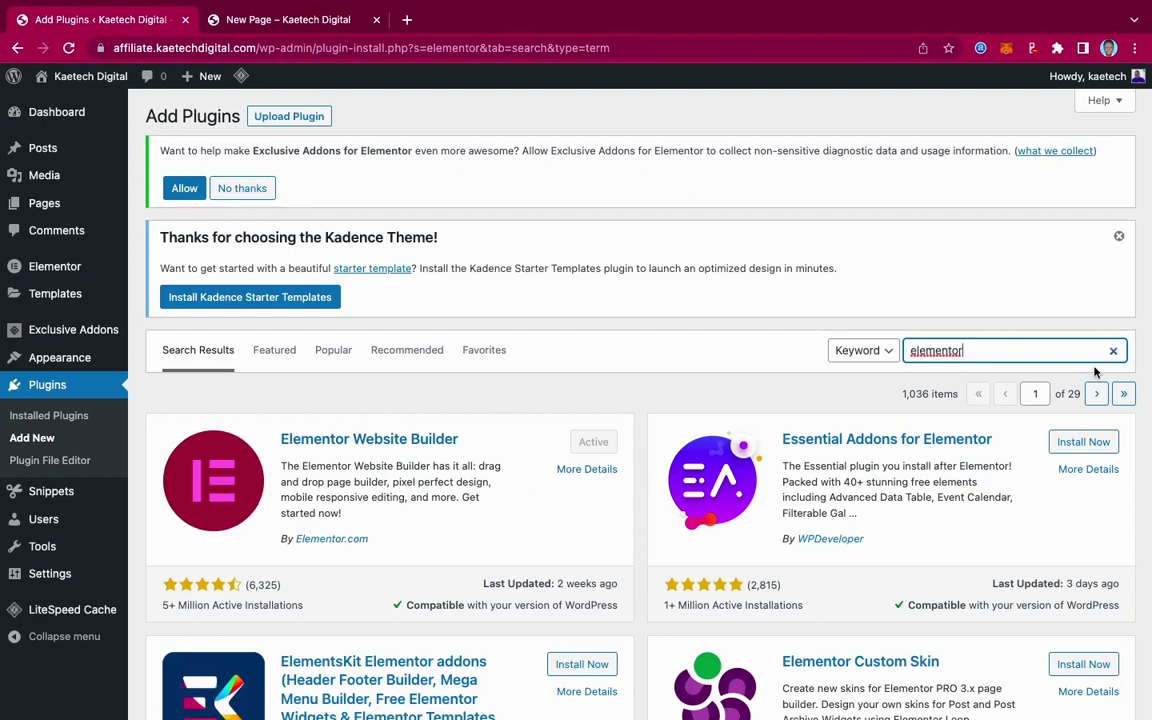
- Replace the plugin search term with "snippet" to look for a code snippet plugin
{"action": "double_click", "coordinate": [899, 343]}
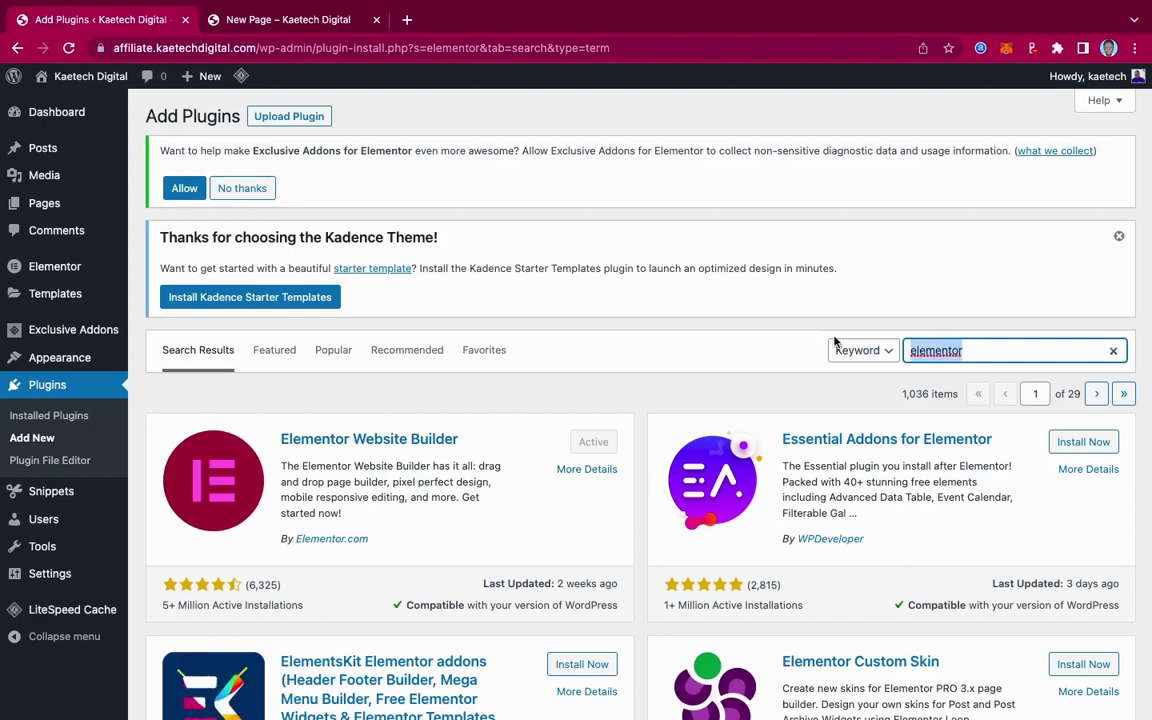
{"action": "type", "text": "sni"}
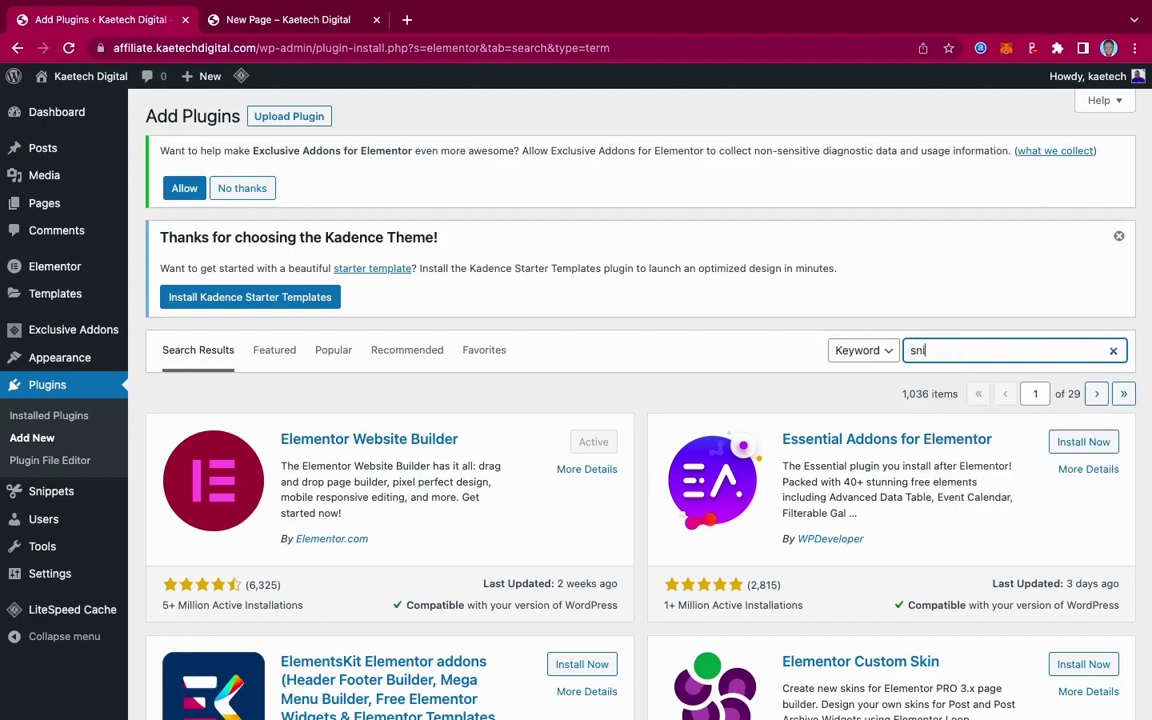
{"action": "type", "text": "ppet"}
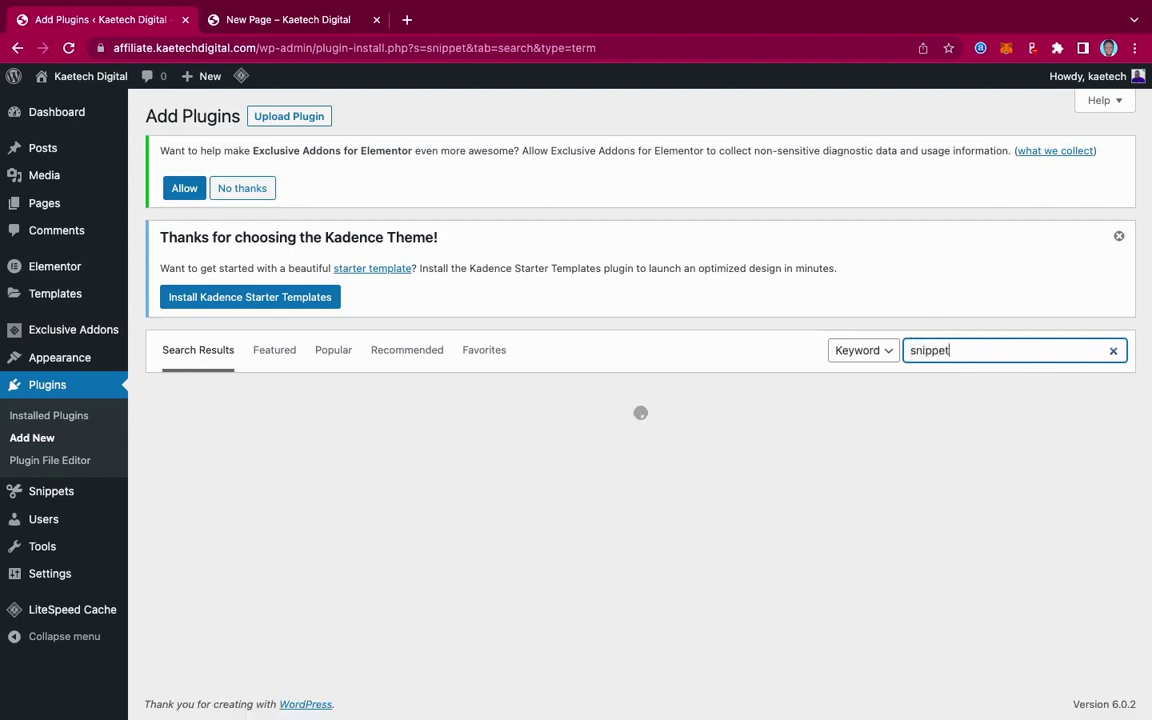
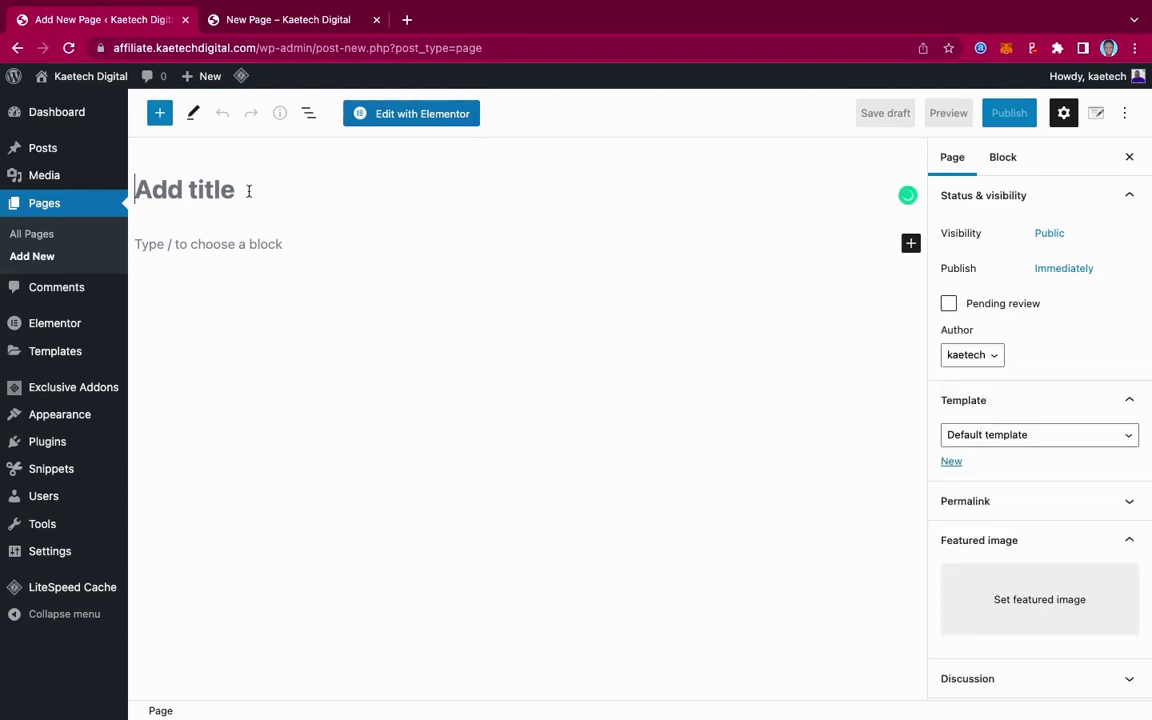
- Title the new page Home, set its template to Elementor Full Width and publish it
{"action": "type", "text": "Home"}
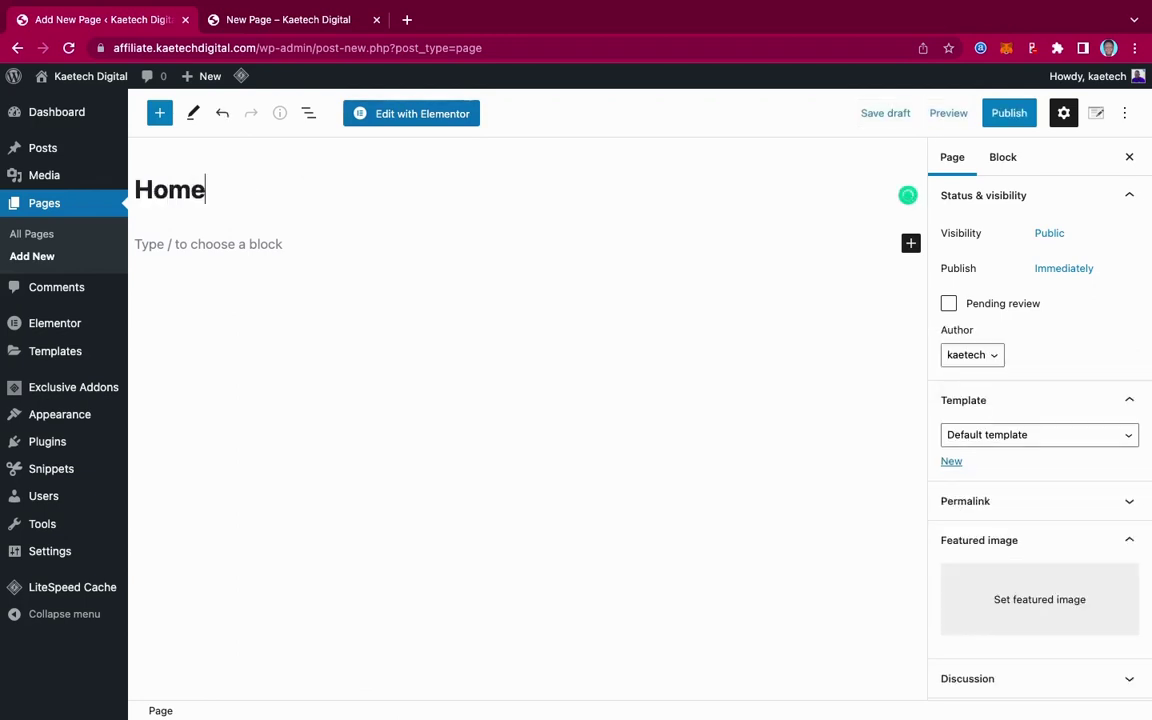
{"action": "left_click", "coordinate": [985, 444]}
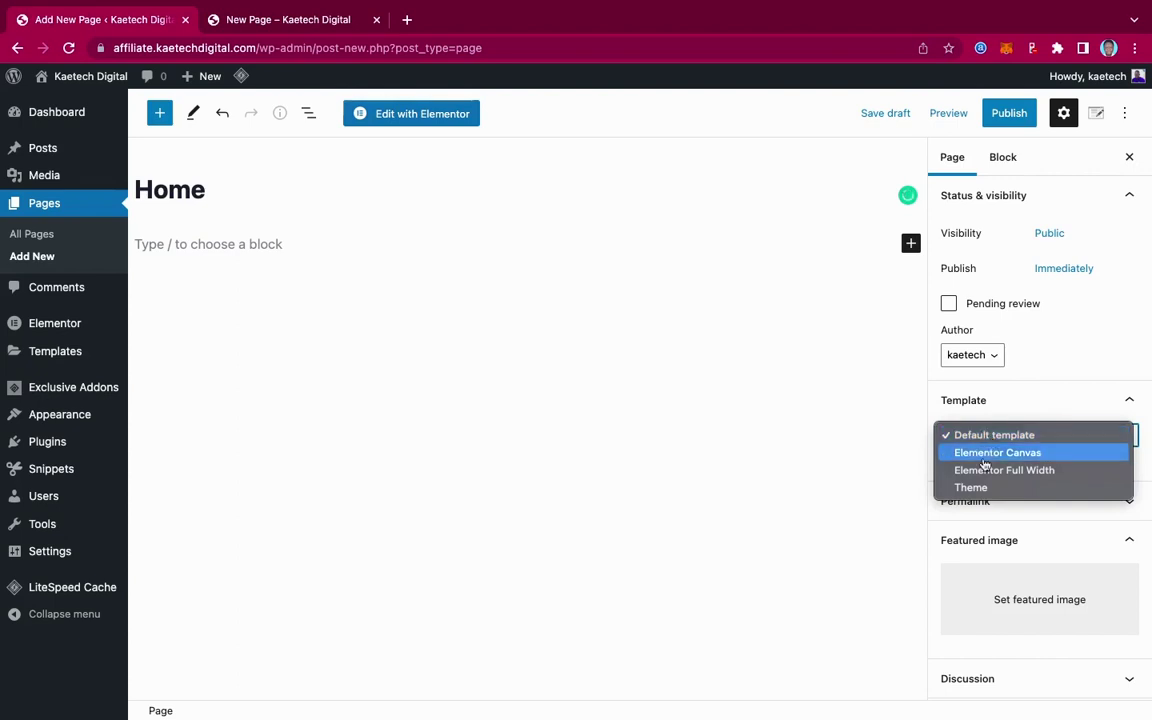
{"action": "left_click", "coordinate": [995, 471]}
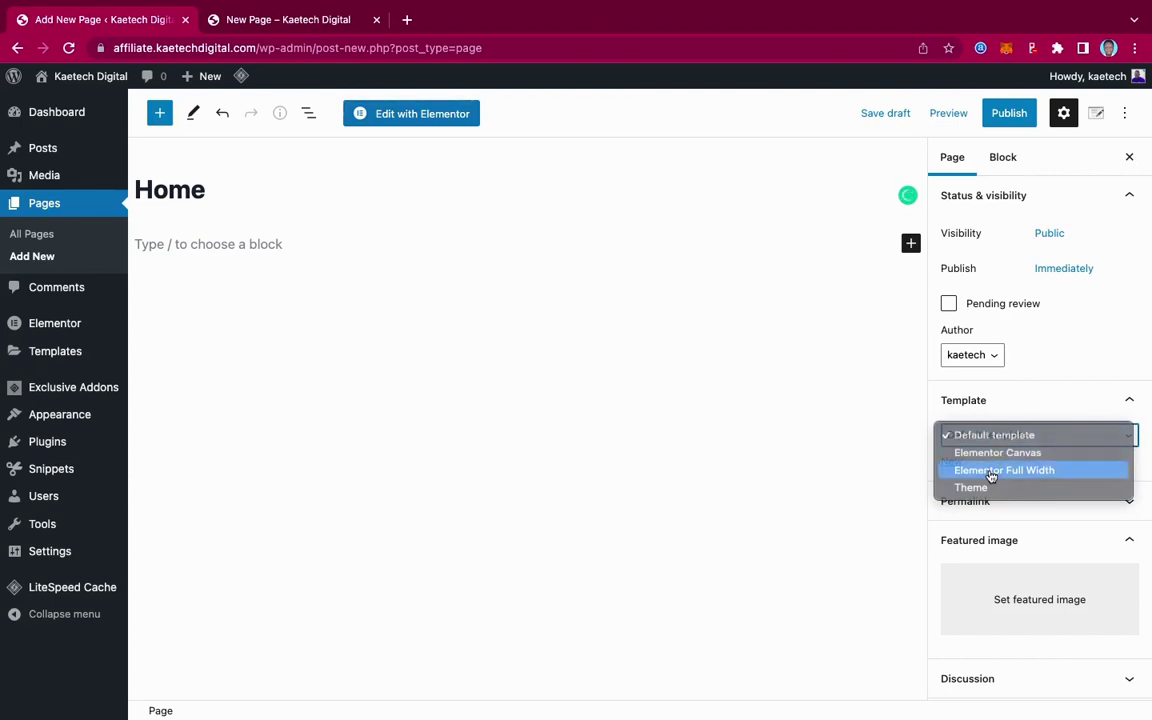
{"action": "left_click", "coordinate": [1009, 115]}
{"action": "left_click", "coordinate": [1009, 115]}
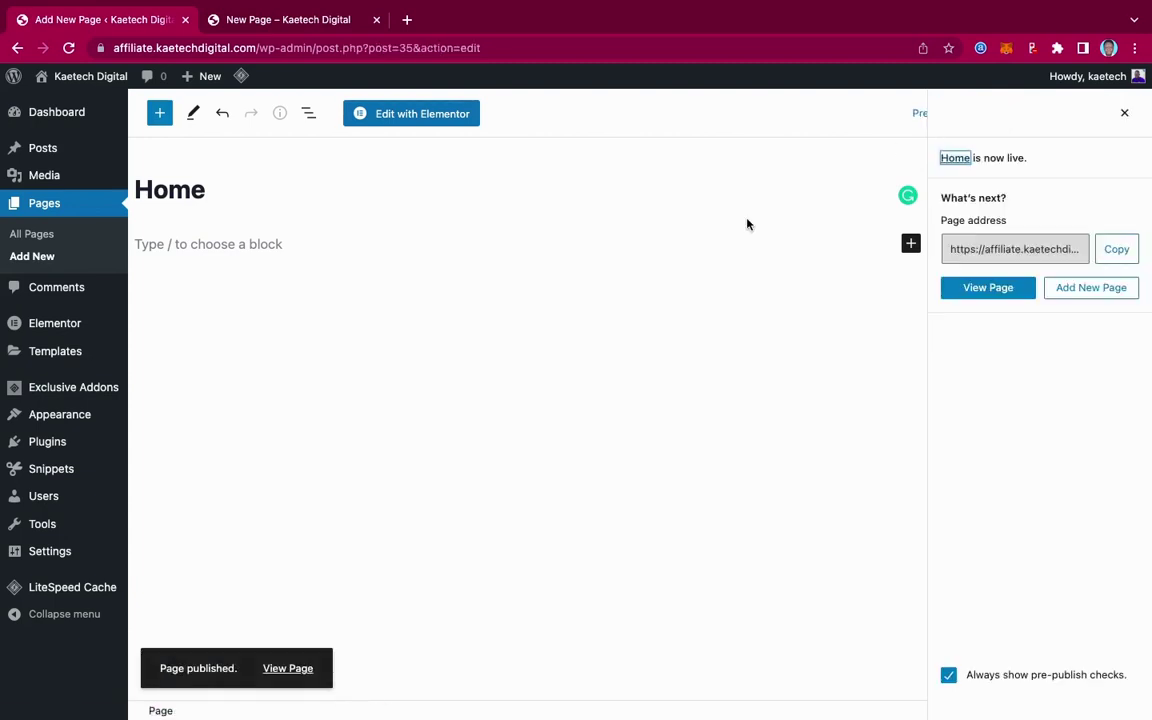
- Open the Home page for editing with Elementor and add a section with two equal columns
{"action": "left_click", "coordinate": [411, 119]}
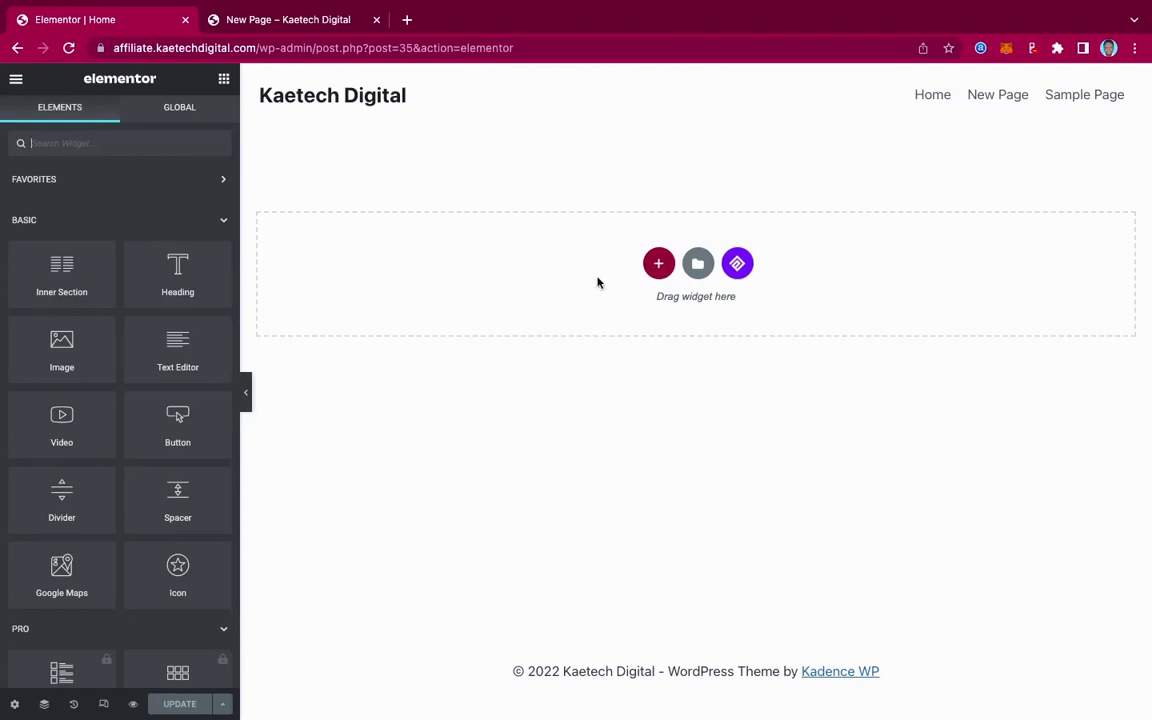
{"action": "left_click", "coordinate": [659, 265]}
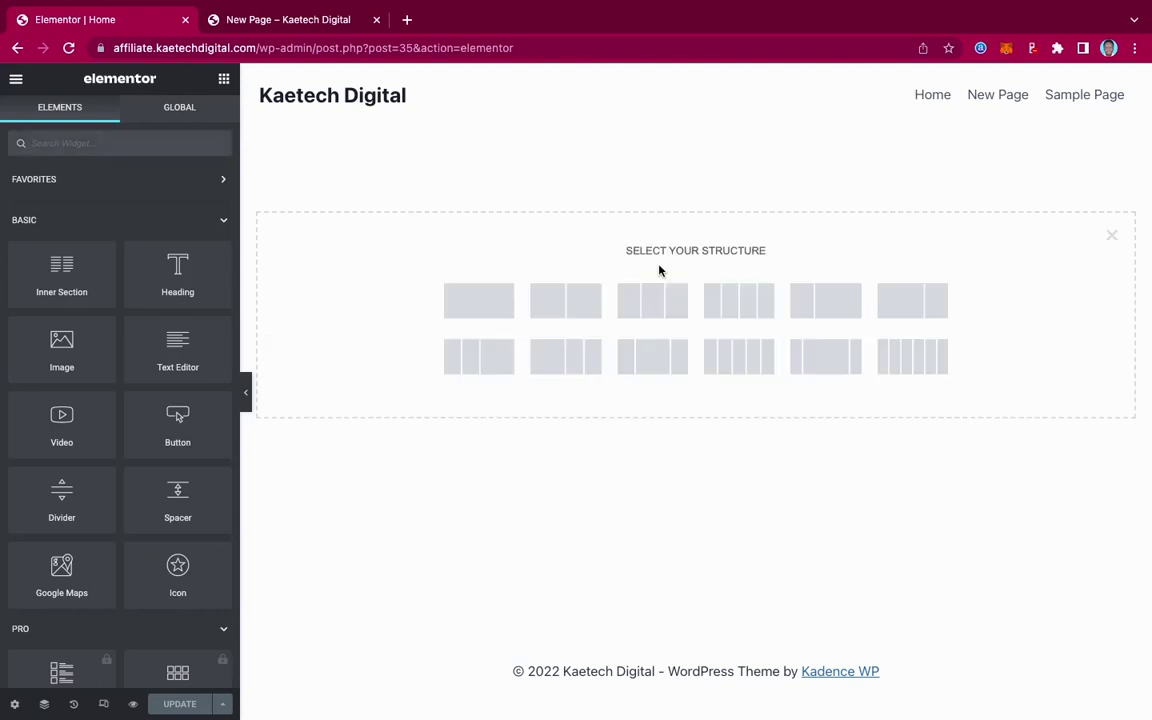
{"action": "left_click", "coordinate": [560, 307]}
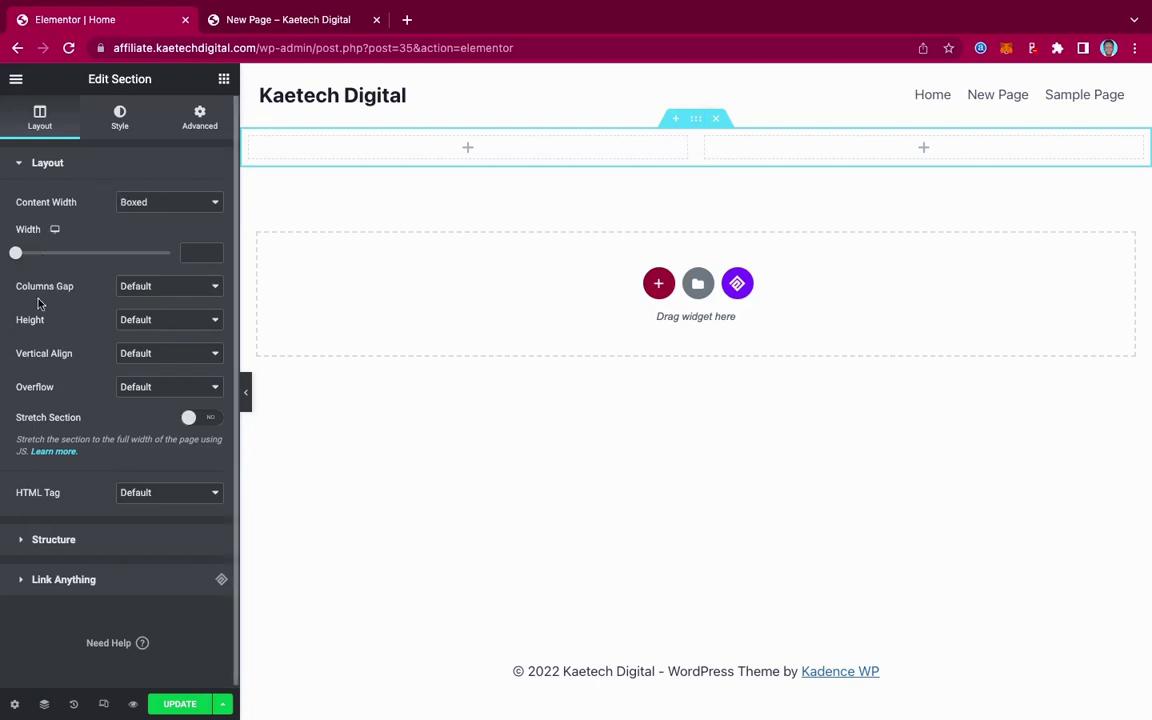
- Set the two-column section's height to Min Height with a minimum of 100 VH
{"action": "left_click", "coordinate": [134, 326]}
{"action": "left_click", "coordinate": [138, 355]}
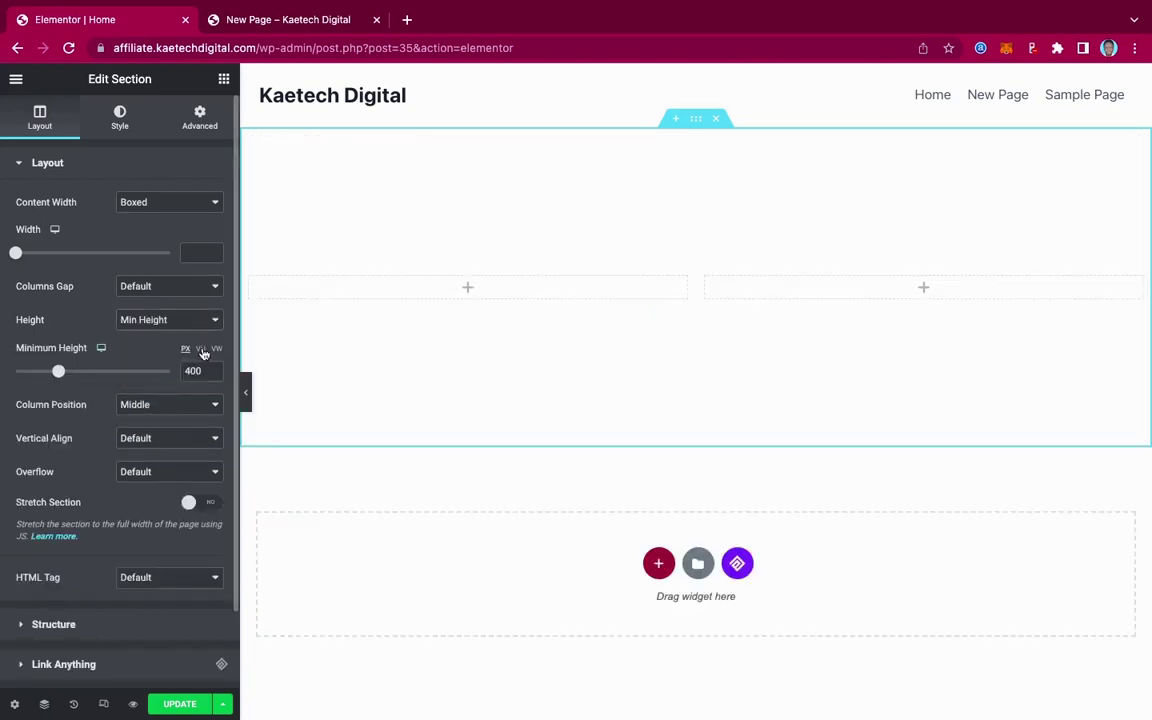
{"action": "left_click", "coordinate": [201, 349]}
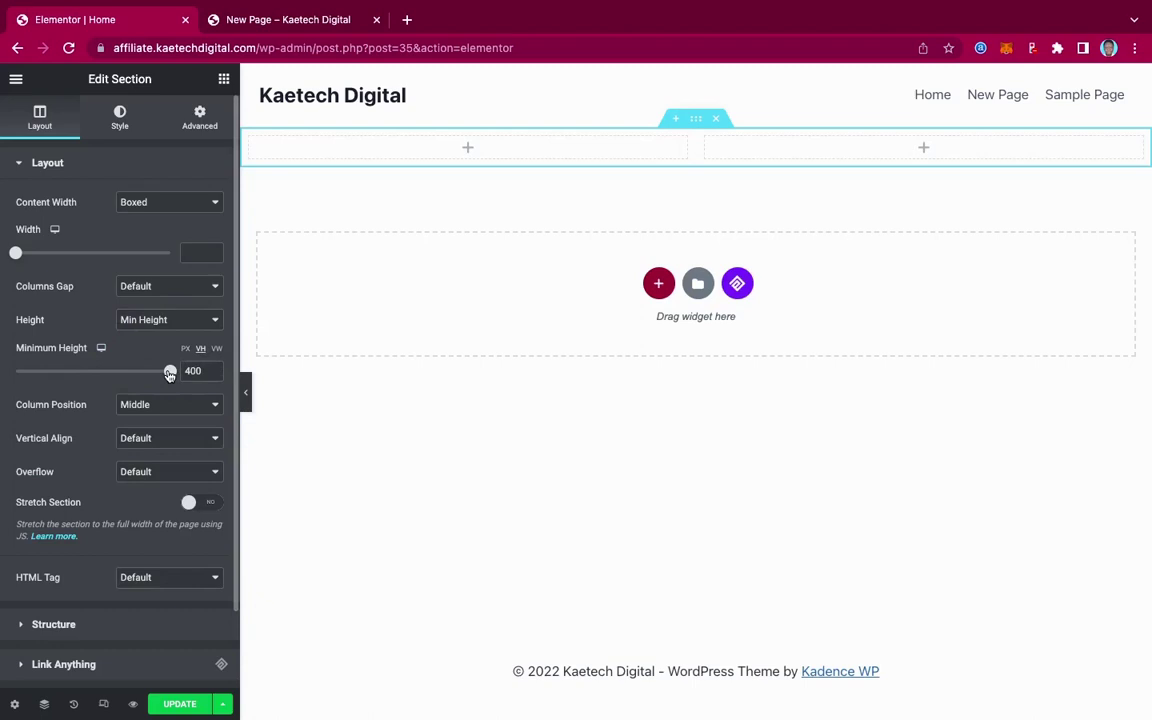
{"action": "left_click_drag", "start_coordinate": [170, 374], "coordinate": [193, 371]}
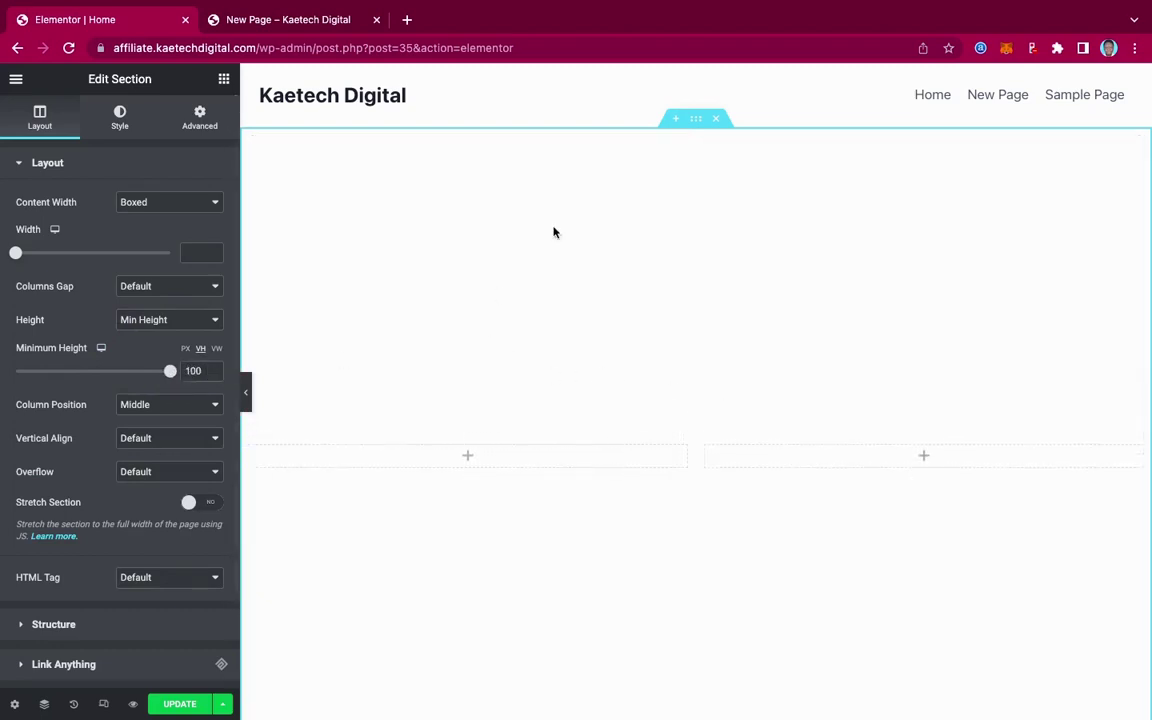
- Using the finished portfolio page as reference, give the section a gradient background with #291EB8 as the first color
{"action": "left_click", "coordinate": [281, 22]}
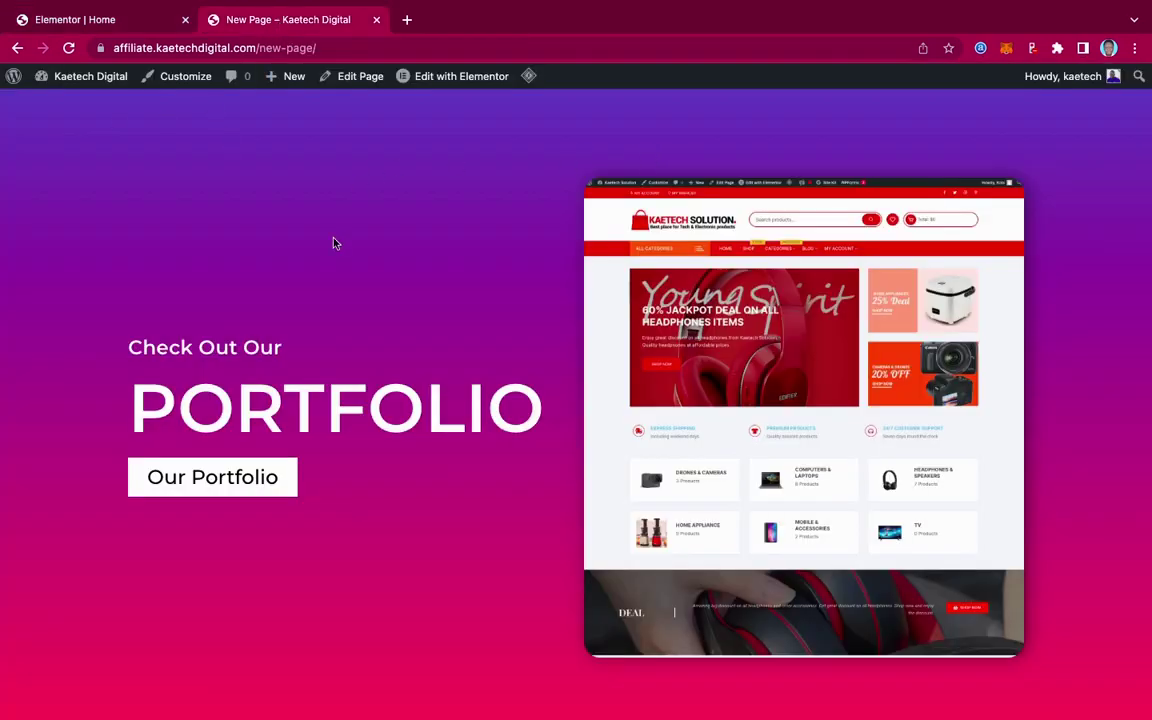
{"action": "left_click", "coordinate": [127, 16]}
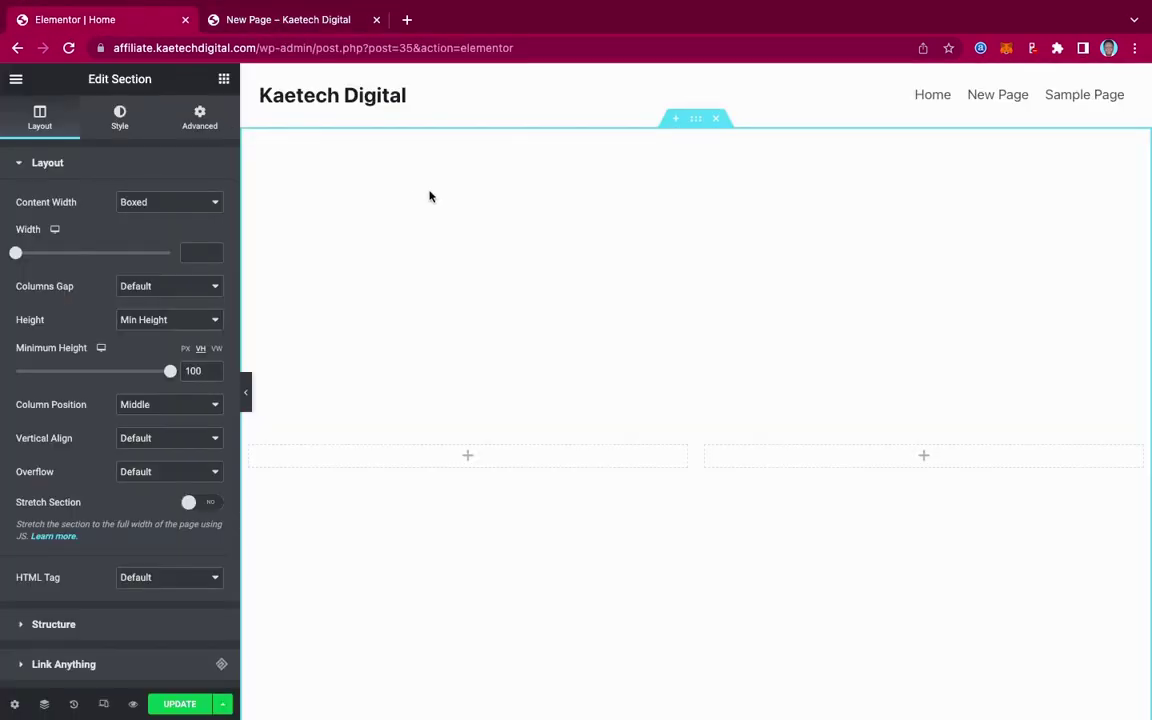
{"action": "left_click", "coordinate": [120, 119]}
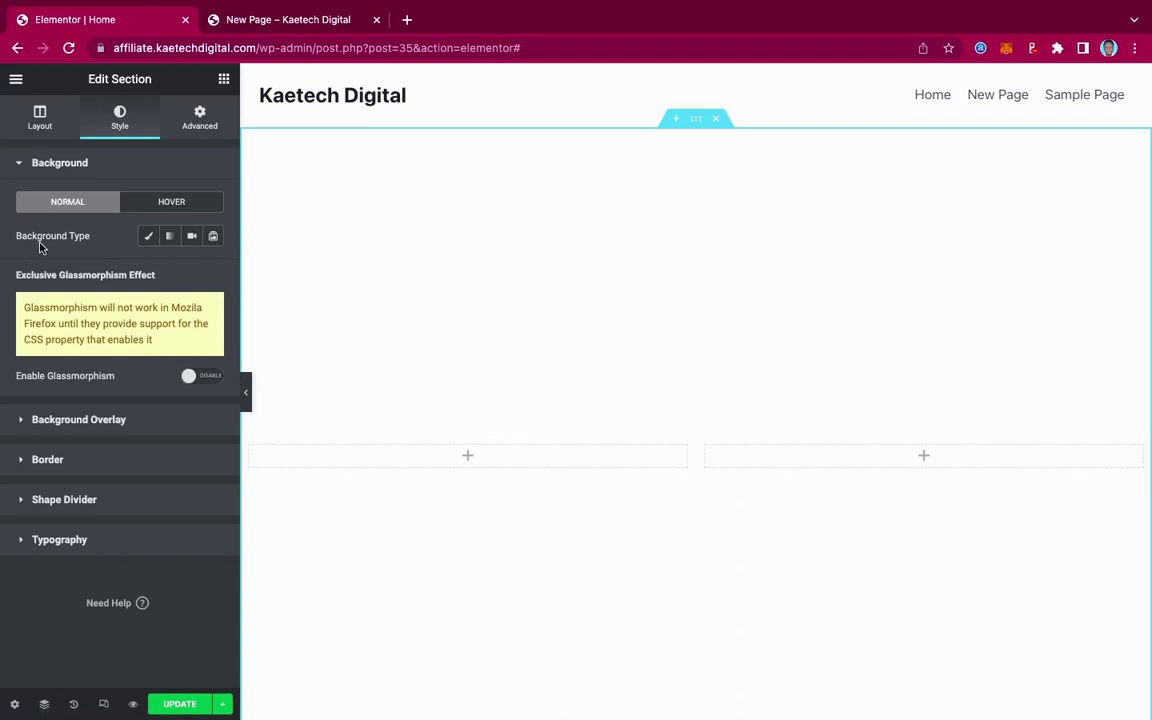
{"action": "left_click", "coordinate": [169, 236]}
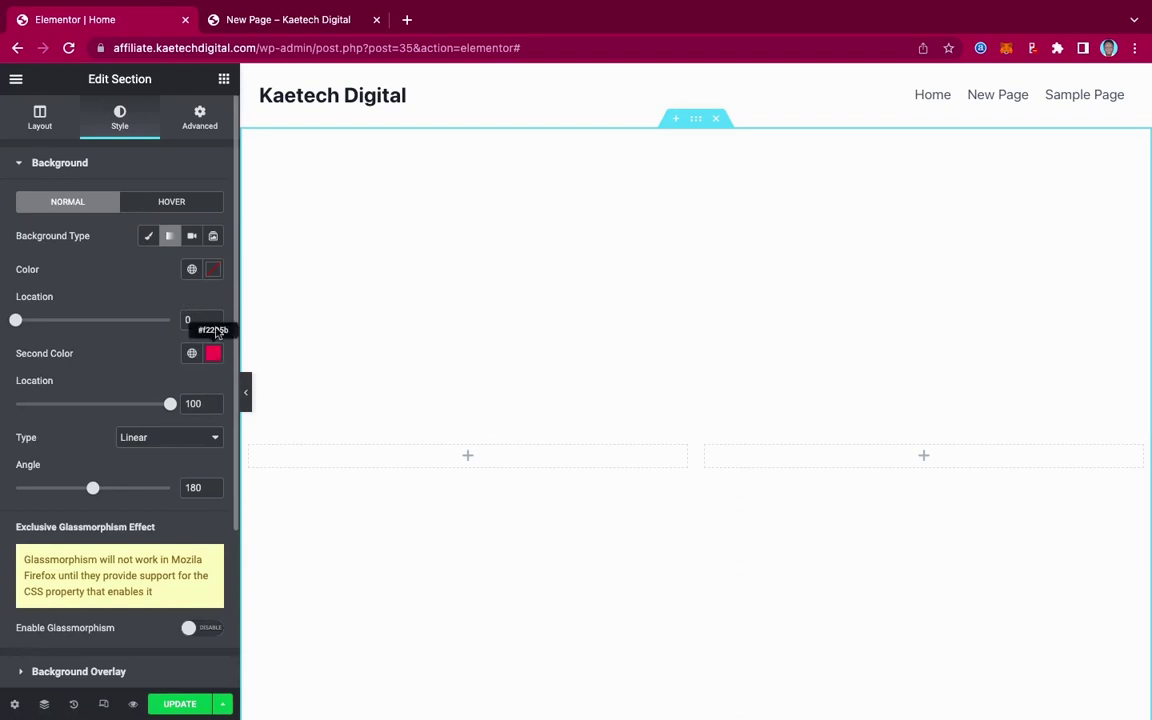
{"action": "left_click", "coordinate": [213, 272]}
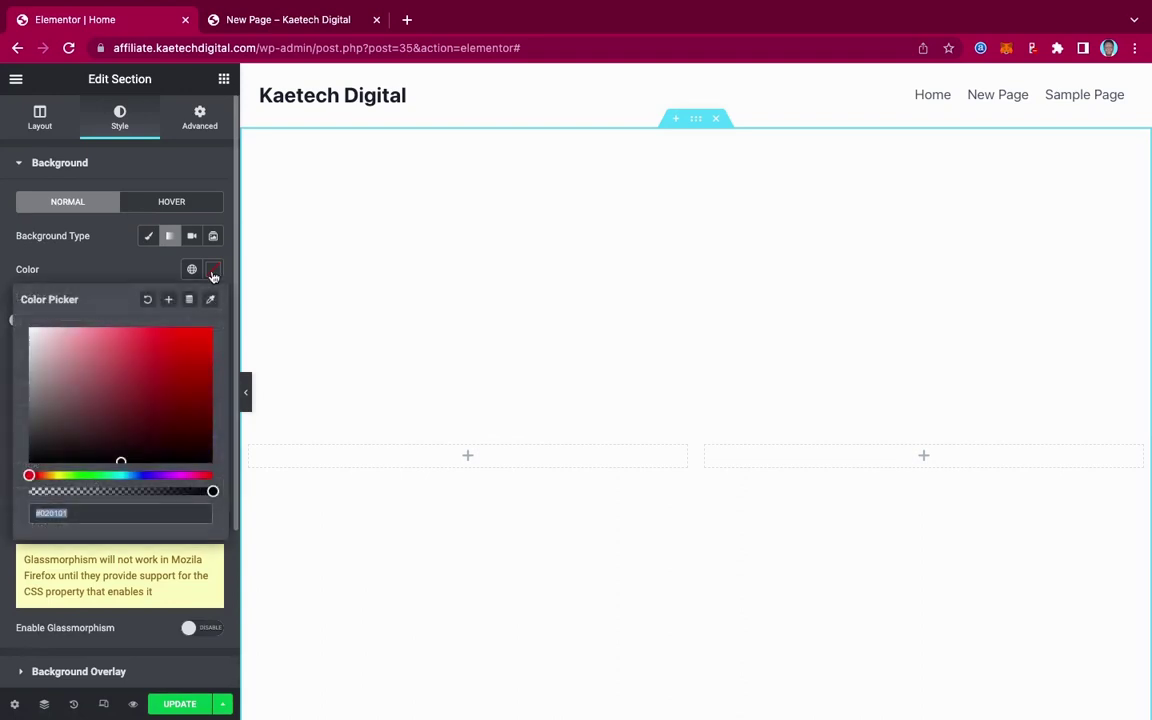
{"action": "left_click", "coordinate": [153, 476]}
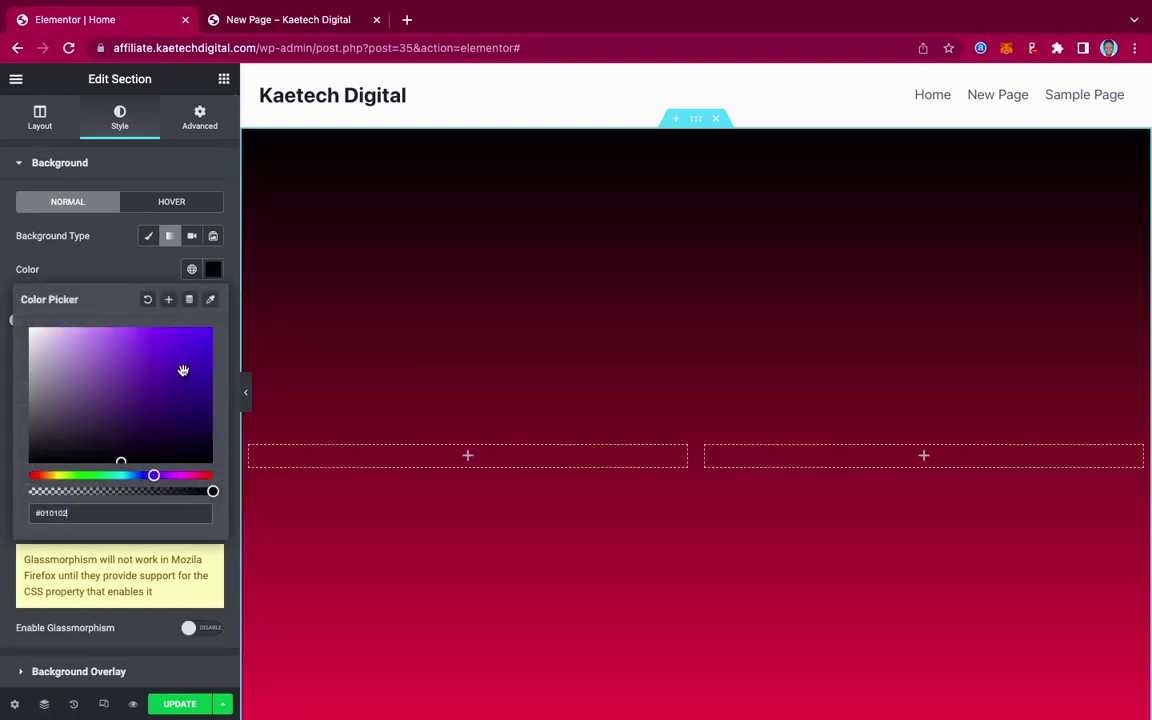
{"action": "mouse_move", "coordinate": [183, 372]}
{"action": "left_mouse_down"}
{"action": "mouse_move", "coordinate": [188, 380]}
{"action": "mouse_move", "coordinate": [181, 364]}
{"action": "left_mouse_up"}
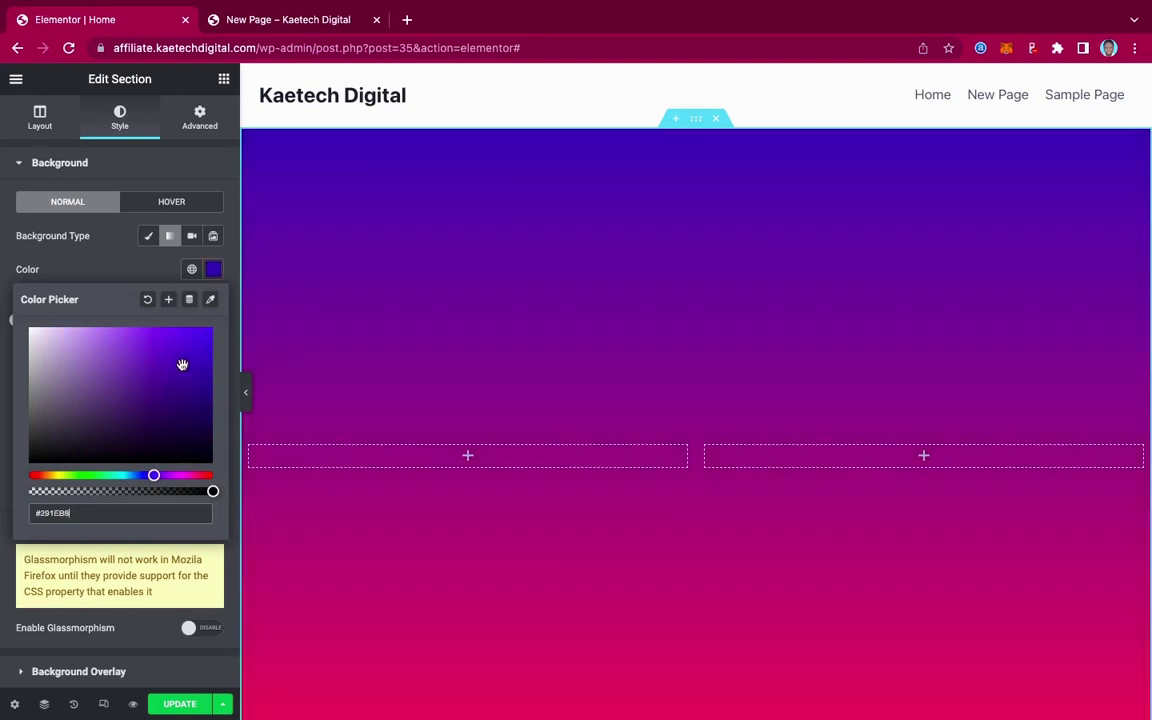
{"action": "left_click", "coordinate": [118, 279]}
{"action": "scroll", "coordinate": [720, 360], "scroll_direction": "down", "scroll_amount": 1}
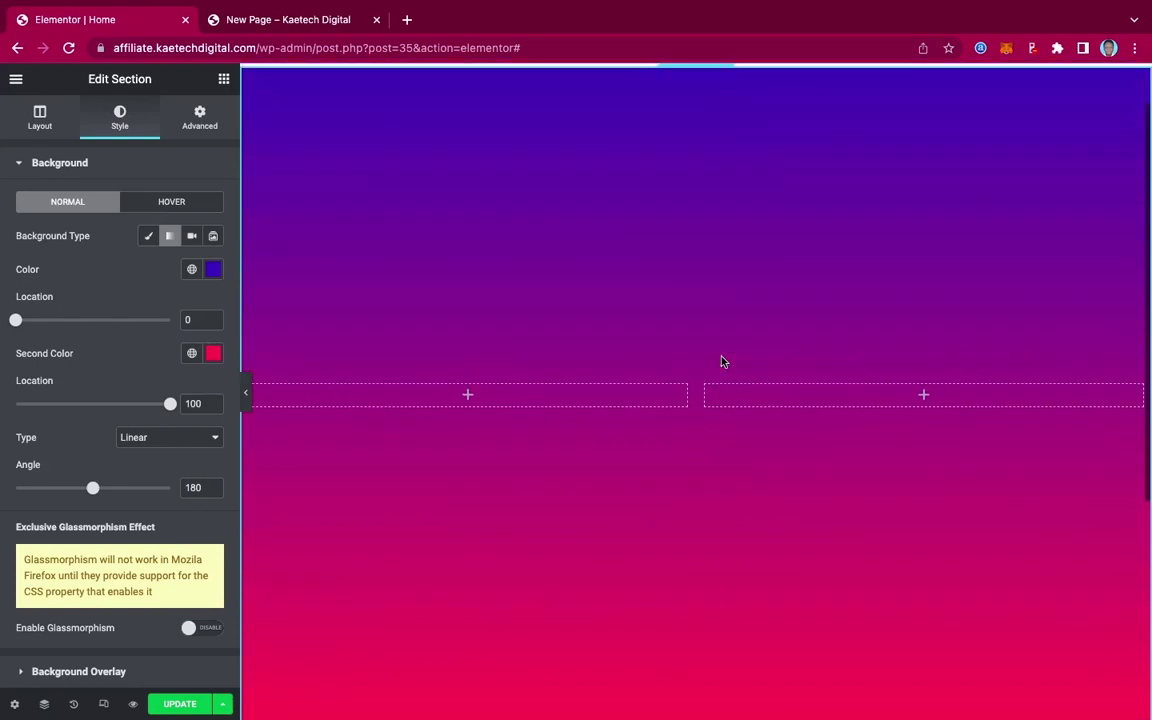
{"action": "scroll", "coordinate": [599, 282], "scroll_direction": "up", "scroll_amount": 1}
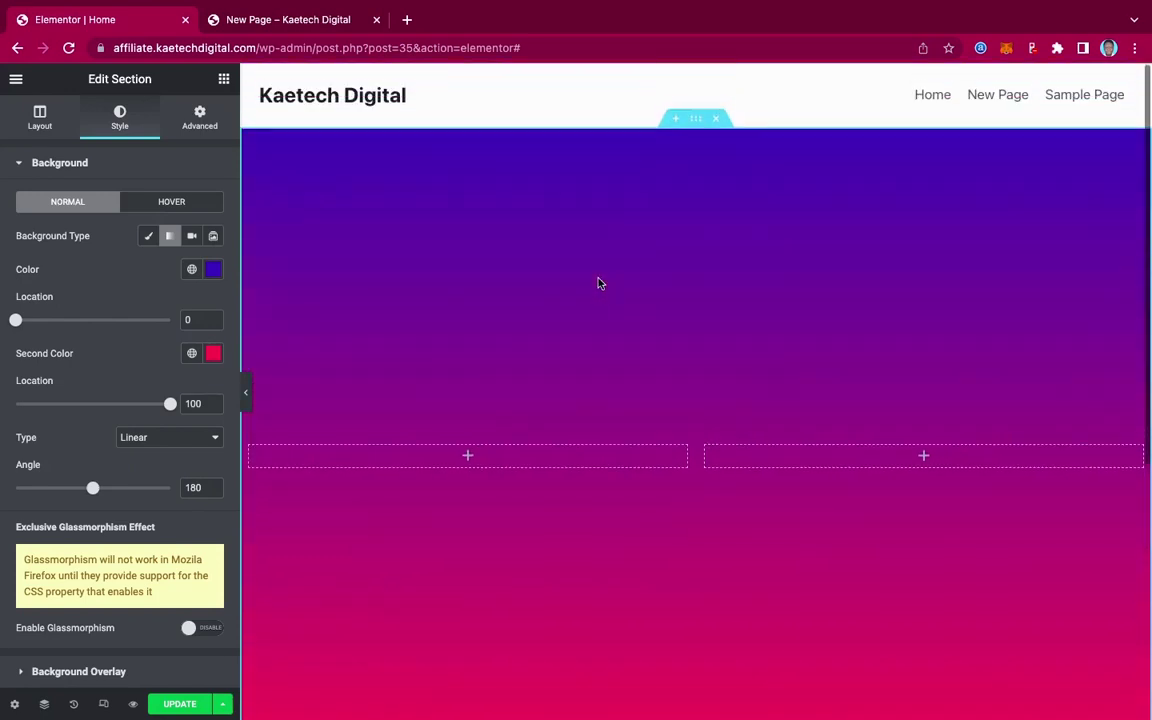
- Place an Inner Section in the section's second column and delete the first of its two columns
{"action": "left_click", "coordinate": [224, 80]}
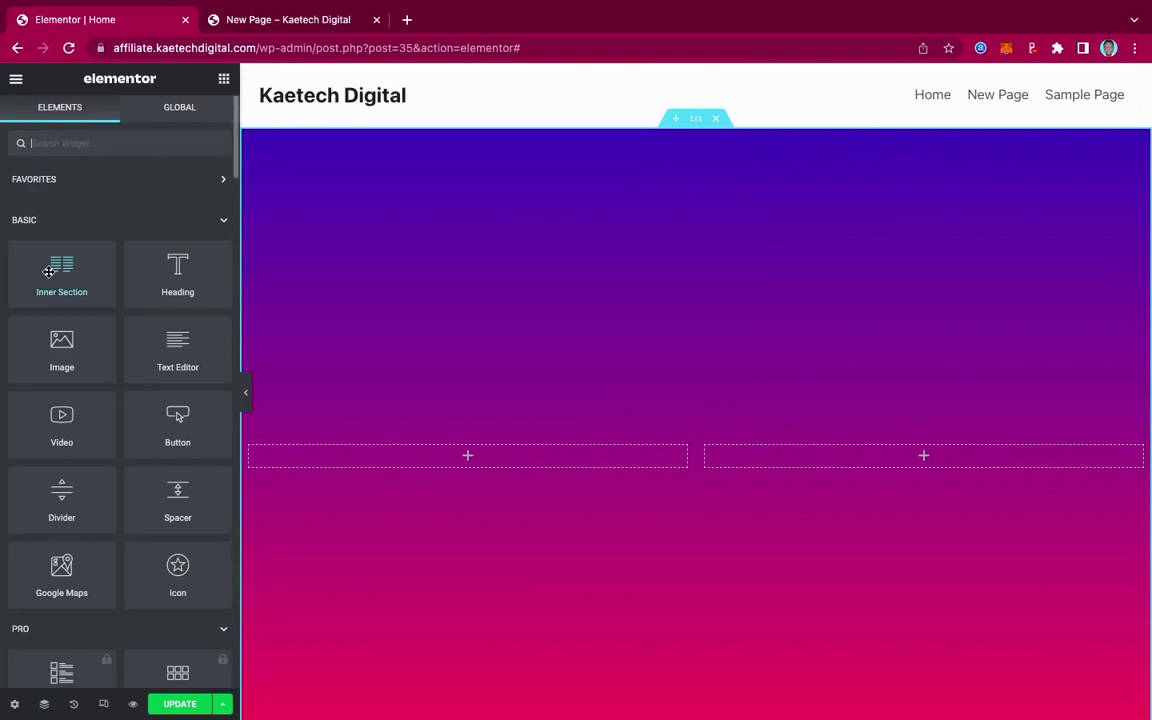
{"action": "left_click_drag", "start_coordinate": [56, 267], "coordinate": [848, 452]}
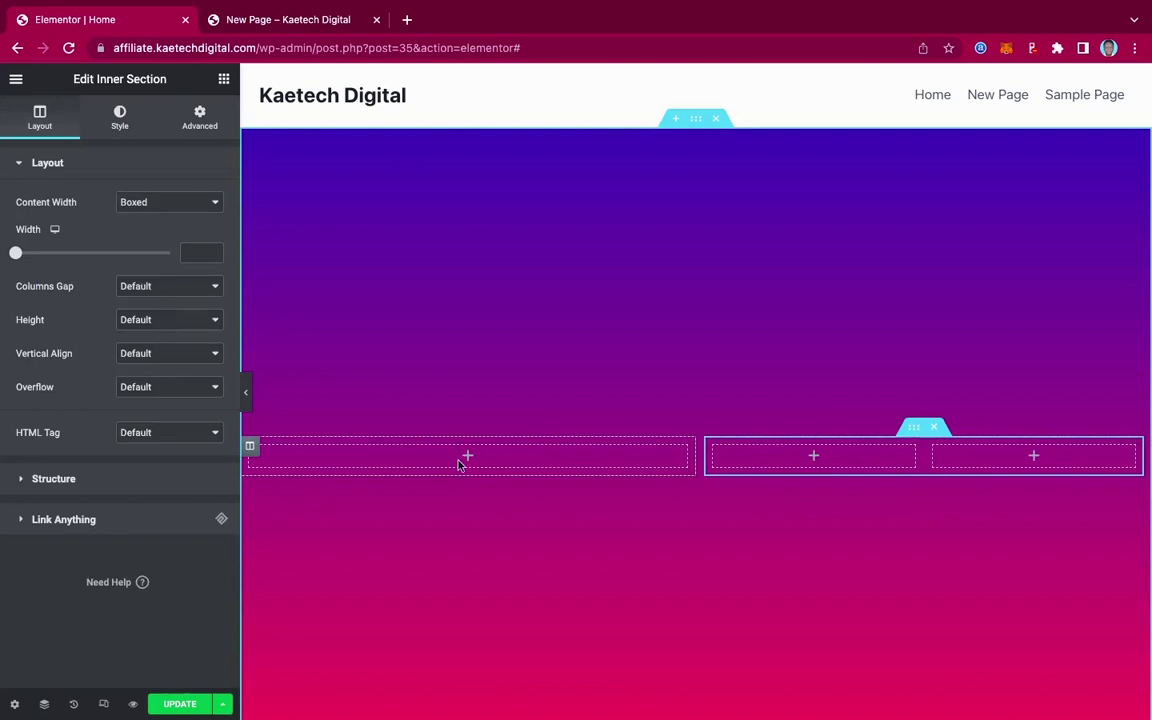
{"action": "left_click", "coordinate": [316, 21]}
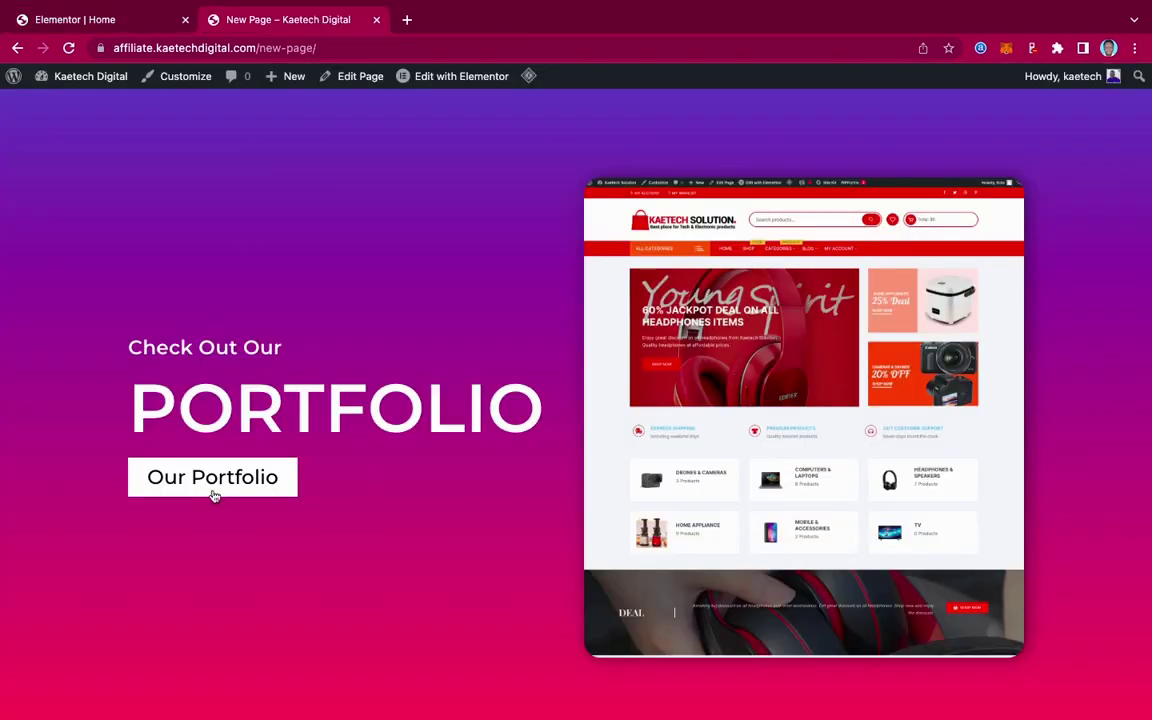
{"action": "left_click", "coordinate": [102, 21]}
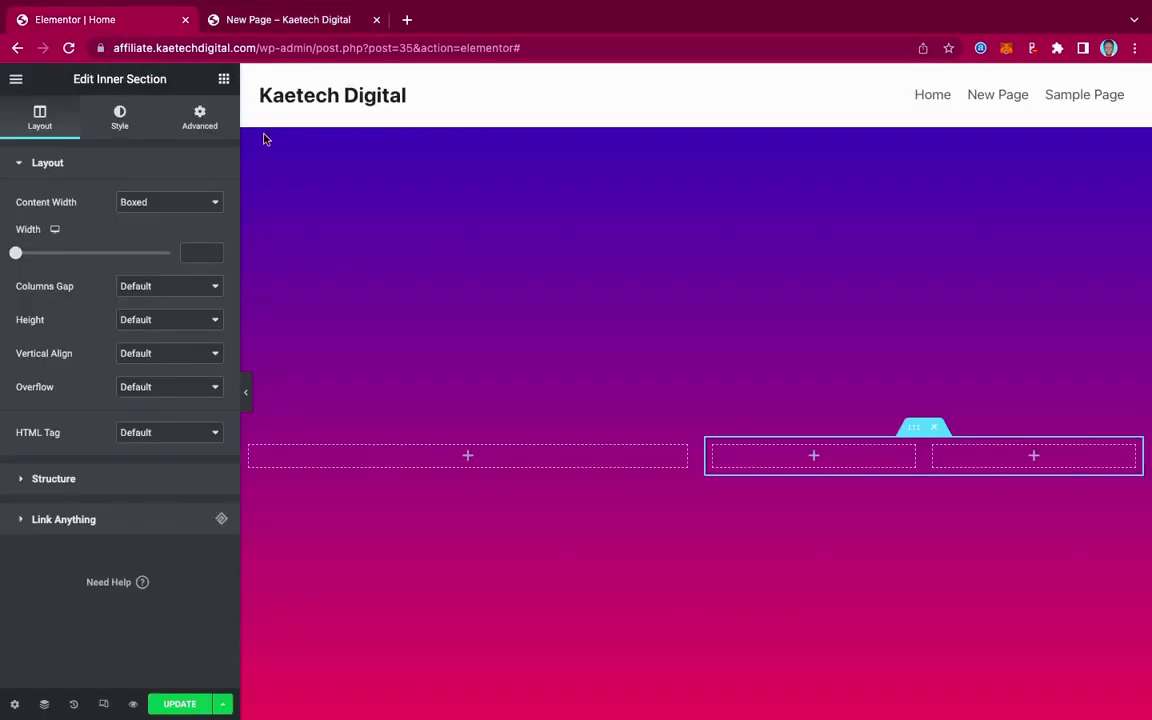
{"action": "mouse_move", "coordinate": [933, 450]}
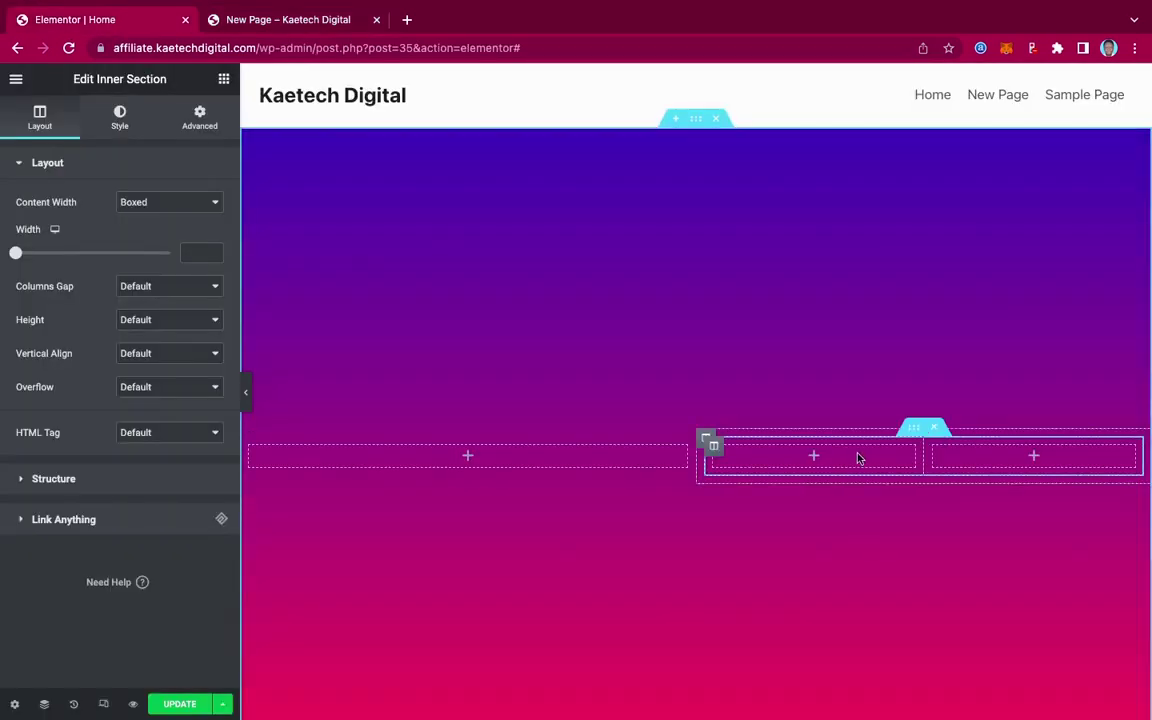
{"action": "right_click", "coordinate": [714, 452]}
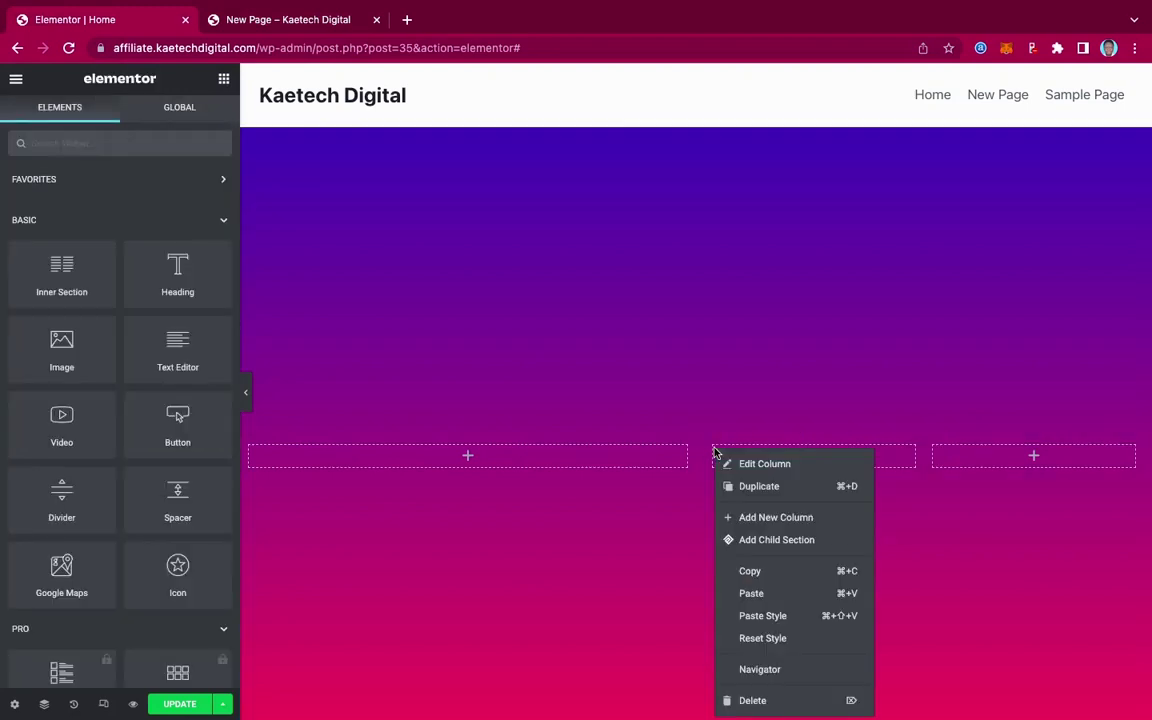
{"action": "left_click", "coordinate": [750, 701]}
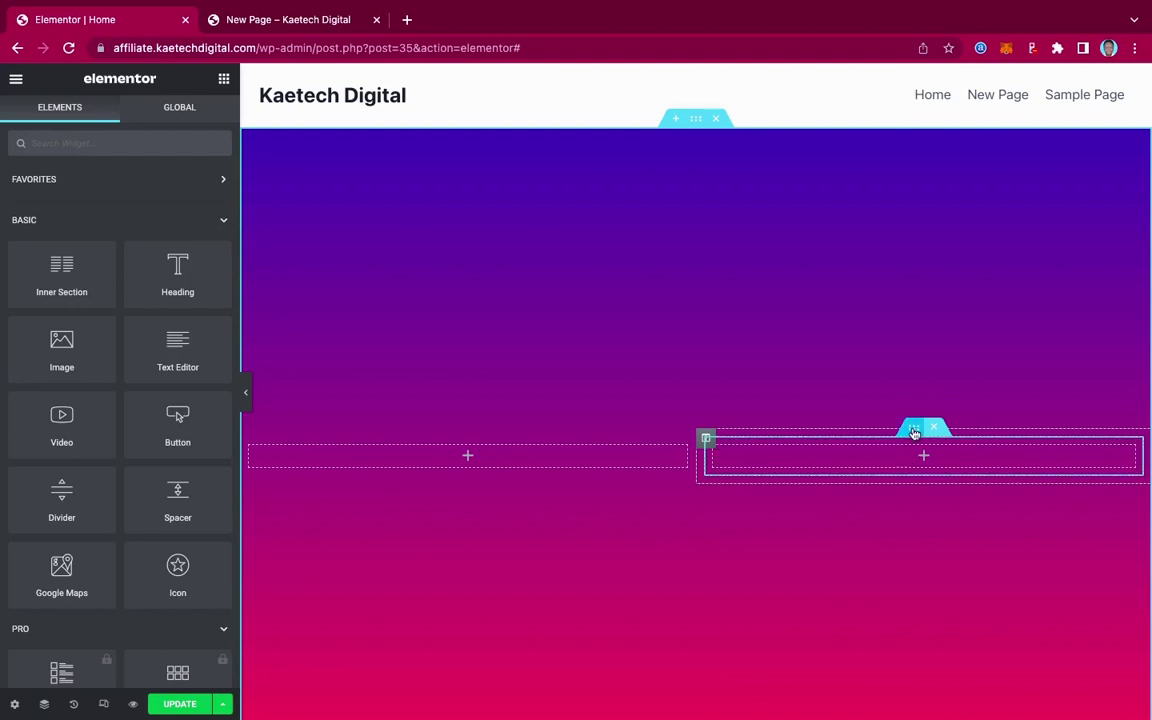
- Select the inner section for editing, and load wesf.kaetechdigital.com in a new browser tab to look through the restaurant page
{"action": "left_click", "coordinate": [914, 432]}
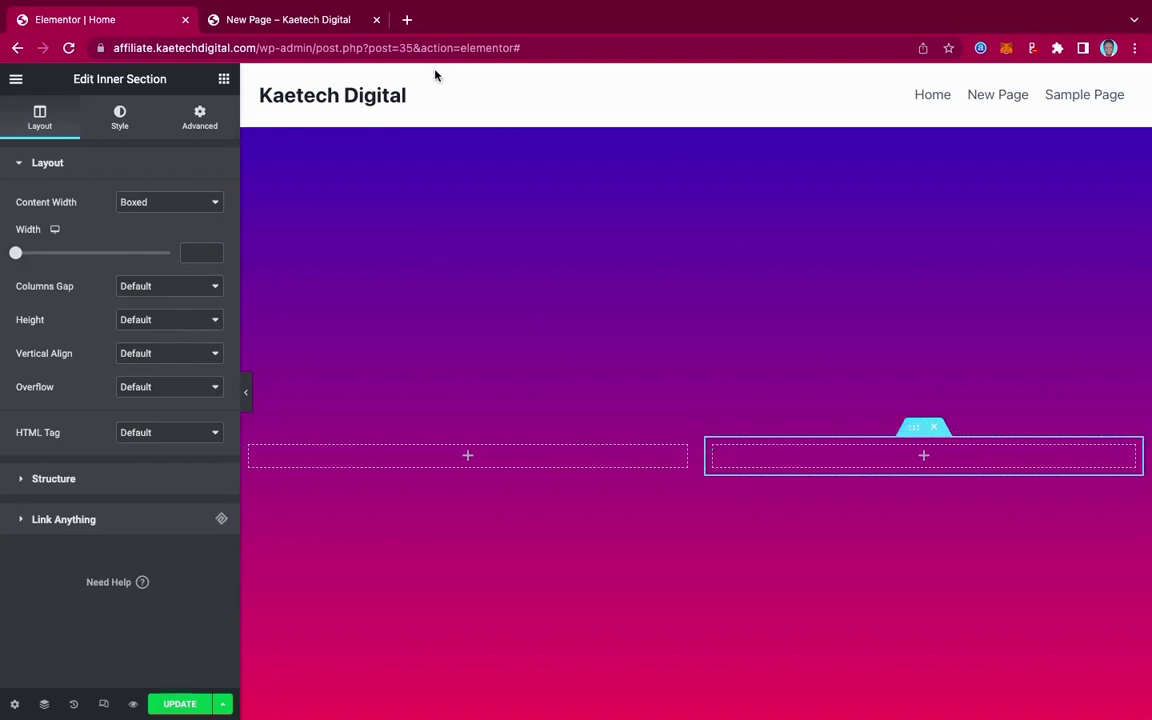
{"action": "left_click", "coordinate": [407, 20]}
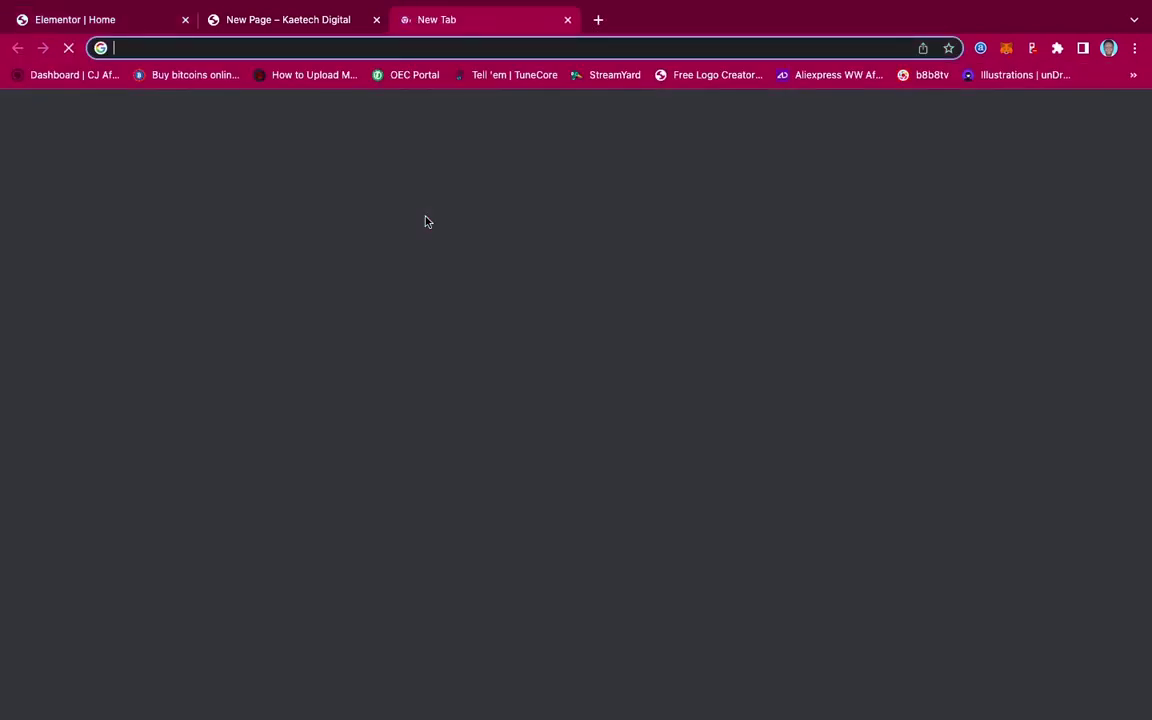
{"action": "type", "text": "wef"}
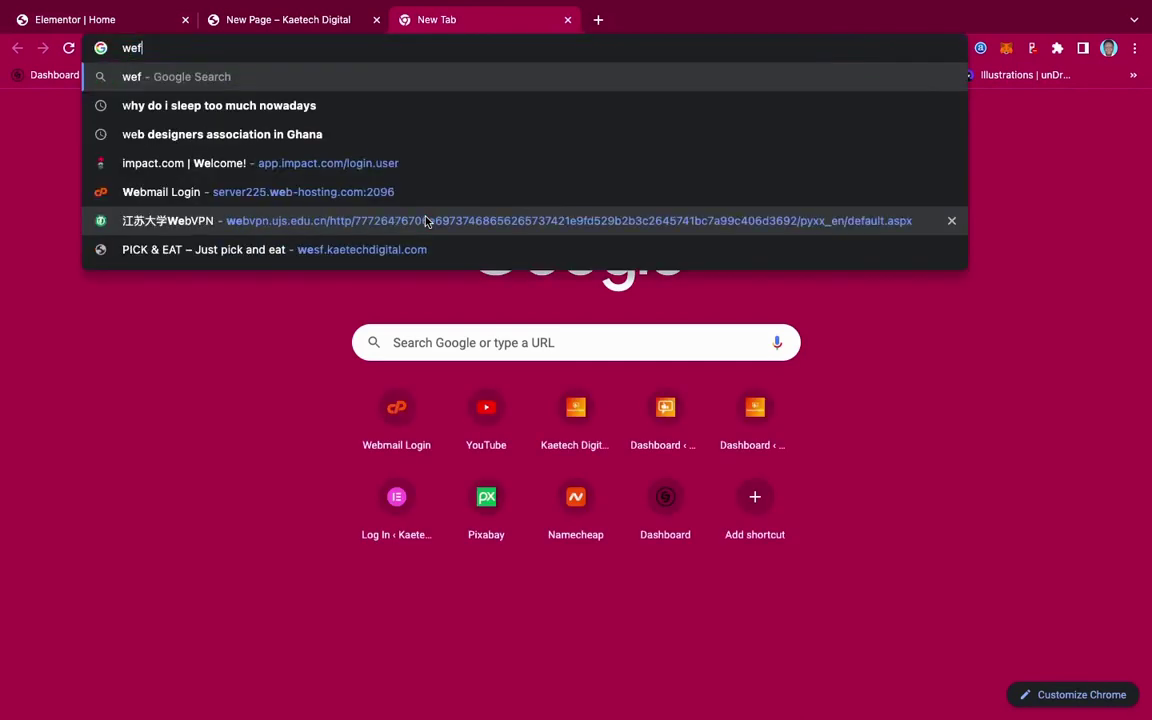
{"action": "key", "text": "BackSpace"}
{"action": "type", "text": "sf.kaetechdigital.com"}
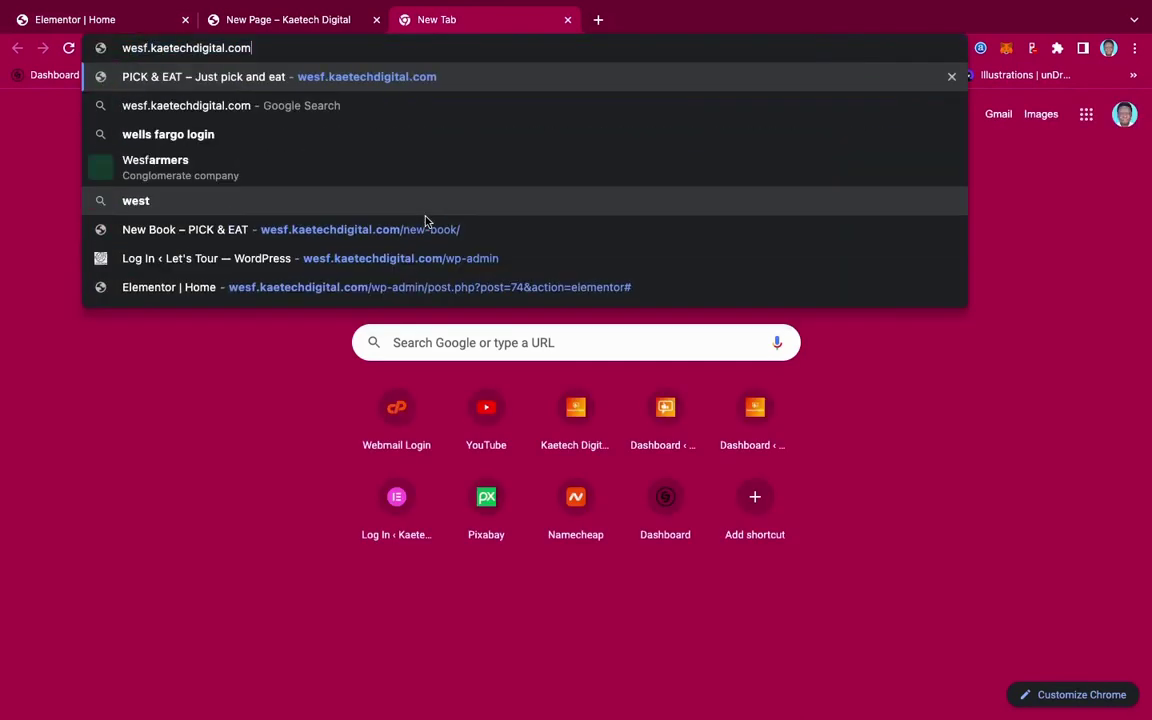
{"action": "key", "text": "Return"}
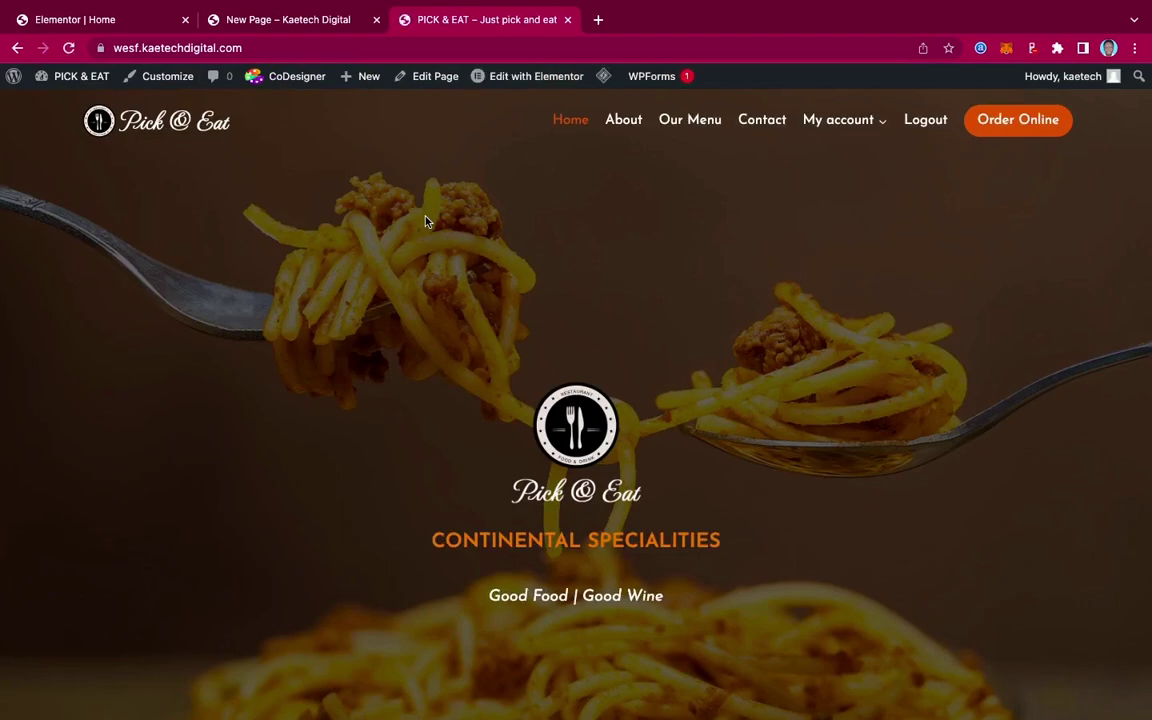
{"action": "scroll", "coordinate": [820, 433], "scroll_direction": "down", "scroll_amount": 20}
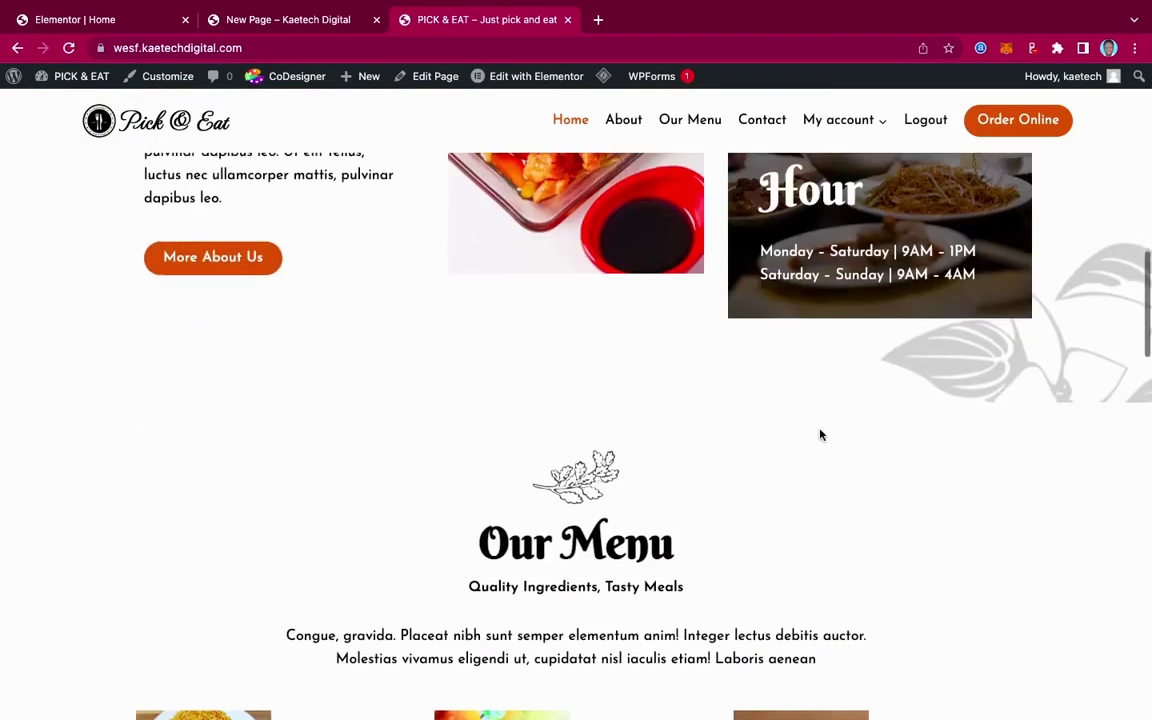
{"action": "scroll", "coordinate": [820, 433], "scroll_direction": "down", "scroll_amount": 5}
{"action": "scroll", "coordinate": [820, 433], "scroll_direction": "up", "scroll_amount": 15}
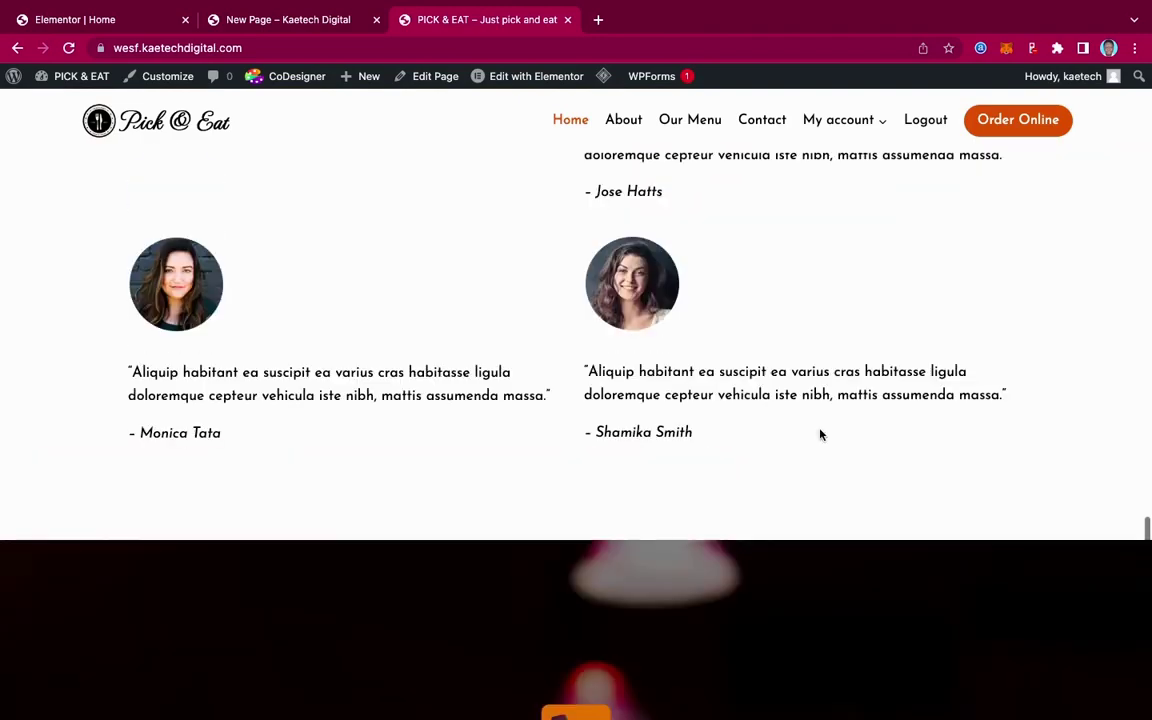
{"action": "scroll", "coordinate": [820, 430], "scroll_direction": "up", "scroll_amount": 4}
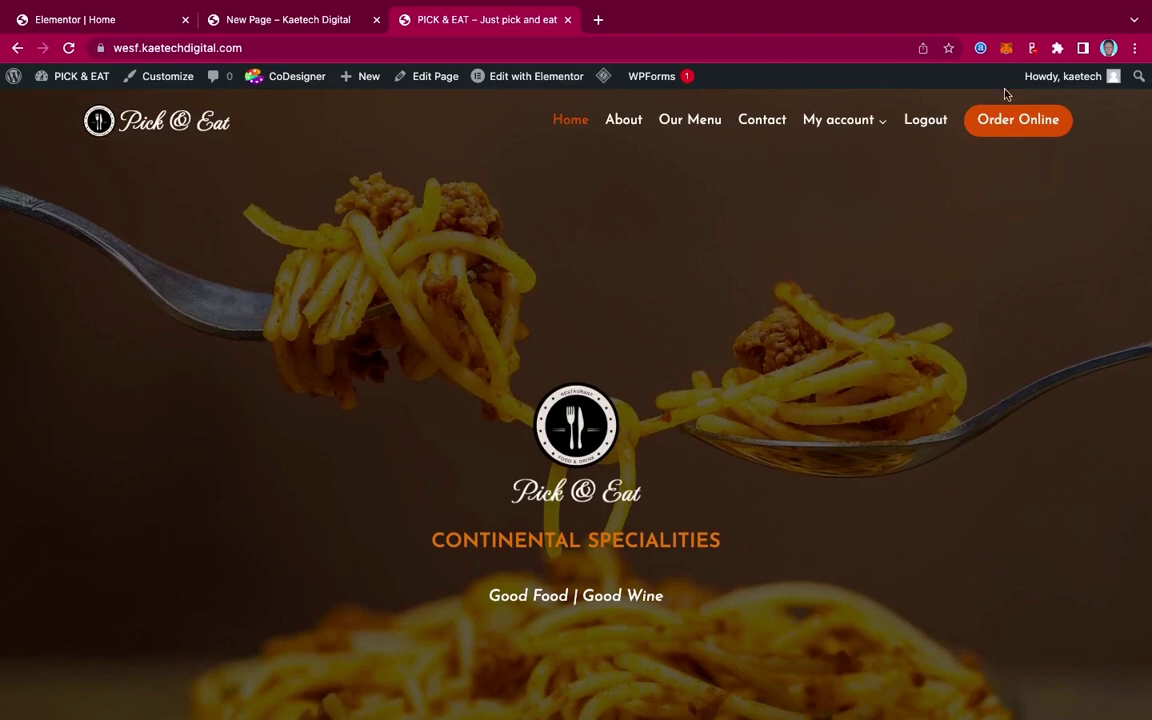
- Check the installed browser extensions, then search the web for "chrome extension store" and open the Chrome Web Store
{"action": "left_click", "coordinate": [1057, 48]}
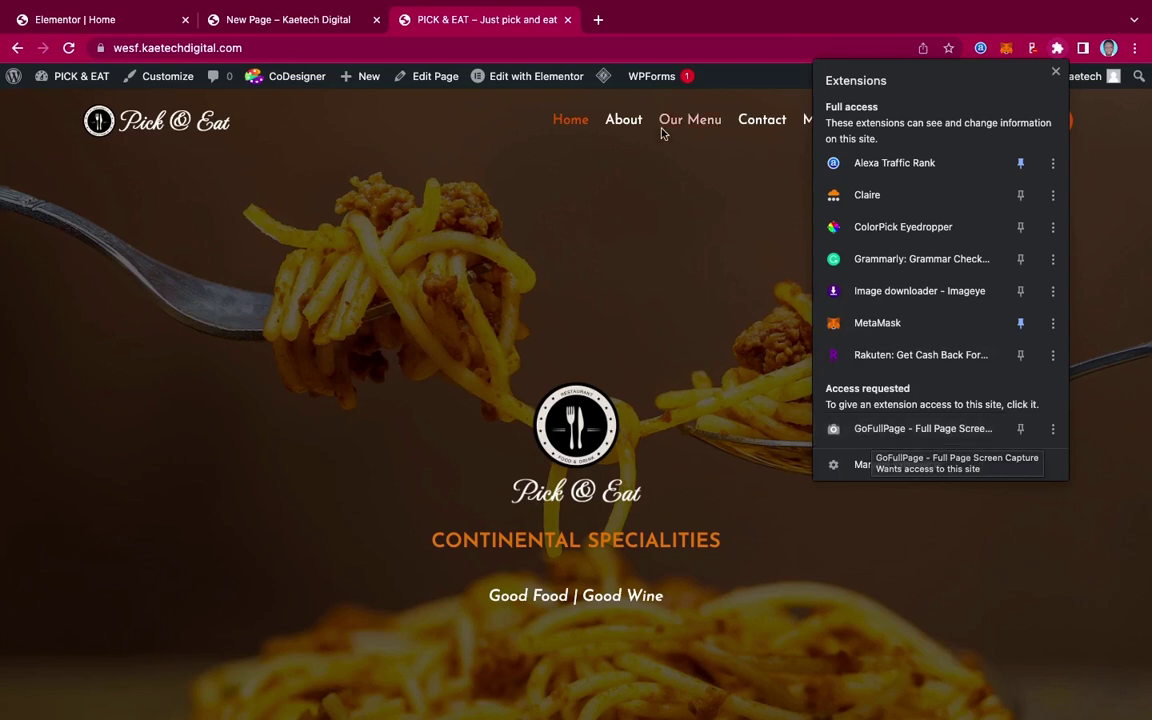
{"action": "left_click", "coordinate": [598, 20]}
{"action": "left_click", "coordinate": [598, 20]}
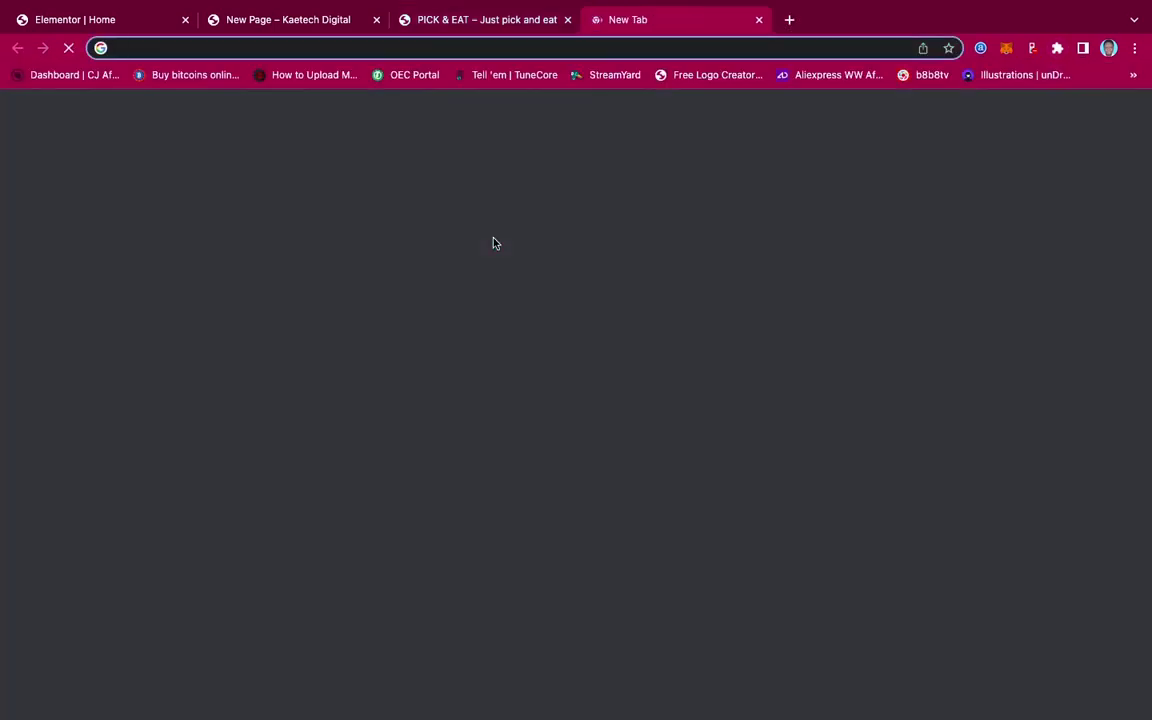
{"action": "type", "text": "chrome s"}
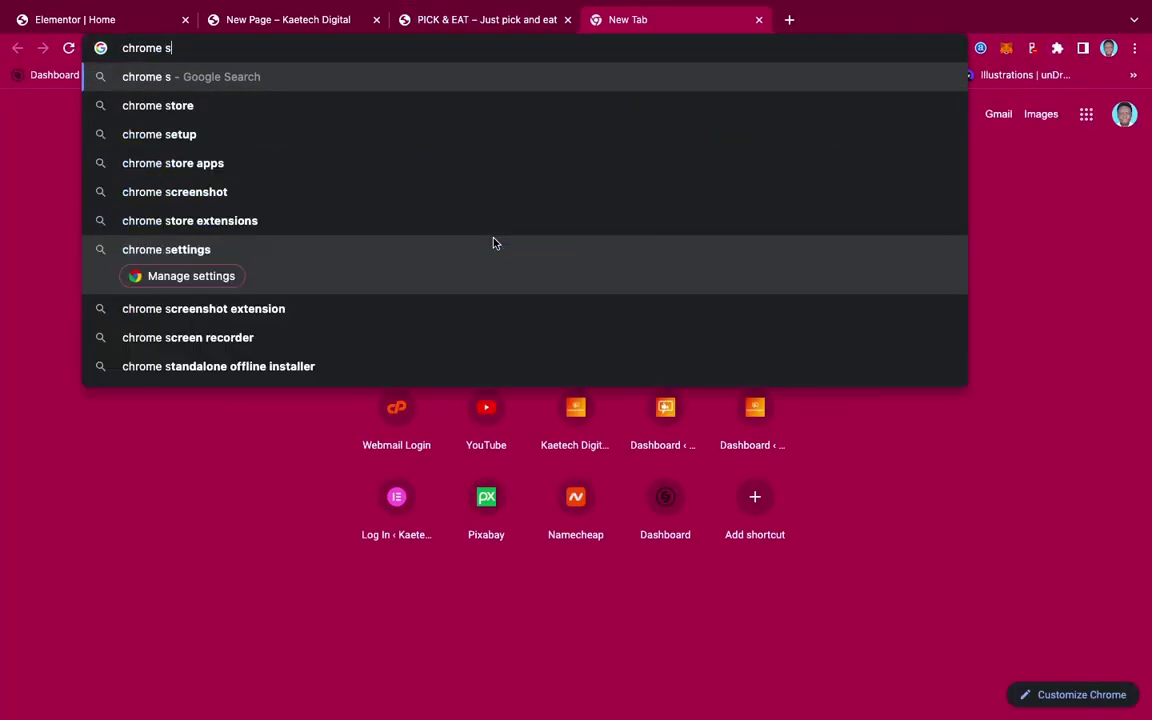
{"action": "key", "text": "BackSpace"}
{"action": "type", "text": "e e"}
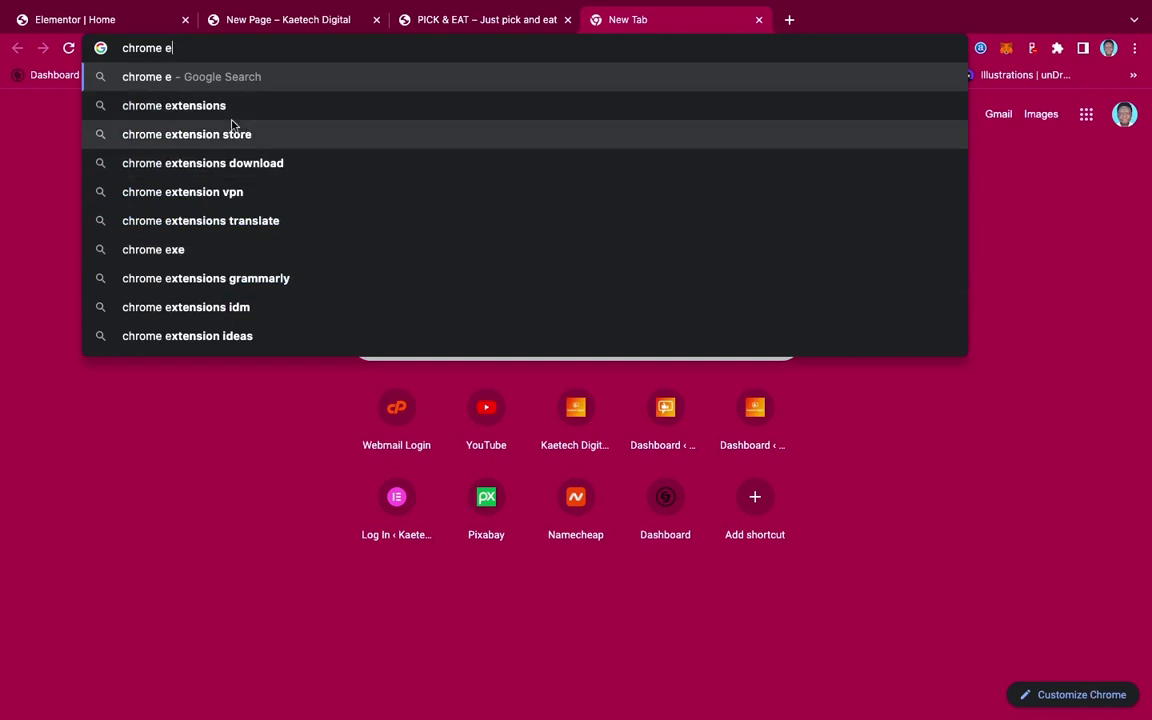
{"action": "left_click", "coordinate": [245, 143]}
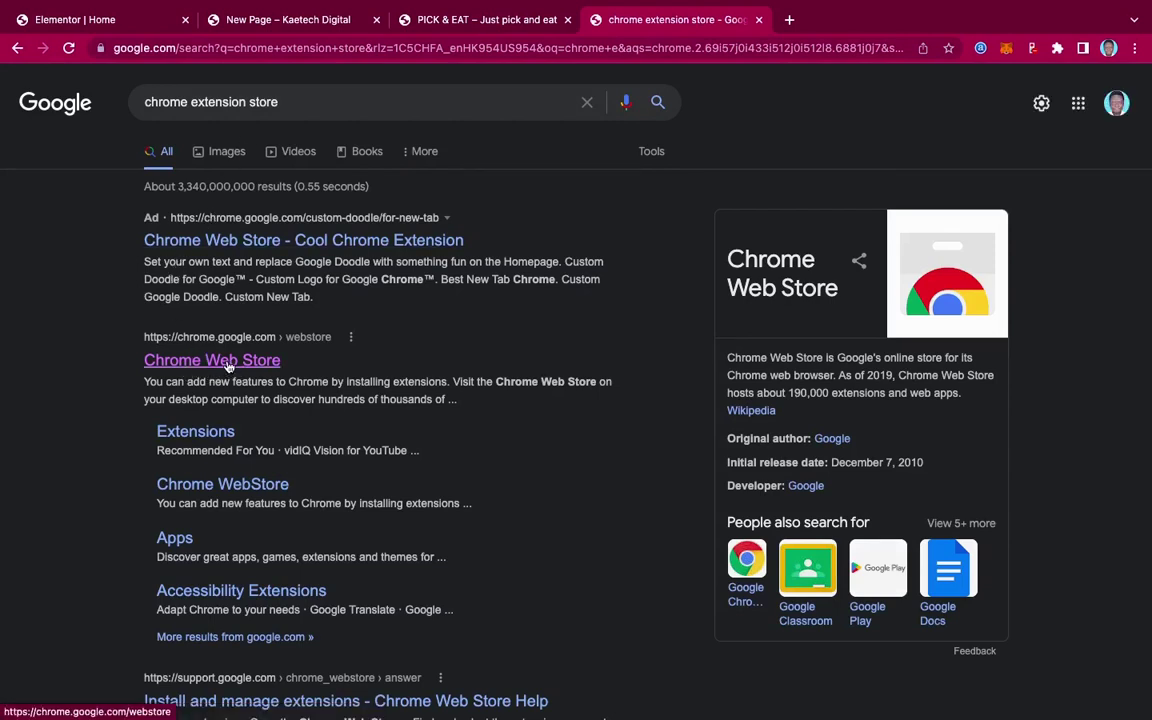
{"action": "left_click", "coordinate": [228, 366]}
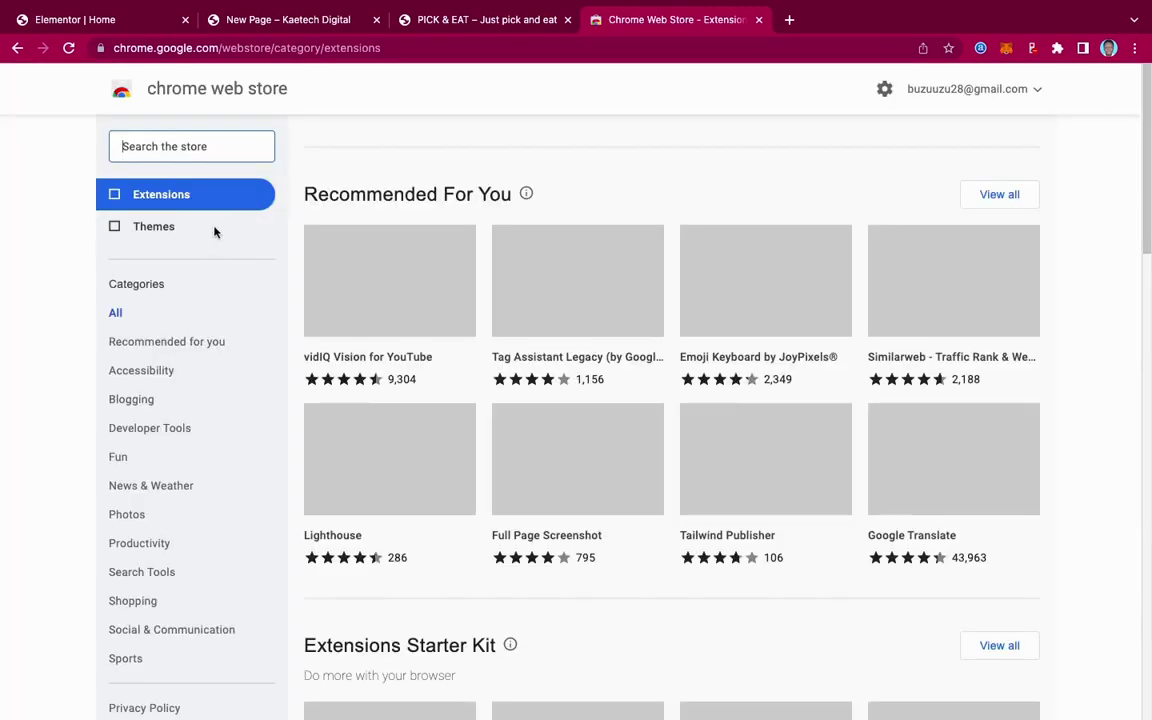
- Search the store for "gofullpage", view the GoFullPage - Full Page Screen Capture page, and close the store
{"action": "type", "text": "gof"}
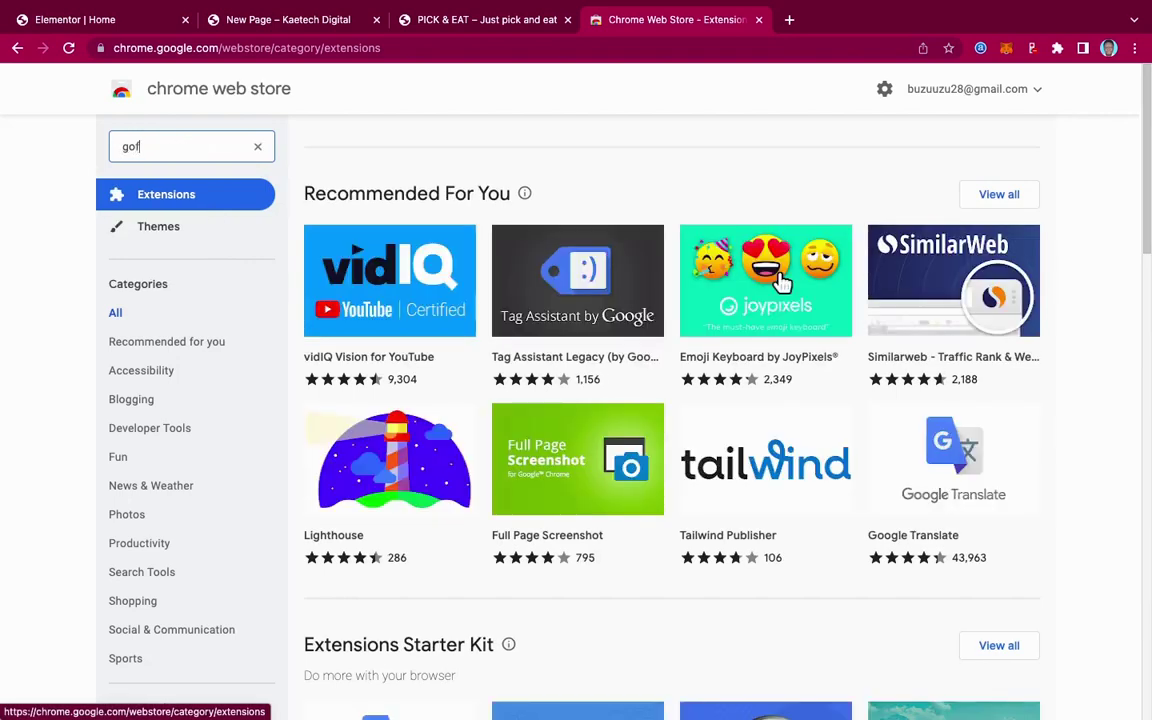
{"action": "type", "text": "ullpage"}
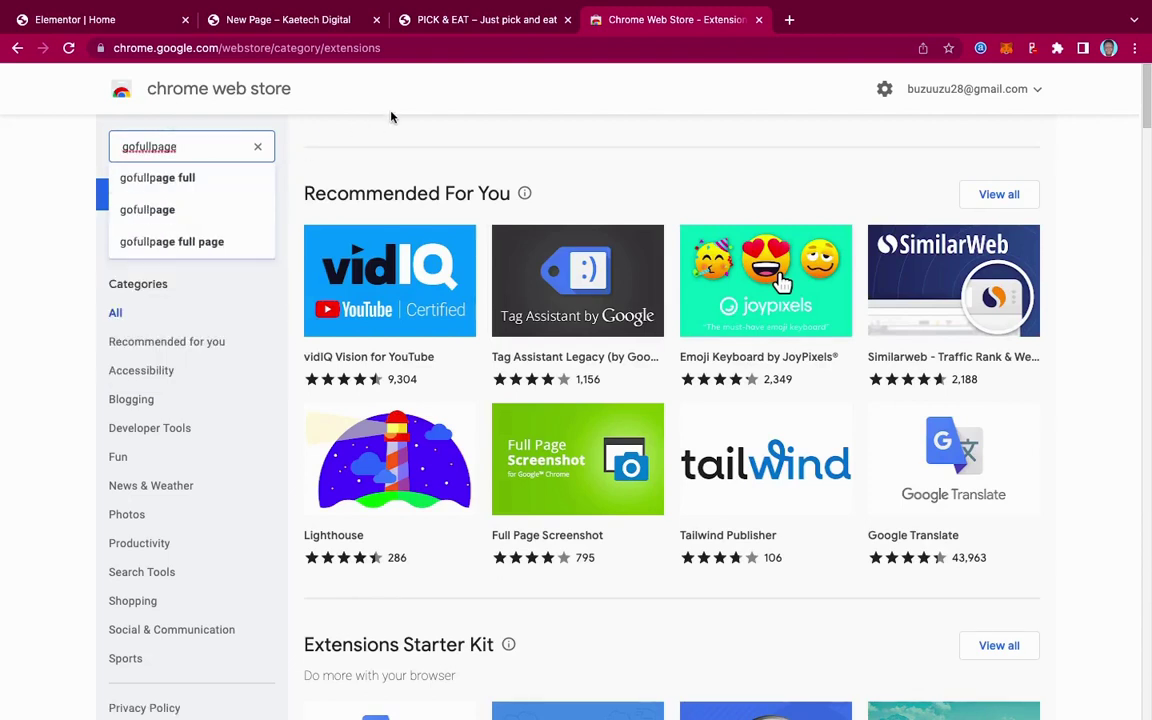
{"action": "key", "text": "Return"}
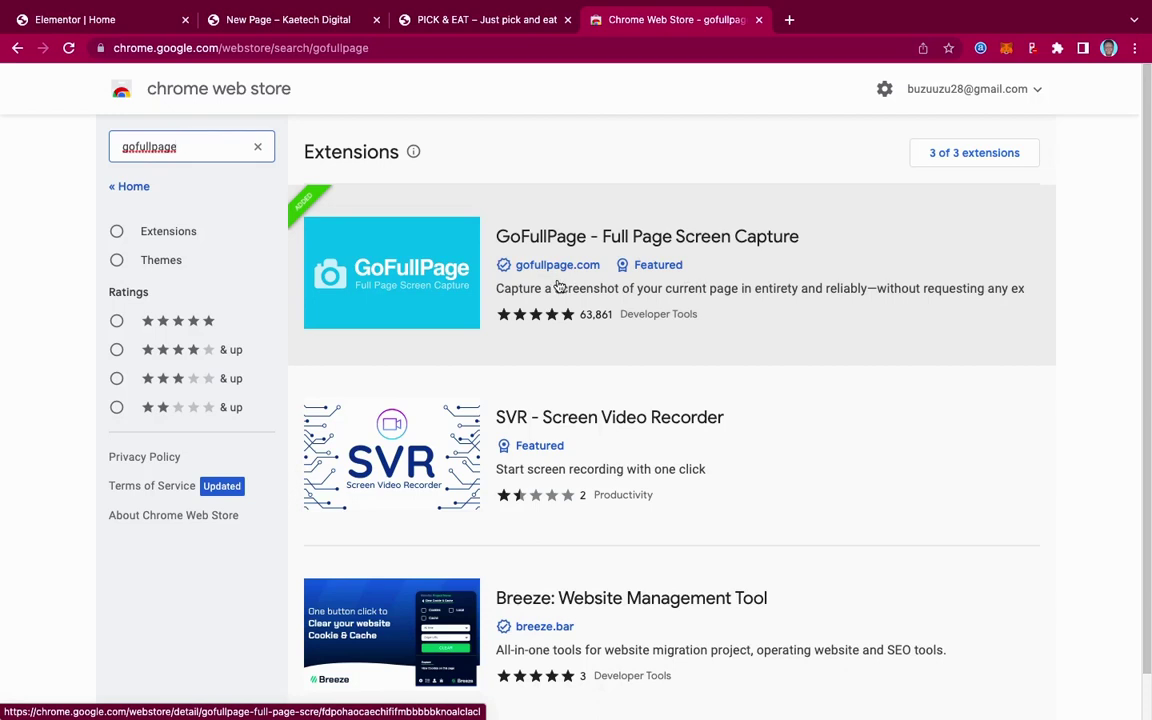
{"action": "left_click", "coordinate": [704, 245]}
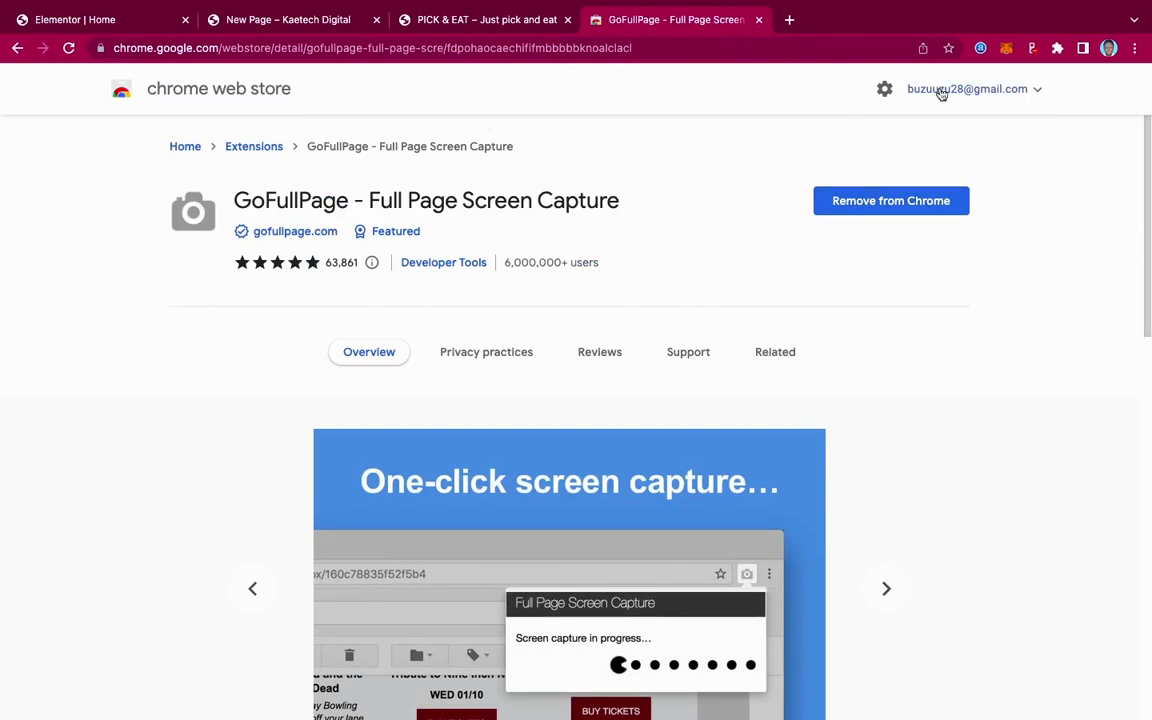
{"action": "left_click", "coordinate": [759, 20]}
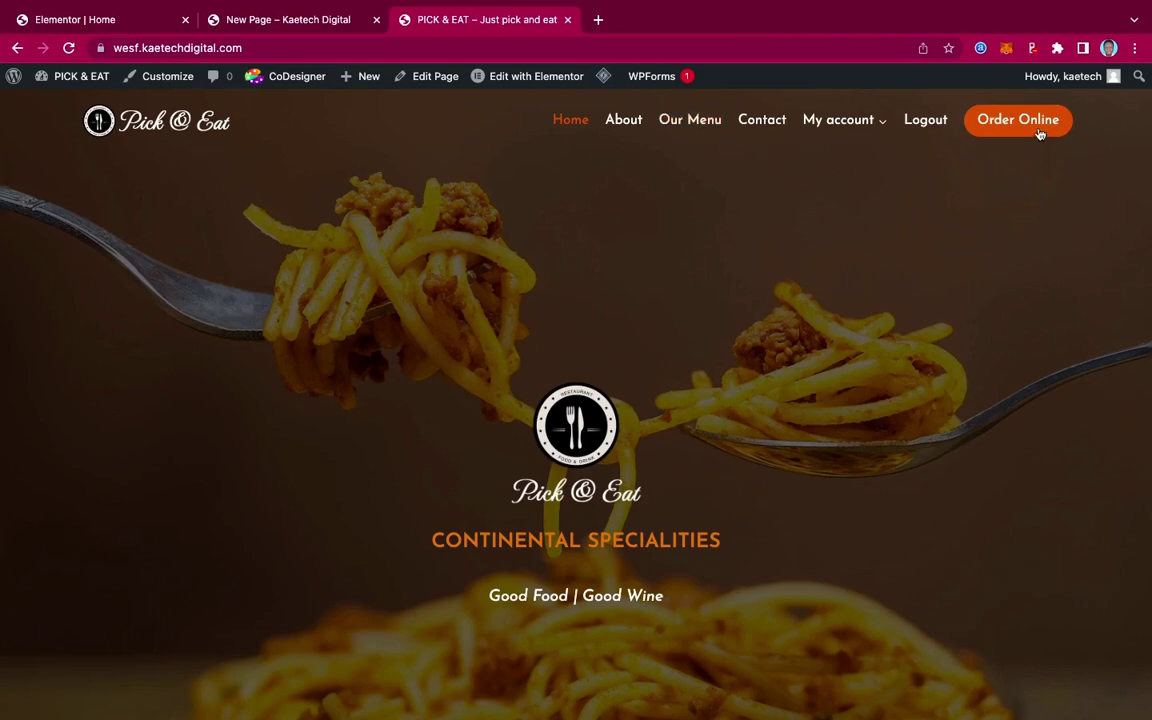
- Capture the whole Pick & Eat page with GoFullPage, download the capture as an image, and close the capture and site tabs
{"action": "left_click", "coordinate": [1057, 48]}
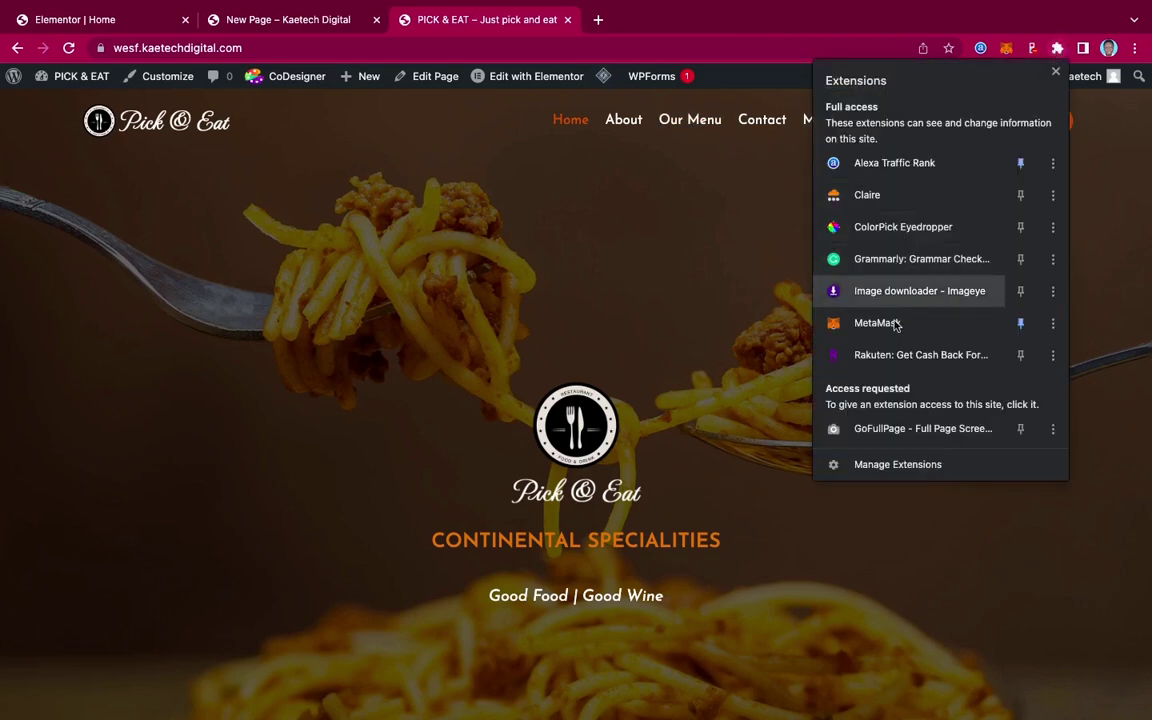
{"action": "left_click", "coordinate": [897, 432]}
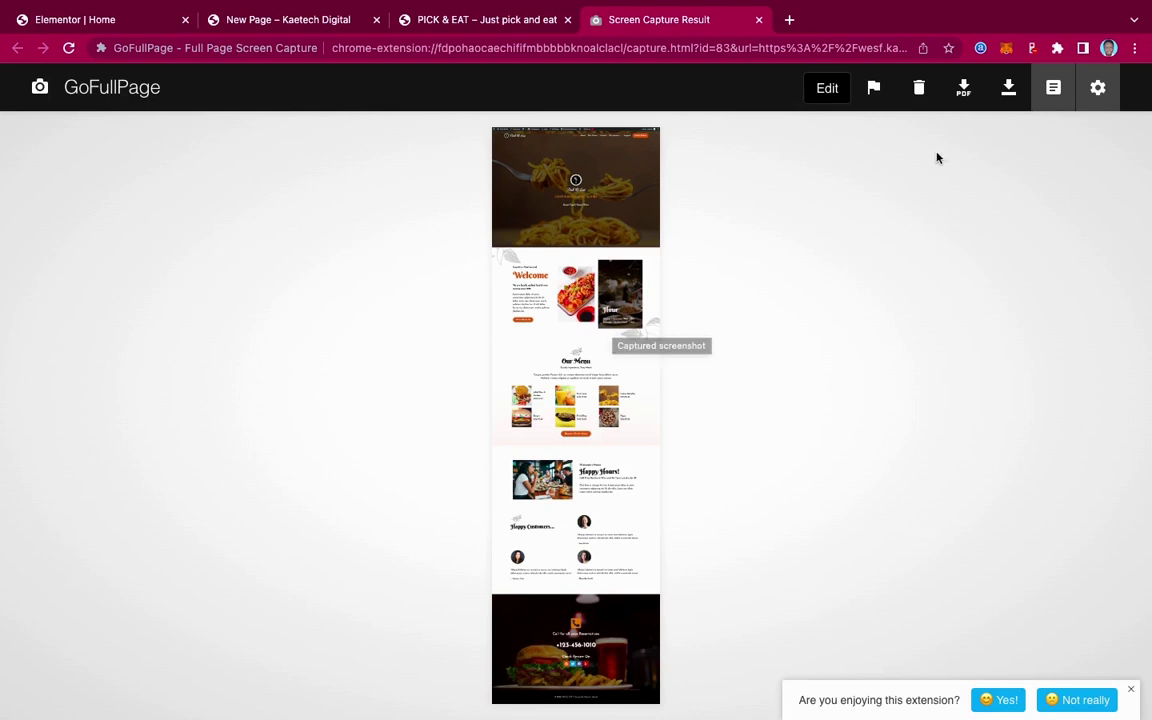
{"action": "left_click", "coordinate": [1009, 91]}
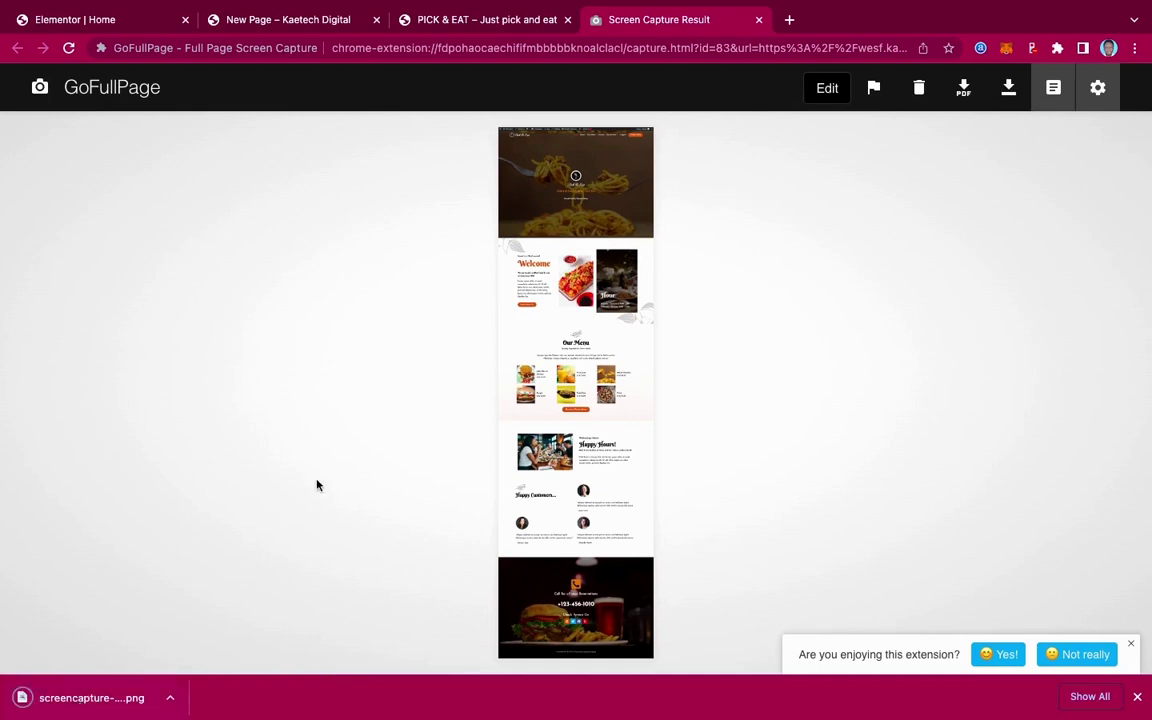
{"action": "left_click", "coordinate": [759, 19]}
{"action": "left_click", "coordinate": [567, 19]}
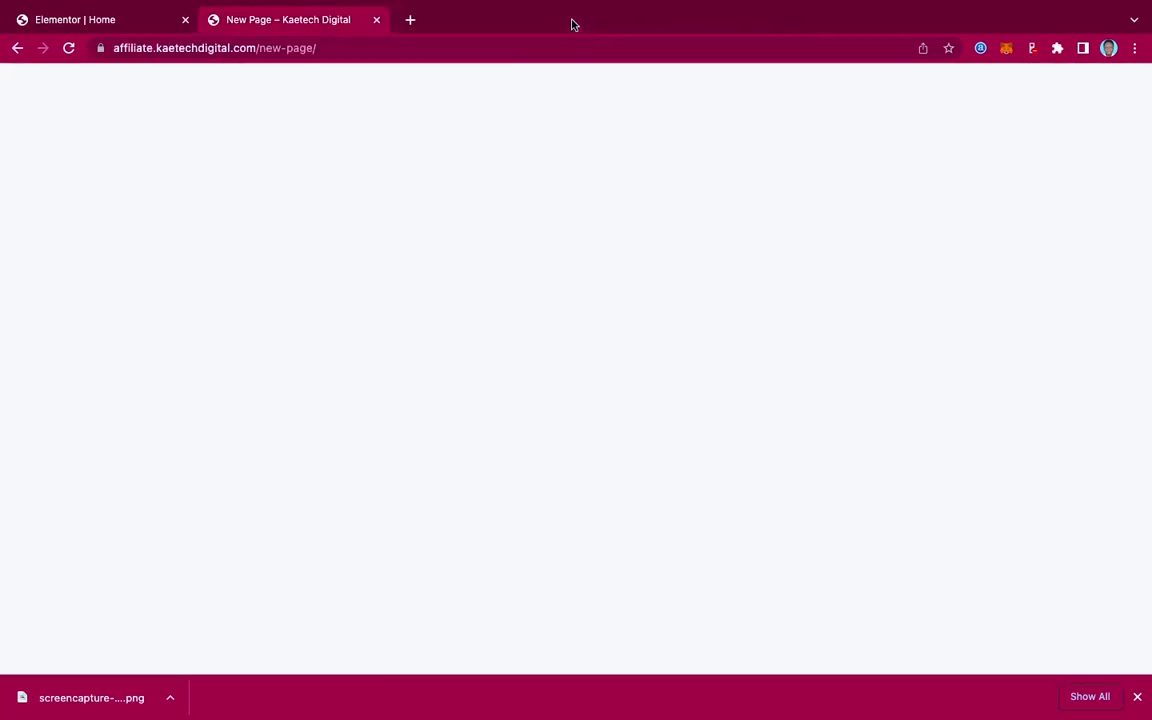
- Back in the Elementor editor, set the inner section's height to Min Height with a minimum of 600 px
{"action": "left_click", "coordinate": [118, 19]}
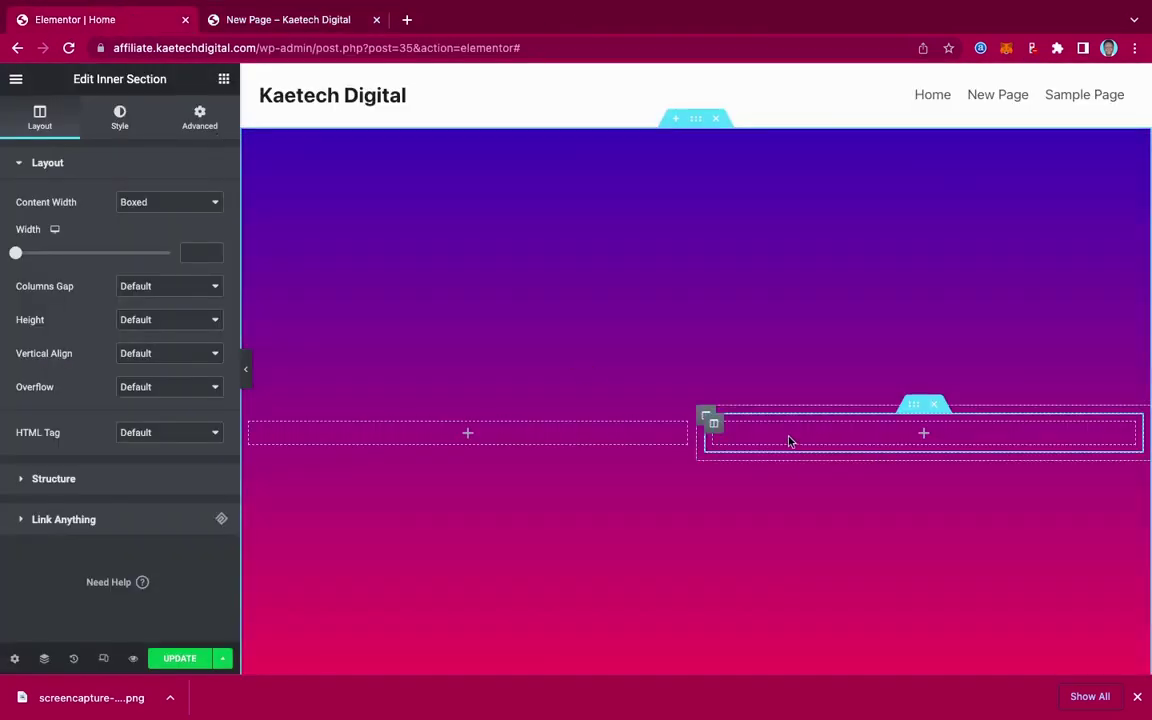
{"action": "left_click", "coordinate": [155, 320]}
{"action": "left_click", "coordinate": [155, 353]}
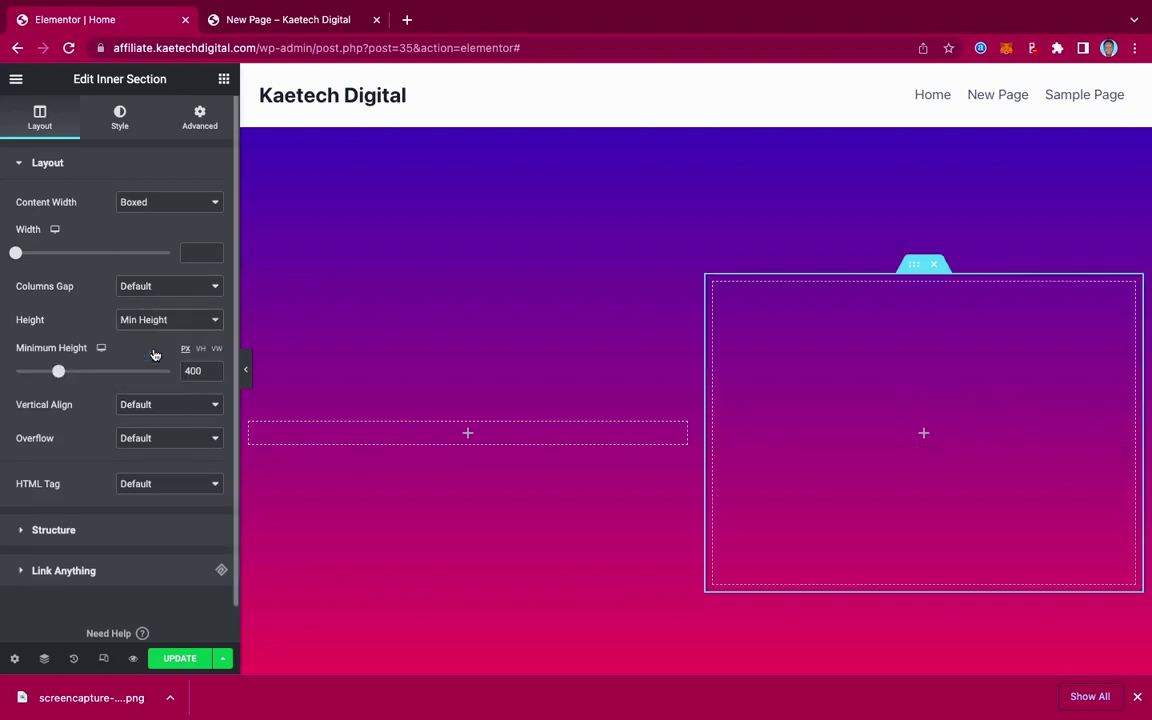
{"action": "left_click_drag", "start_coordinate": [188, 368], "coordinate": [173, 373]}
{"action": "type", "text": "6"}
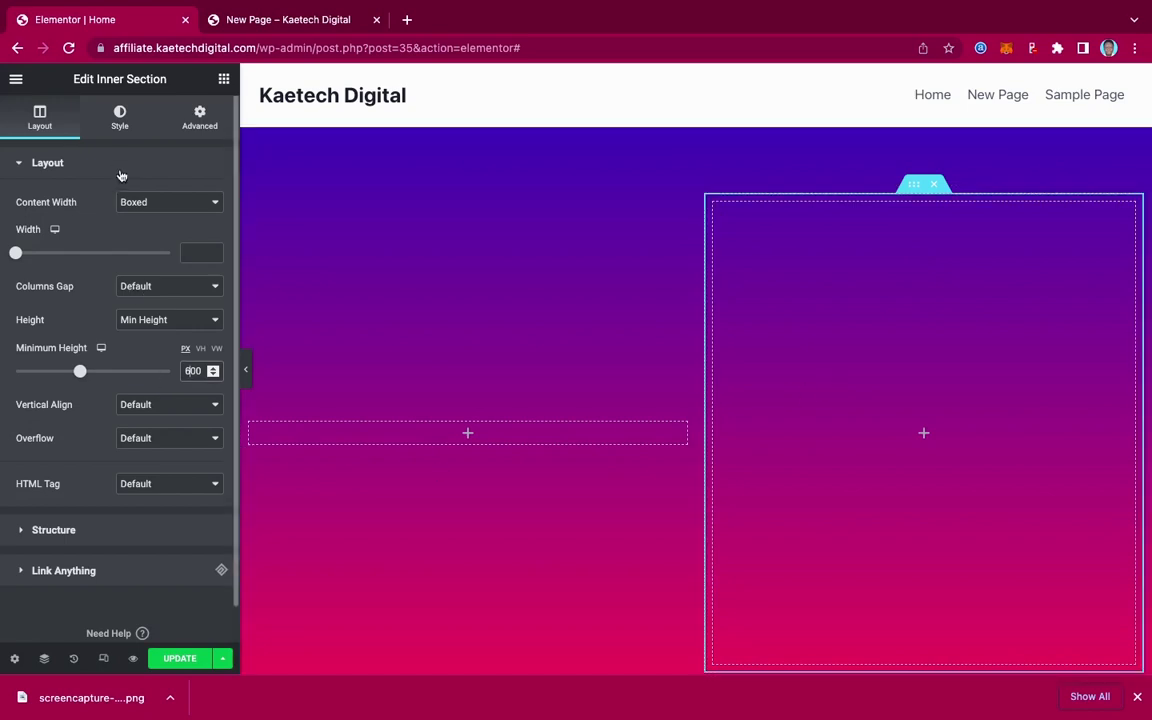
- Give the inner section a classic background and upload and insert the downloaded Pick & Eat page capture as its image
{"action": "left_click", "coordinate": [119, 120]}
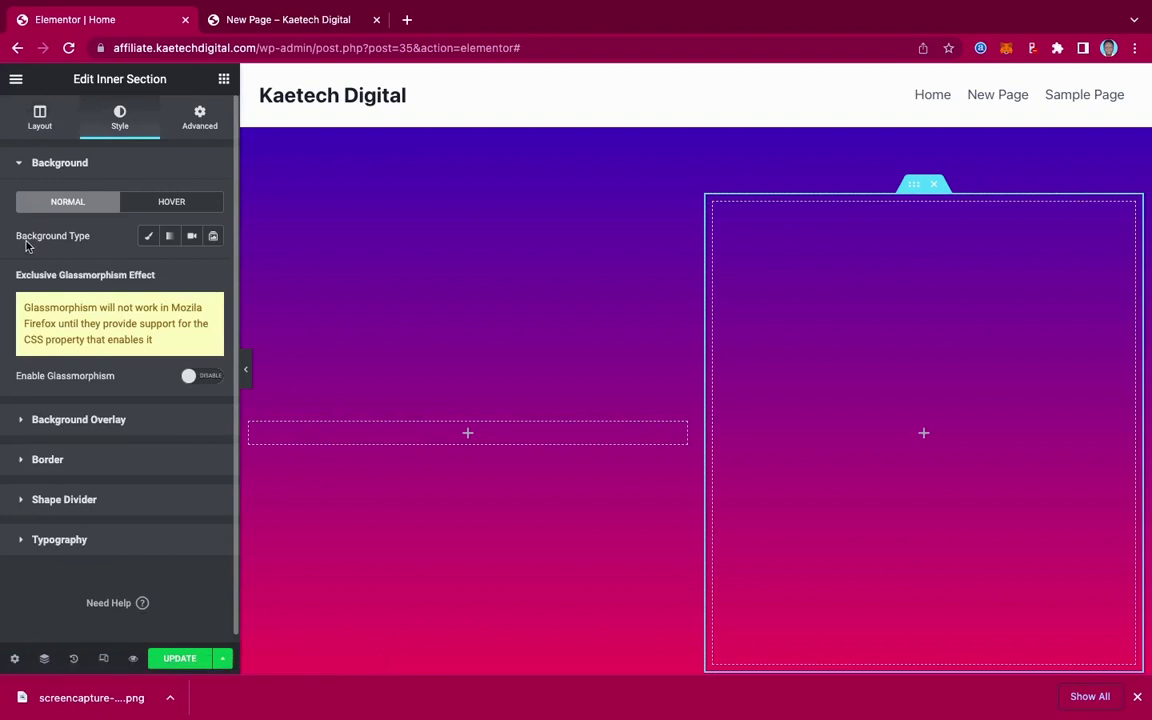
{"action": "left_click", "coordinate": [149, 237]}
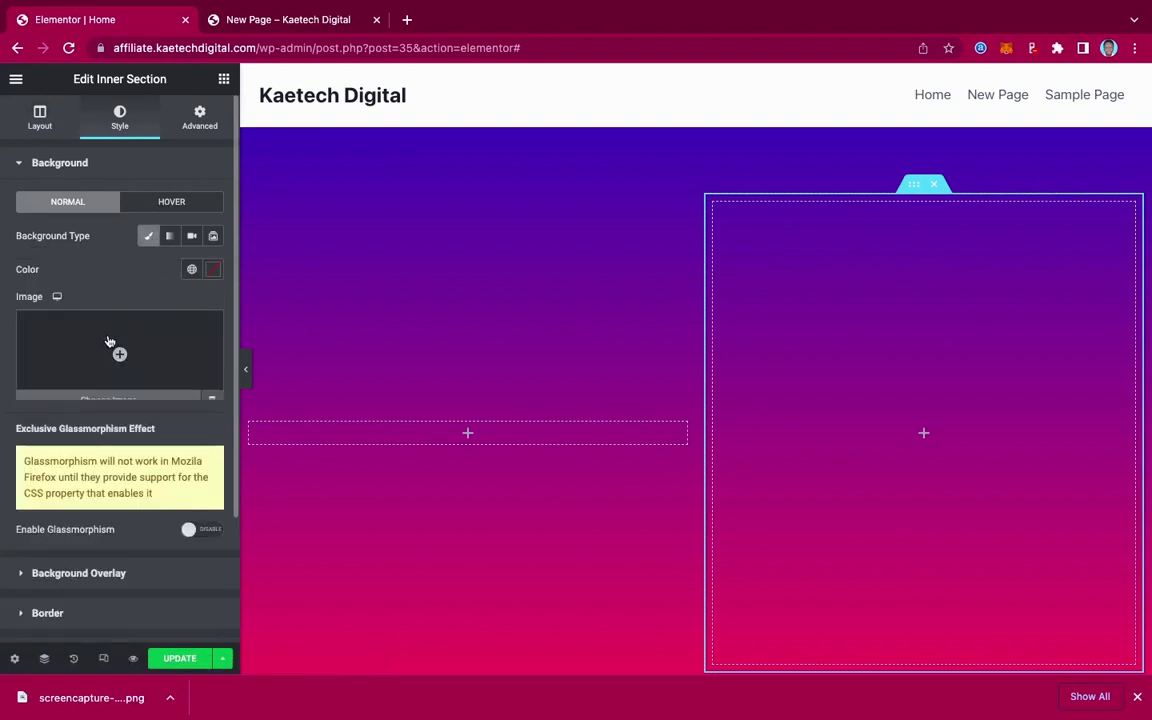
{"action": "left_click", "coordinate": [110, 344]}
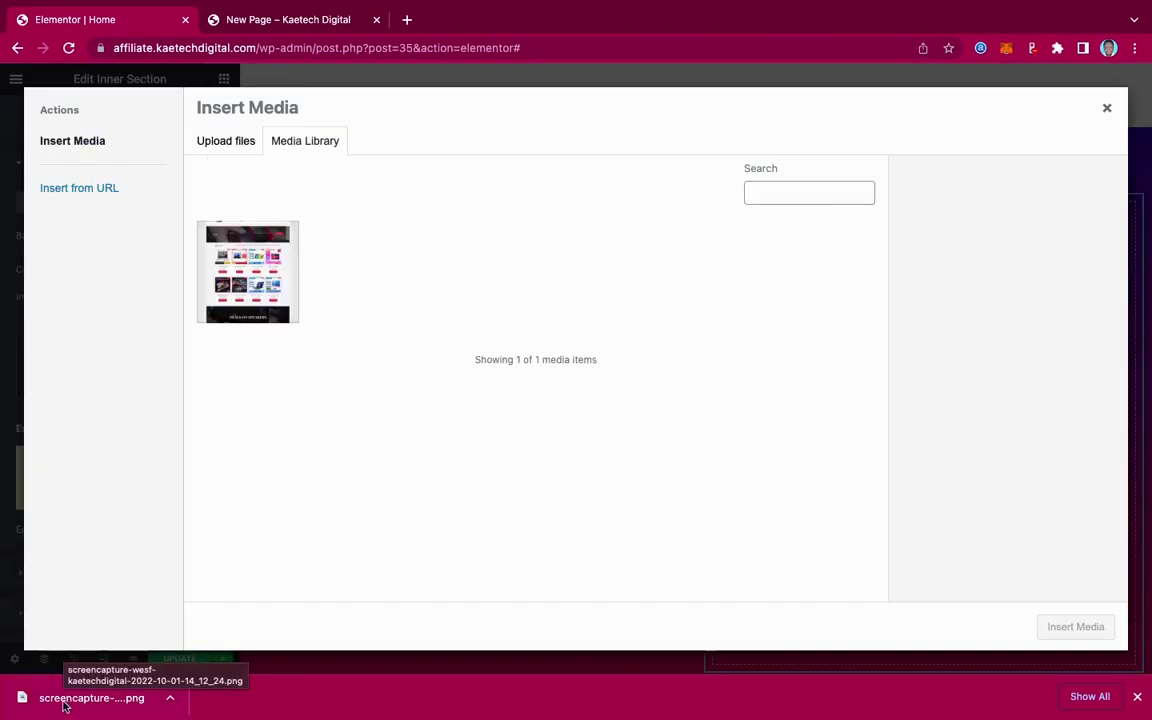
{"action": "left_click_drag", "start_coordinate": [62, 706], "coordinate": [347, 414]}
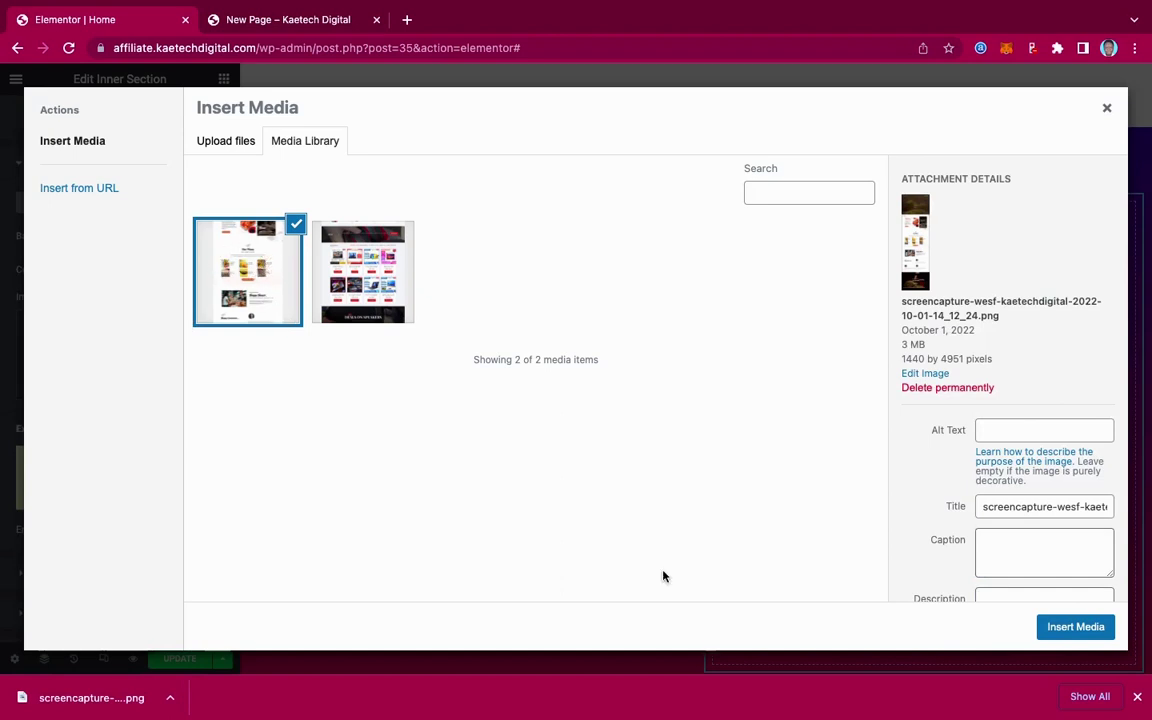
{"action": "left_click", "coordinate": [1071, 627]}
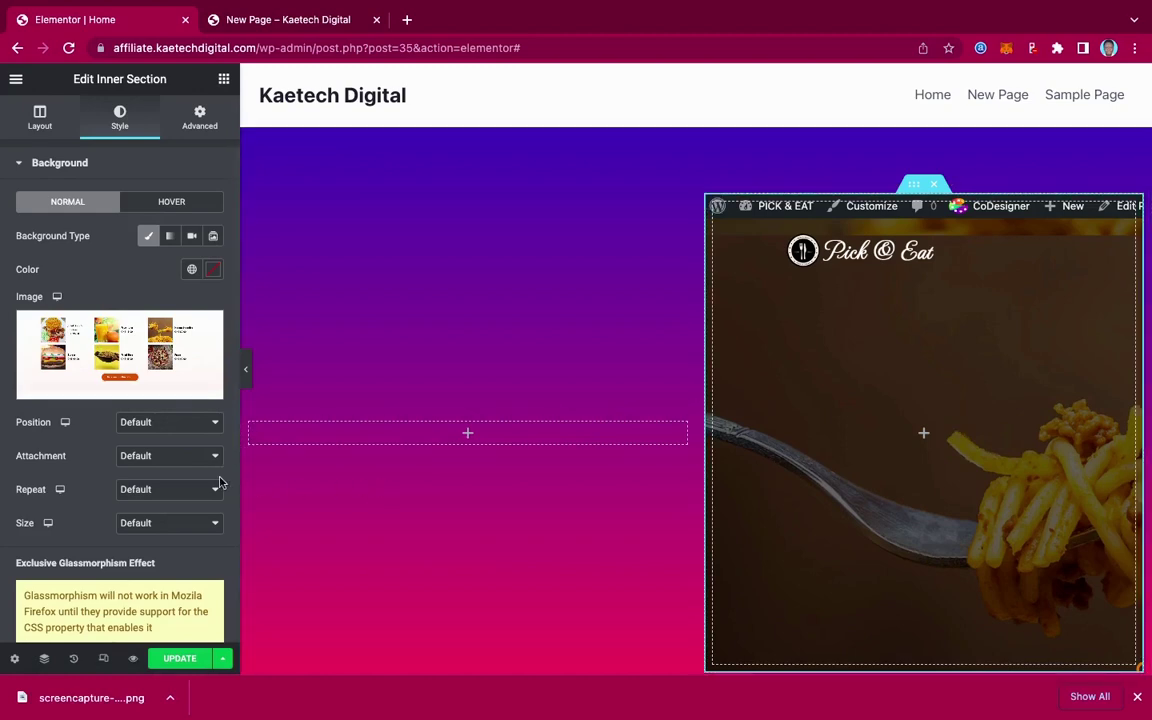
- Set the inner section's background image to Top Center position, No-repeat and Cover size
{"action": "left_click", "coordinate": [159, 431]}
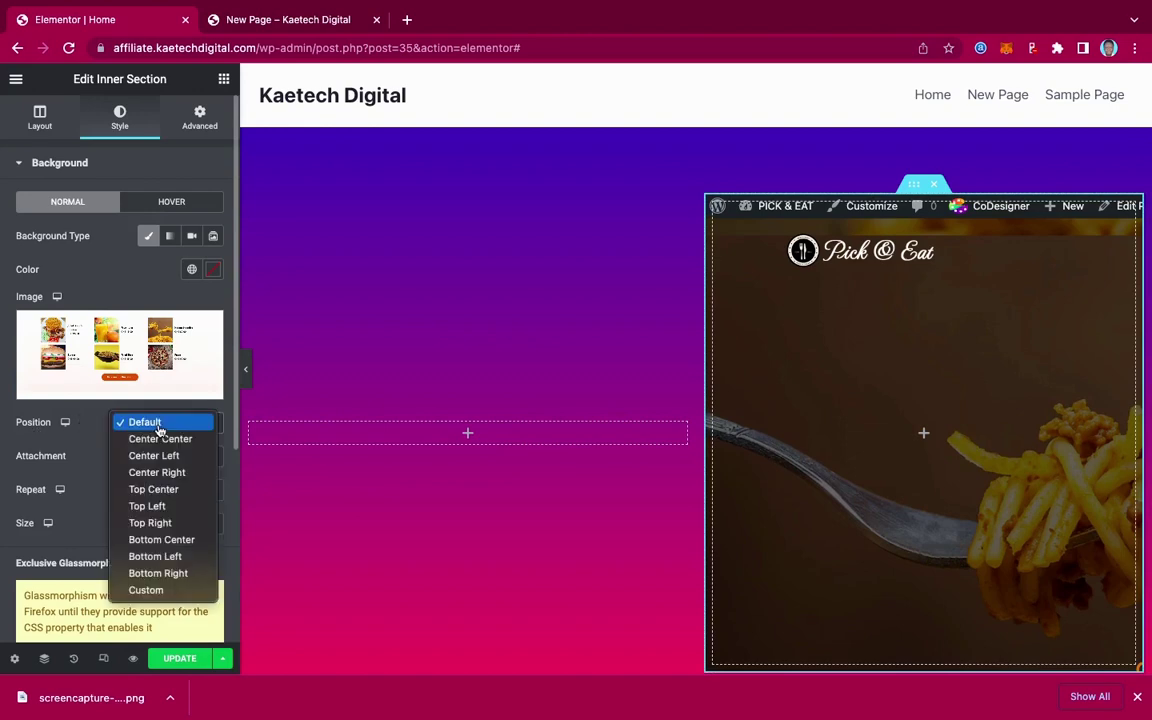
{"action": "left_click", "coordinate": [153, 489]}
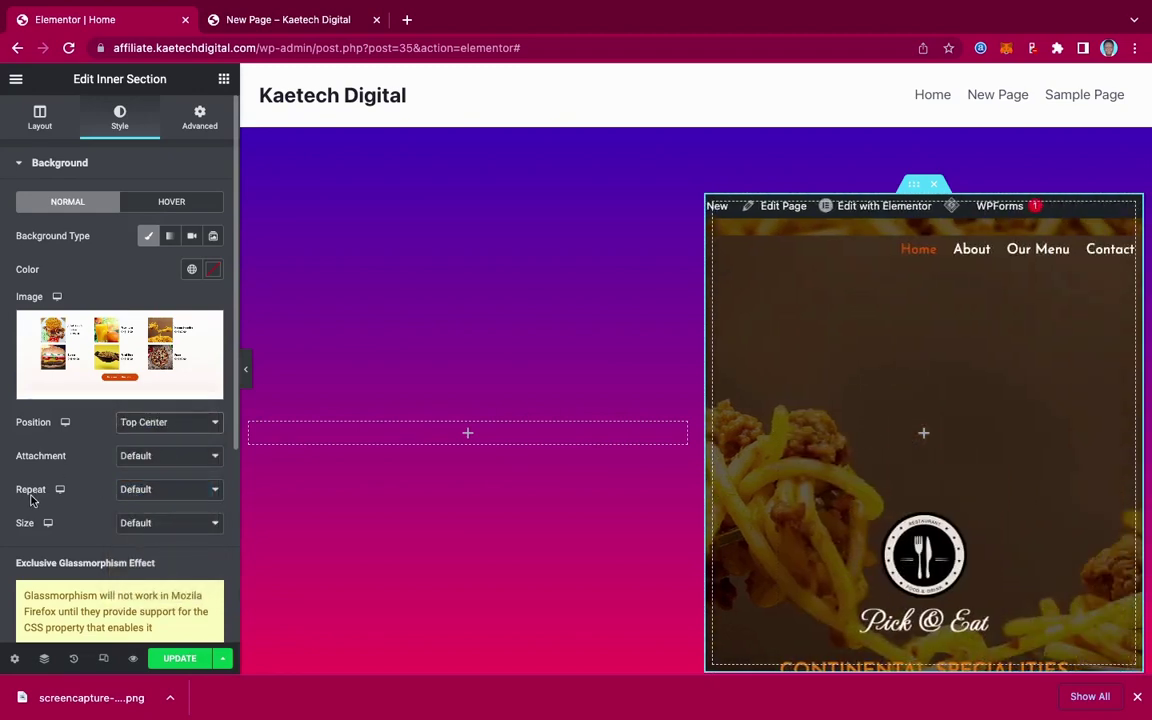
{"action": "left_click", "coordinate": [150, 489]}
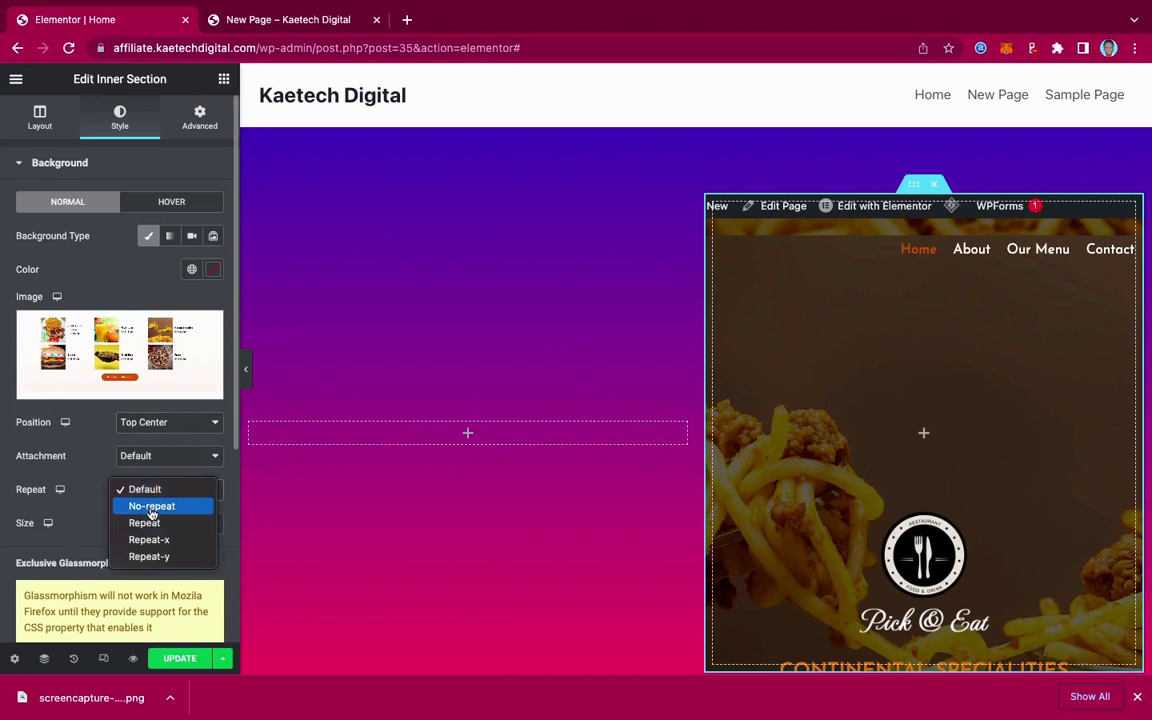
{"action": "left_click", "coordinate": [150, 506]}
{"action": "left_click", "coordinate": [149, 524]}
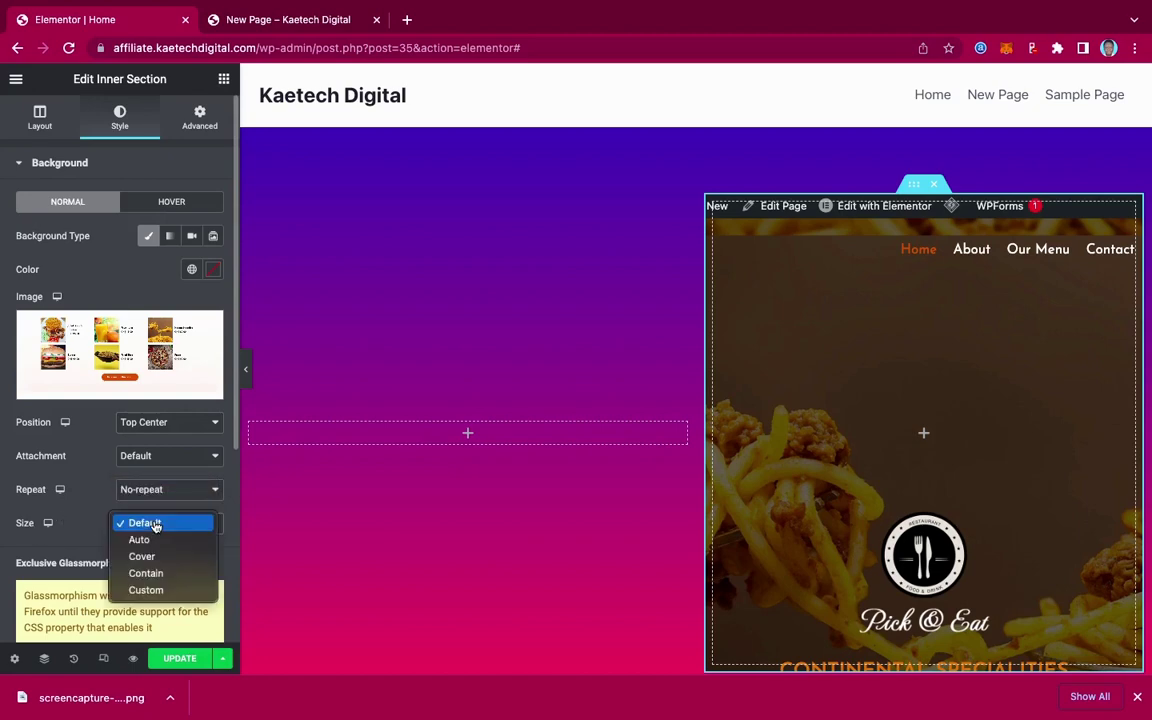
{"action": "left_click", "coordinate": [142, 557]}
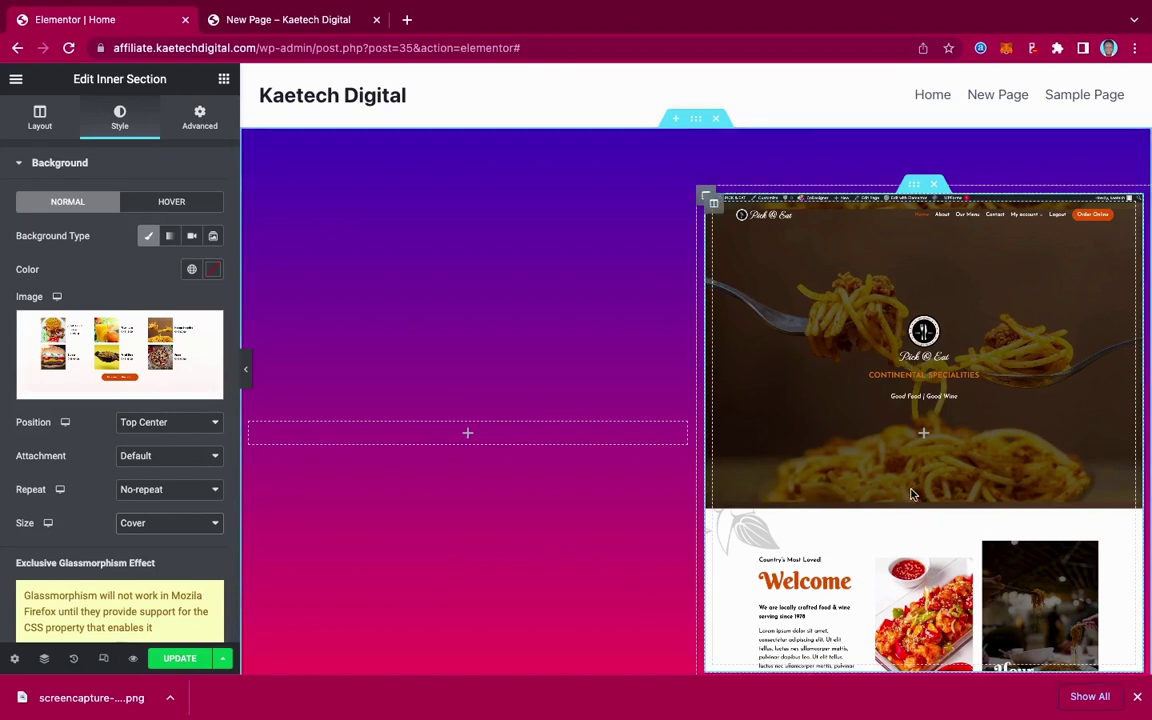
{"action": "scroll", "coordinate": [578, 418], "scroll_direction": "down", "scroll_amount": 2}
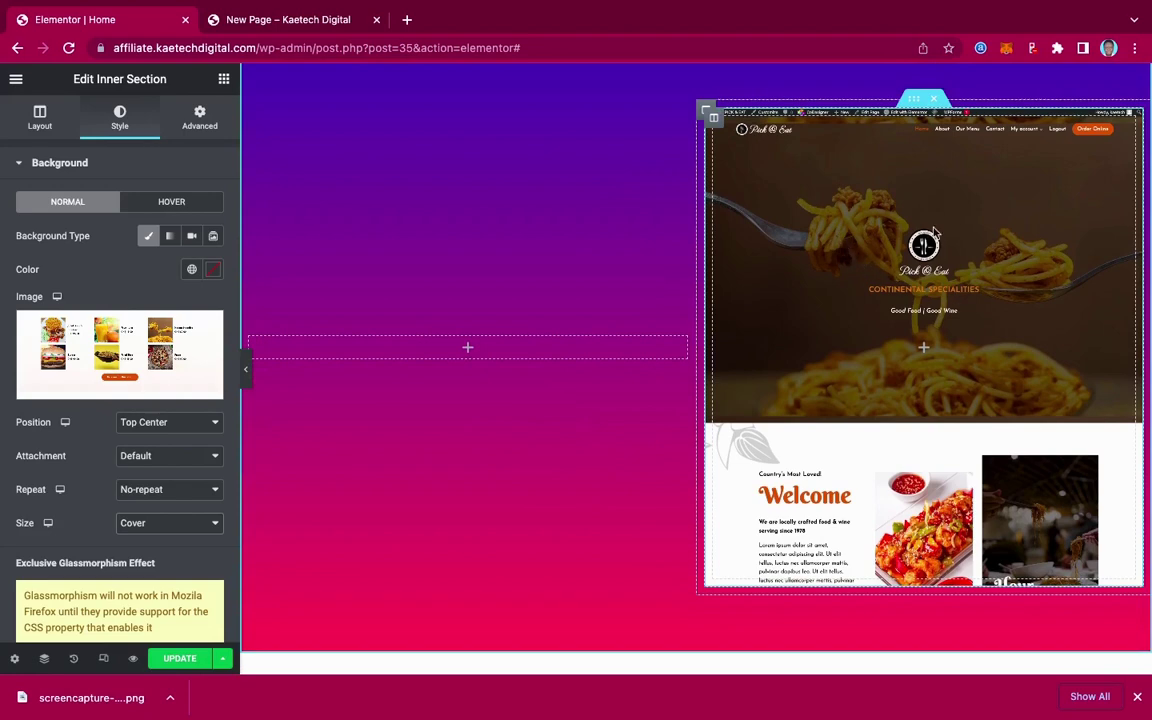
- Round all four corners of the inner section with a border radius of 20 px
{"action": "mouse_move", "coordinate": [99, 378]}
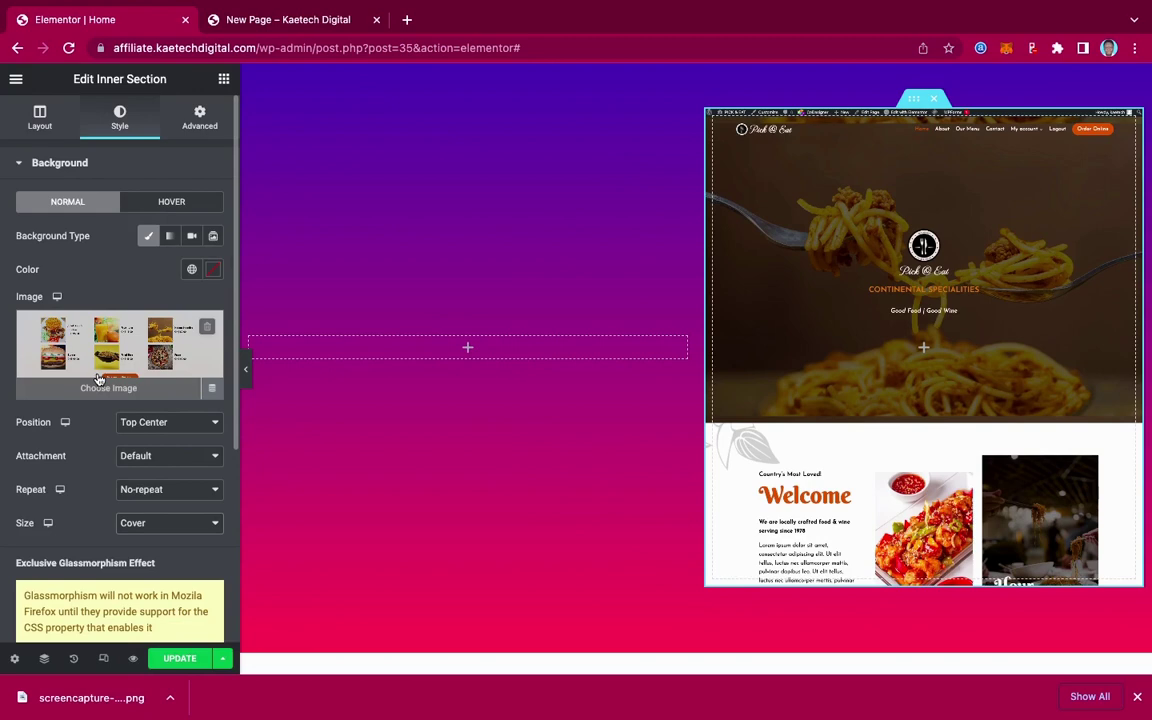
{"action": "scroll", "coordinate": [99, 378], "scroll_direction": "down", "scroll_amount": 3}
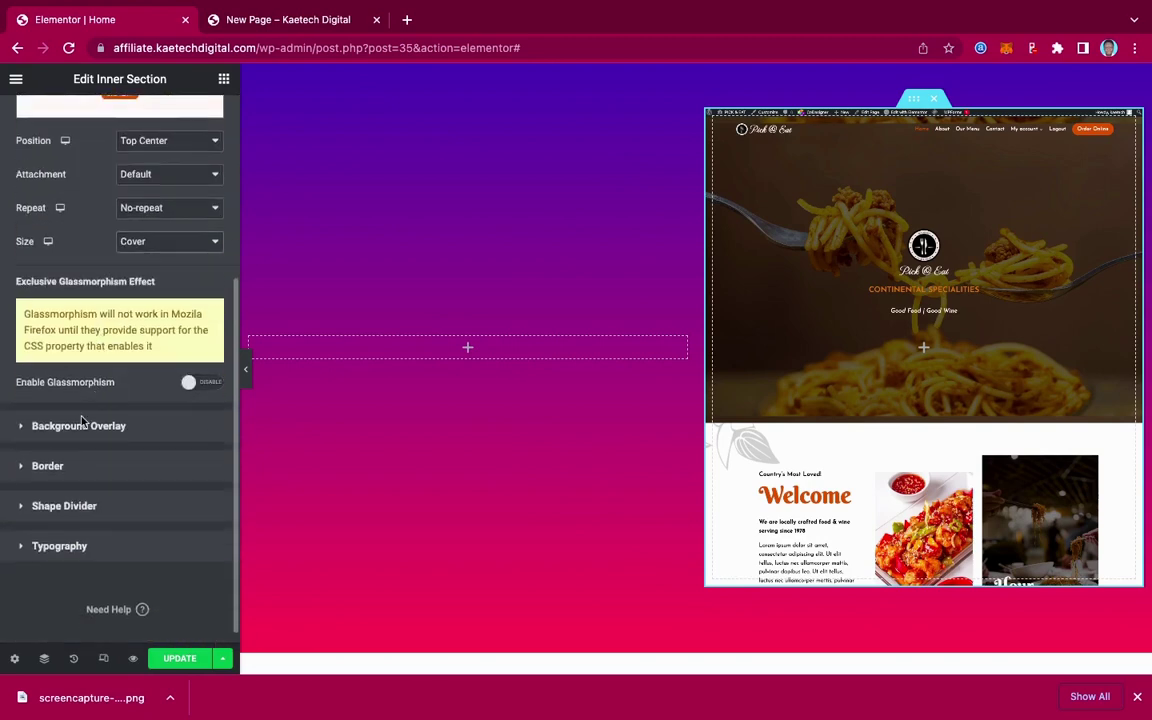
{"action": "left_click", "coordinate": [140, 466]}
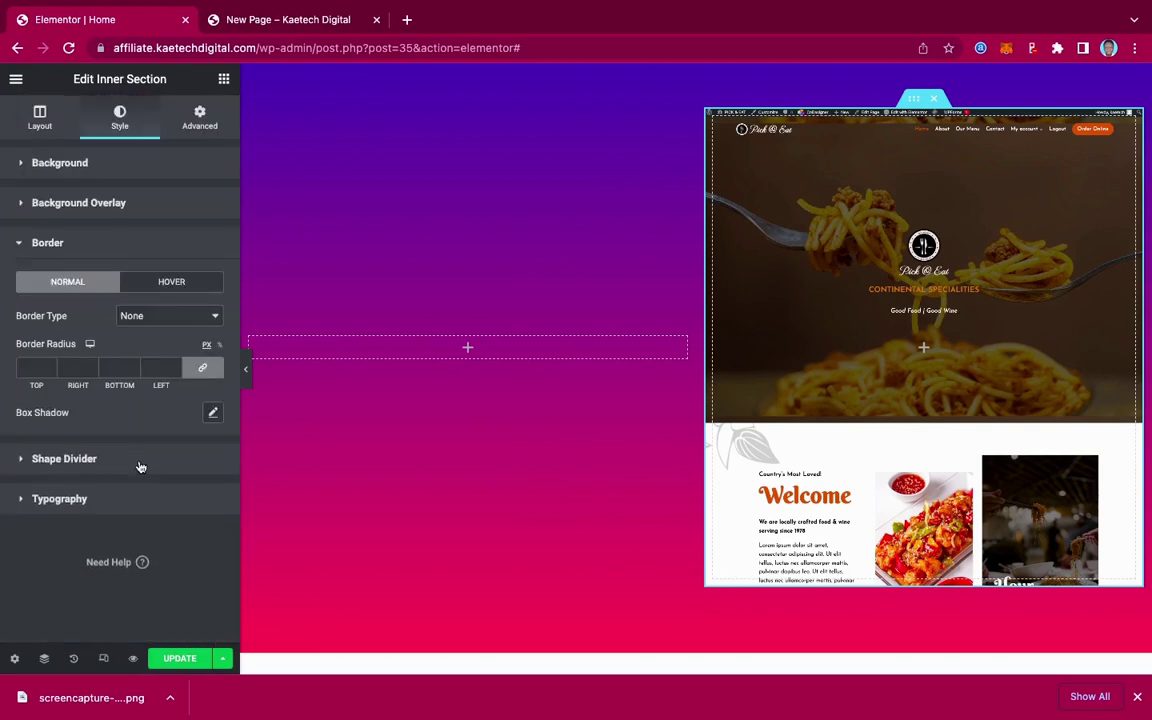
{"action": "left_click", "coordinate": [20, 366]}
{"action": "type", "text": "20"}
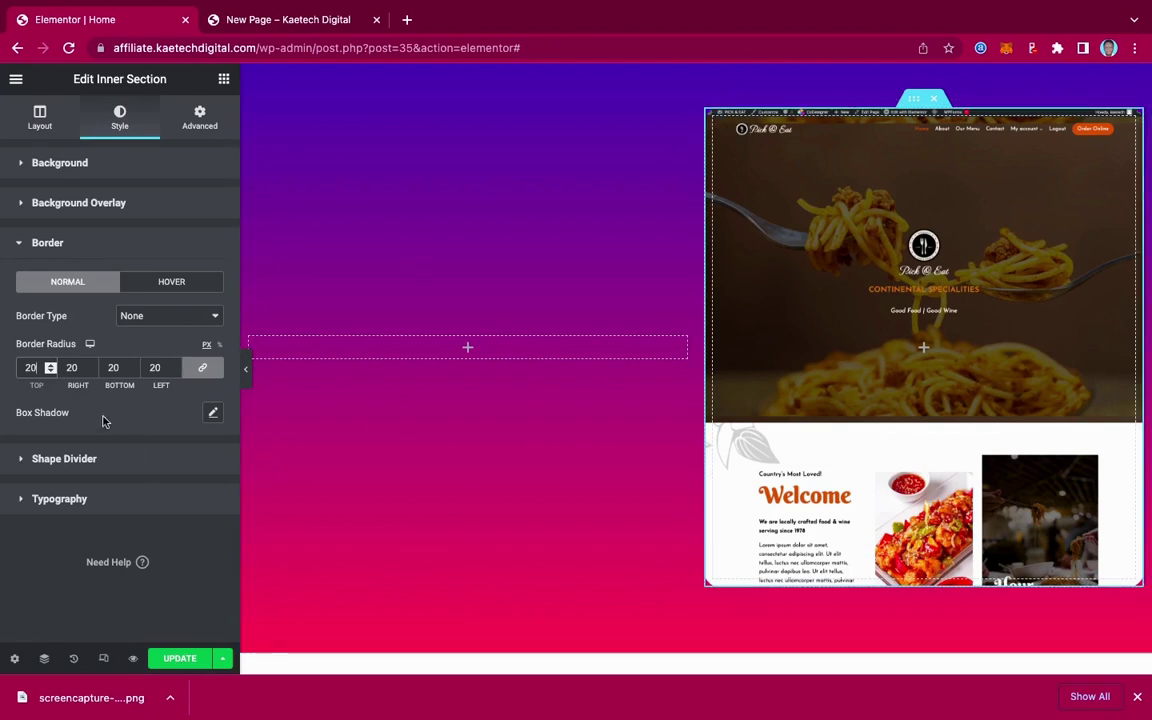
- Give the inner section a box shadow with blur 40 and colour rgba(0, 0, 0, 0.71), and preview the result without the editing panel
{"action": "left_click", "coordinate": [213, 413]}
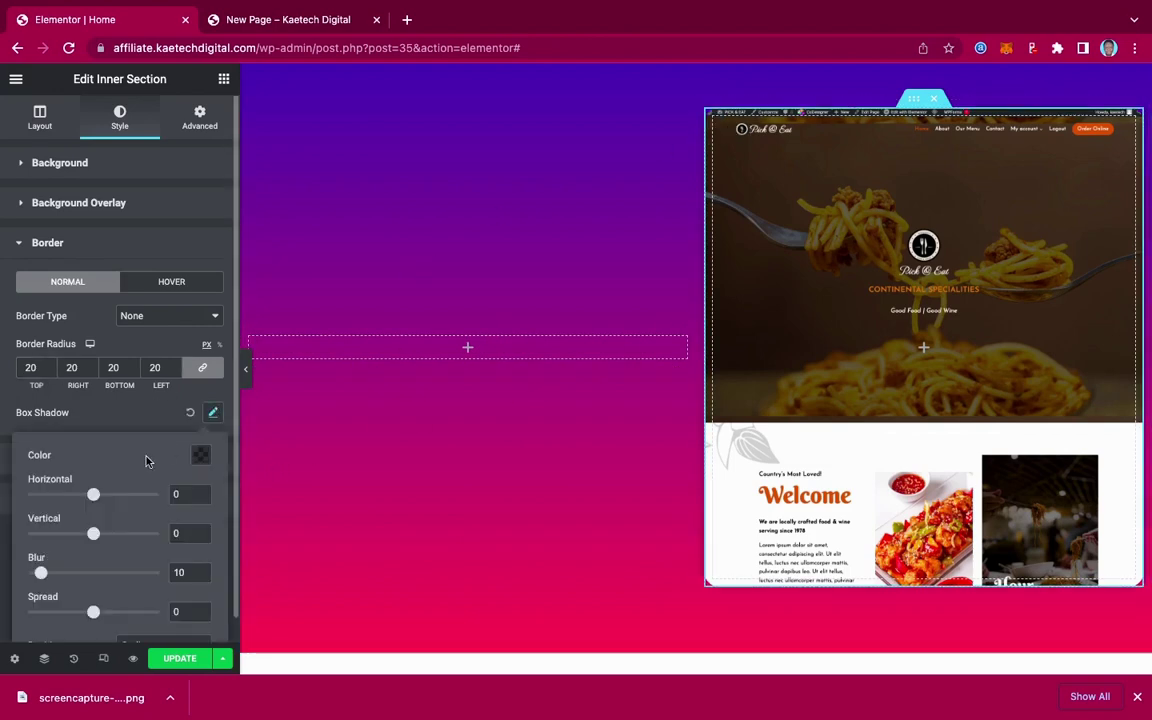
{"action": "scroll", "coordinate": [135, 440], "scroll_direction": "down", "scroll_amount": 1}
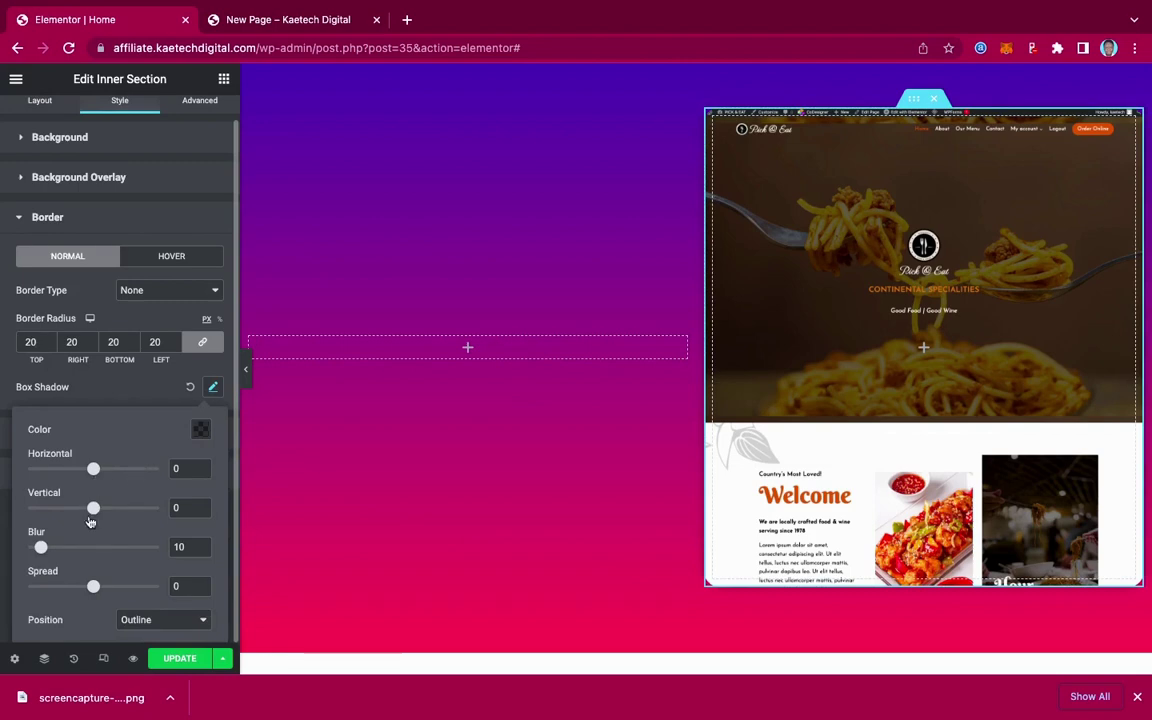
{"action": "left_click_drag", "start_coordinate": [41, 548], "coordinate": [80, 548]}
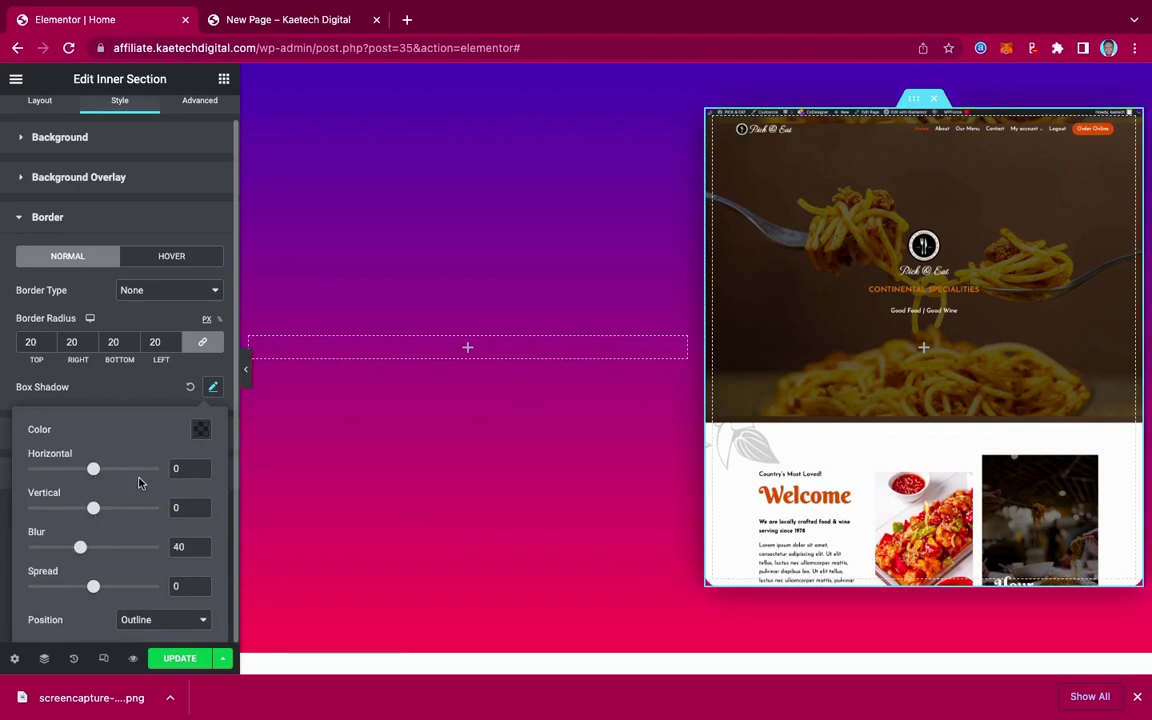
{"action": "left_click", "coordinate": [199, 429]}
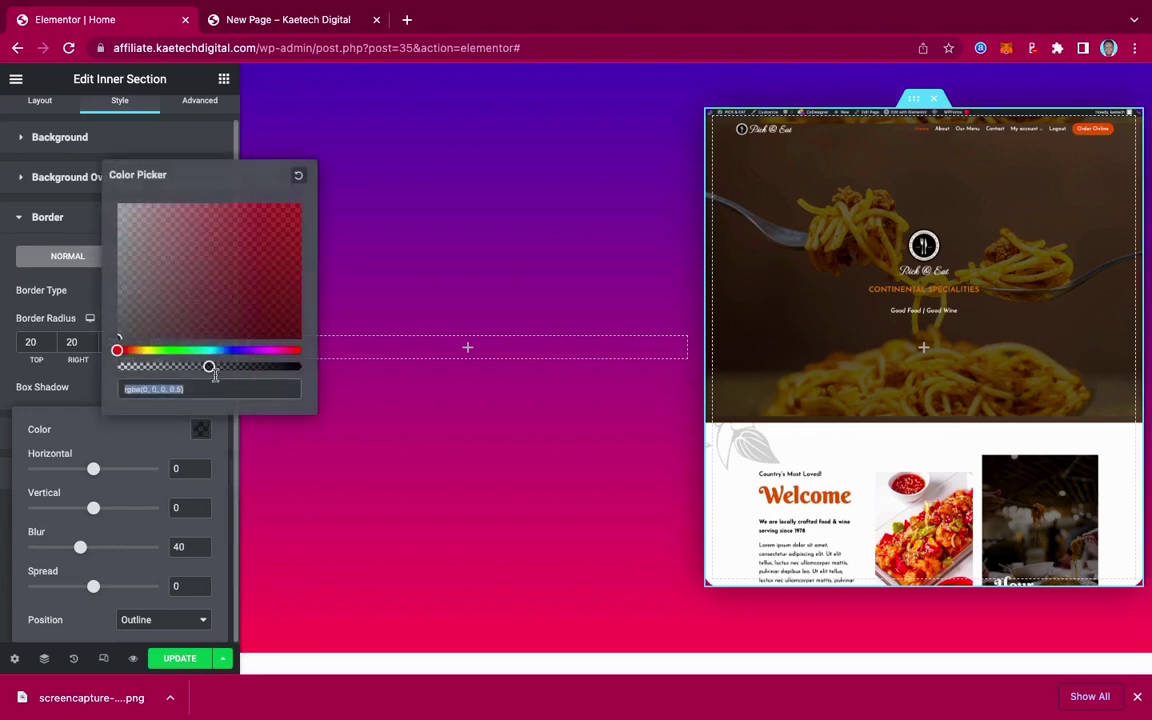
{"action": "left_click_drag", "start_coordinate": [229, 366], "coordinate": [247, 366]}
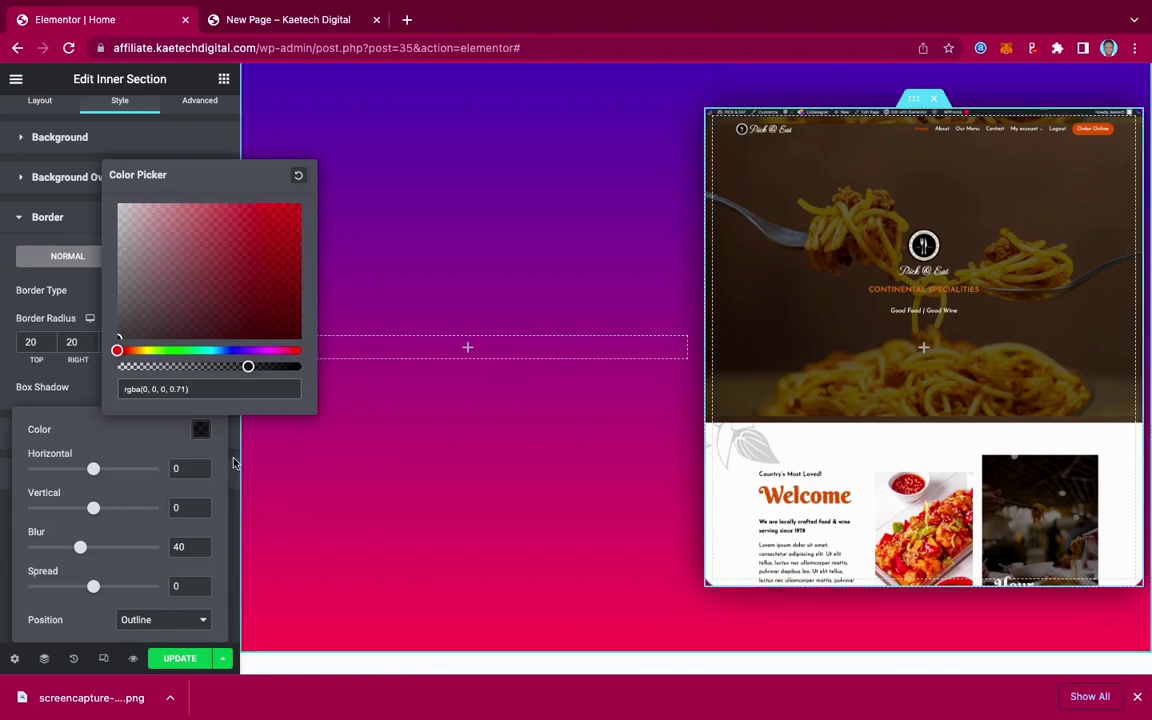
{"action": "left_click", "coordinate": [81, 390]}
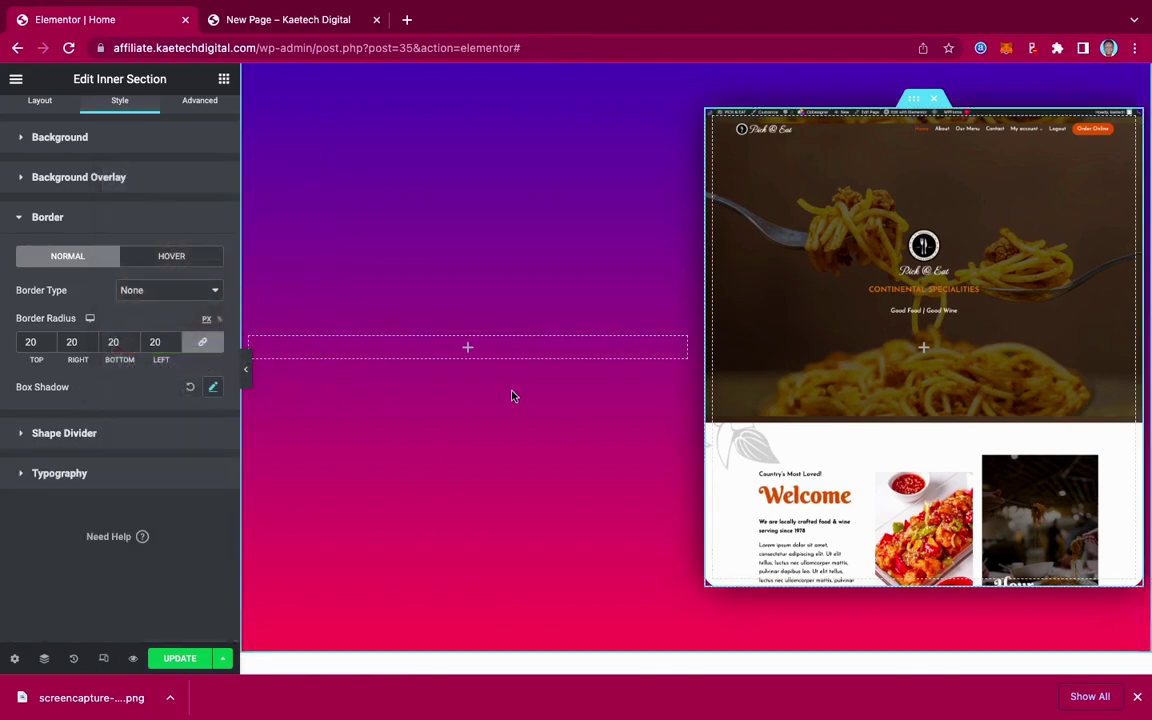
{"action": "left_click", "coordinate": [249, 386]}
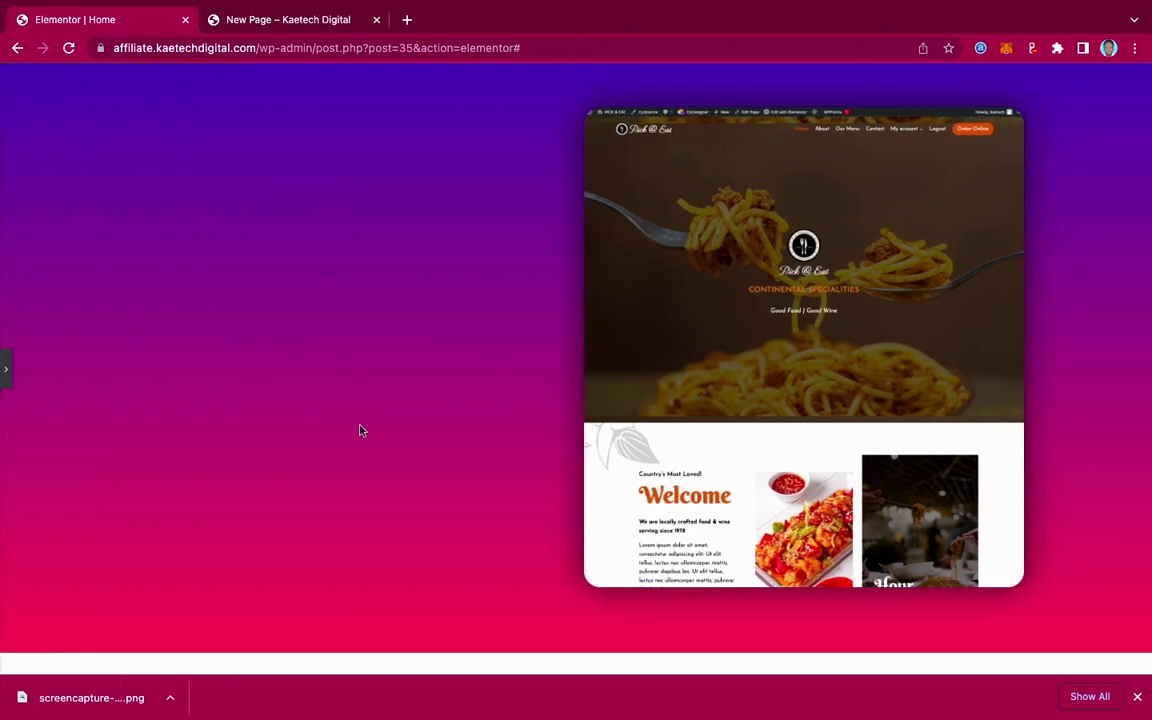
{"action": "left_click", "coordinate": [5, 368]}
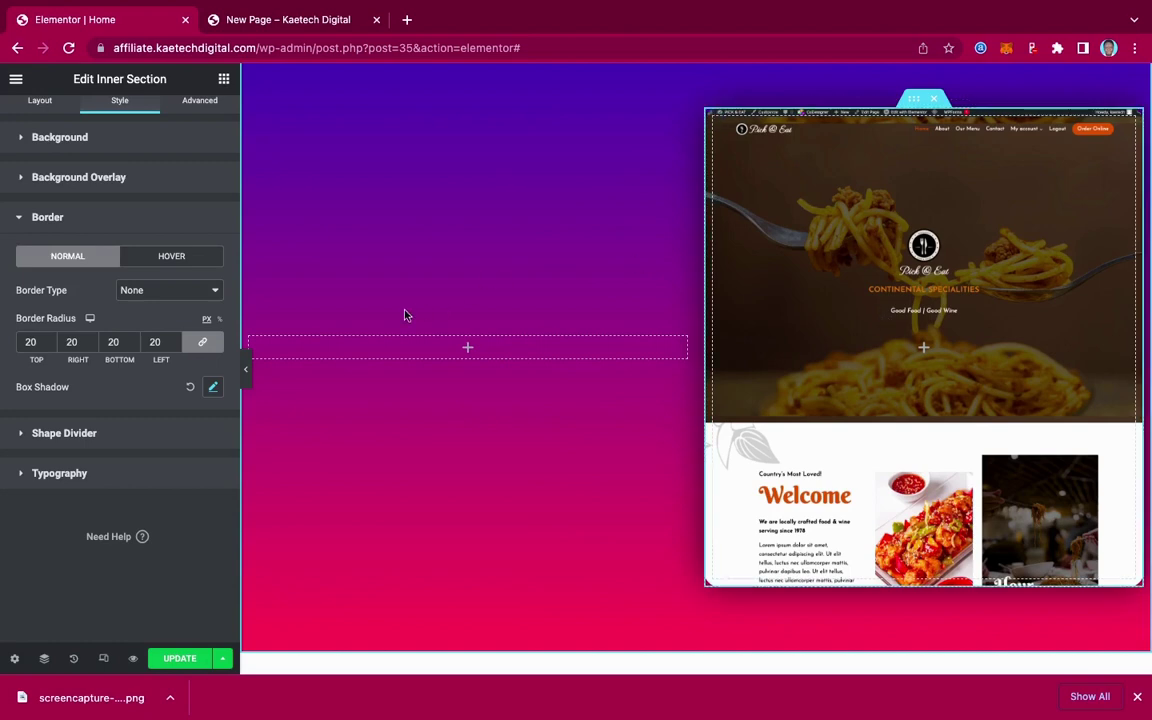
- Copy the text "Check Out Our" from the reference New Page and return to the Elementor editor
{"action": "left_click", "coordinate": [303, 31]}
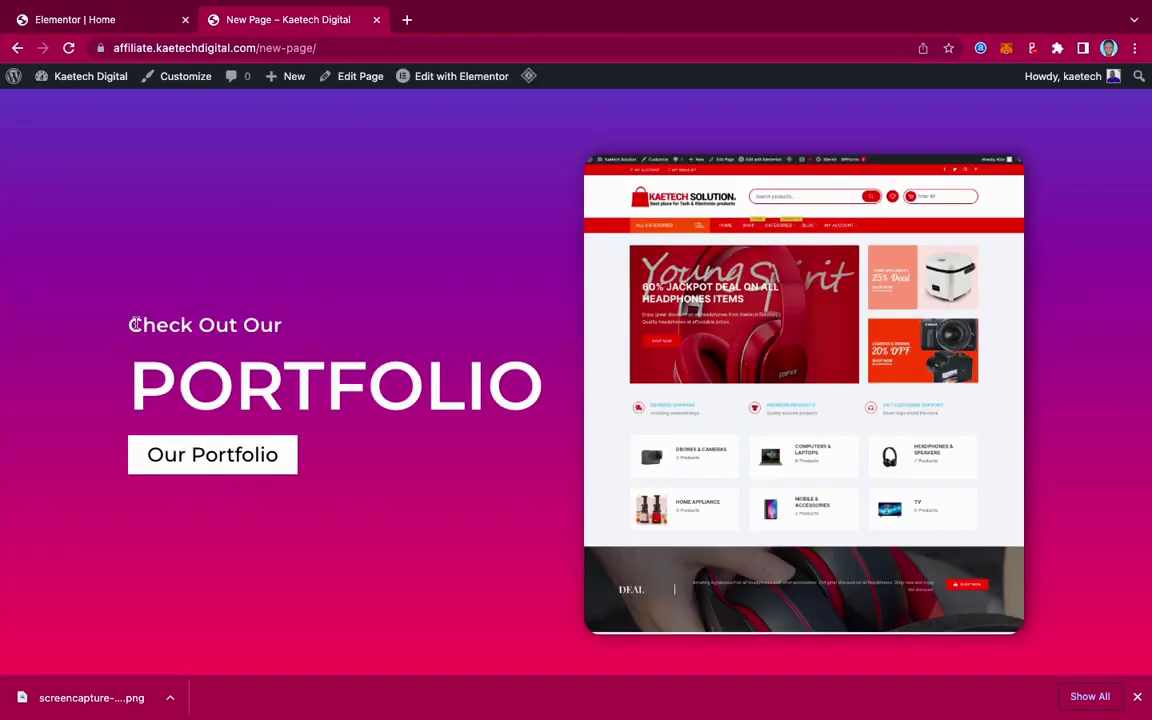
{"action": "left_click_drag", "start_coordinate": [123, 326], "coordinate": [333, 330]}
{"action": "key", "text": "ctrl+c"}
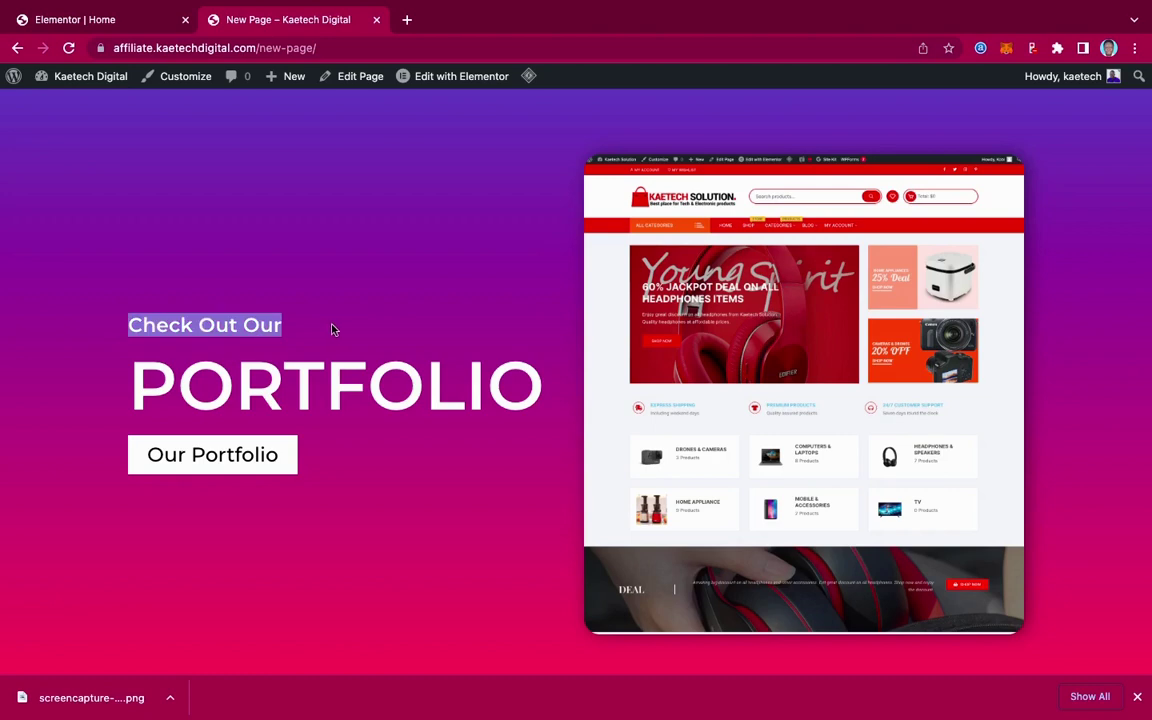
{"action": "left_click", "coordinate": [104, 20]}
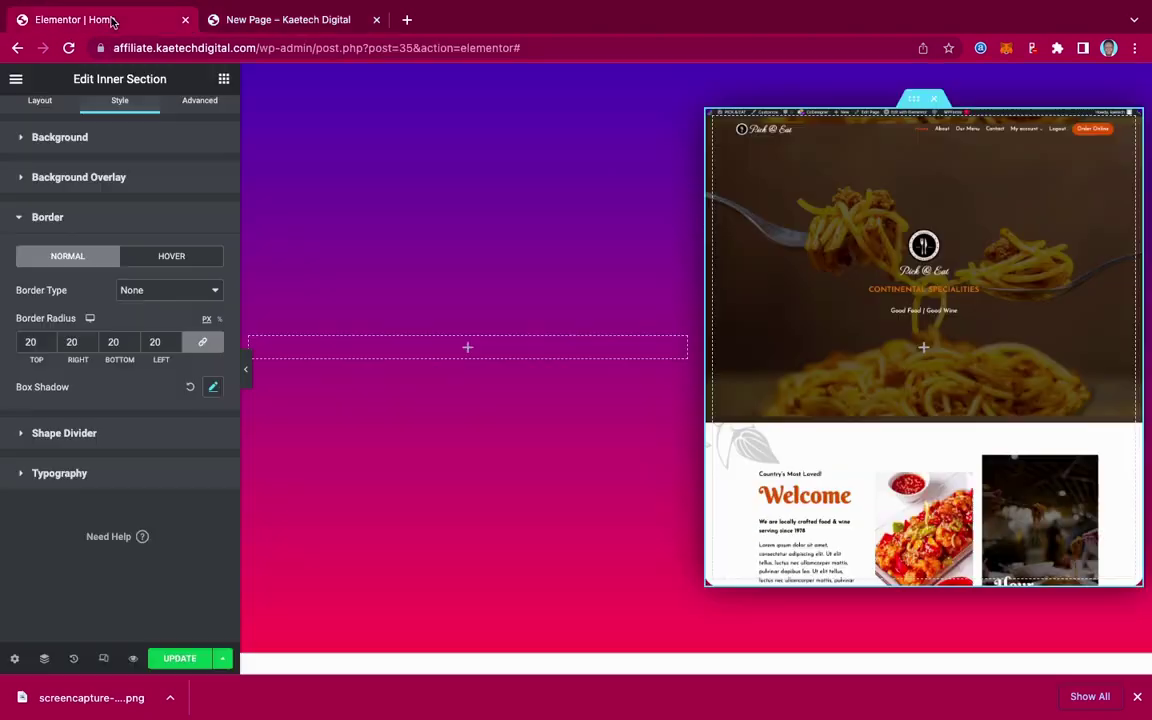
- Add a Heading widget to the empty column and replace its title with the copied "Check Out Our"
{"action": "left_click", "coordinate": [224, 81]}
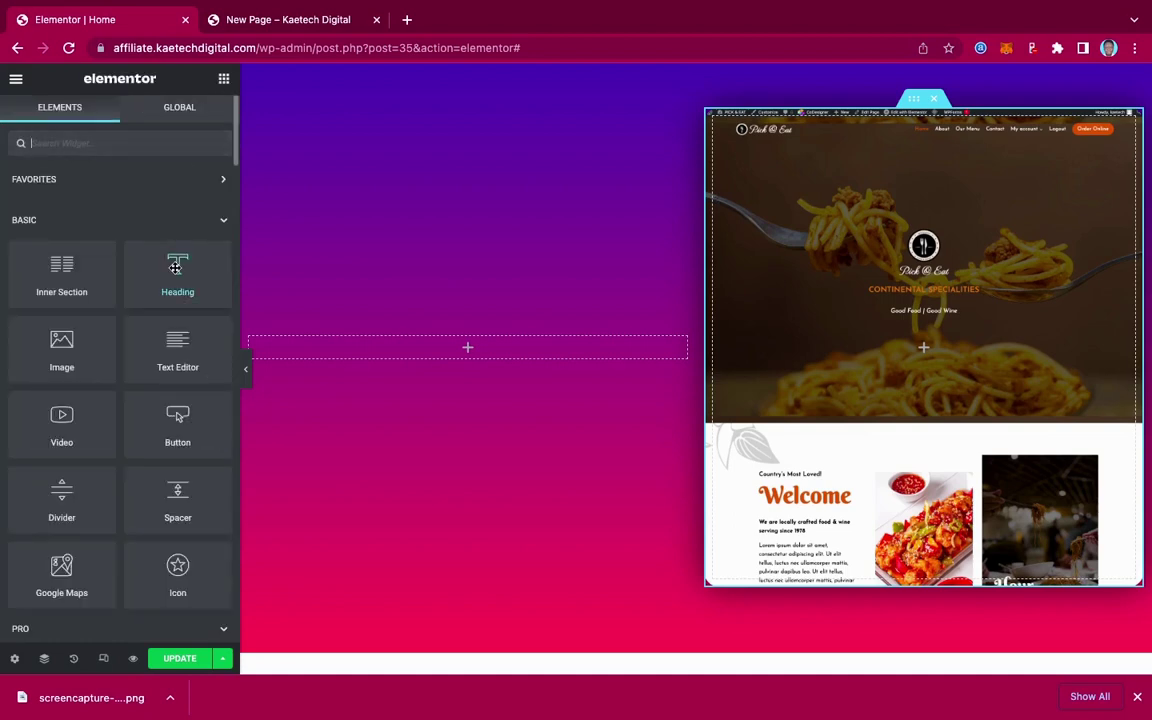
{"action": "left_click_drag", "start_coordinate": [175, 267], "coordinate": [448, 346]}
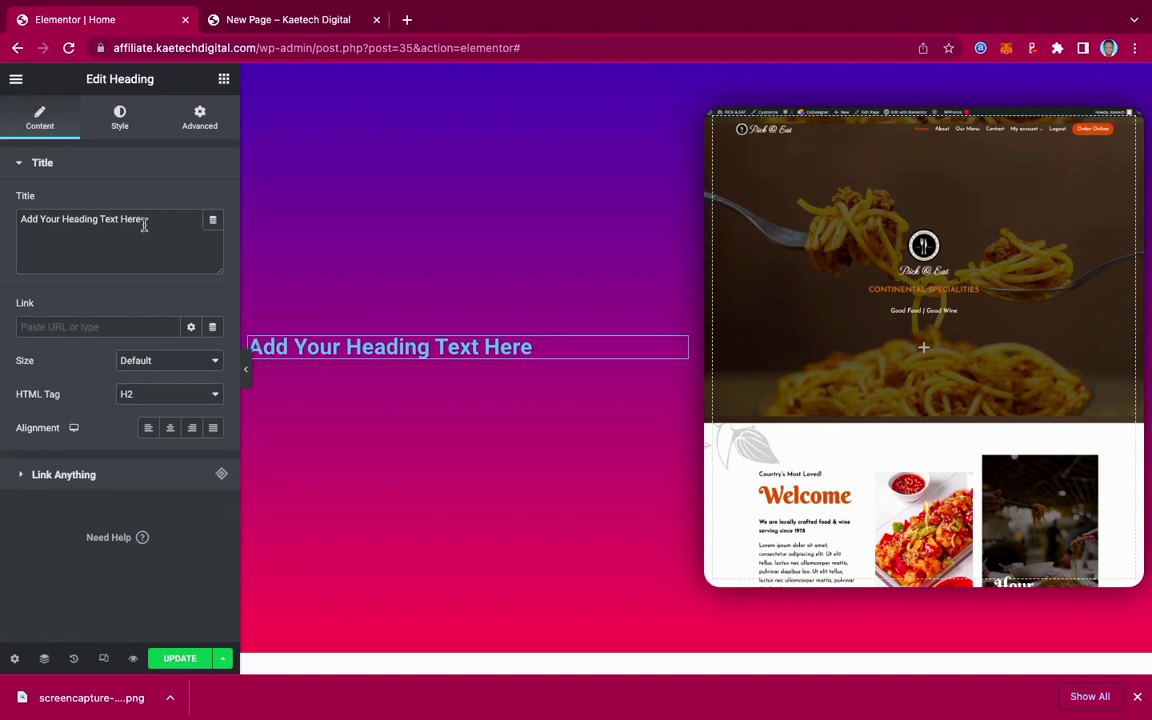
{"action": "left_click_drag", "start_coordinate": [145, 222], "coordinate": [12, 218]}
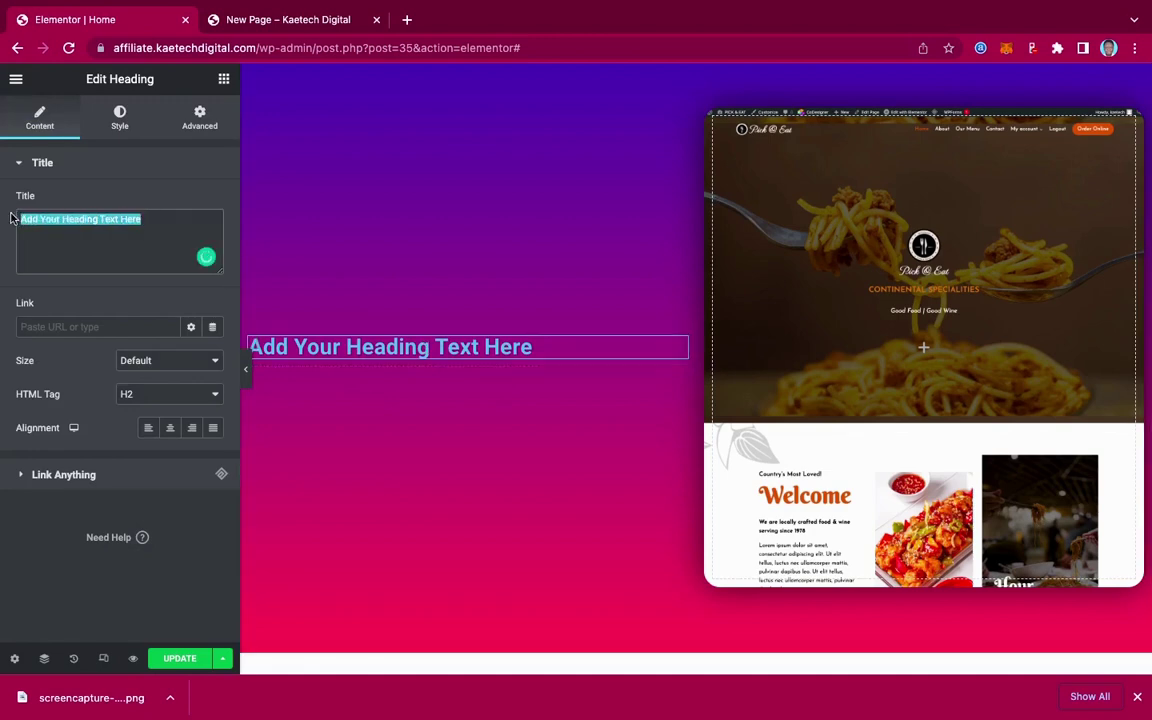
{"action": "key", "text": "ctrl+v"}
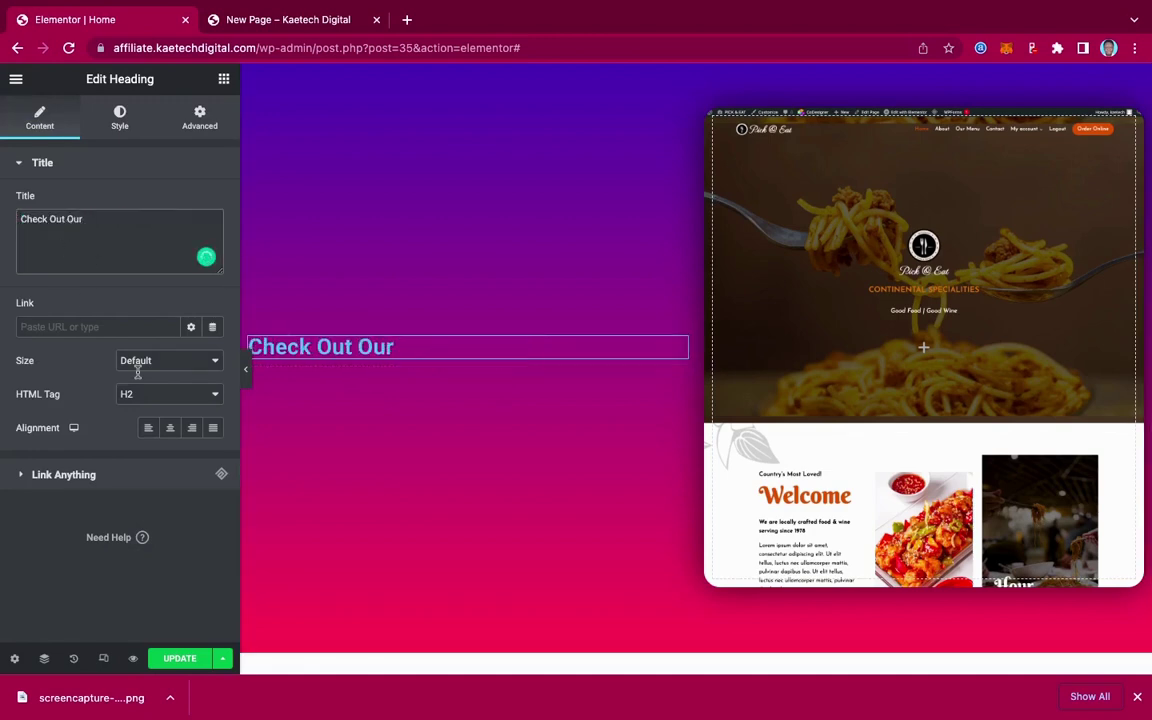
- Set the "Check Out Our" heading's text colour to white, #FFFFFF
{"action": "left_click", "coordinate": [119, 120]}
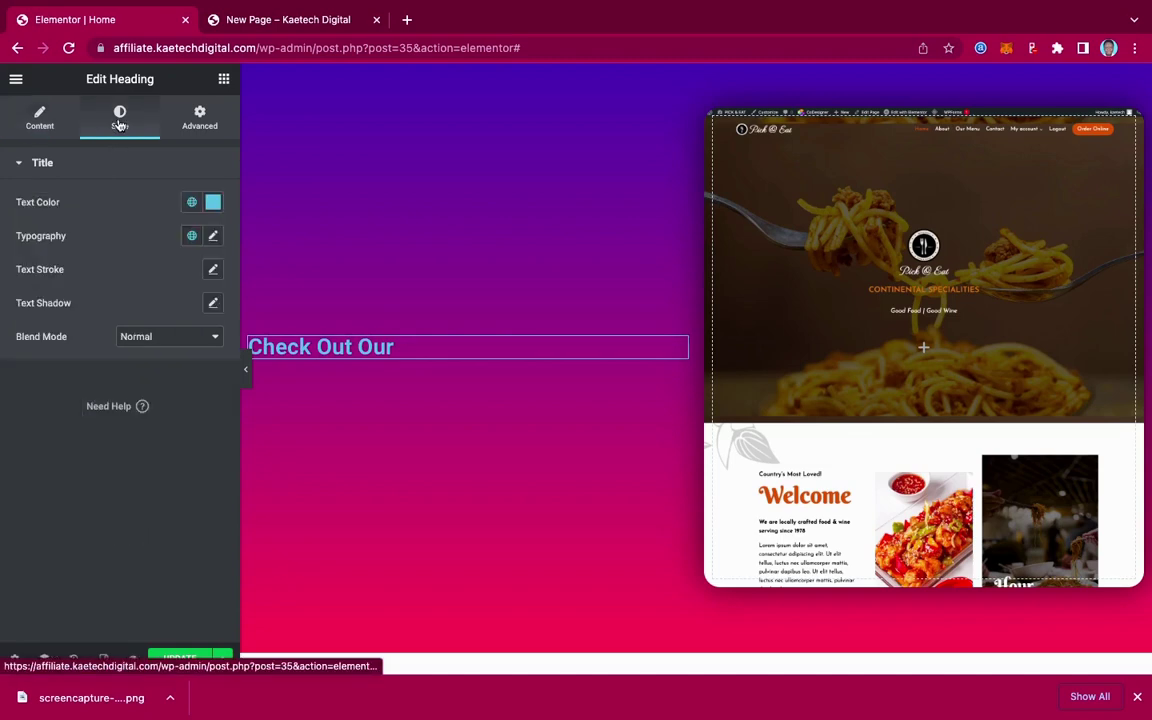
{"action": "left_click", "coordinate": [213, 204]}
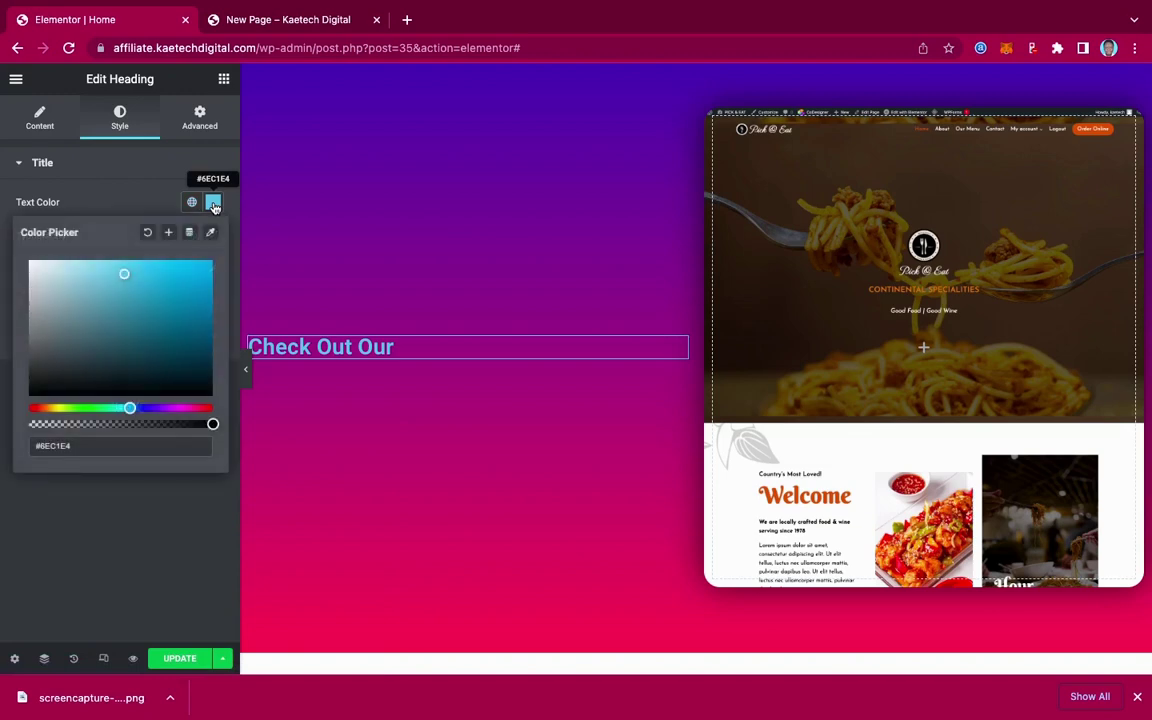
{"action": "left_click", "coordinate": [53, 283]}
{"action": "left_click_drag", "start_coordinate": [16, 249], "coordinate": [5, 238]}
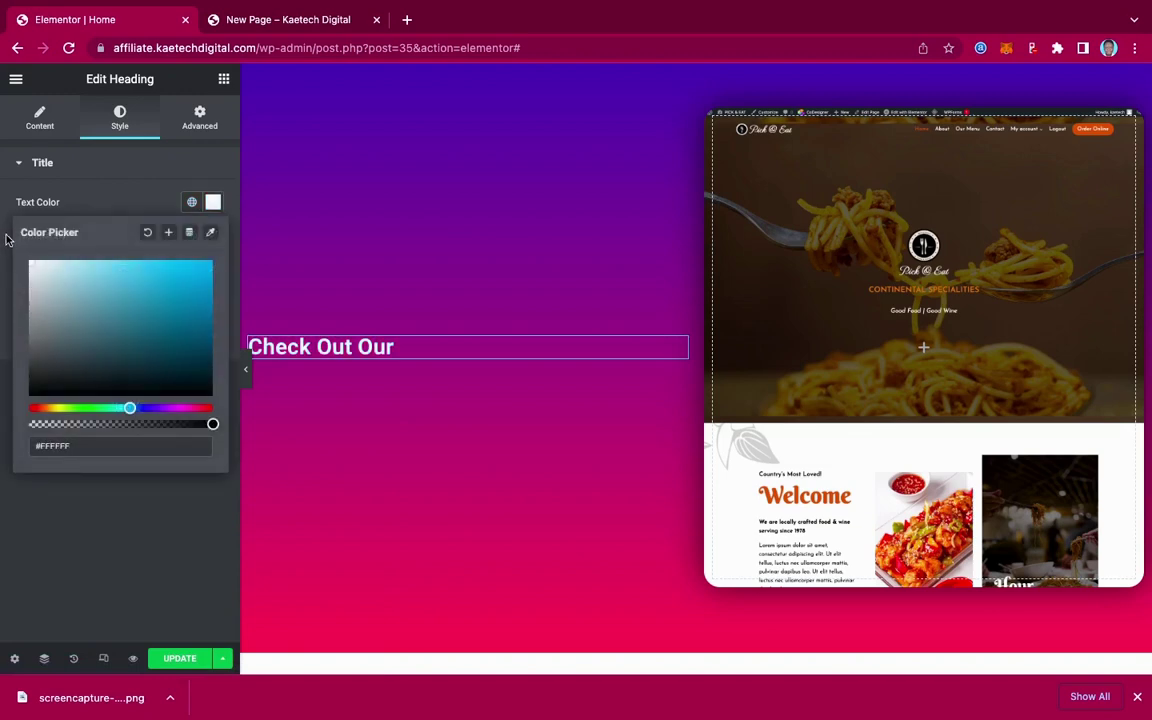
{"action": "left_click", "coordinate": [97, 185]}
- Set the heading's typography to the Montserrat font family at 25 px
{"action": "left_click", "coordinate": [212, 237]}
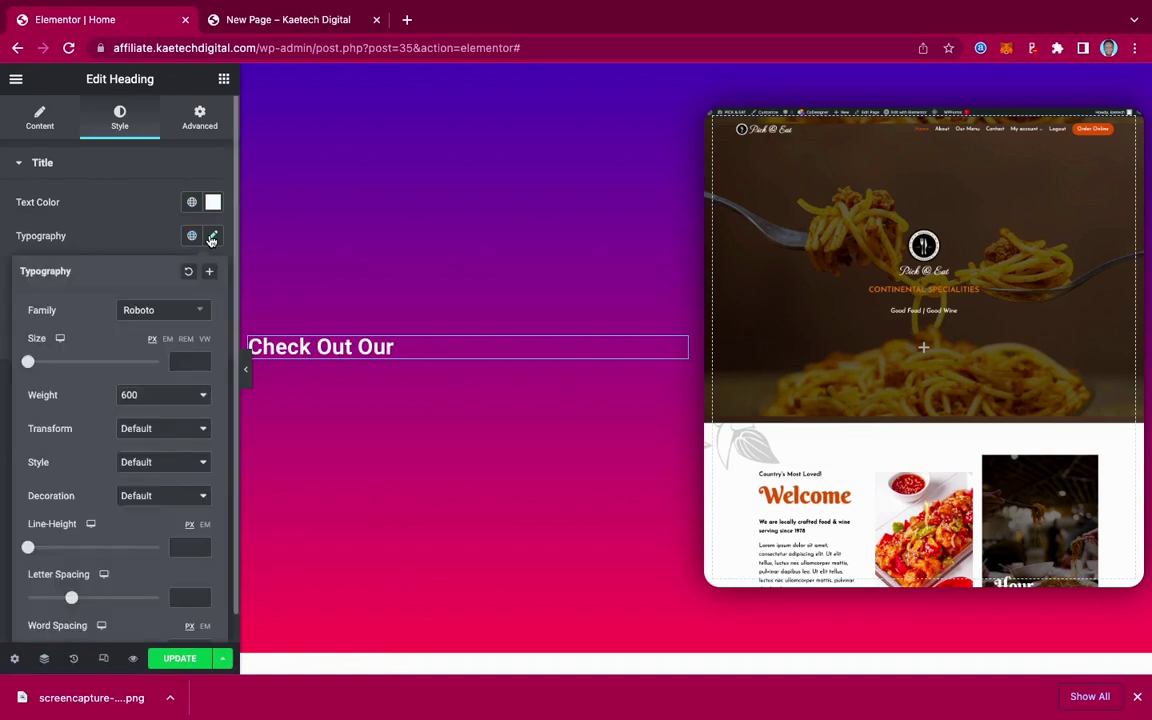
{"action": "left_click", "coordinate": [160, 313]}
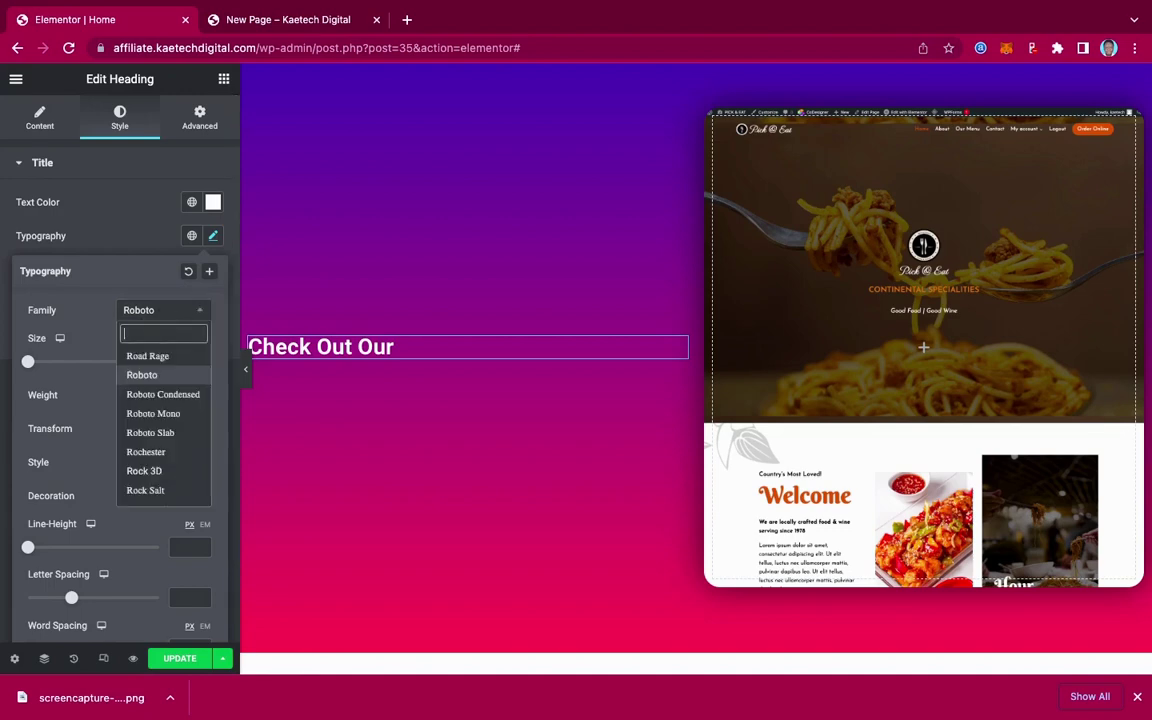
{"action": "type", "text": "monts"}
{"action": "left_click", "coordinate": [145, 376]}
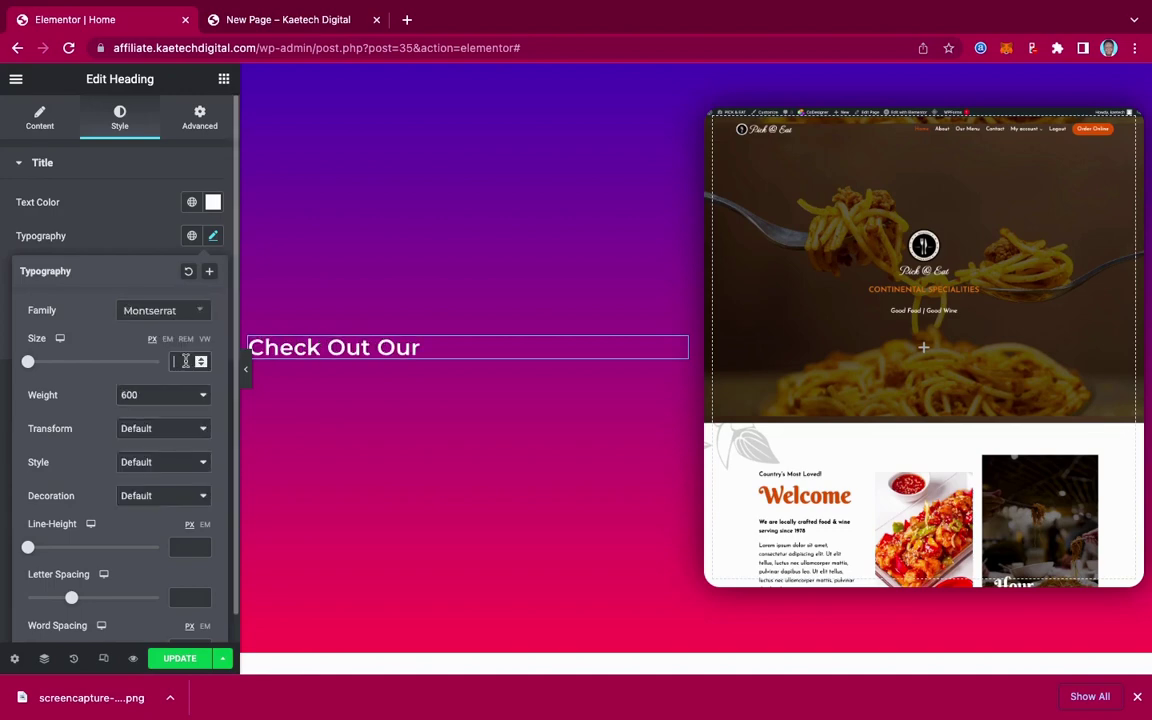
{"action": "left_click", "coordinate": [185, 361]}
{"action": "type", "text": "25"}
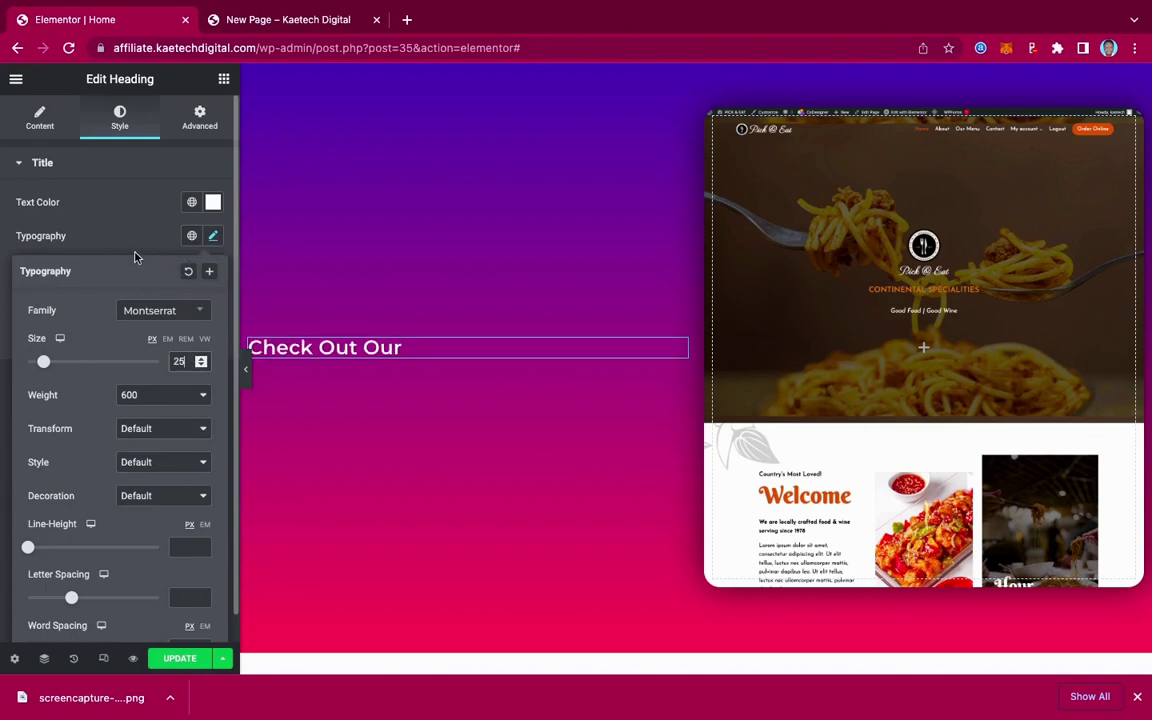
{"action": "left_click", "coordinate": [136, 255]}
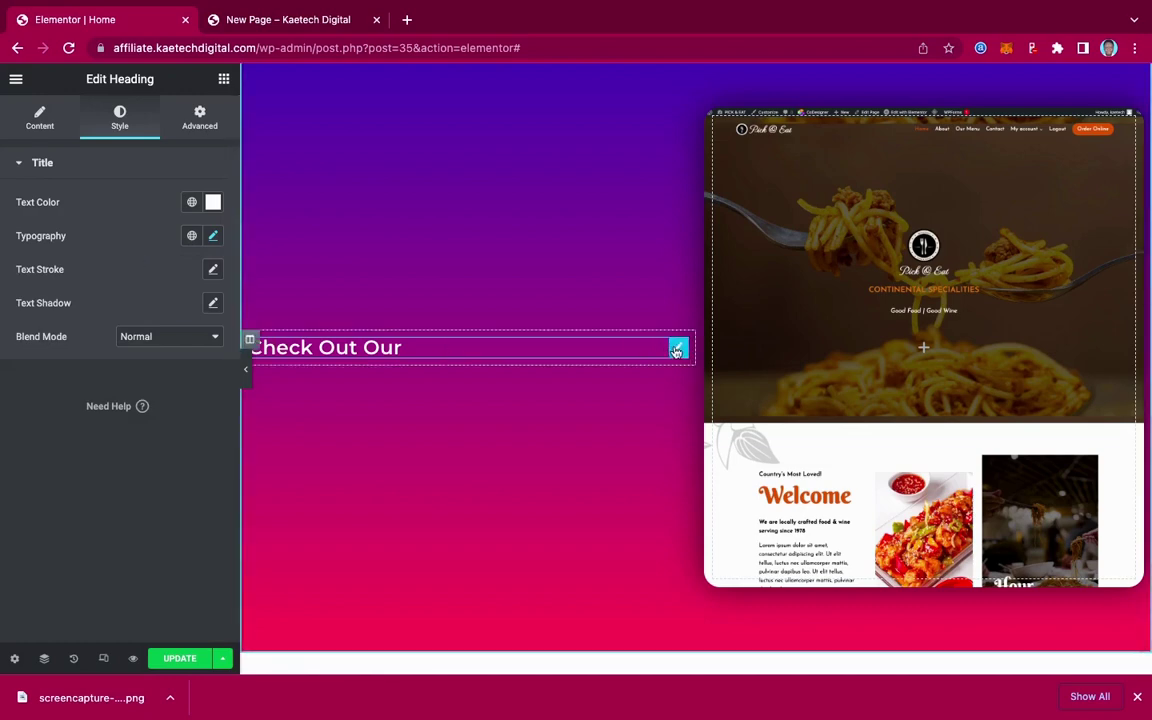
- Duplicate the "Check Out Our" heading and change the copy's title to "PORTFOLIO"
{"action": "right_click", "coordinate": [676, 350]}
{"action": "left_click", "coordinate": [702, 386]}
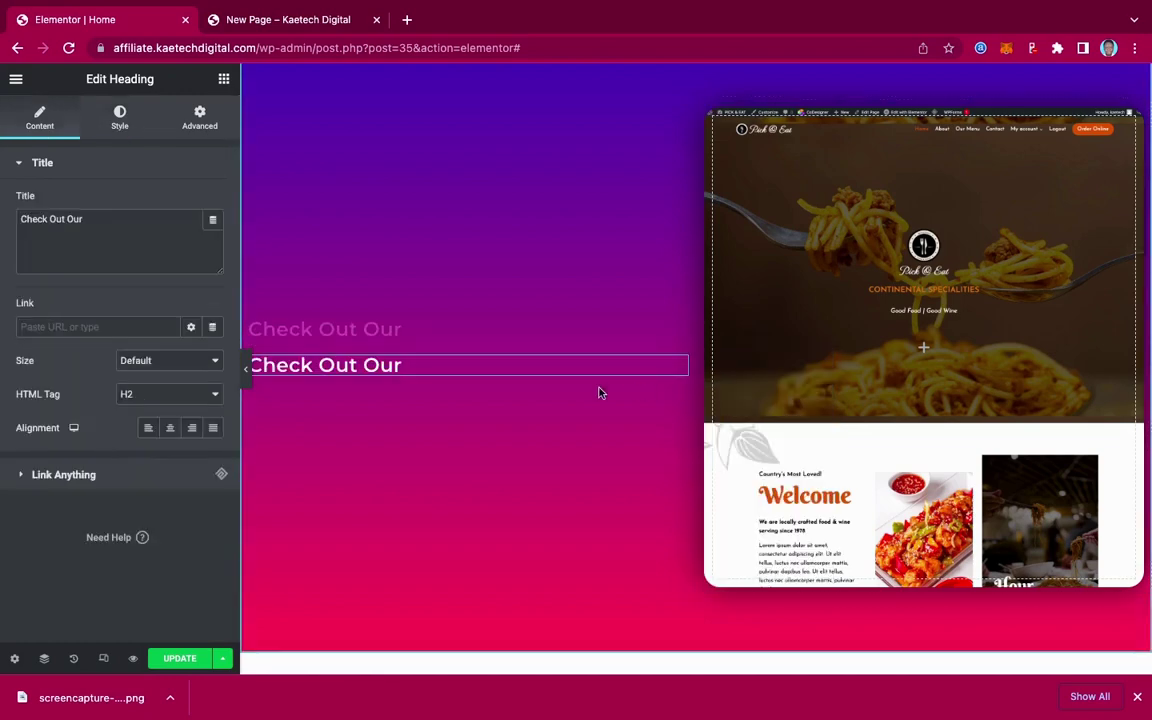
{"action": "left_click_drag", "start_coordinate": [98, 222], "coordinate": [3, 218]}
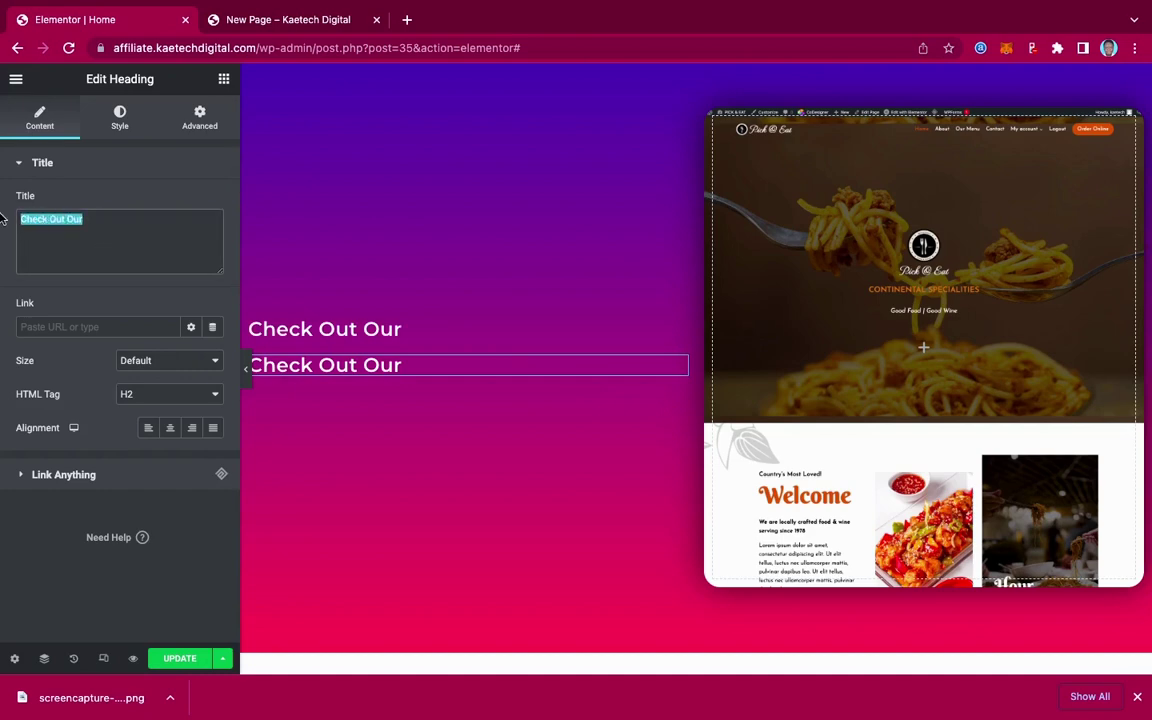
{"action": "type", "text": "PO"}
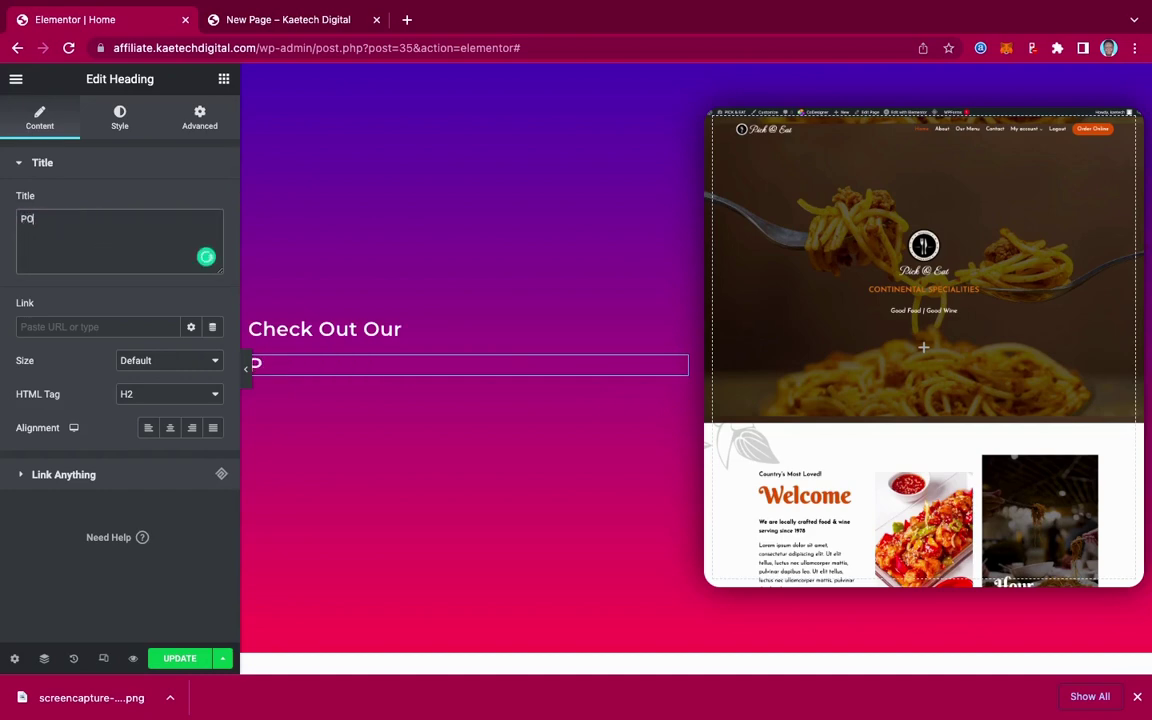
{"action": "type", "text": "RTFOLIO"}
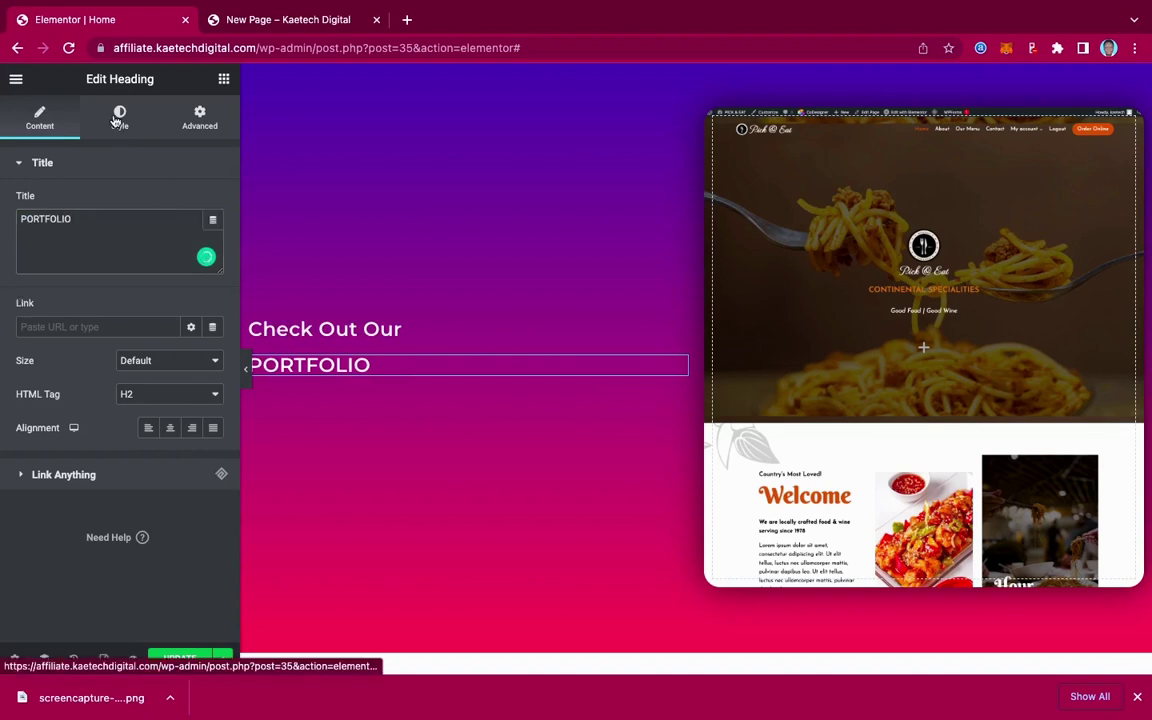
- Set the "PORTFOLIO" heading's font size to 85 px
{"action": "left_click", "coordinate": [379, 375]}
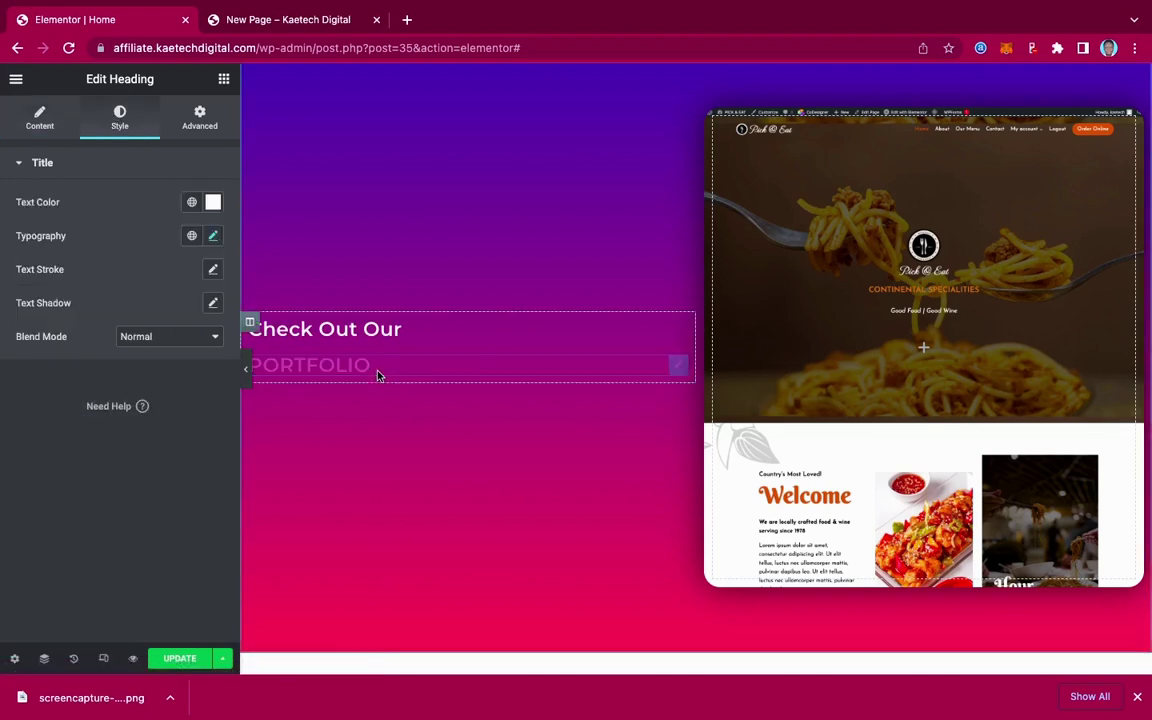
{"action": "left_click", "coordinate": [212, 238]}
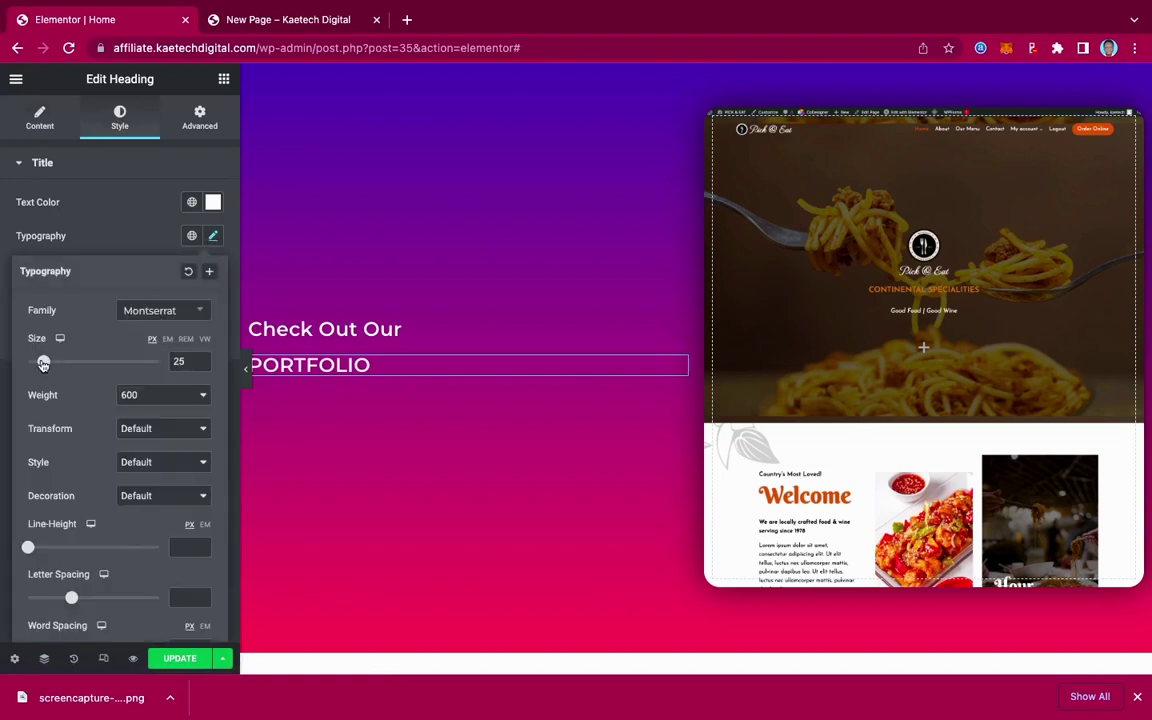
{"action": "left_click_drag", "start_coordinate": [42, 364], "coordinate": [83, 365]}
{"action": "double_click", "coordinate": [178, 361]}
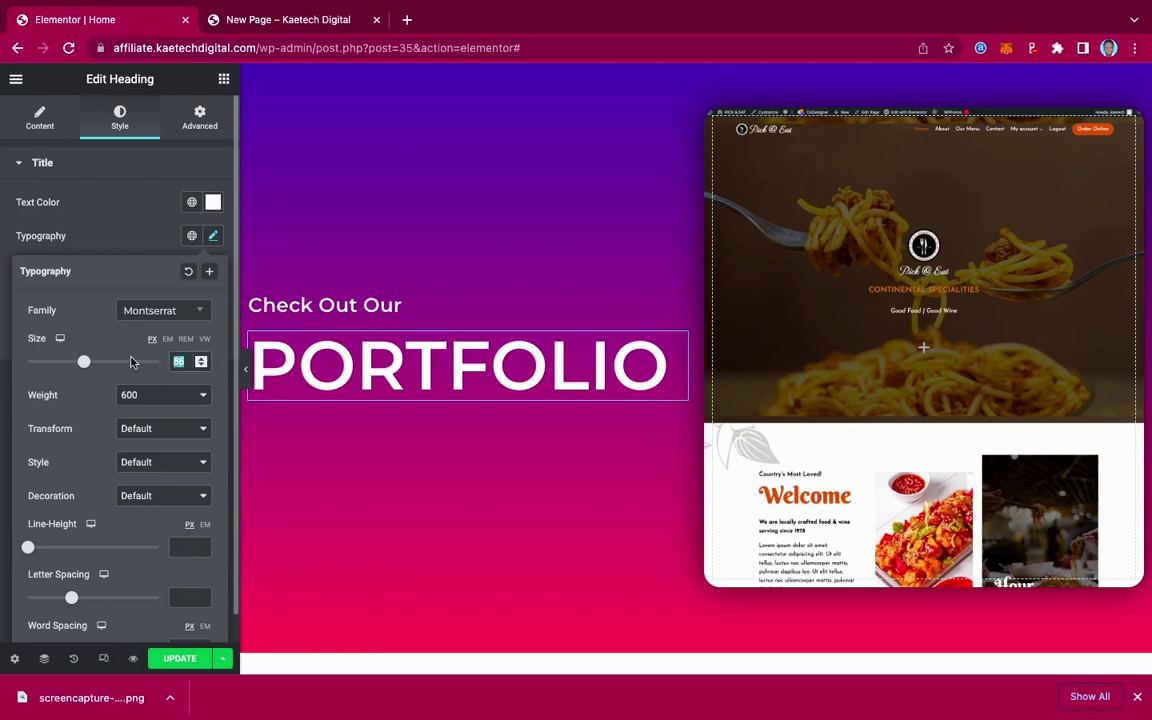
{"action": "type", "text": "85"}
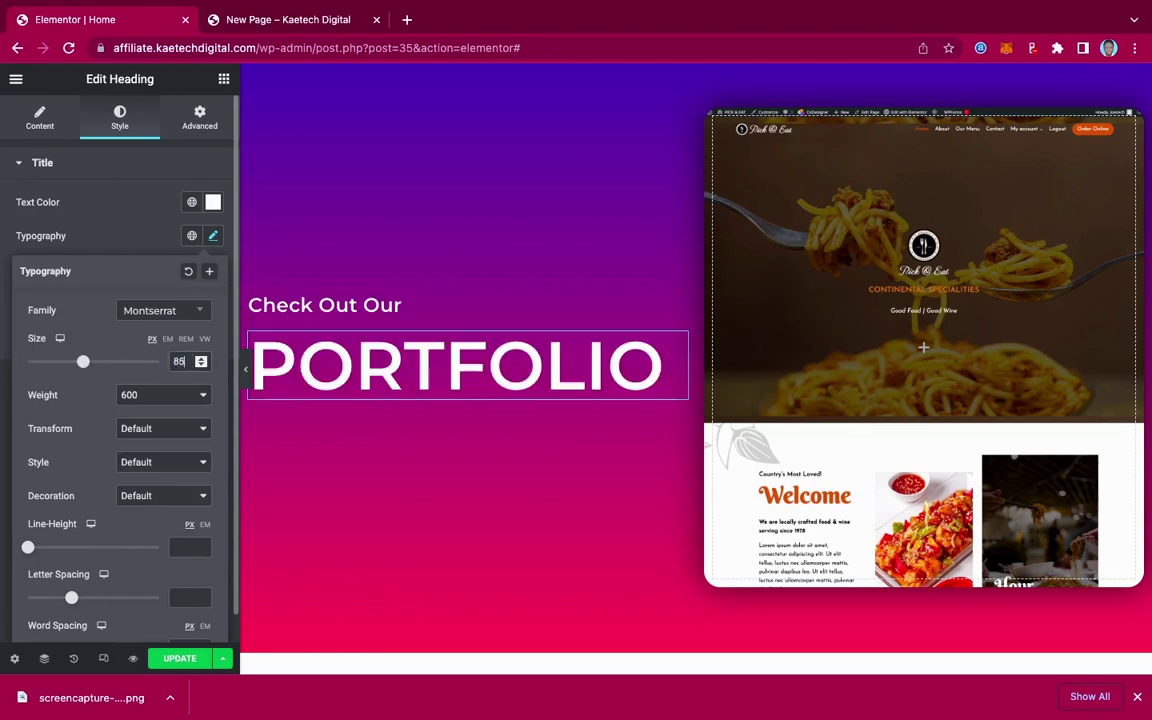
{"action": "left_click", "coordinate": [146, 250]}
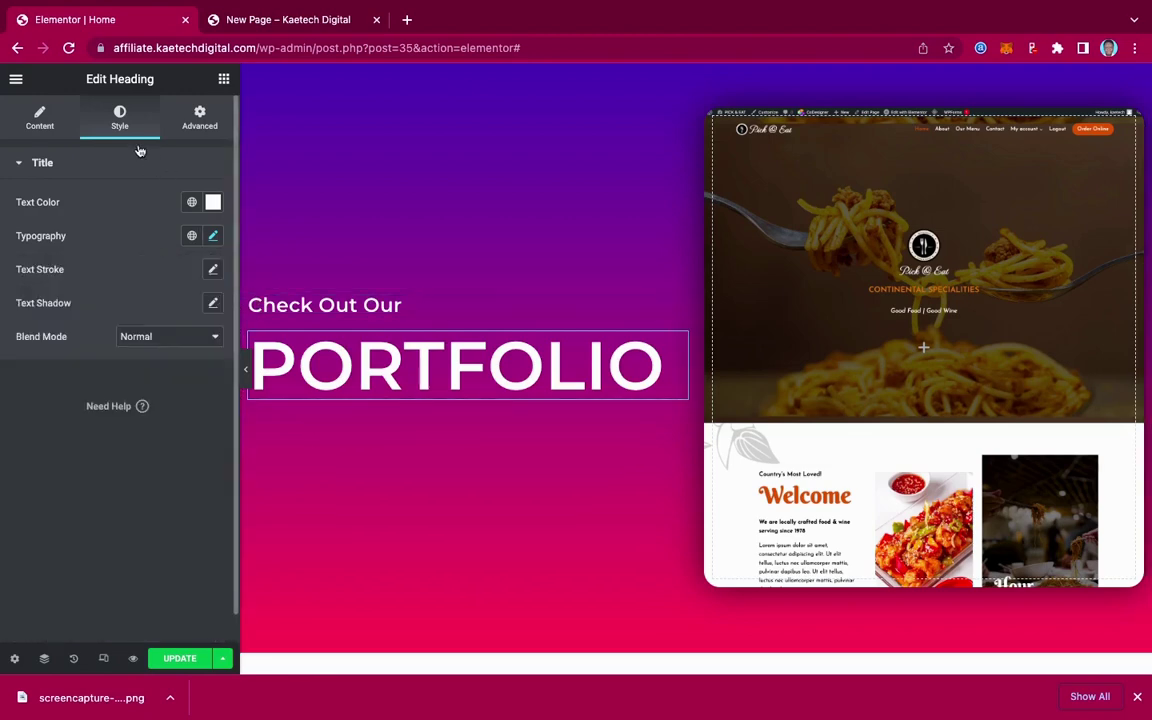
- Add a Button widget below the "PORTFOLIO" heading and set its text to "OUR PORTFOLIO"
{"action": "left_click", "coordinate": [224, 80]}
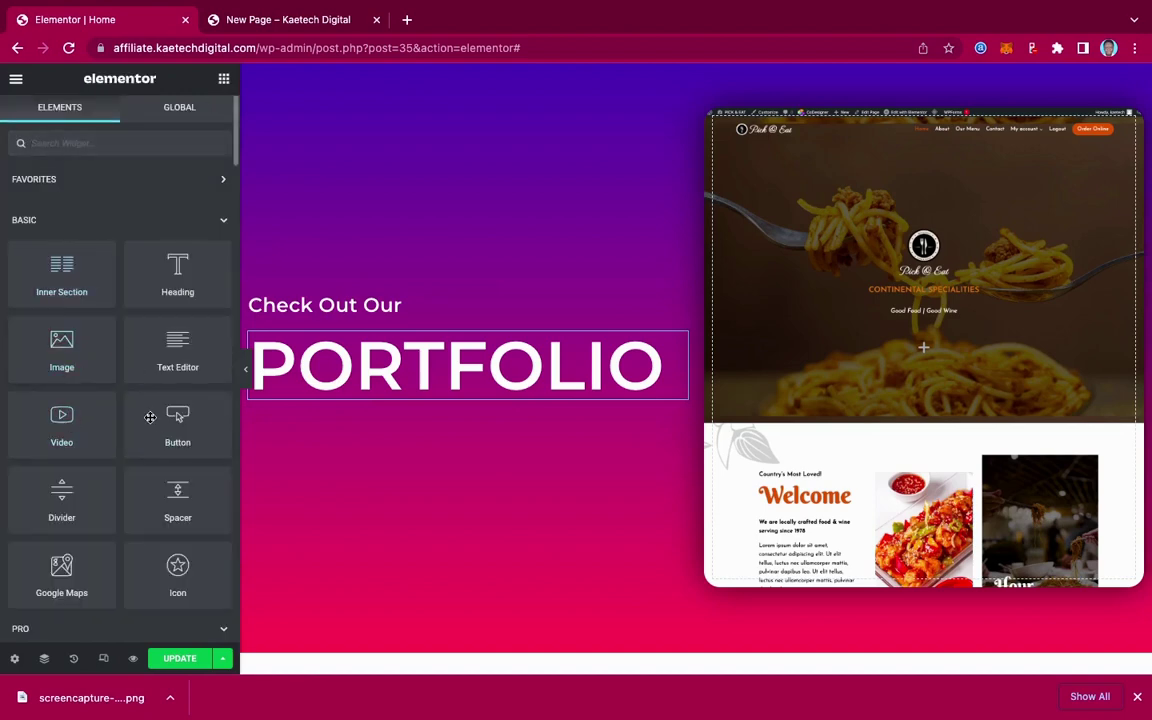
{"action": "left_click_drag", "start_coordinate": [150, 417], "coordinate": [335, 397]}
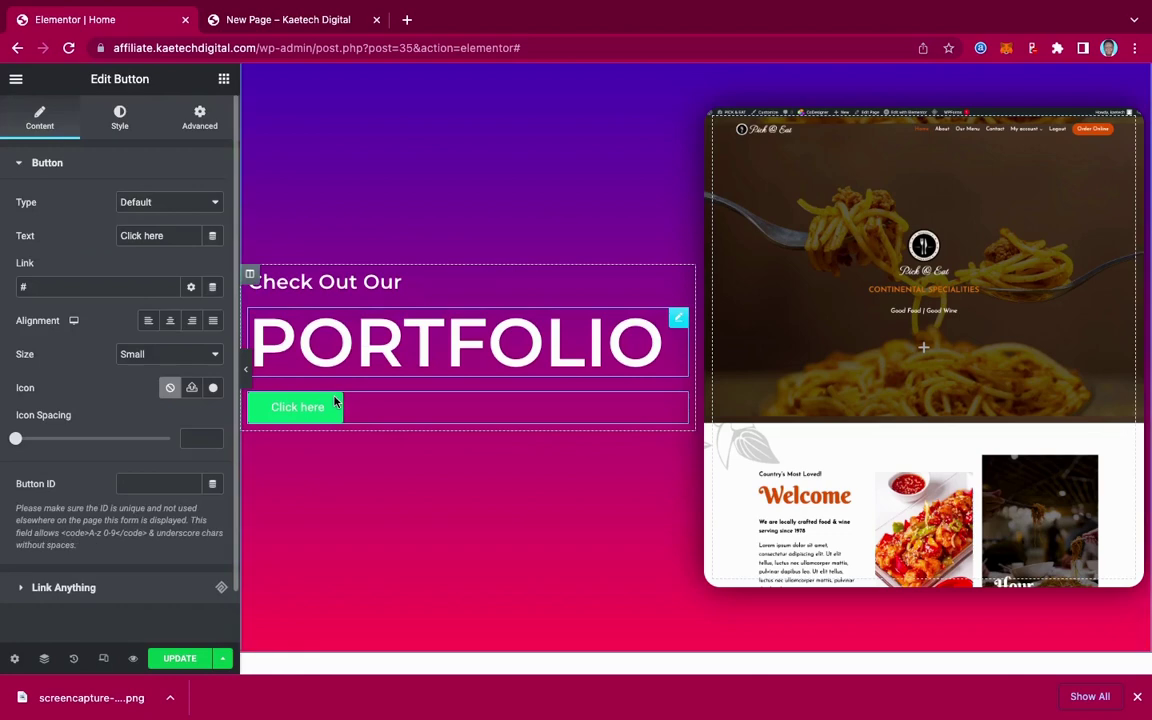
{"action": "left_click", "coordinate": [177, 233]}
{"action": "left_click_drag", "start_coordinate": [177, 233], "coordinate": [67, 236]}
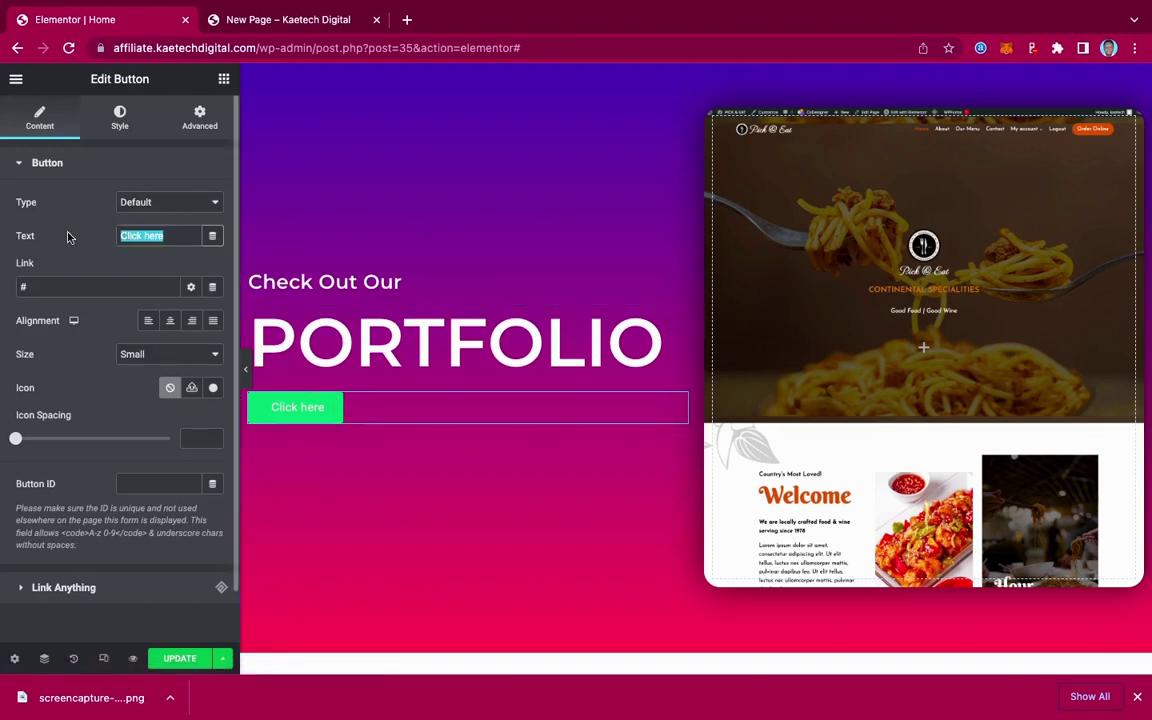
{"action": "type", "text": "OUR PO"}
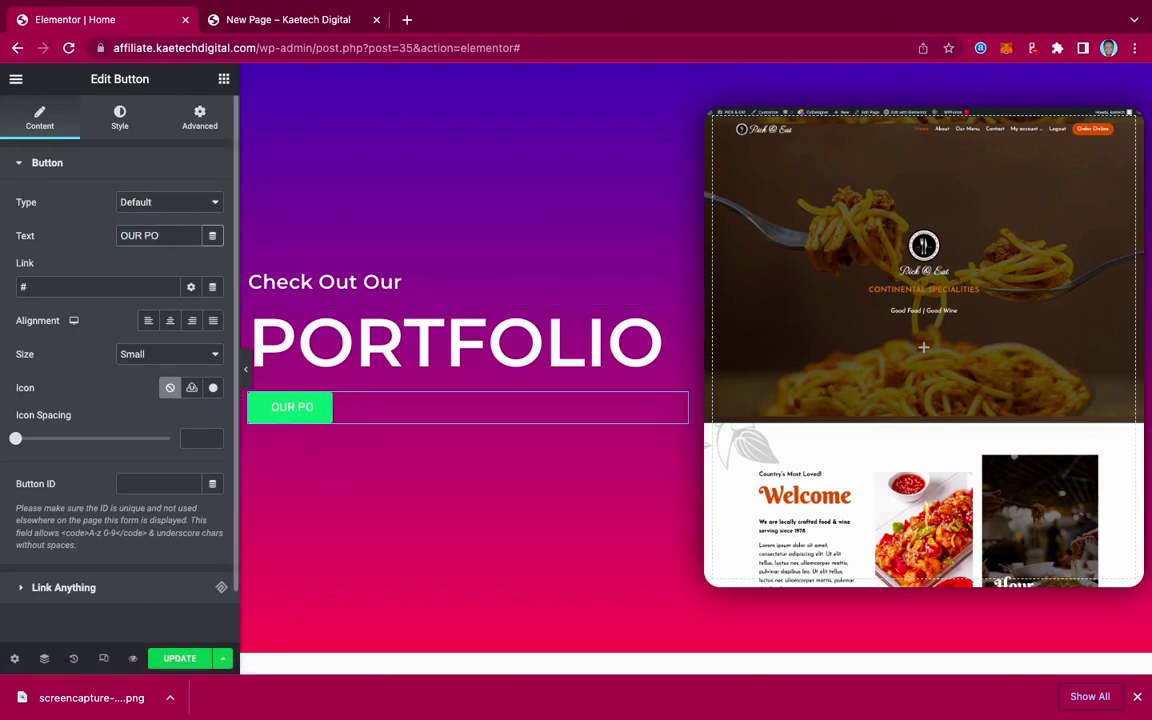
{"action": "type", "text": "RTFOLIO"}
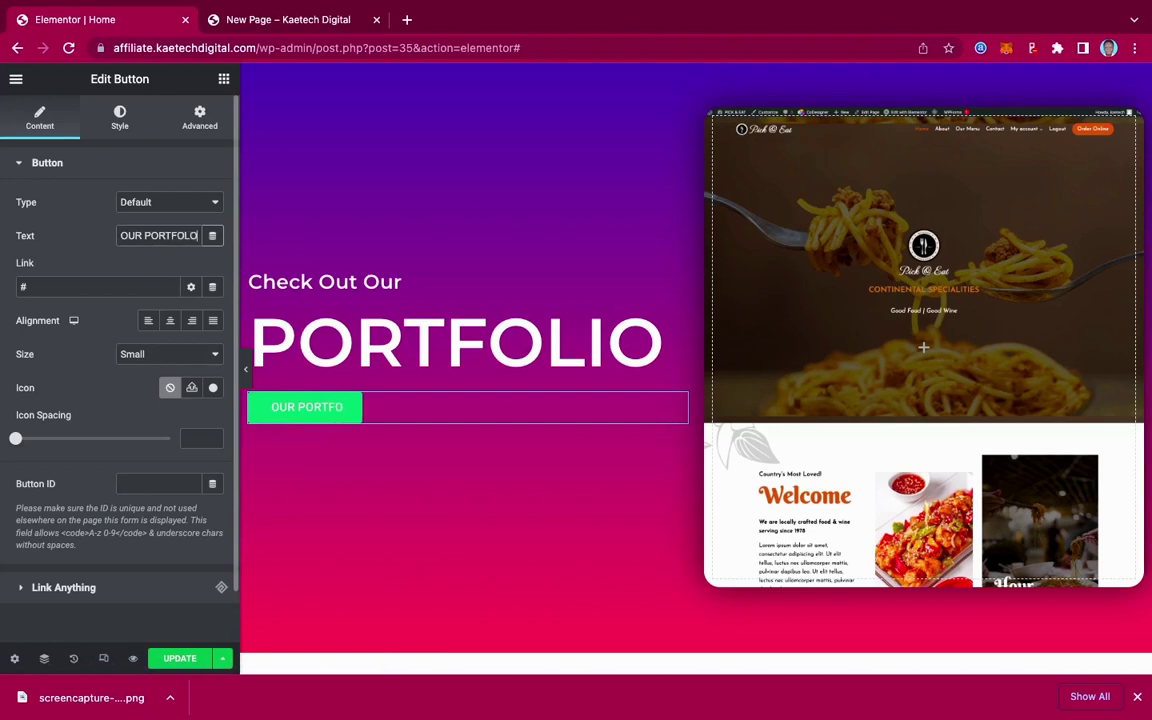
{"action": "key", "text": "BackSpace"}
{"action": "type", "text": "IO"}
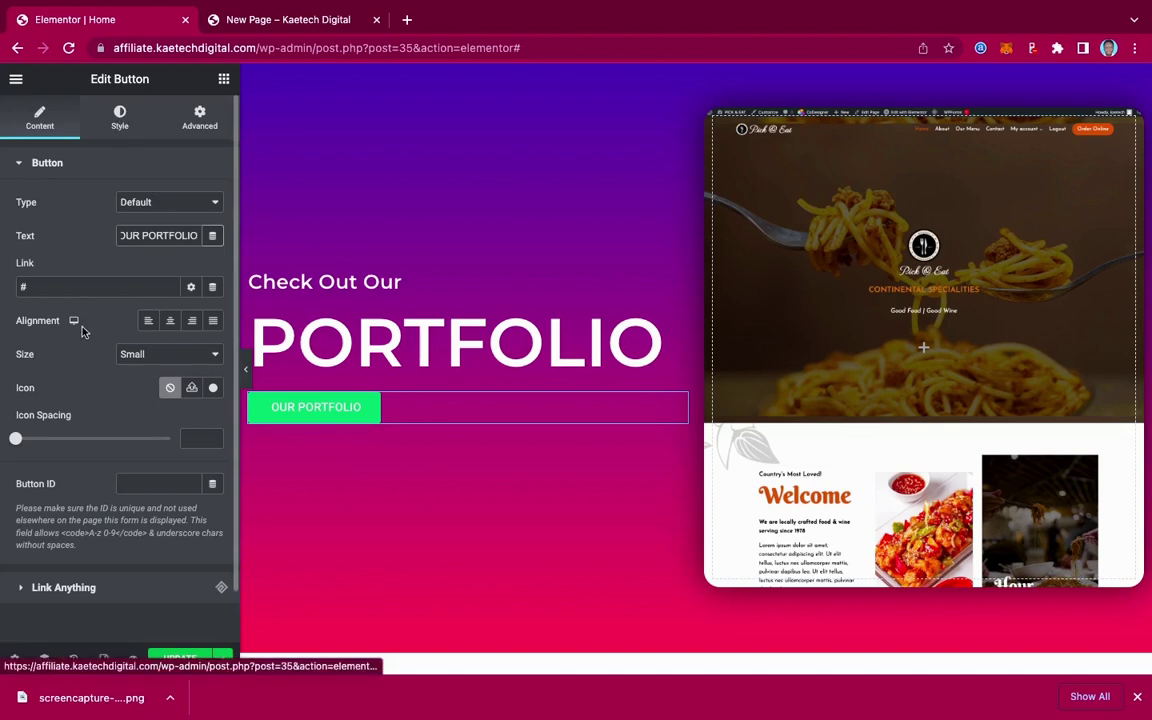
- Set the button's typography to the Montserrat font family at 18 px
{"action": "left_click", "coordinate": [119, 120]}
{"action": "left_click", "coordinate": [215, 202]}
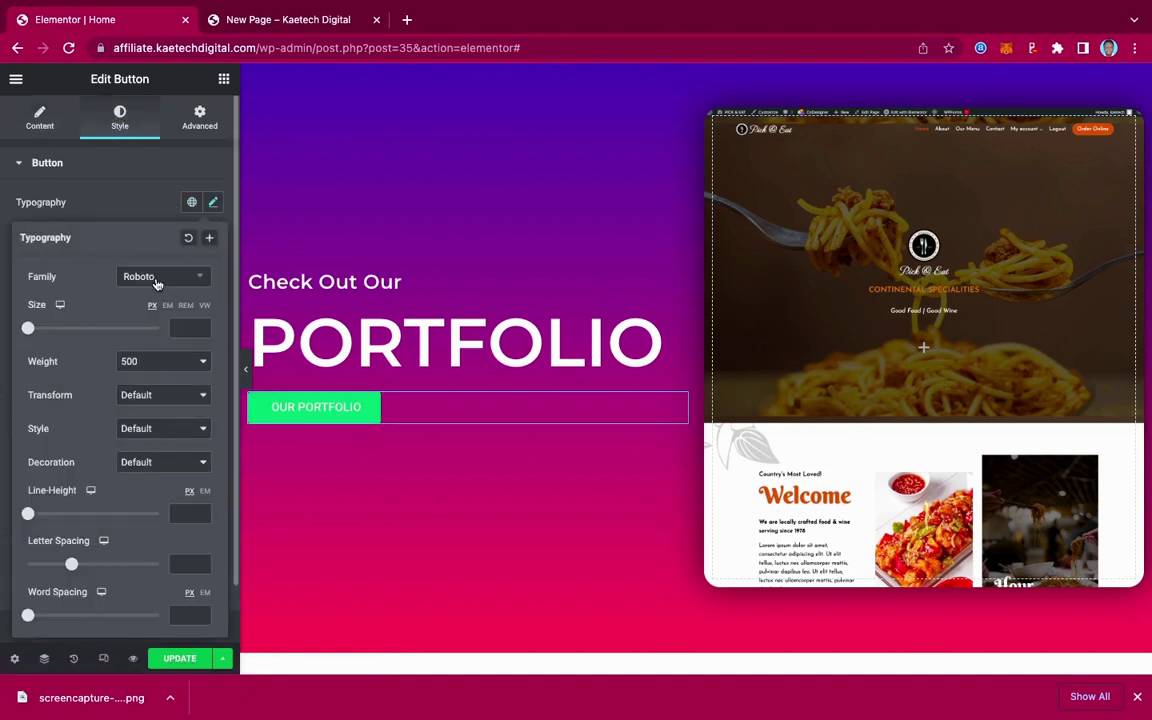
{"action": "left_click", "coordinate": [156, 284]}
{"action": "type", "text": "M"}
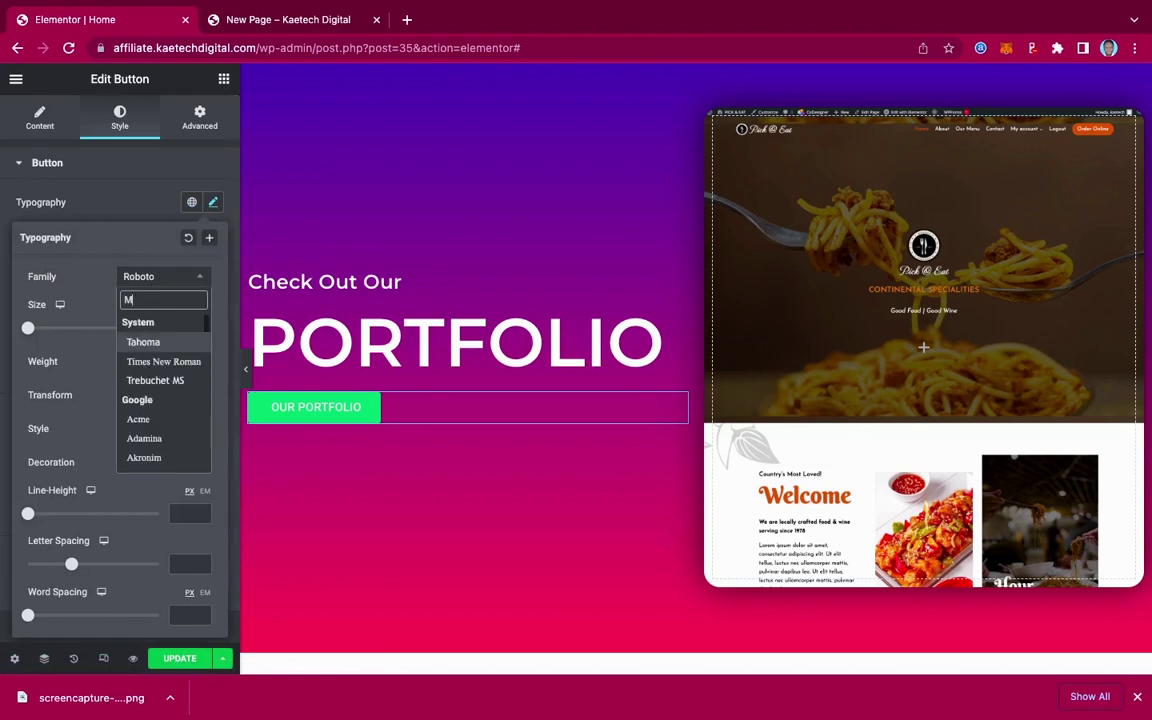
{"action": "type", "text": "ONTS"}
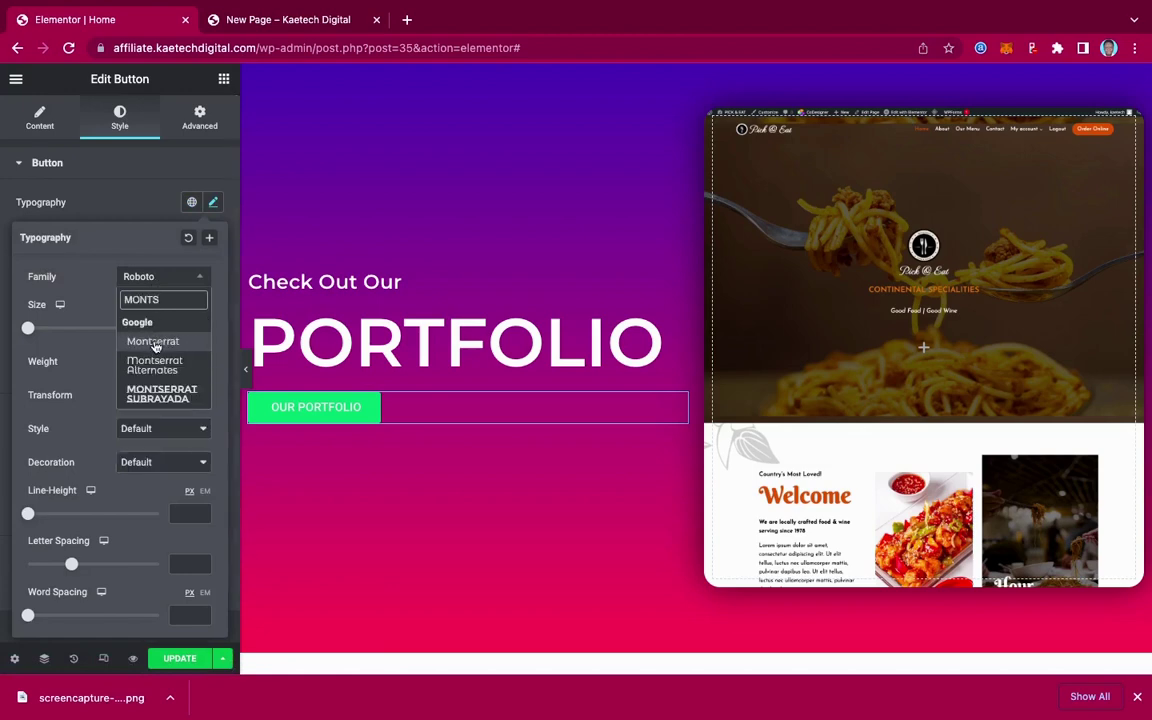
{"action": "left_click", "coordinate": [155, 341]}
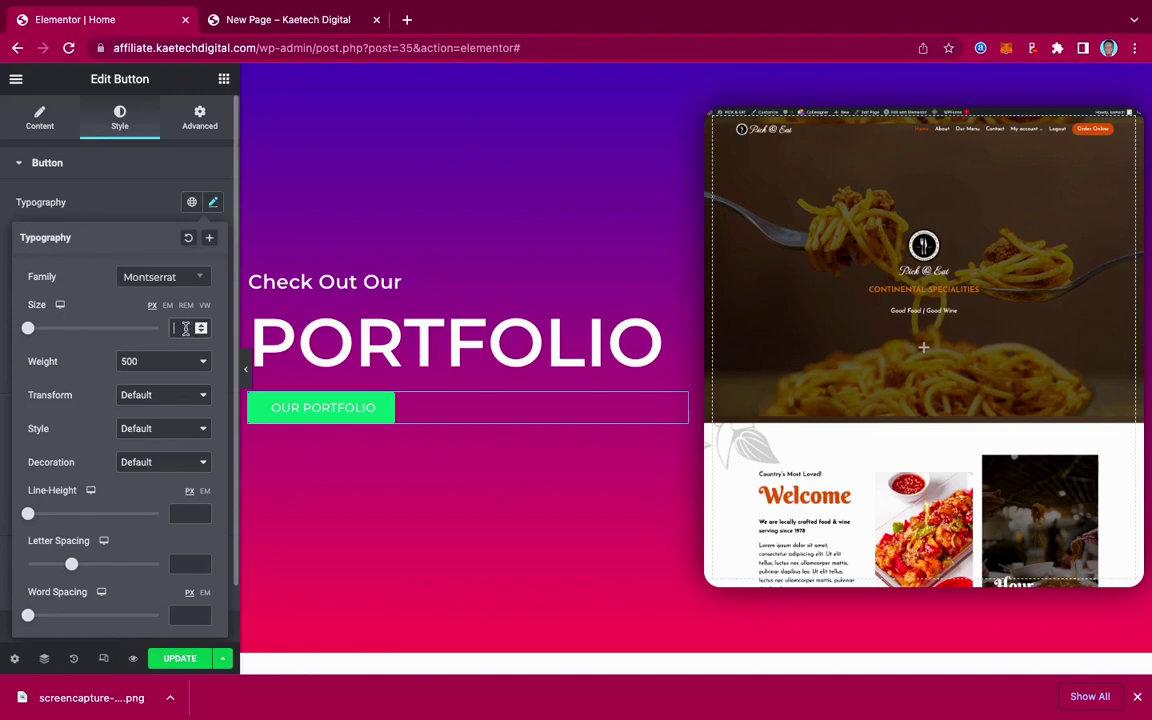
{"action": "left_click", "coordinate": [185, 328]}
{"action": "type", "text": "18"}
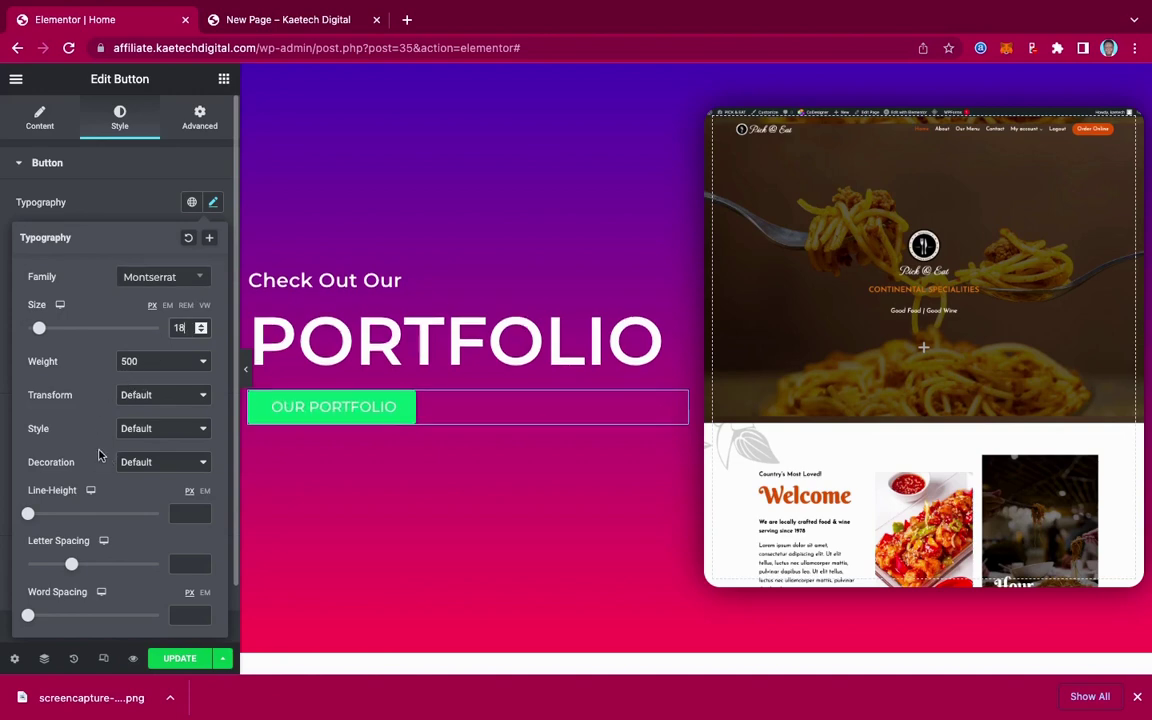
{"action": "left_click", "coordinate": [125, 204]}
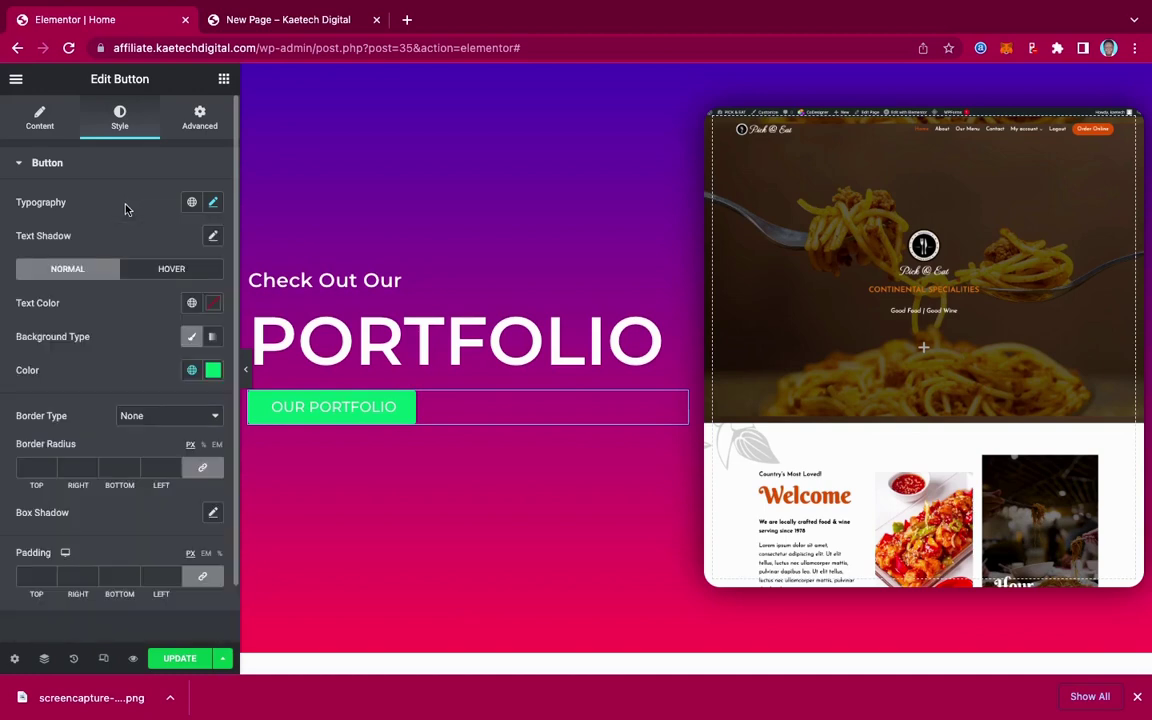
{"action": "left_click", "coordinate": [212, 302]}
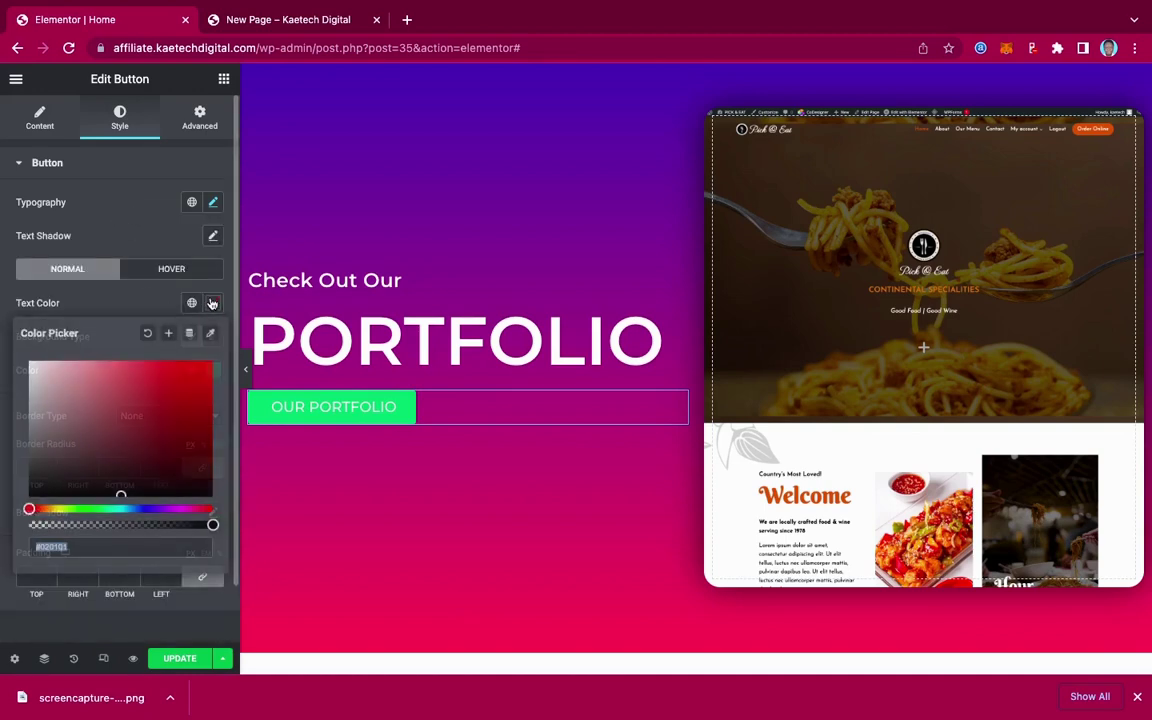
{"action": "left_click_drag", "start_coordinate": [45, 420], "coordinate": [21, 342]}
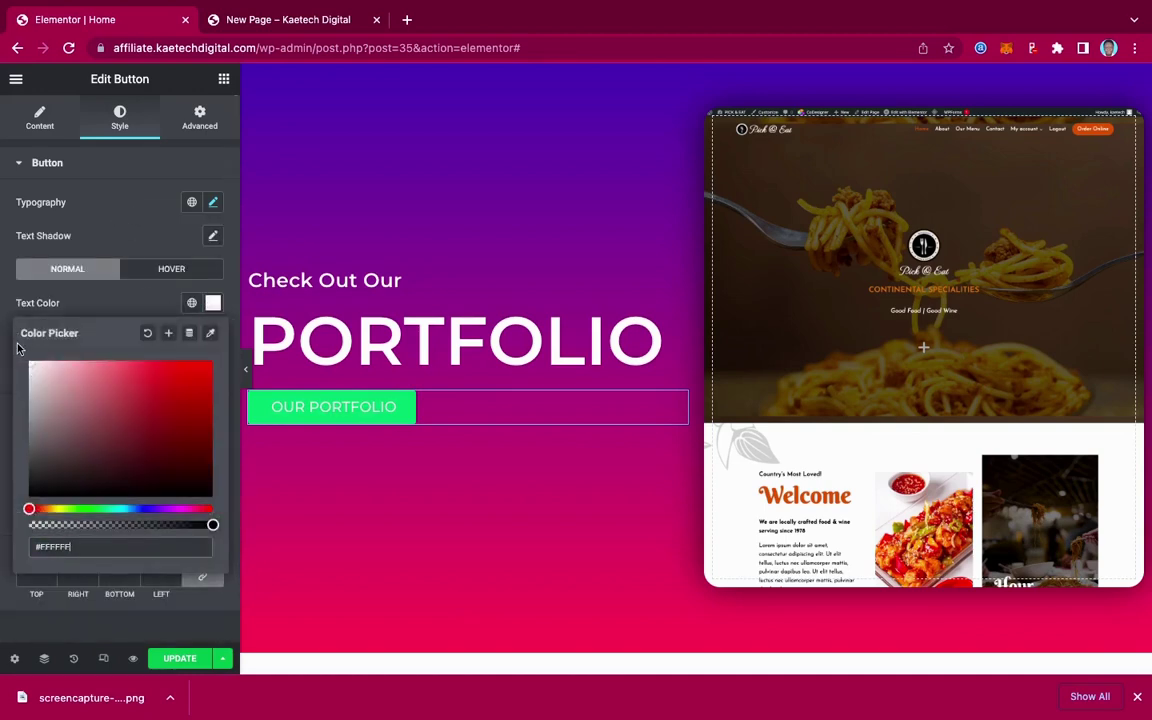
{"action": "left_click", "coordinate": [135, 300]}
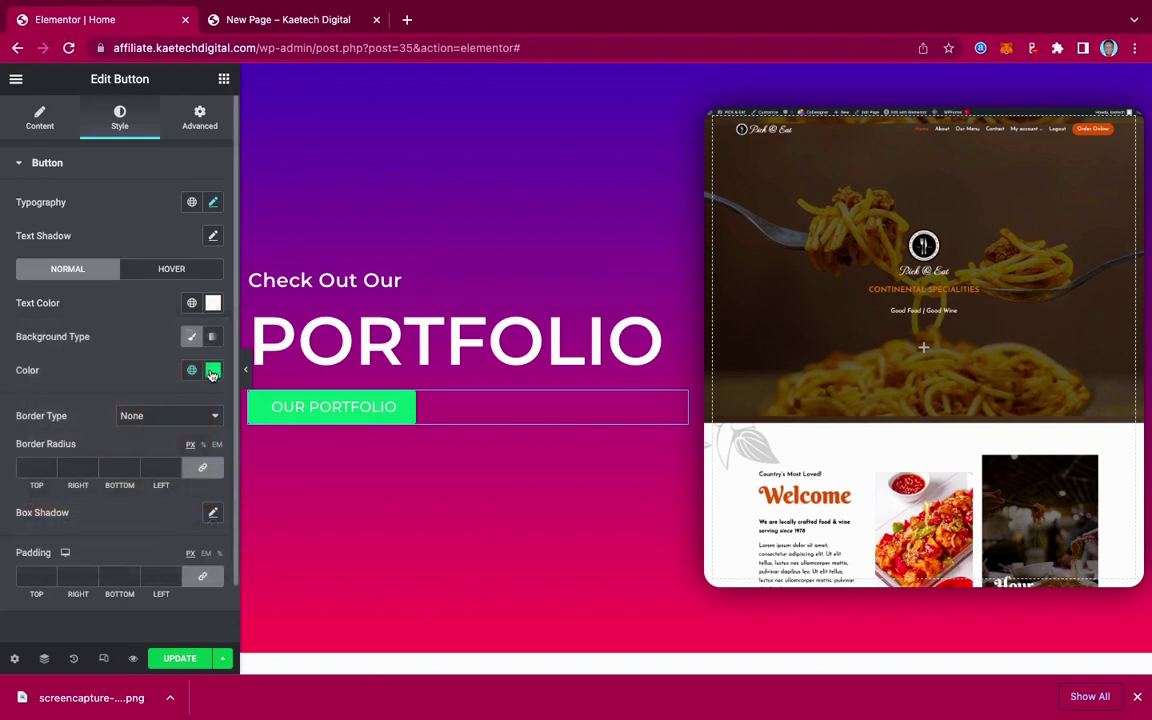
- Set the button's normal text colour to black, #000000, and its background colour to white
{"action": "left_click", "coordinate": [212, 302]}
{"action": "left_click_drag", "start_coordinate": [33, 490], "coordinate": [17, 506]}
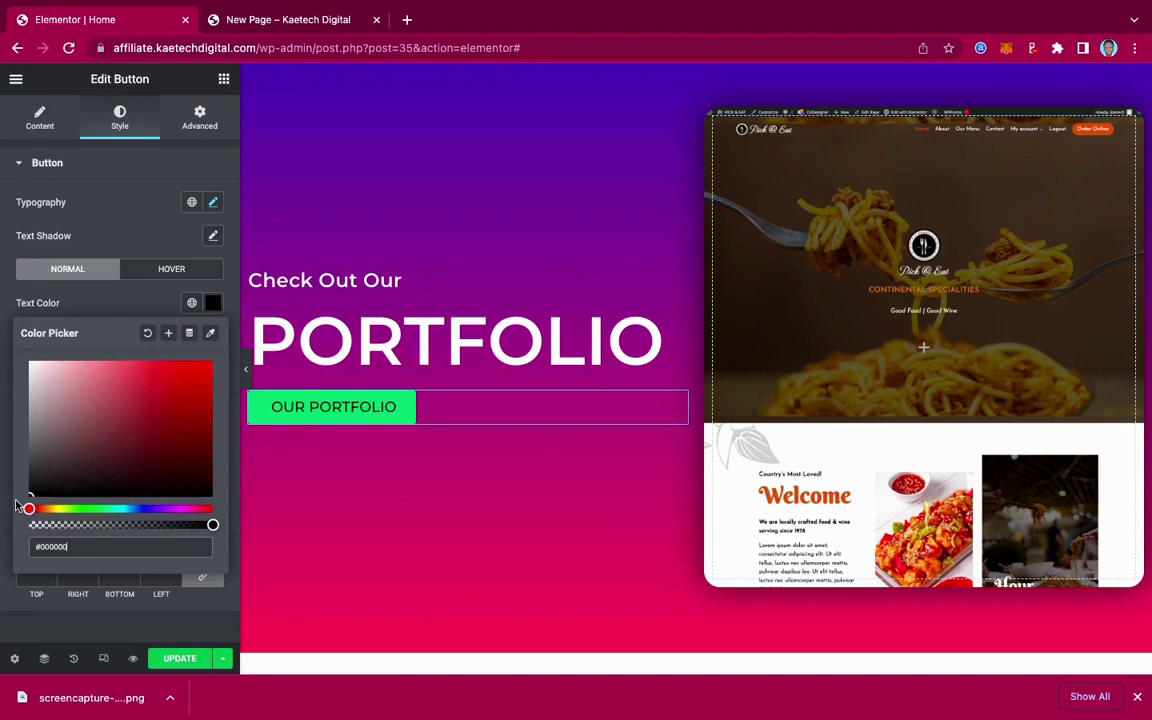
{"action": "left_click", "coordinate": [105, 292]}
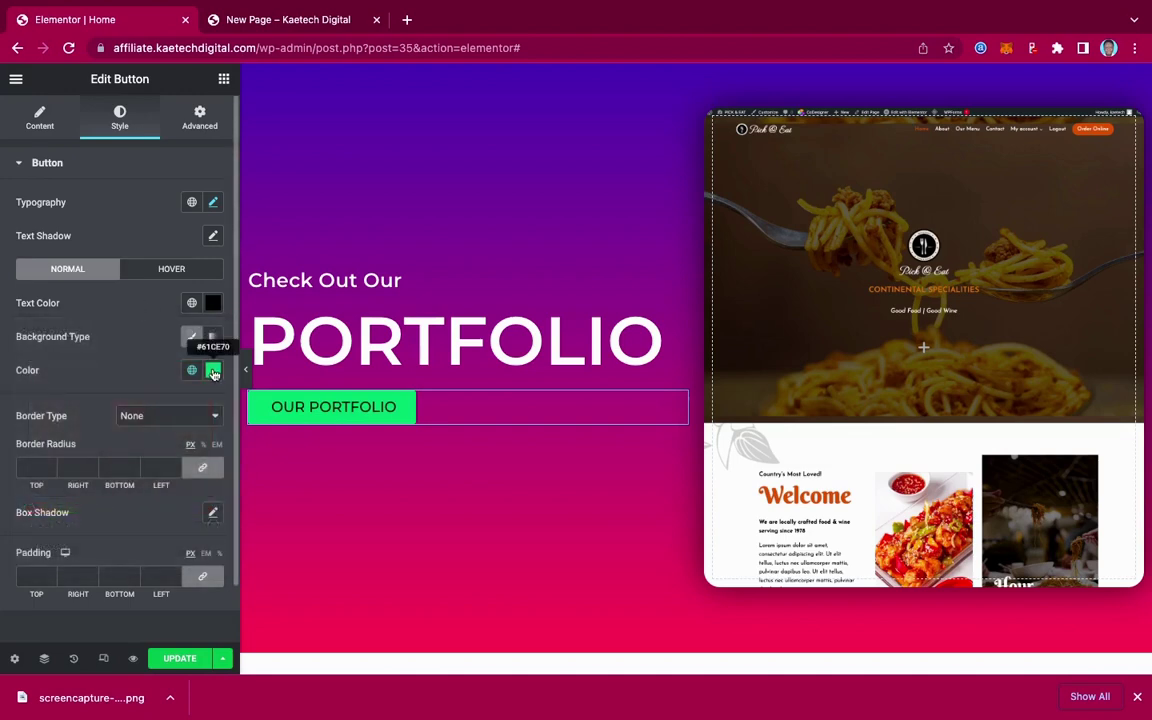
{"action": "left_click", "coordinate": [213, 371]}
{"action": "left_click_drag", "start_coordinate": [32, 432], "coordinate": [3, 405]}
{"action": "left_click", "coordinate": [122, 303]}
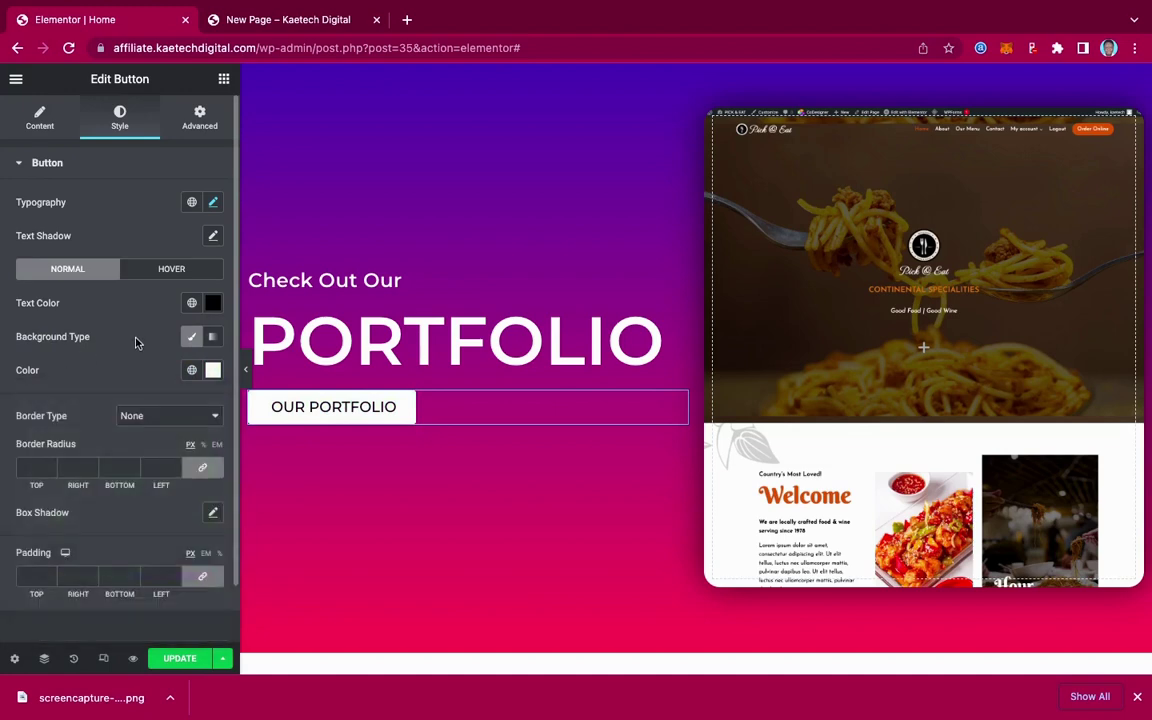
- Compare the button with the reference New Page and set its border radius to 0 px on all corners
{"action": "left_click", "coordinate": [296, 22]}
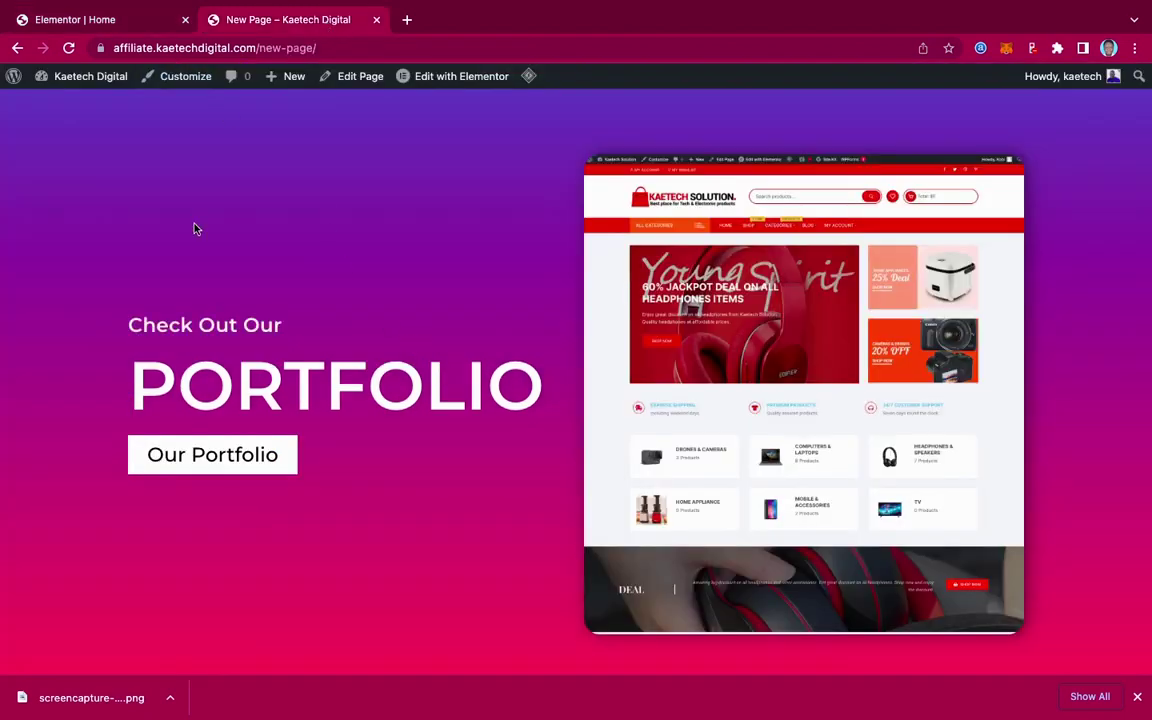
{"action": "left_click", "coordinate": [132, 22]}
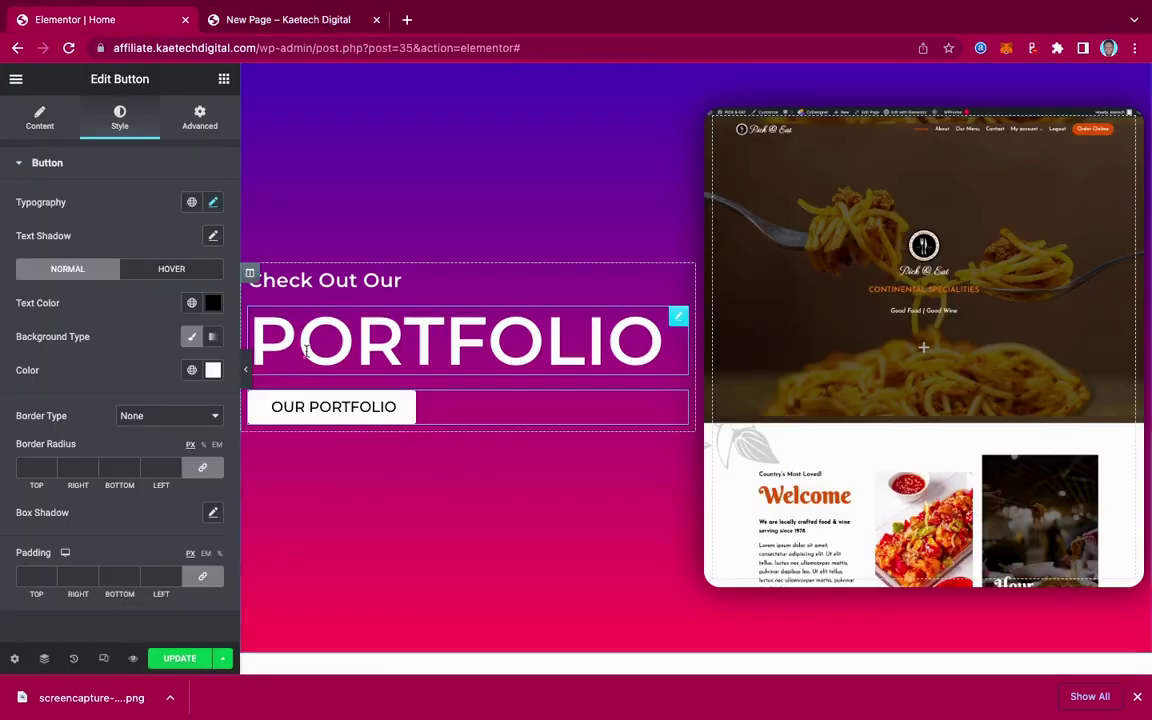
{"action": "left_click", "coordinate": [249, 373]}
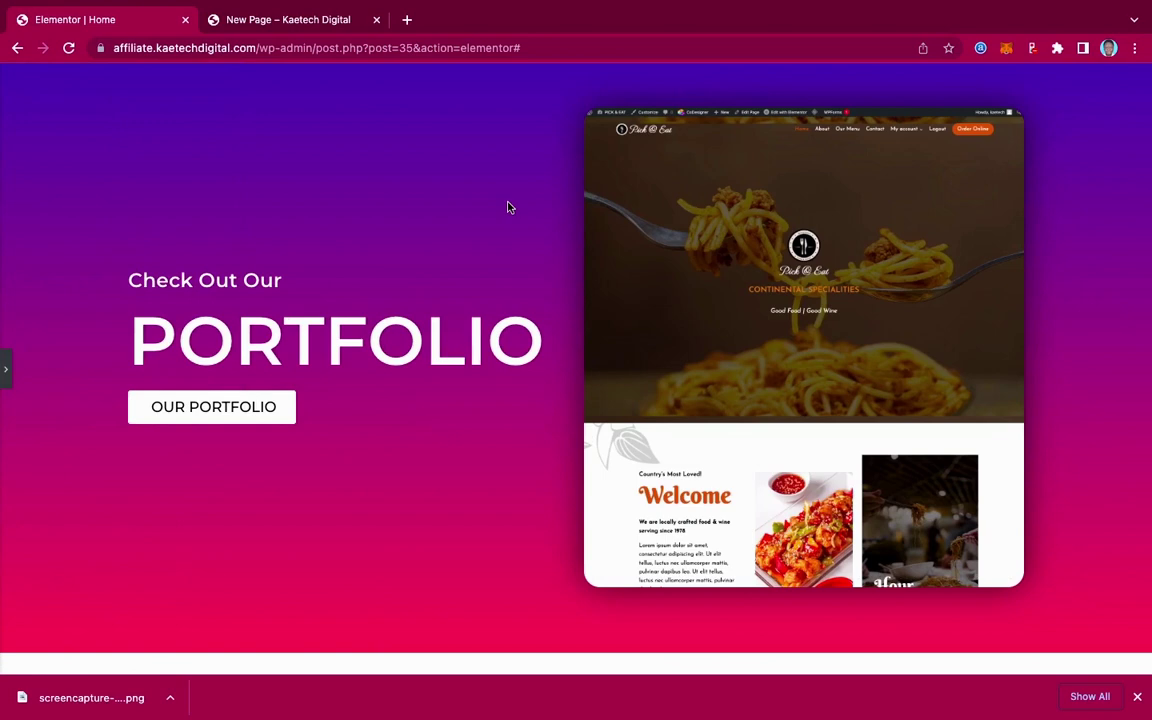
{"action": "left_click", "coordinate": [5, 370]}
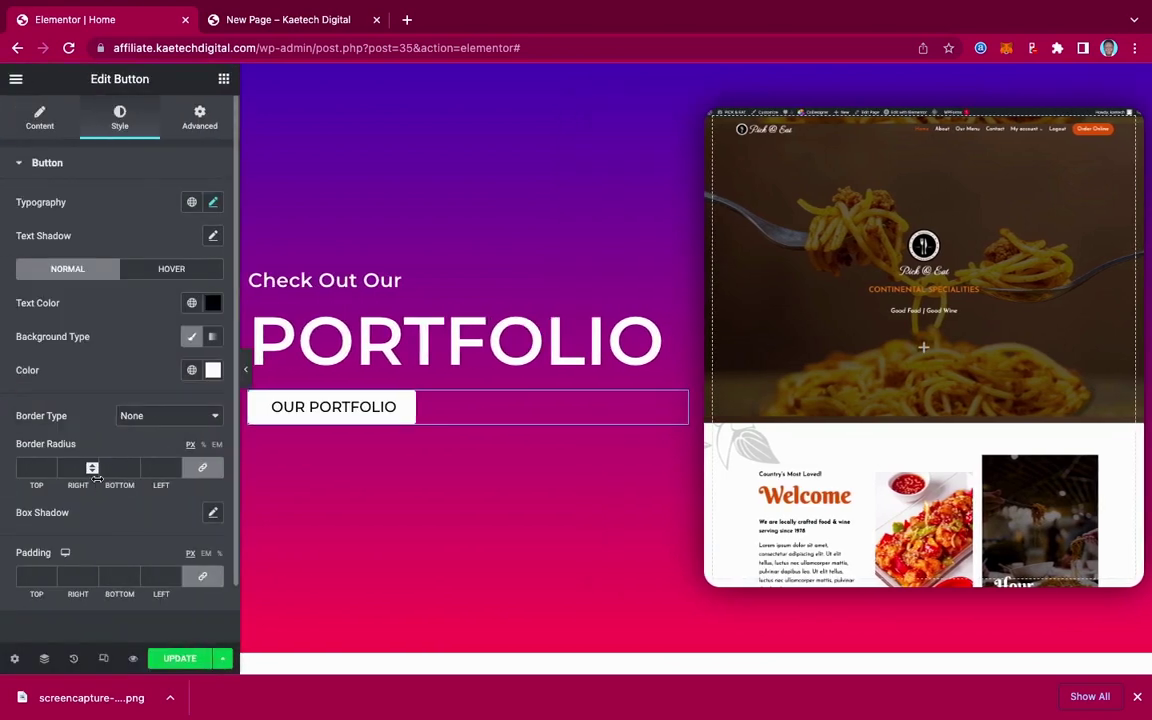
{"action": "left_click", "coordinate": [27, 466]}
{"action": "type", "text": "0"}
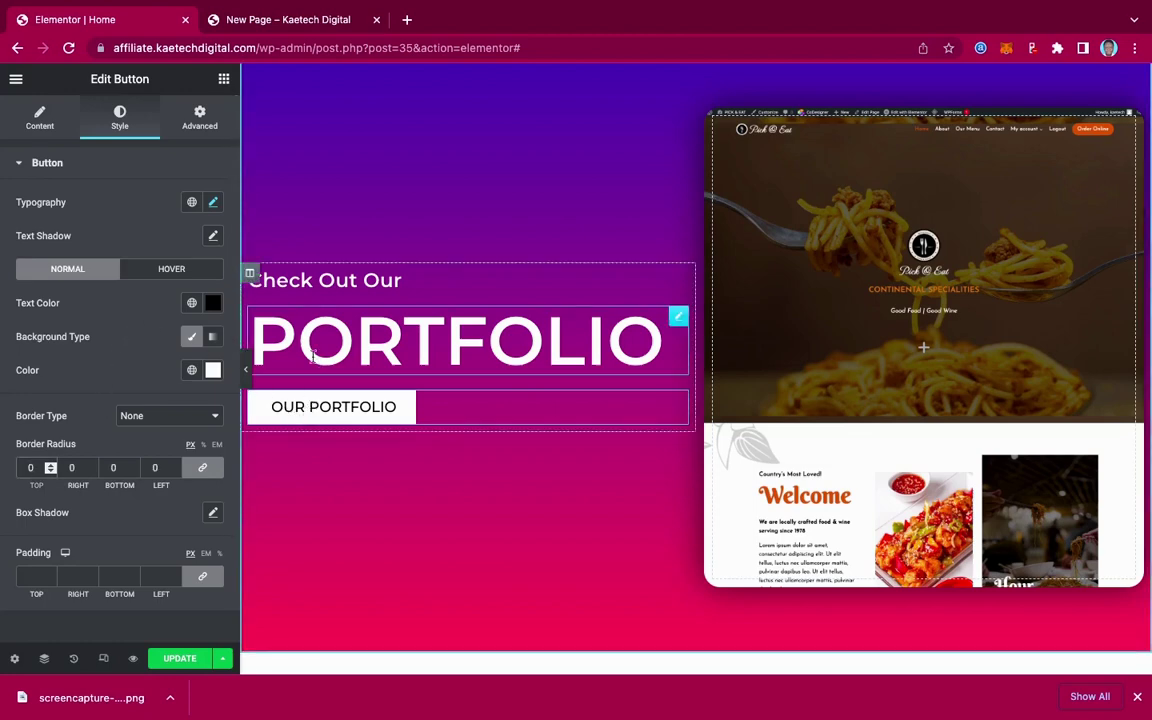
- Preview the section at full width without the editing controls and update the Home page
{"action": "left_click", "coordinate": [247, 370]}
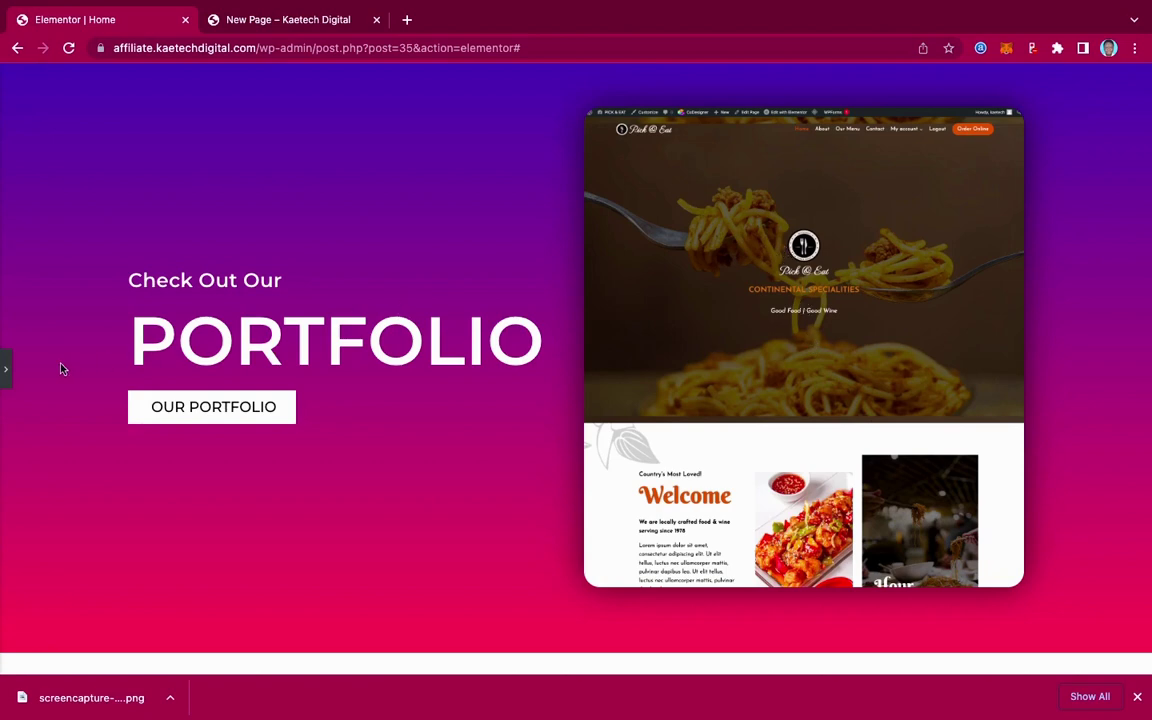
{"action": "left_click", "coordinate": [5, 369]}
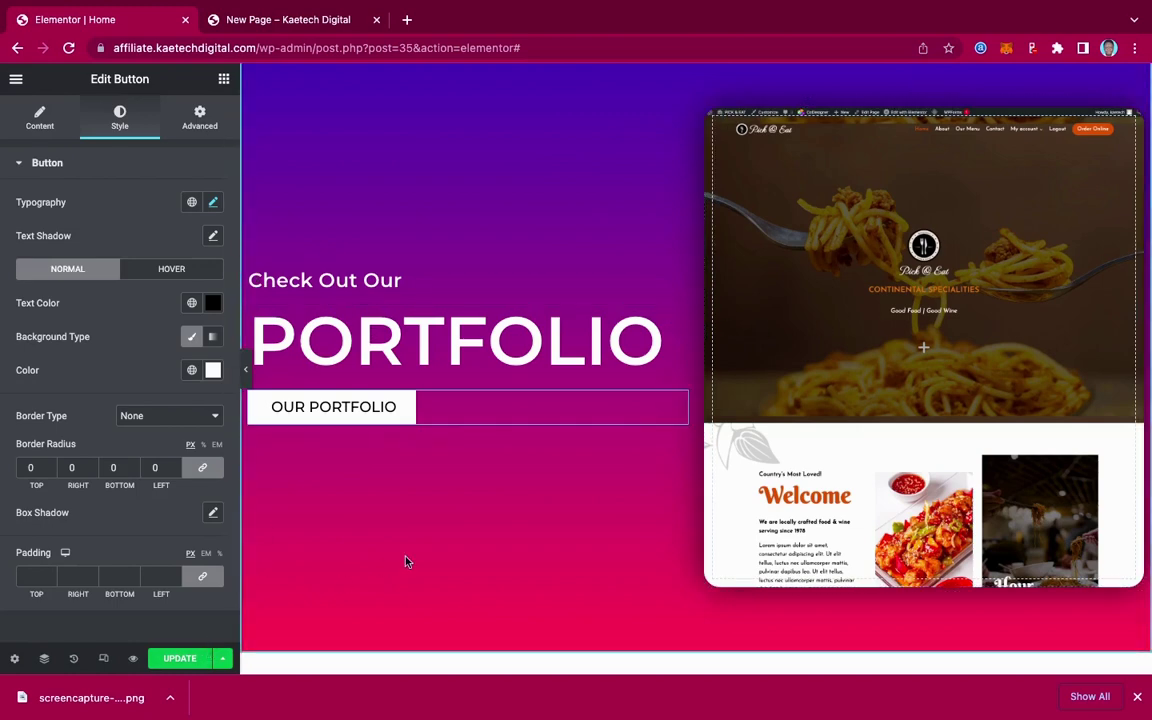
{"action": "left_click", "coordinate": [181, 661]}
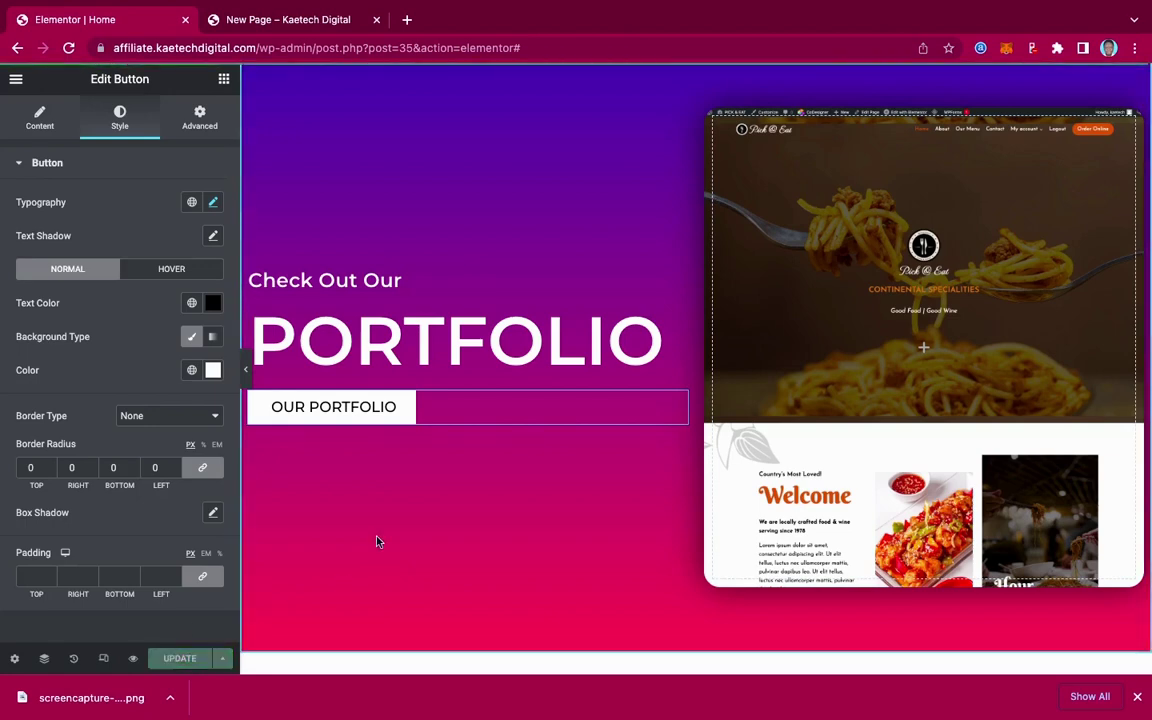
- Open the live Home page in a new browser tab and review the published portfolio section
{"action": "left_click", "coordinate": [16, 84]}
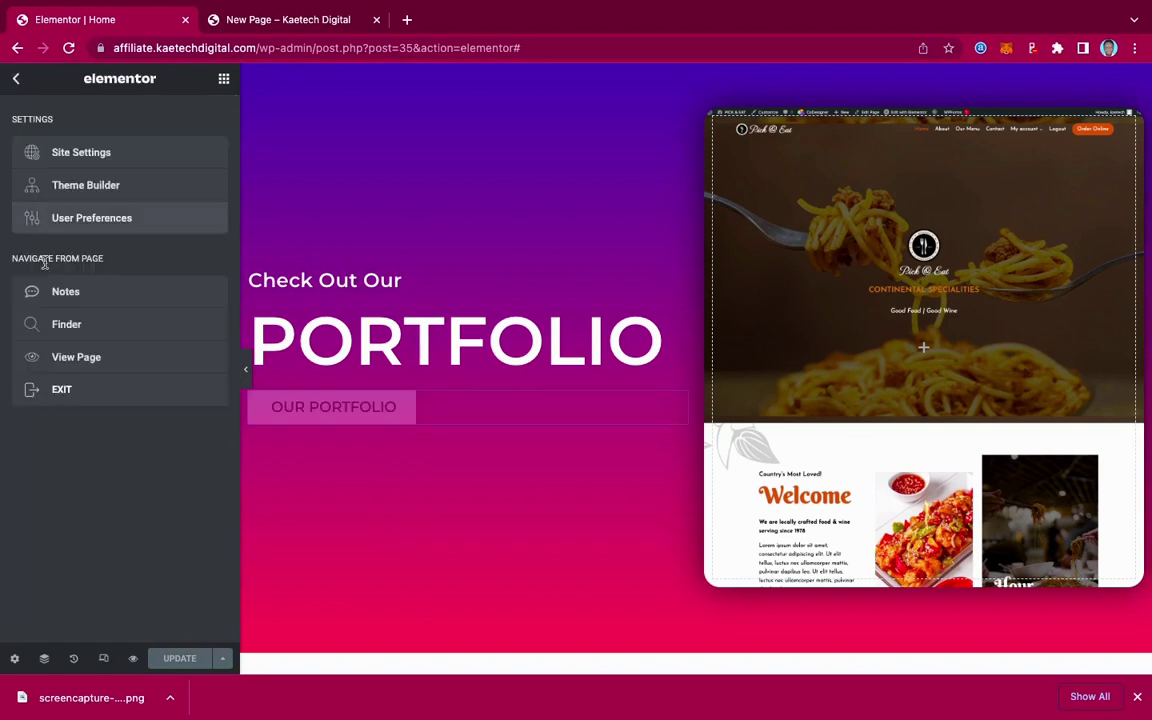
{"action": "right_click", "coordinate": [82, 357]}
{"action": "left_click", "coordinate": [102, 364]}
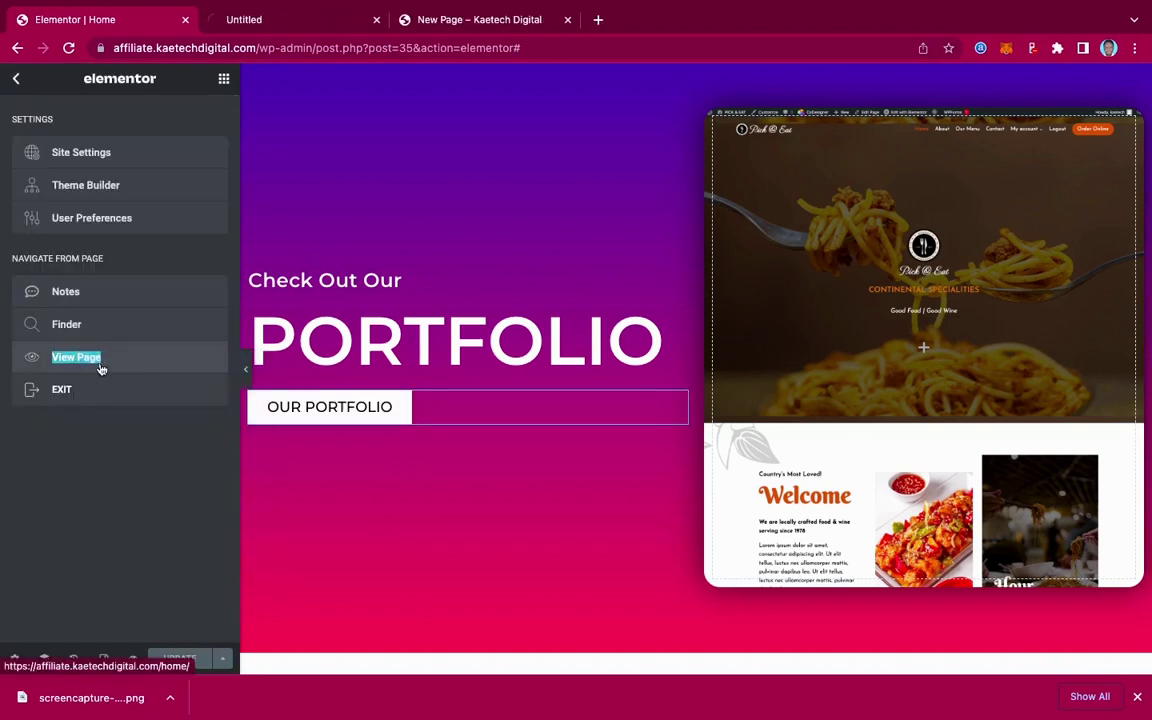
{"action": "left_click", "coordinate": [296, 22]}
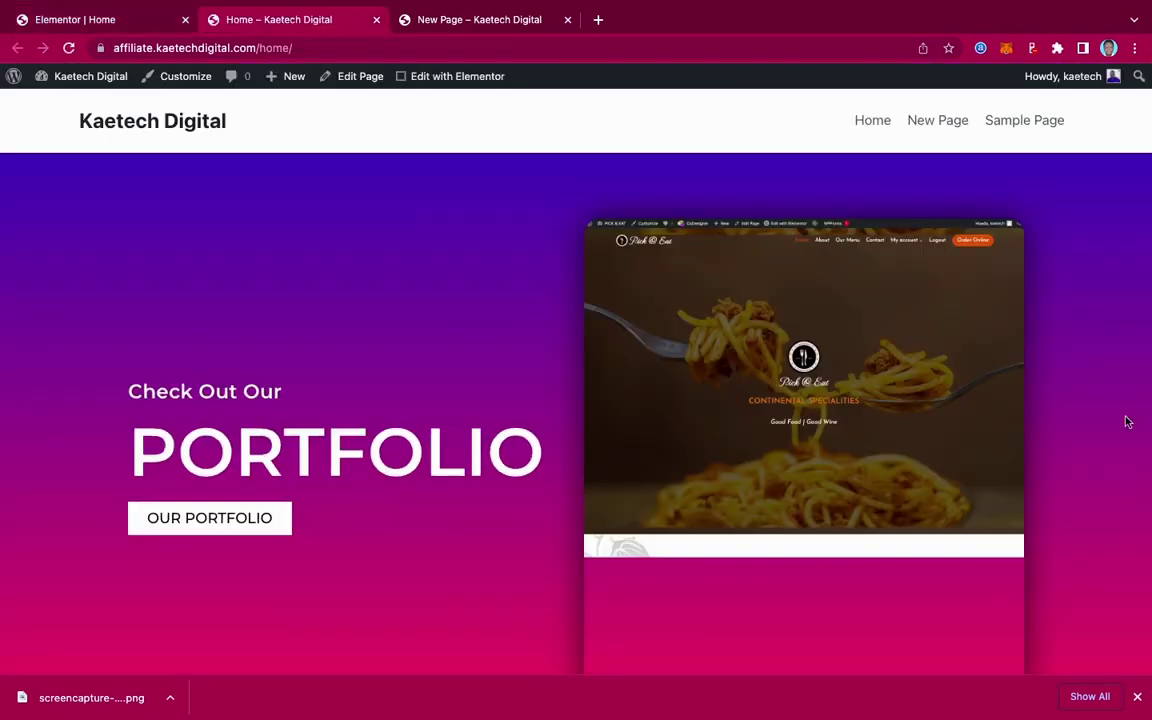
{"action": "scroll", "coordinate": [1072, 428], "scroll_direction": "down", "scroll_amount": 2}
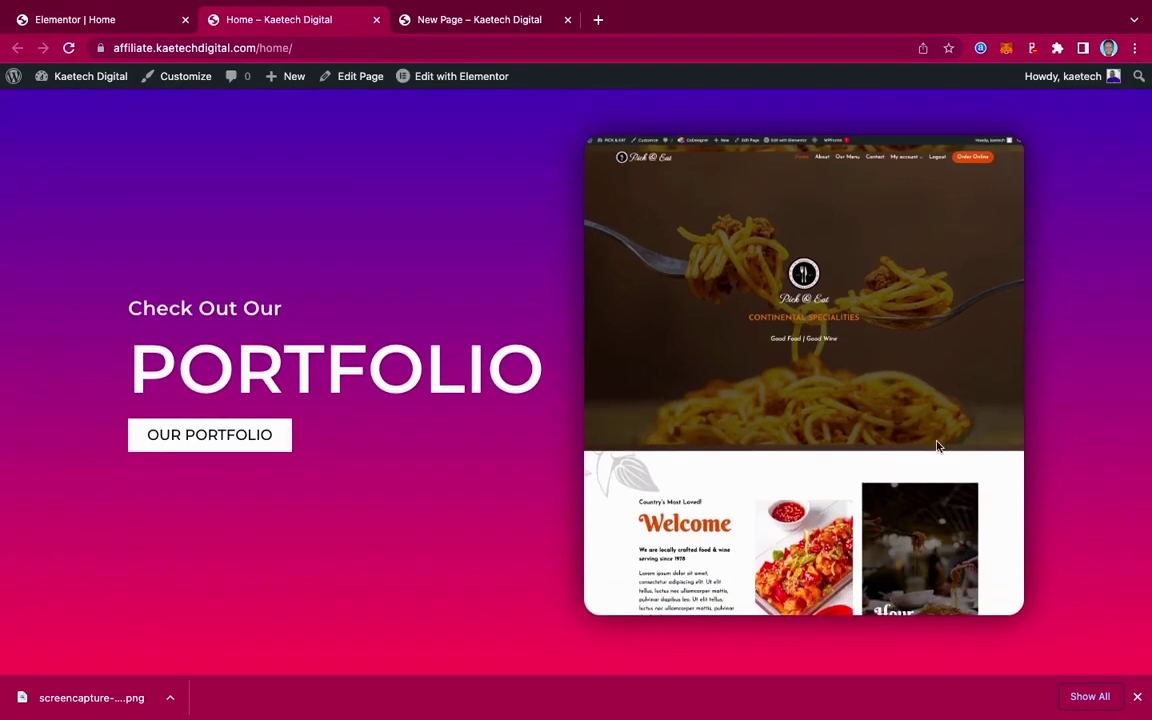
{"action": "scroll", "coordinate": [900, 440], "scroll_direction": "up", "scroll_amount": 1}
{"action": "scroll", "coordinate": [750, 420], "scroll_direction": "down", "scroll_amount": 1}
{"action": "scroll", "coordinate": [600, 400], "scroll_direction": "up", "scroll_amount": 1}
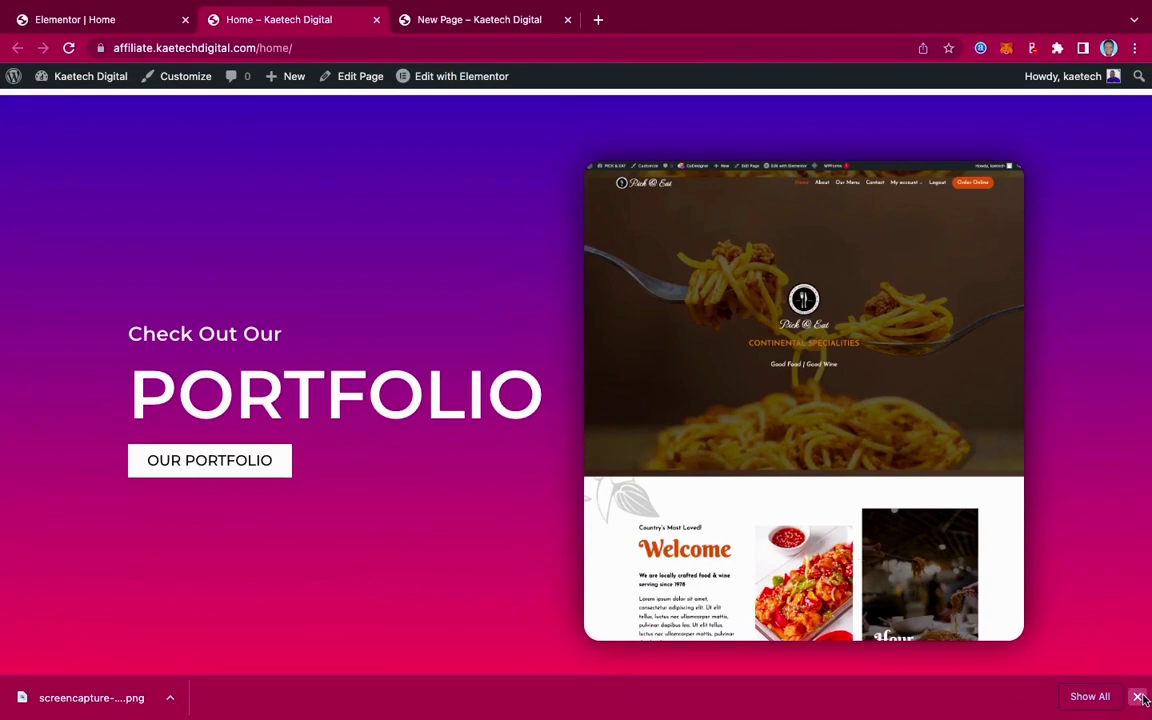
- Switch to Notes and copy the Scroll Effect Code from the add_action line through the first closing style tag
{"action": "key", "text": "super+Tab"}
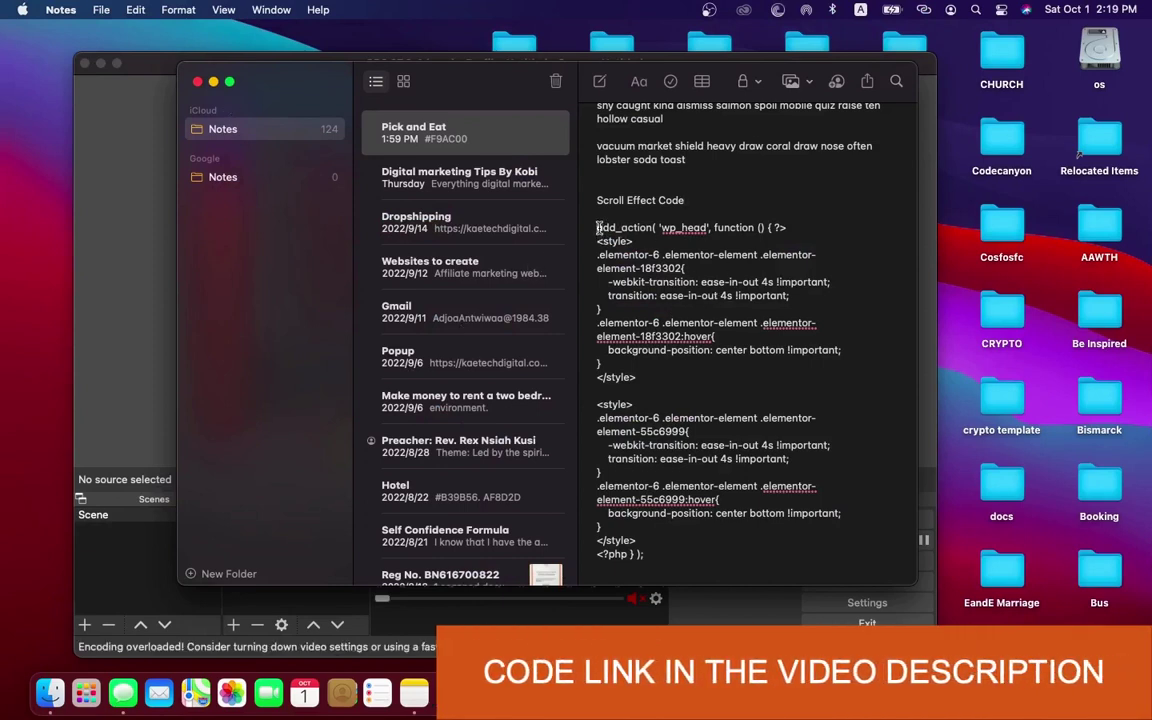
{"action": "left_click_drag", "start_coordinate": [597, 227], "coordinate": [742, 376]}
{"action": "key", "text": "super+c"}
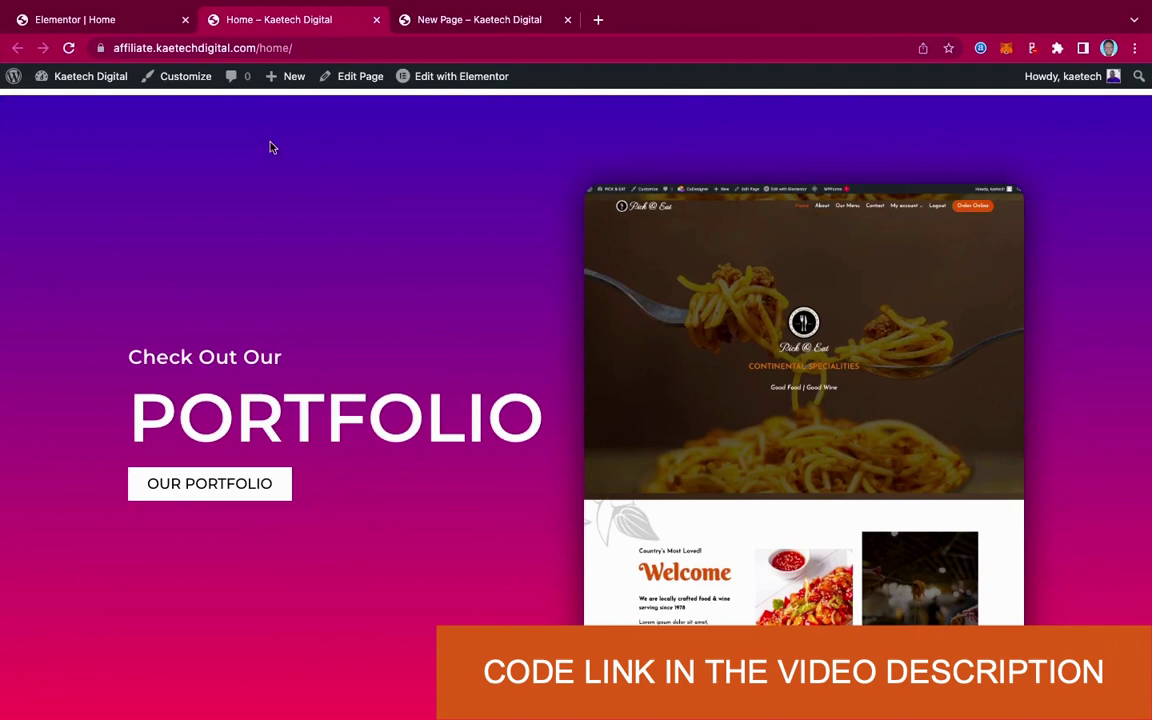
- Open the site's WordPress dashboard in a new browser tab and start adding a new code snippet
{"action": "mouse_move", "coordinate": [80, 76]}
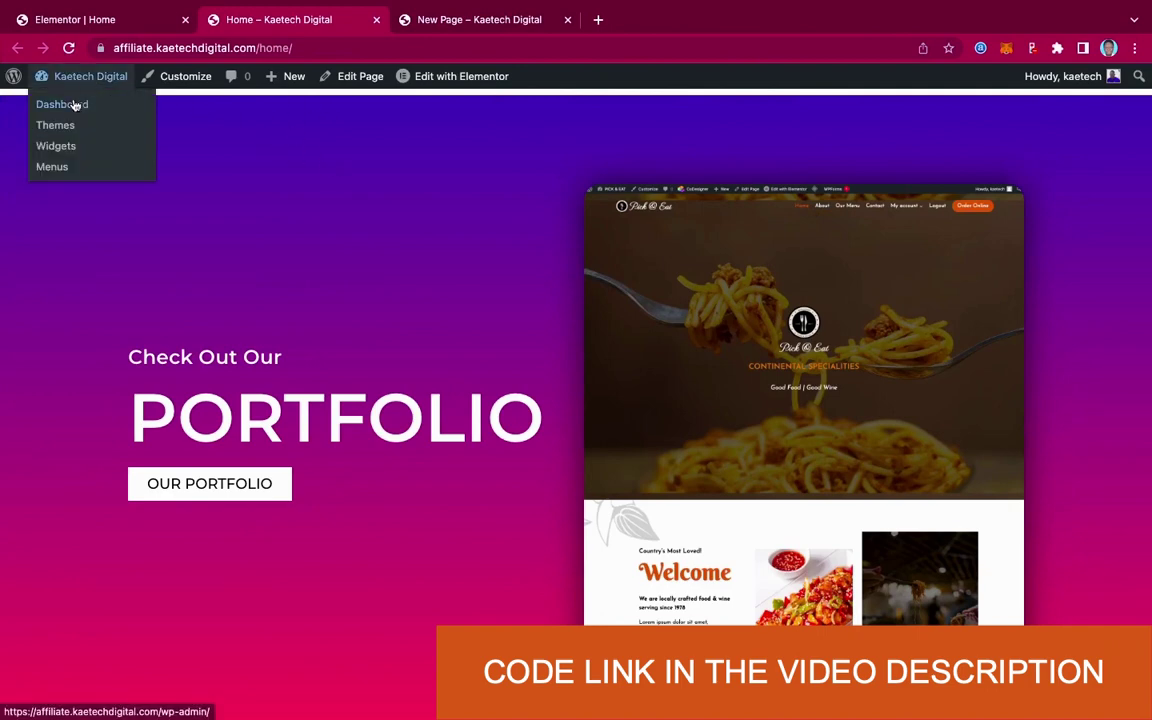
{"action": "right_click", "coordinate": [80, 104]}
{"action": "left_click", "coordinate": [100, 111]}
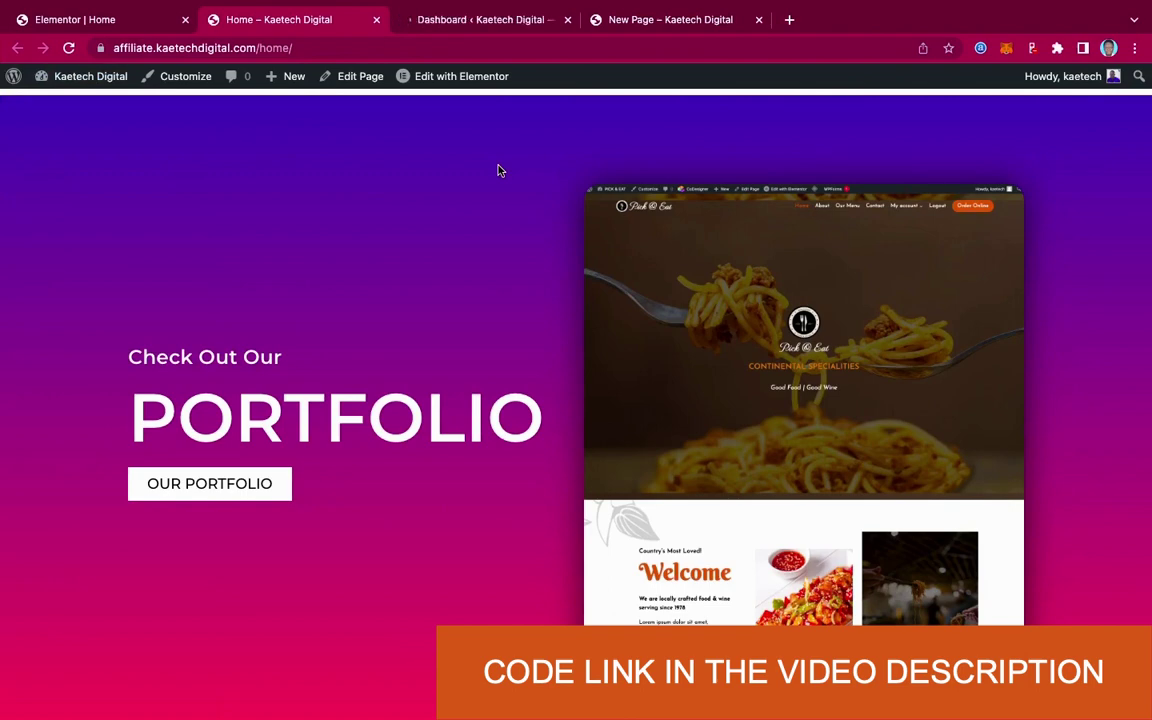
{"action": "left_click", "coordinate": [485, 22]}
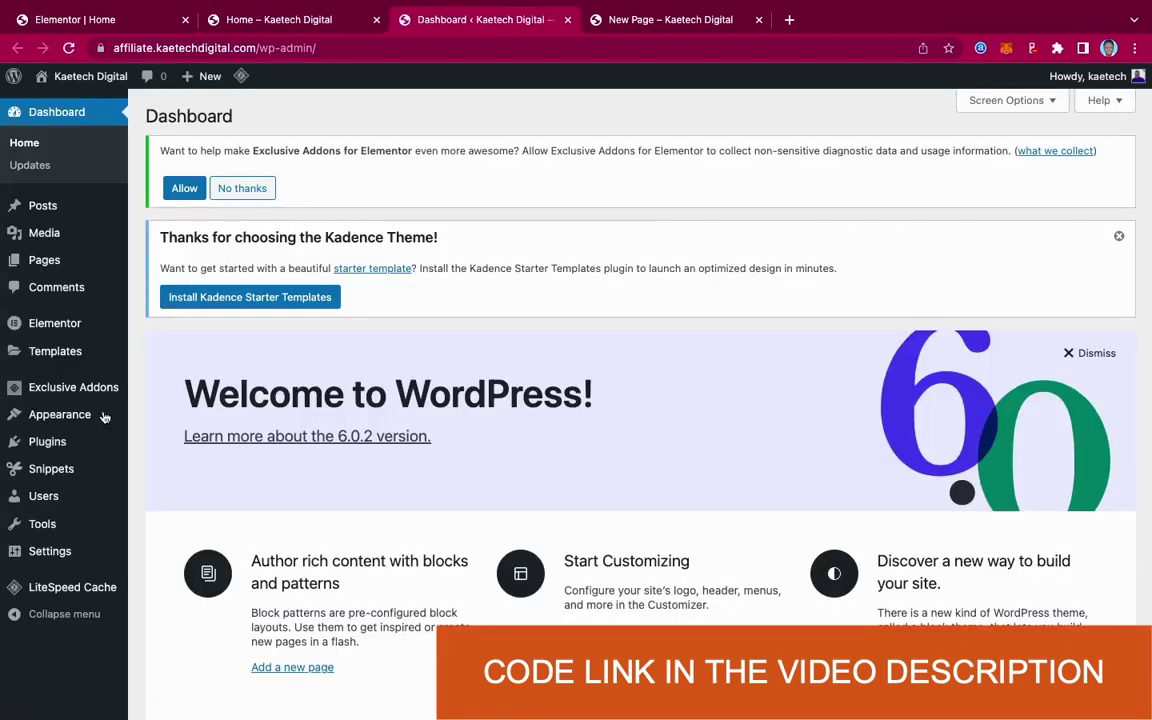
{"action": "mouse_move", "coordinate": [66, 474]}
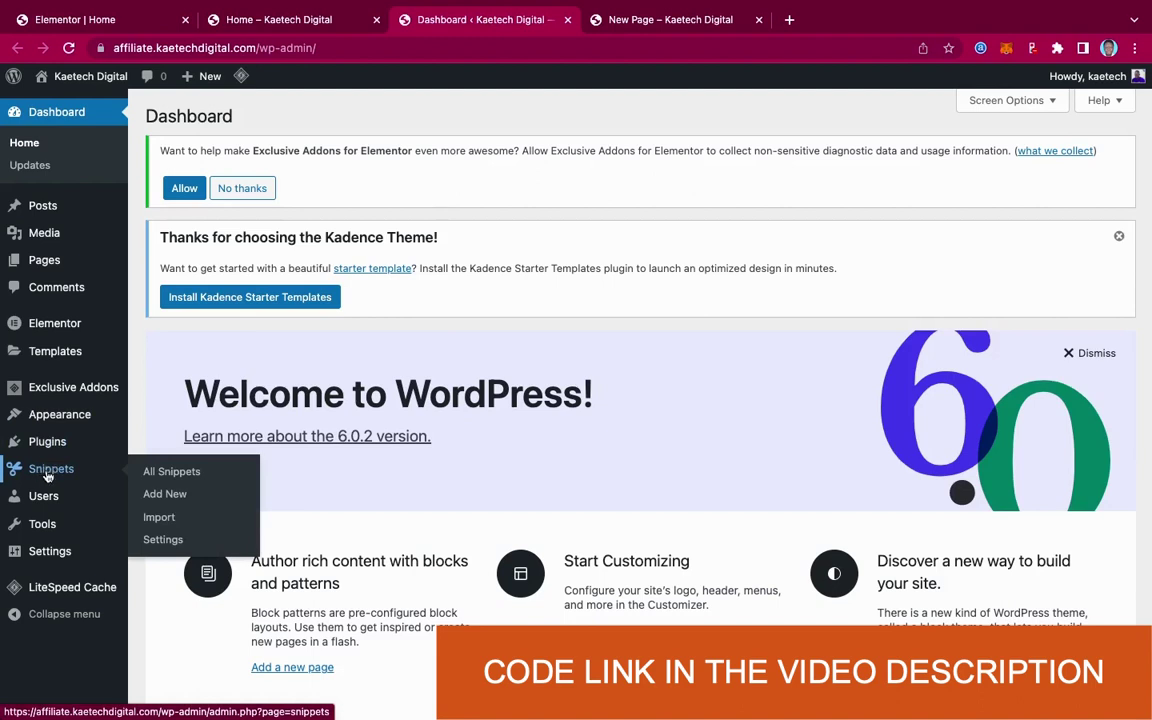
{"action": "left_click", "coordinate": [164, 496]}
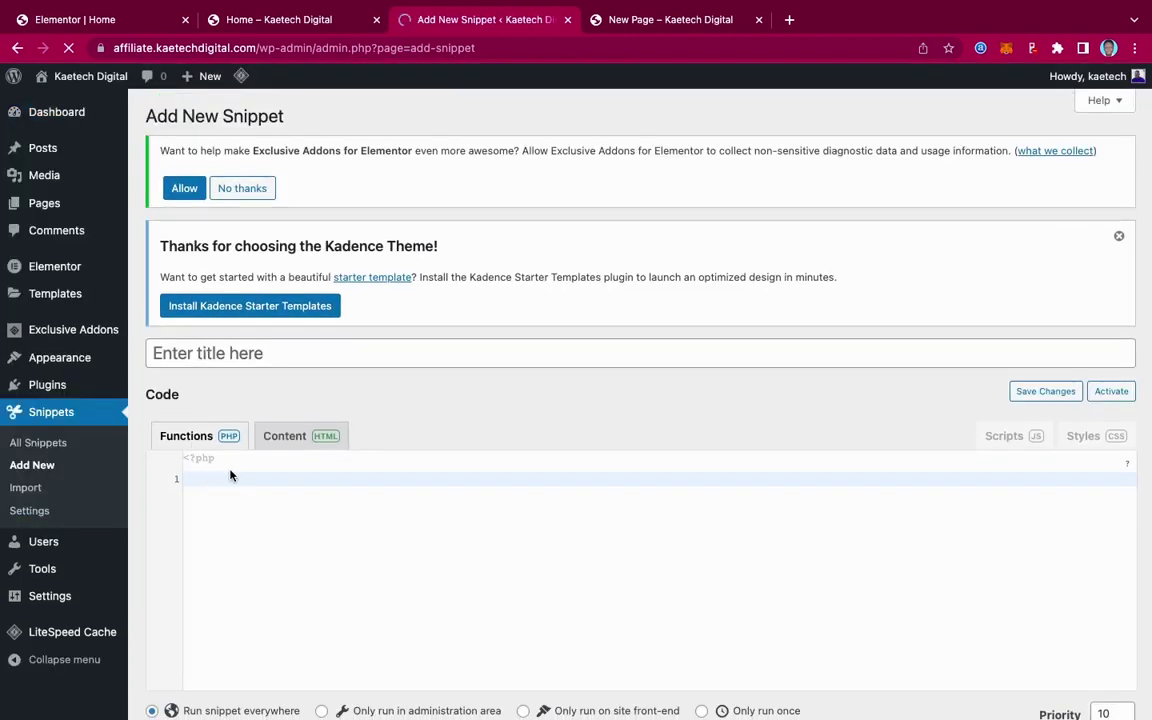
- Paste the scroll effect code as a PHP function and add the note's closing line <?php } ); below it
{"action": "scroll", "coordinate": [230, 476], "scroll_direction": "down", "scroll_amount": 3}
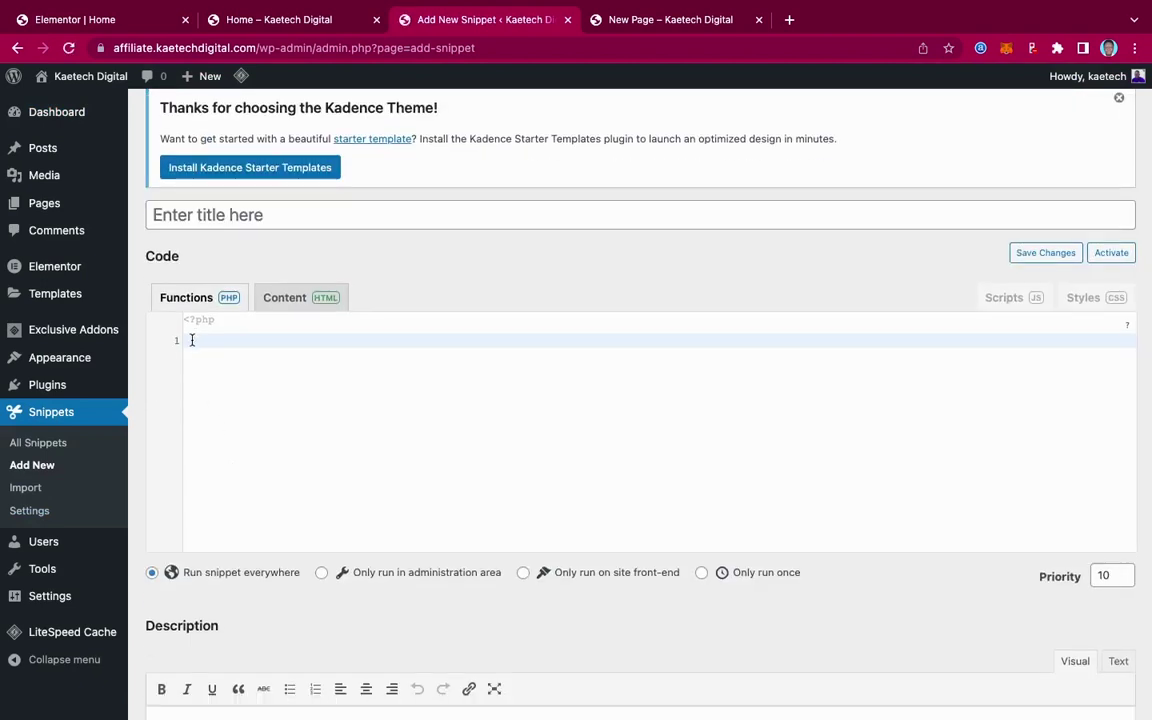
{"action": "key", "text": "super+v"}
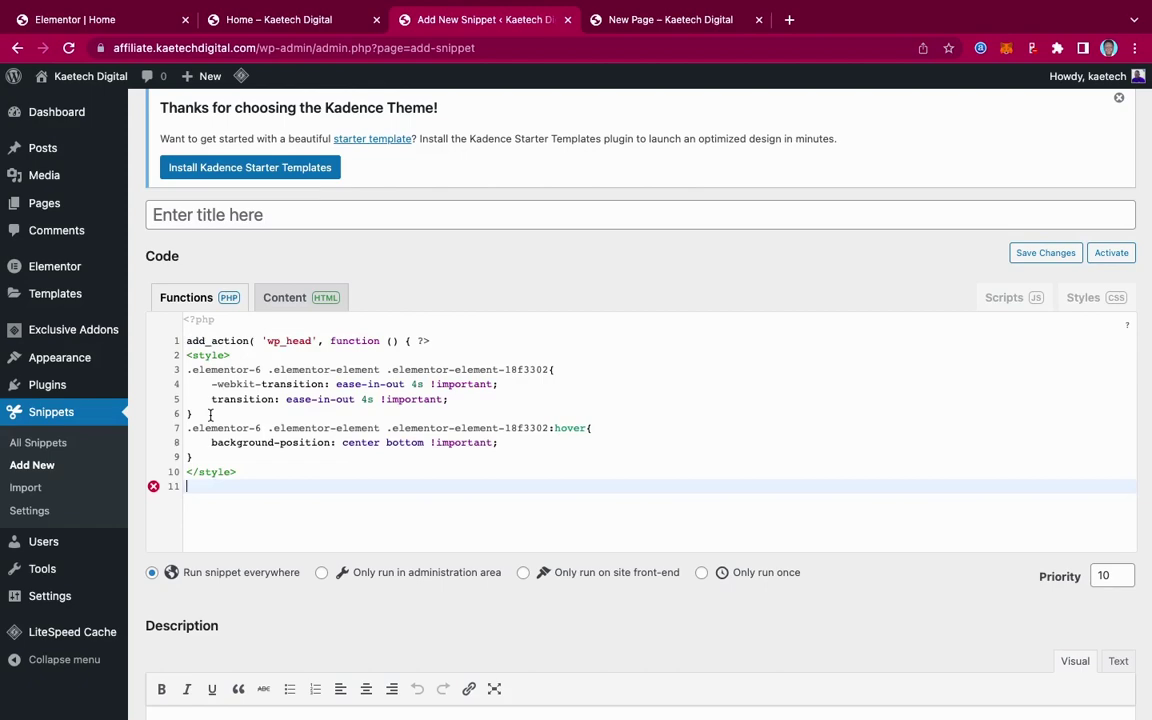
{"action": "key", "text": "ctrl+Left"}
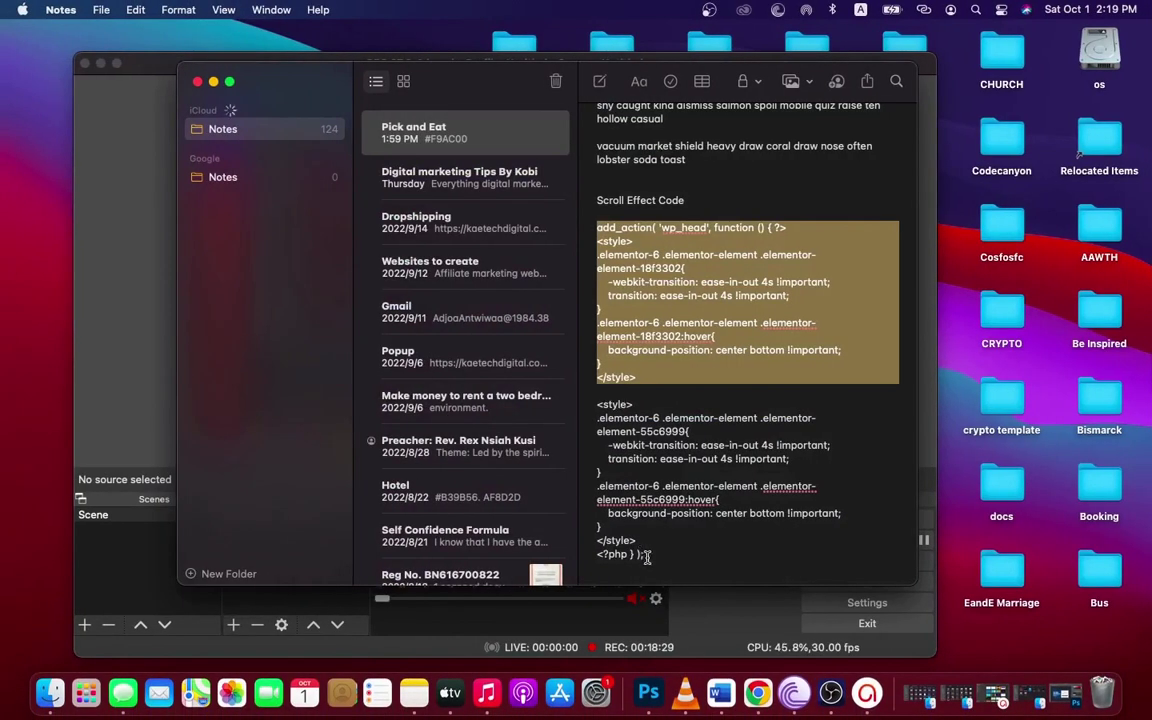
{"action": "left_click_drag", "start_coordinate": [645, 554], "coordinate": [595, 558]}
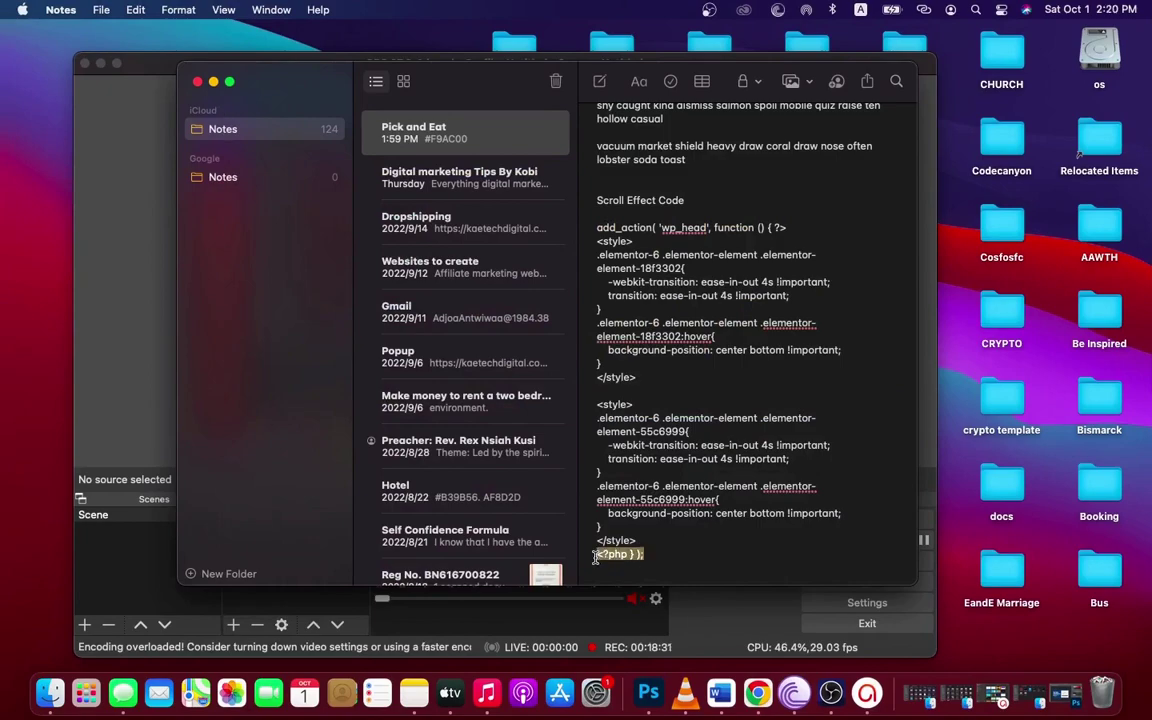
{"action": "key", "text": "super+c"}
{"action": "key", "text": "ctrl+Right"}
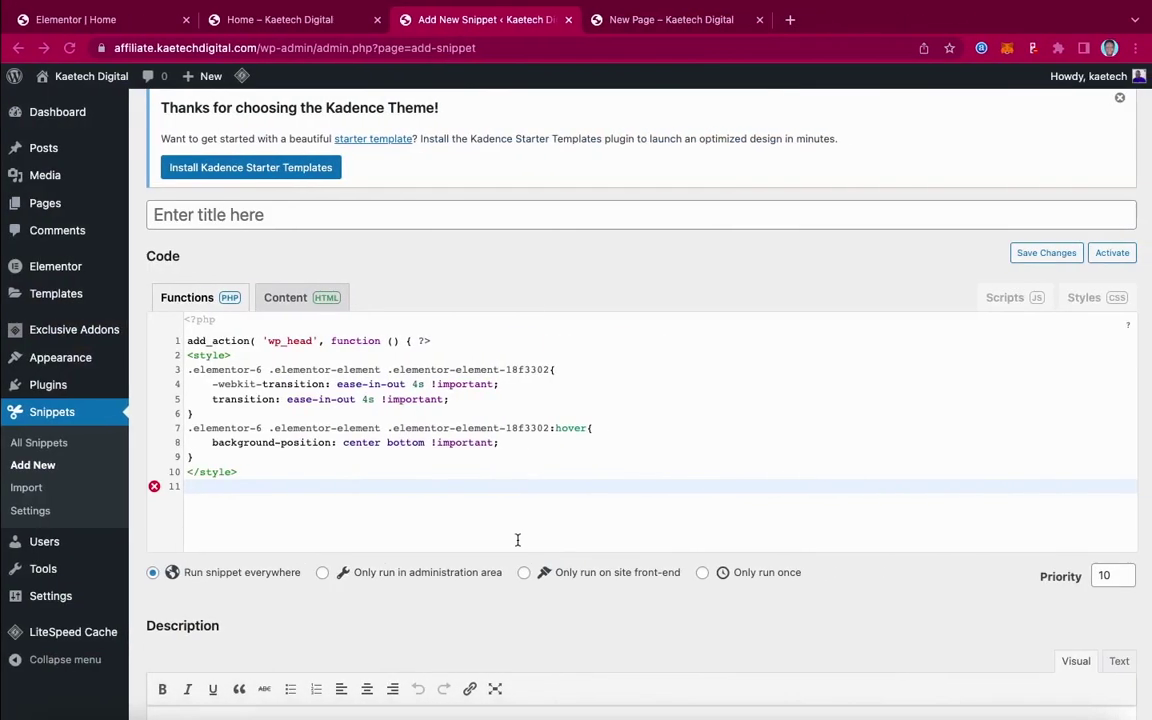
{"action": "key", "text": "super+v"}
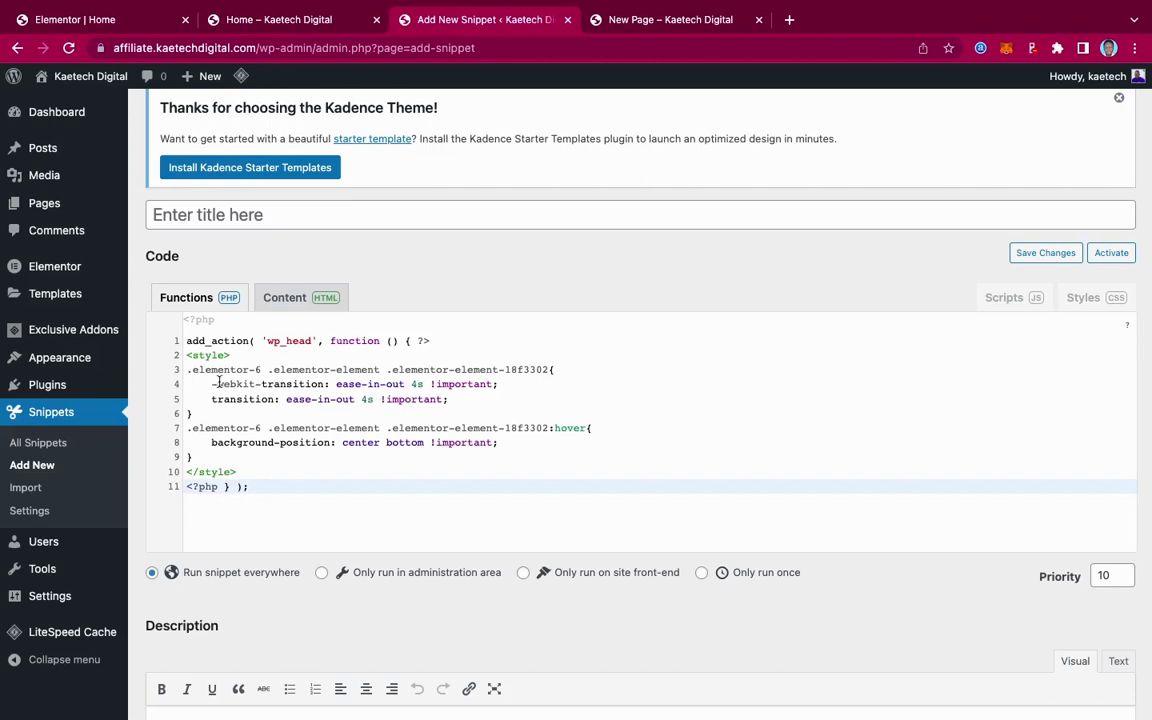
- Examine the Elementor element selectors in the snippet's transition rule and hover rule
{"action": "left_click_drag", "start_coordinate": [186, 370], "coordinate": [549, 370]}
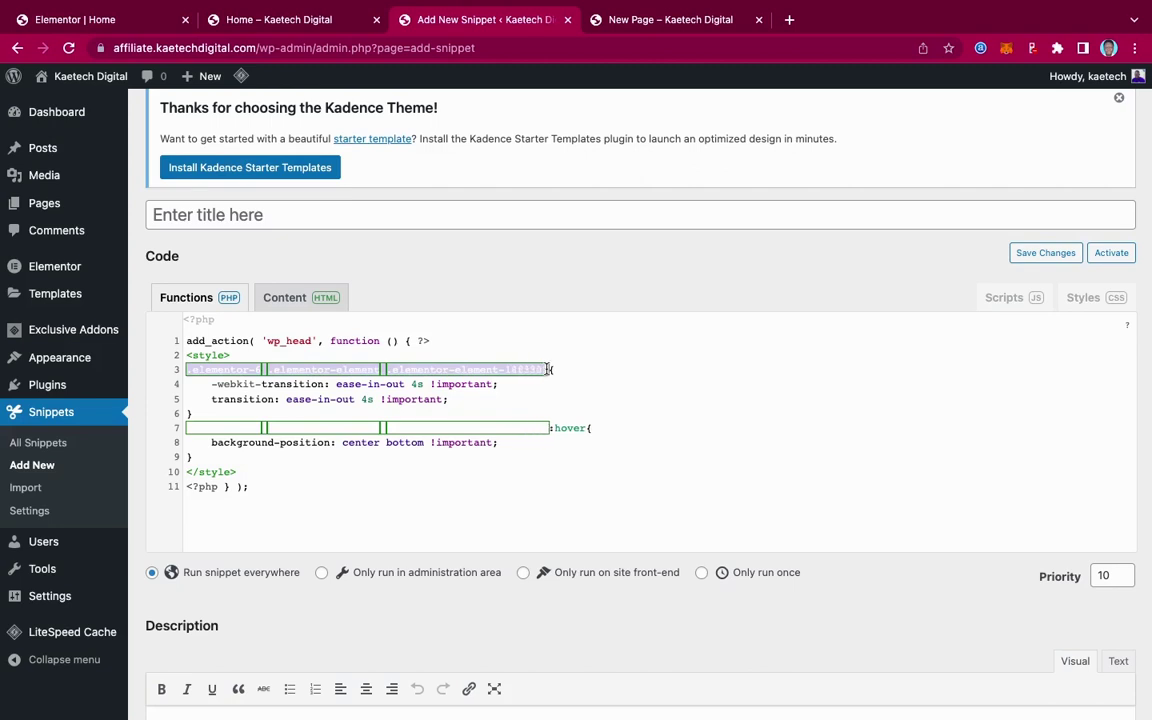
{"action": "left_click", "coordinate": [268, 427]}
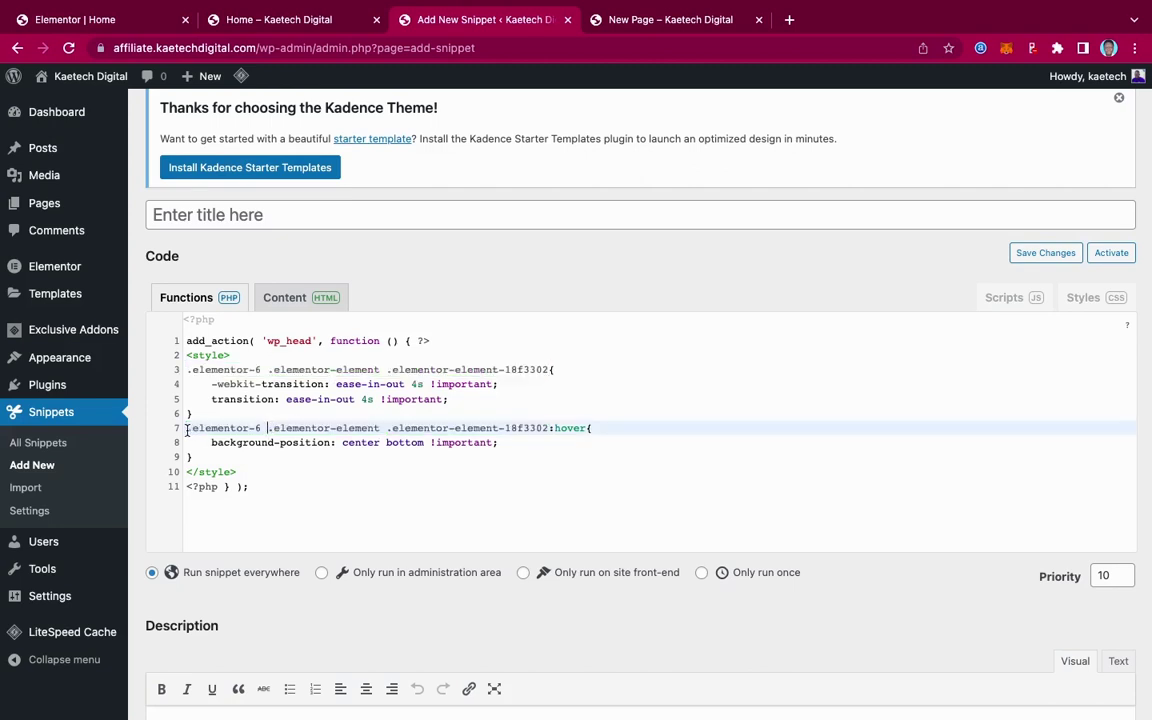
{"action": "left_click_drag", "start_coordinate": [186, 430], "coordinate": [548, 428]}
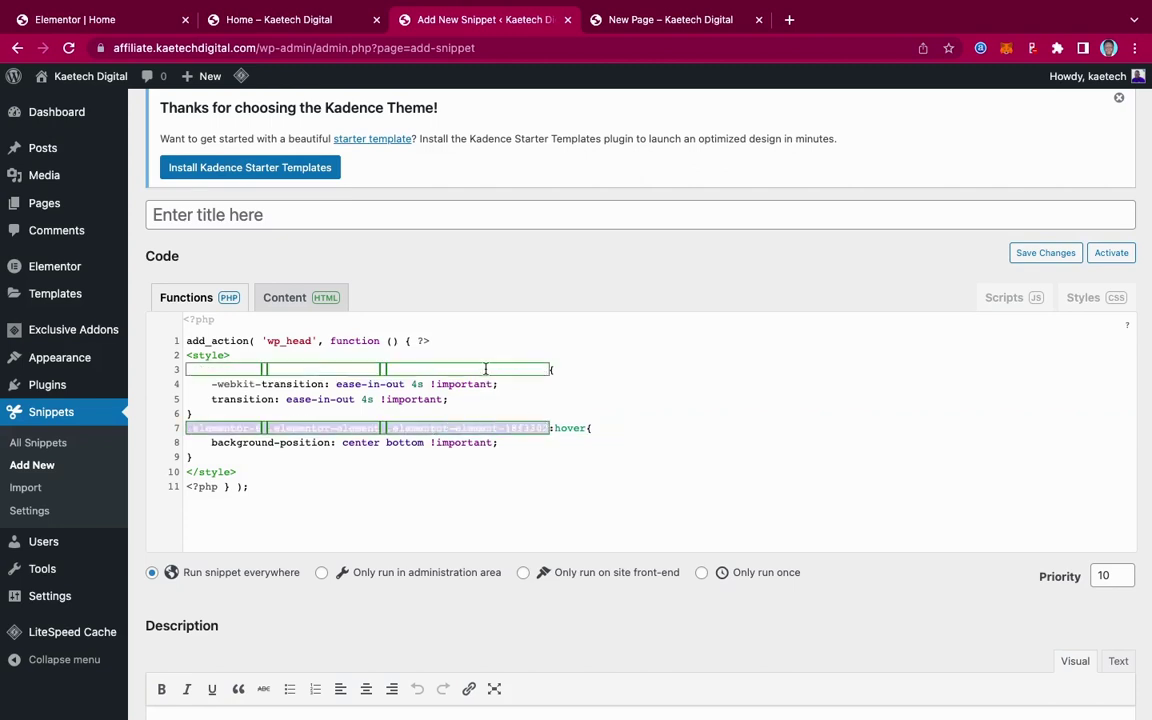
{"action": "left_click", "coordinate": [493, 427]}
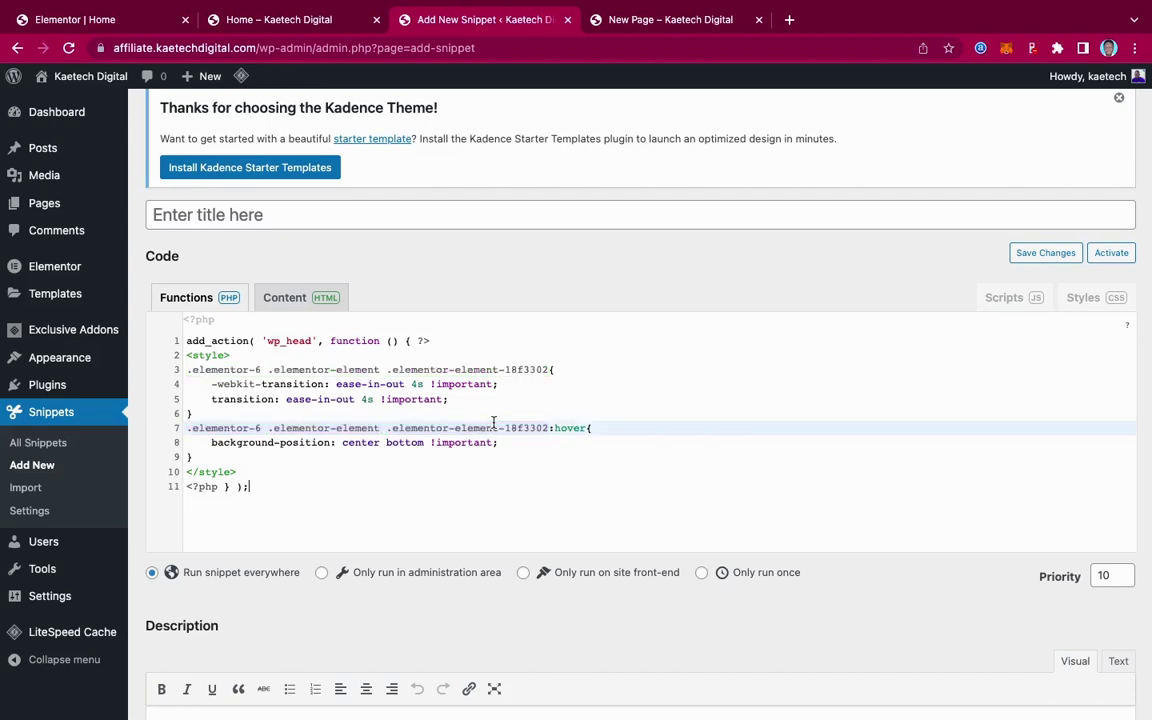
{"action": "left_click", "coordinate": [304, 25]}
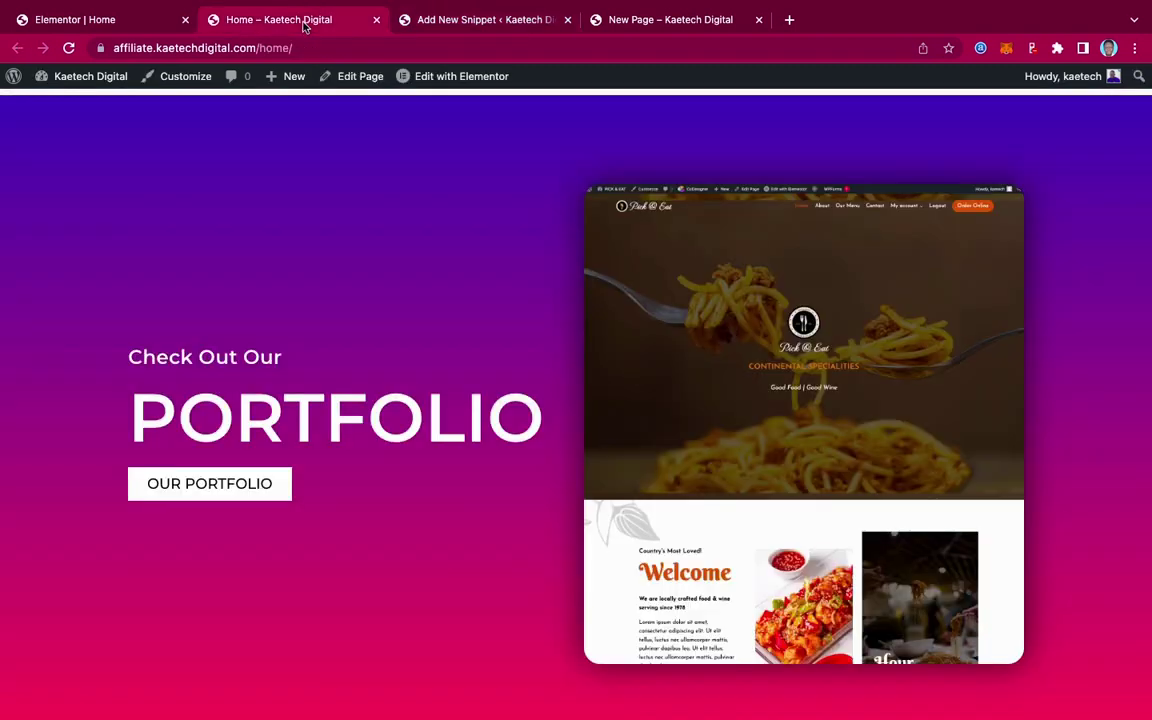
{"action": "right_click", "coordinate": [817, 297]}
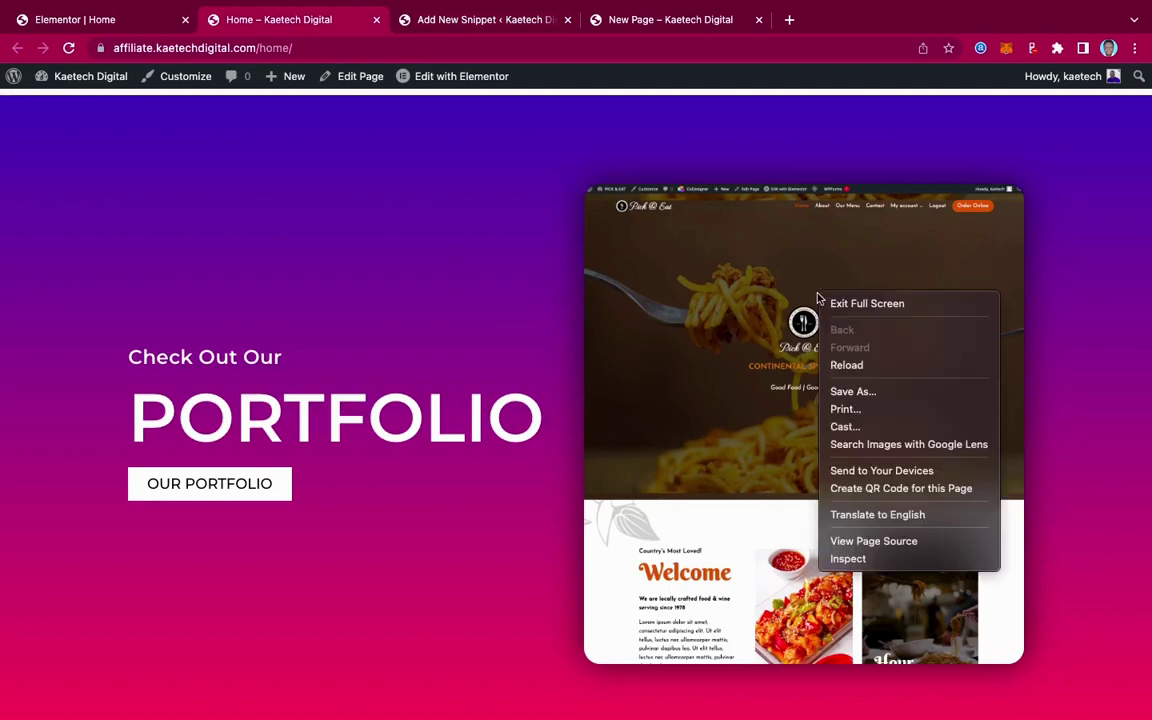
{"action": "left_click", "coordinate": [418, 275]}
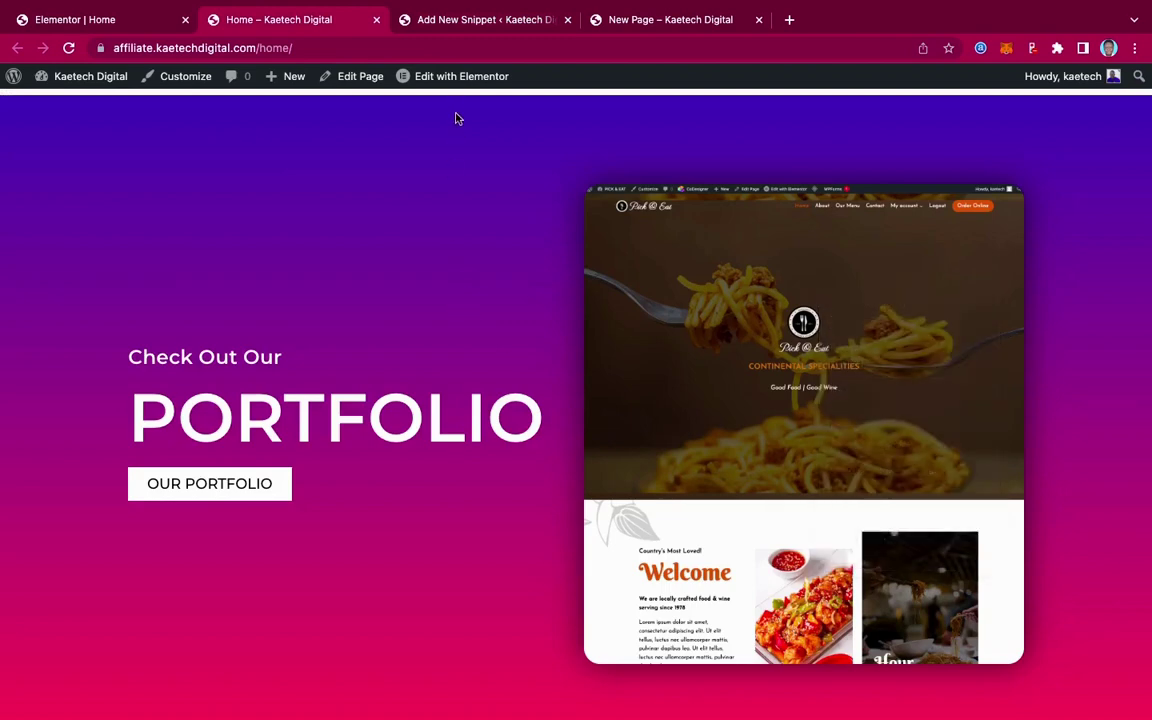
{"action": "left_click", "coordinate": [503, 22]}
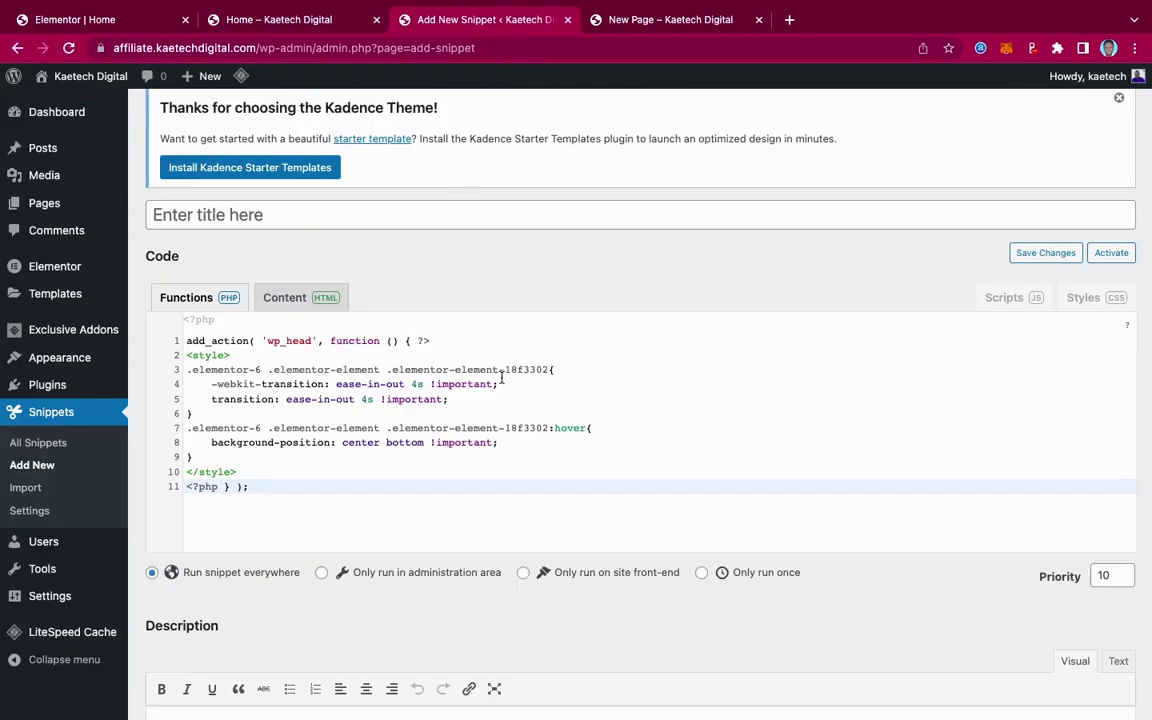
- Inspect the live Home page's markup around the website capture and locate the page wrapper's Elementor class
{"action": "left_click", "coordinate": [300, 19]}
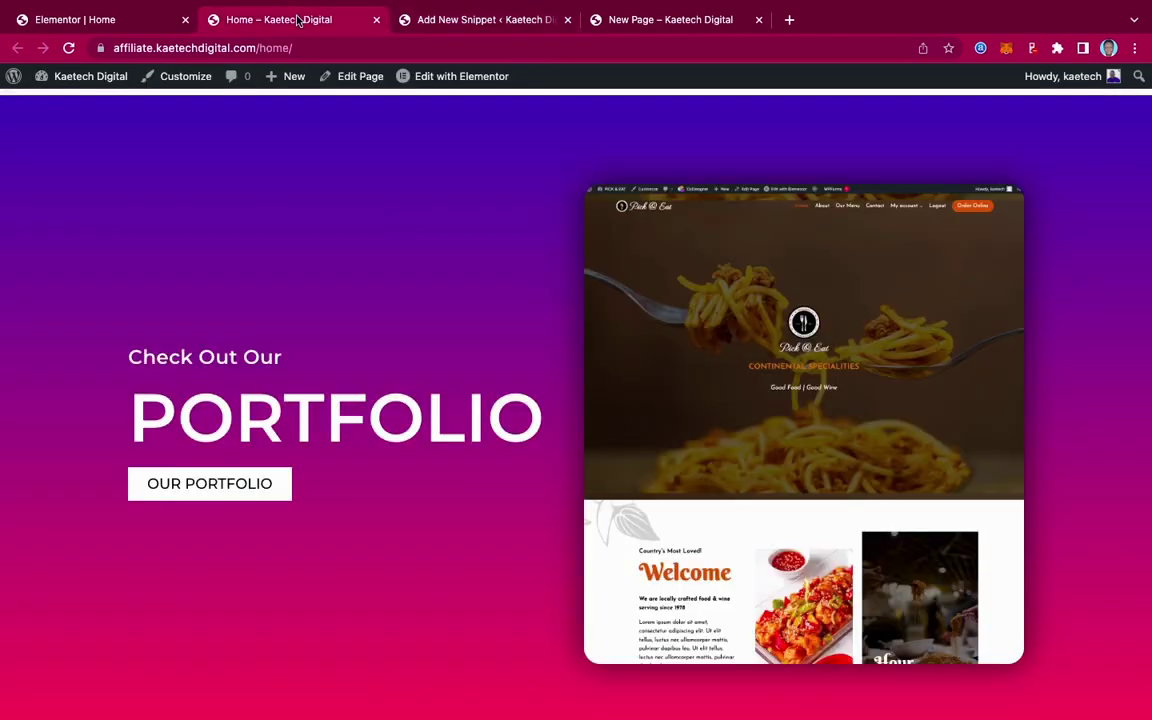
{"action": "right_click", "coordinate": [670, 291]}
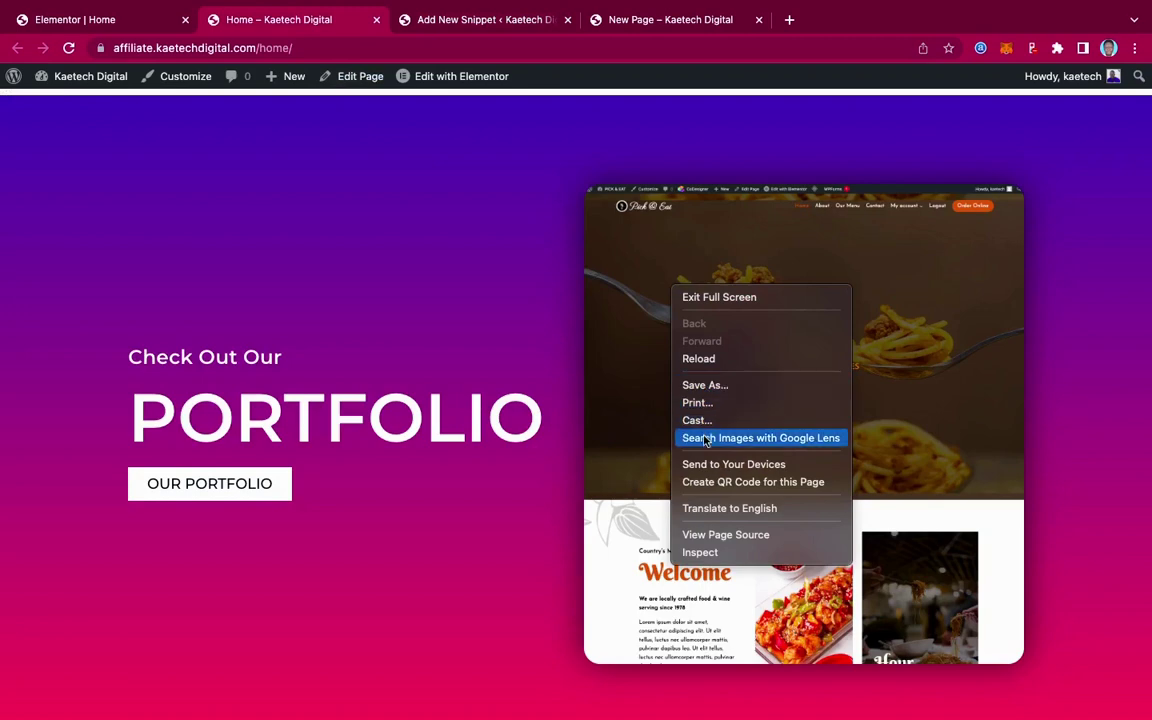
{"action": "left_click", "coordinate": [703, 553]}
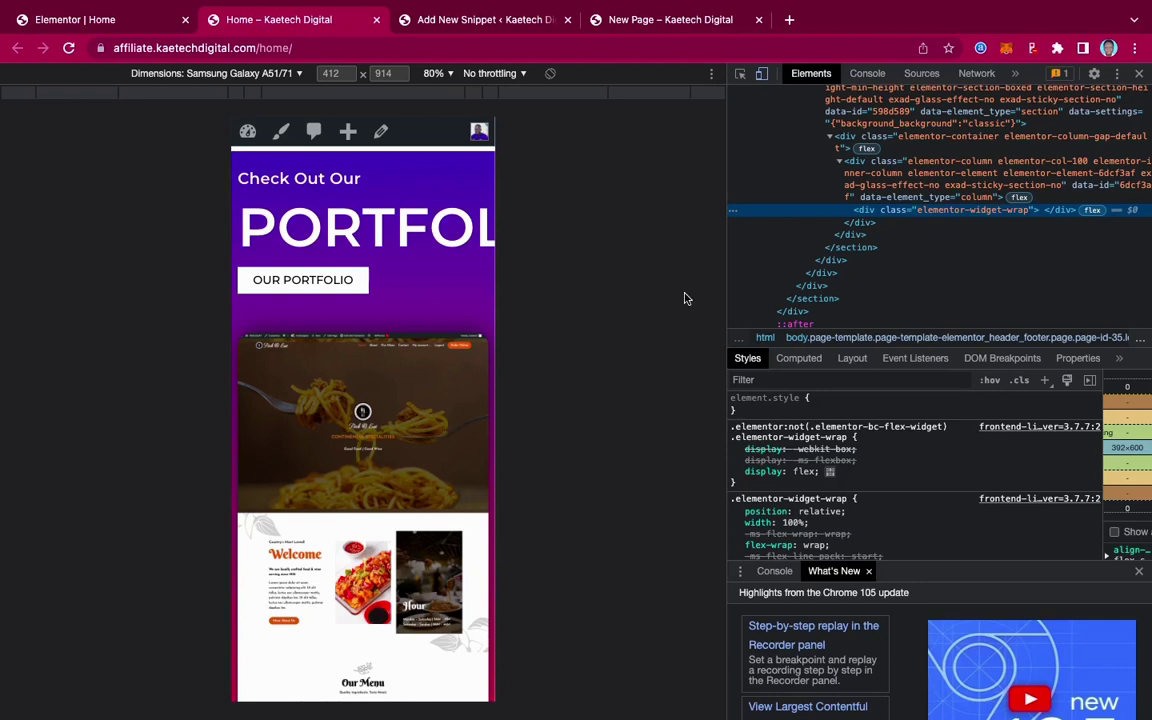
{"action": "scroll", "coordinate": [955, 189], "scroll_direction": "up", "scroll_amount": 5}
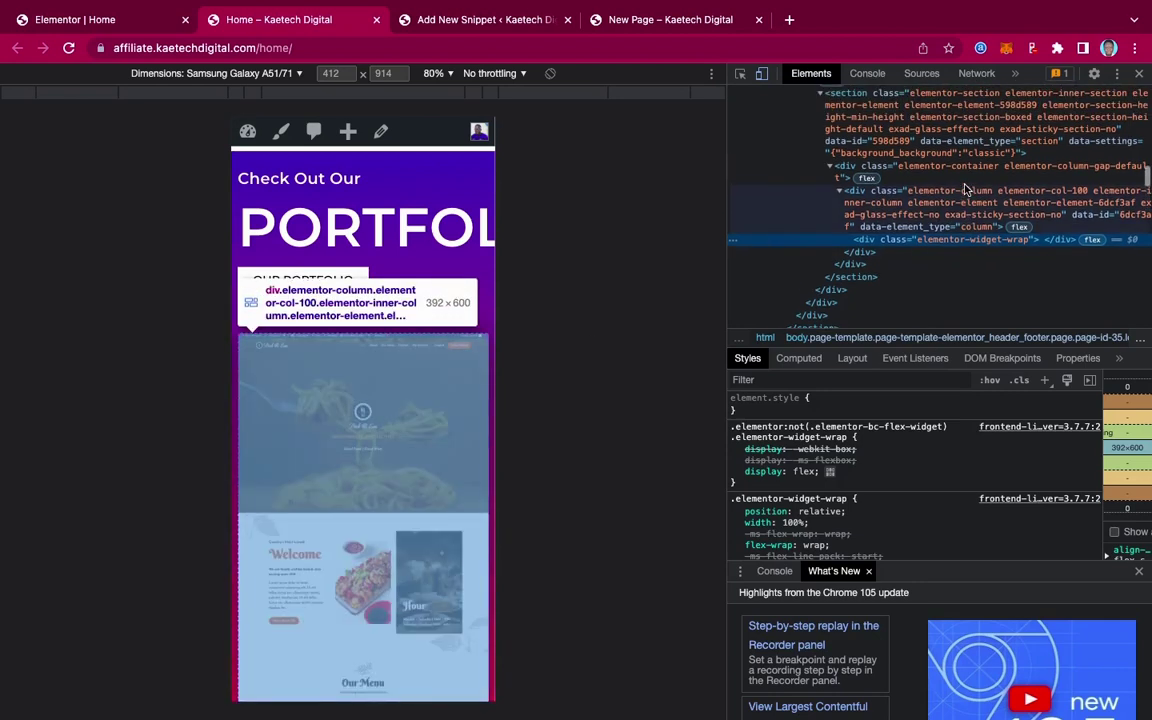
{"action": "scroll", "coordinate": [965, 189], "scroll_direction": "up", "scroll_amount": 3}
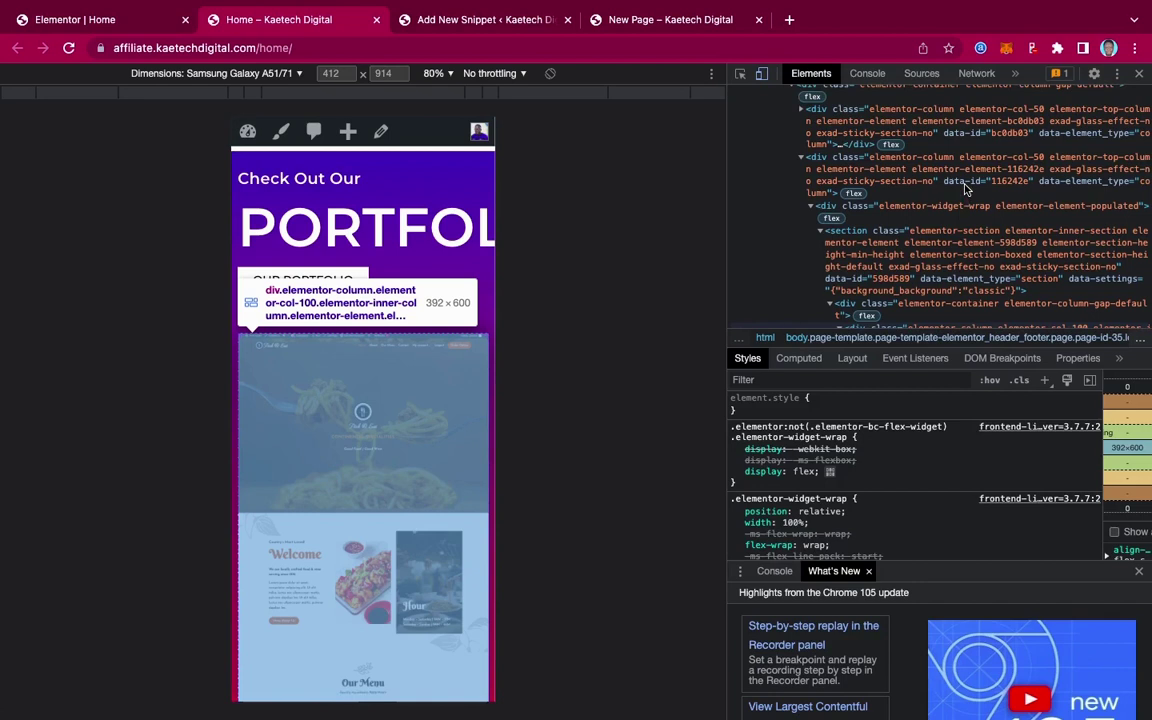
{"action": "scroll", "coordinate": [965, 188], "scroll_direction": "up", "scroll_amount": 5}
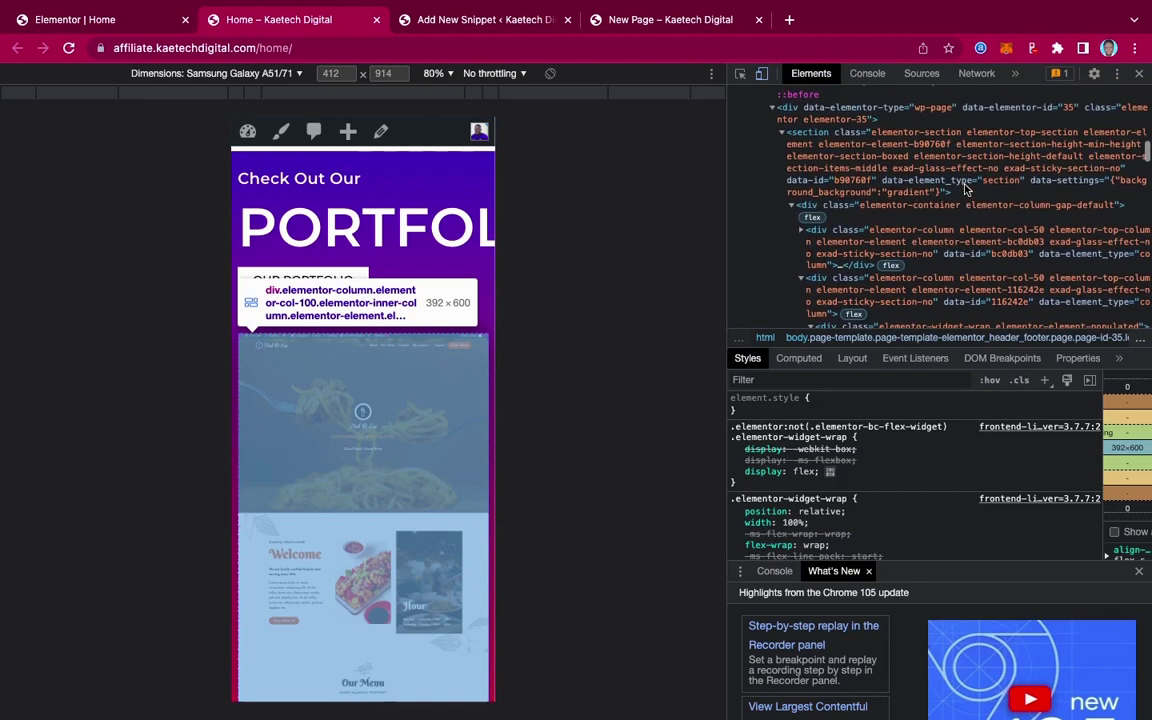
{"action": "scroll", "coordinate": [965, 188], "scroll_direction": "up", "scroll_amount": 2}
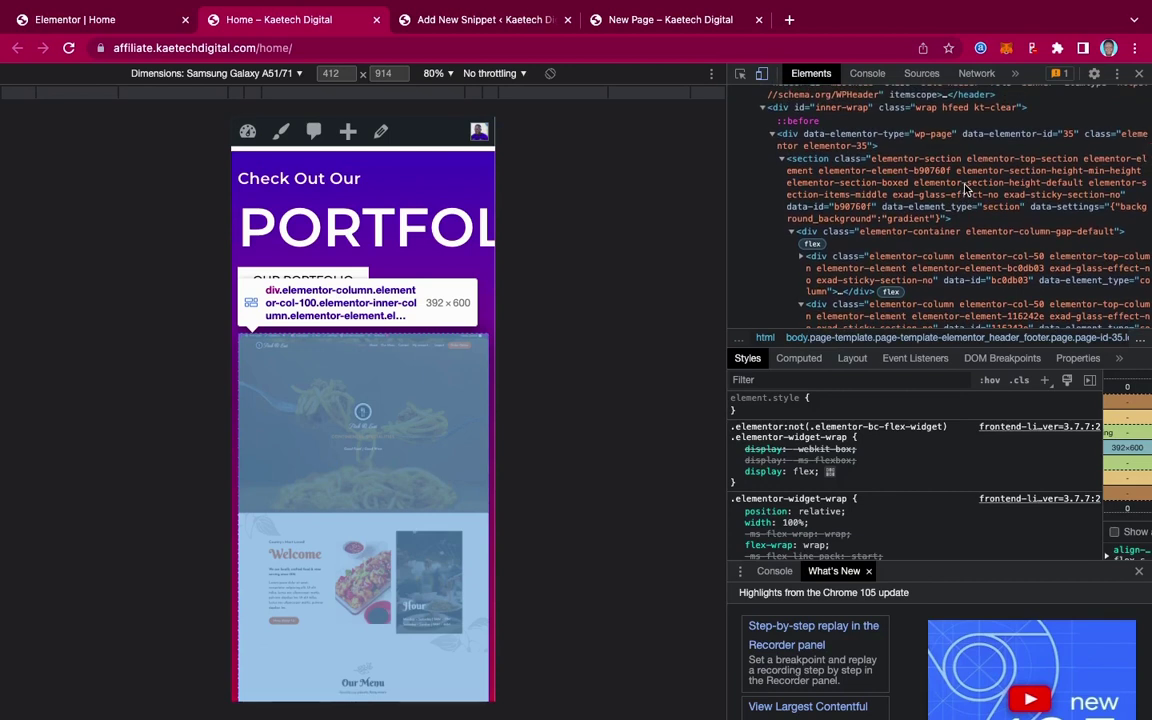
{"action": "left_click", "coordinate": [845, 146]}
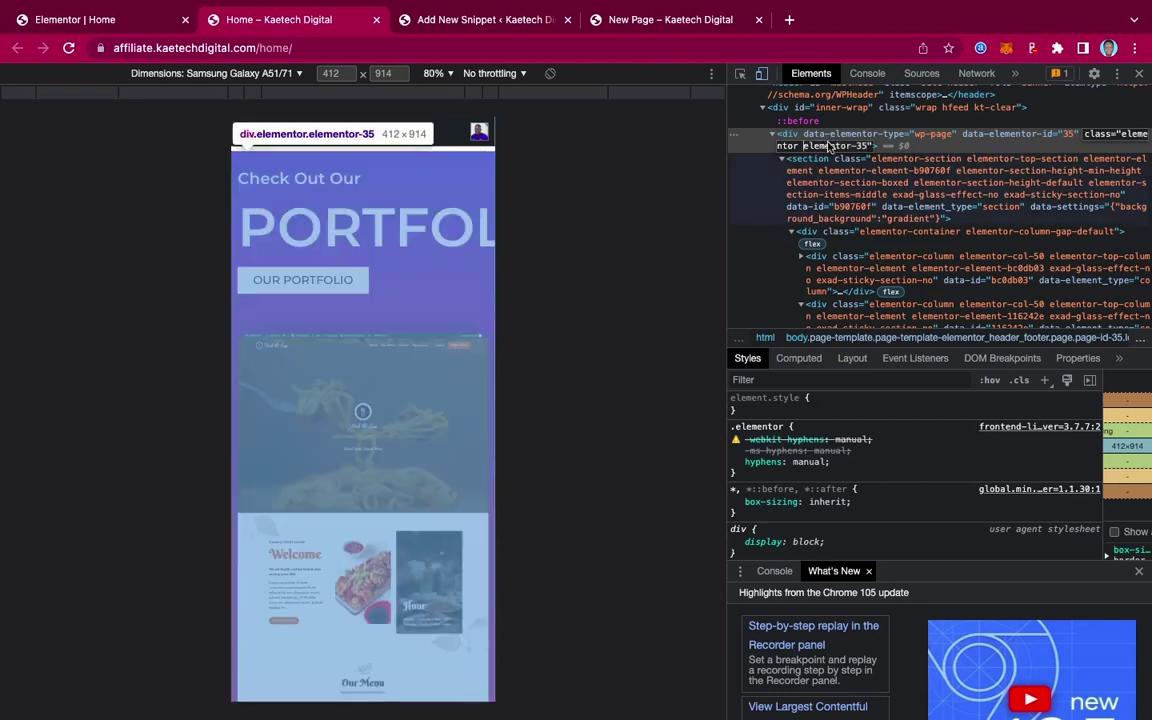
- Inspect the website capture element and trace its markup up to the wrapper with the page-level Elementor class
{"action": "left_click", "coordinate": [741, 74]}
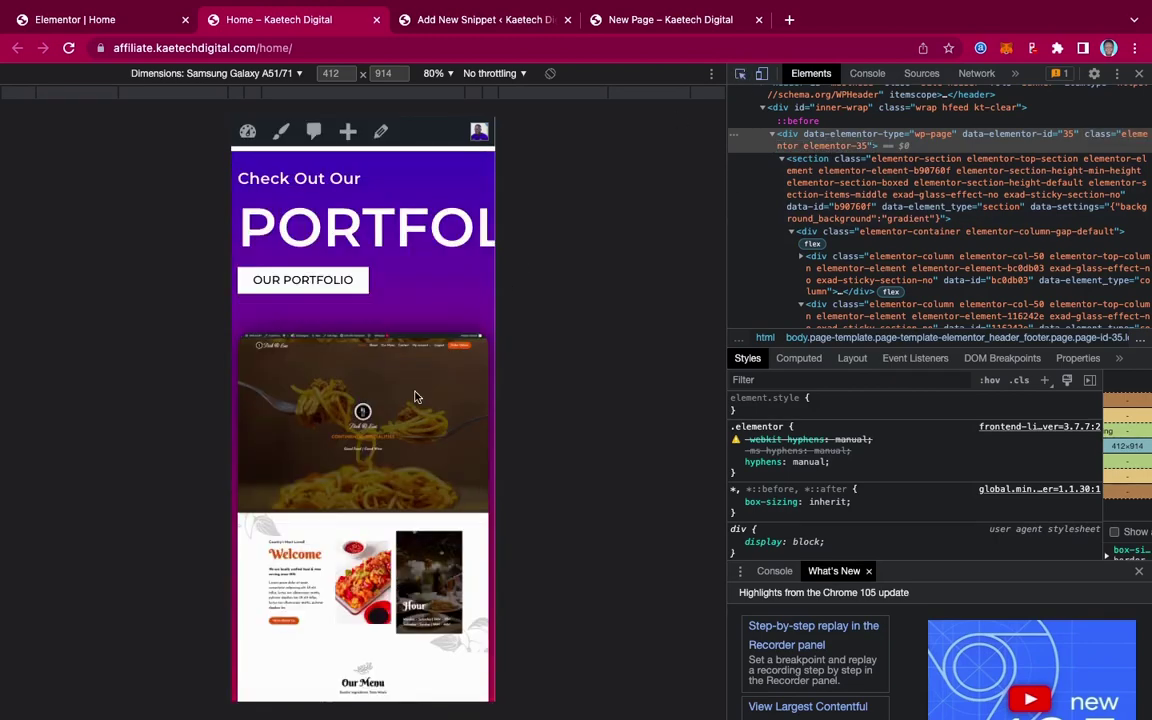
{"action": "left_click", "coordinate": [417, 397]}
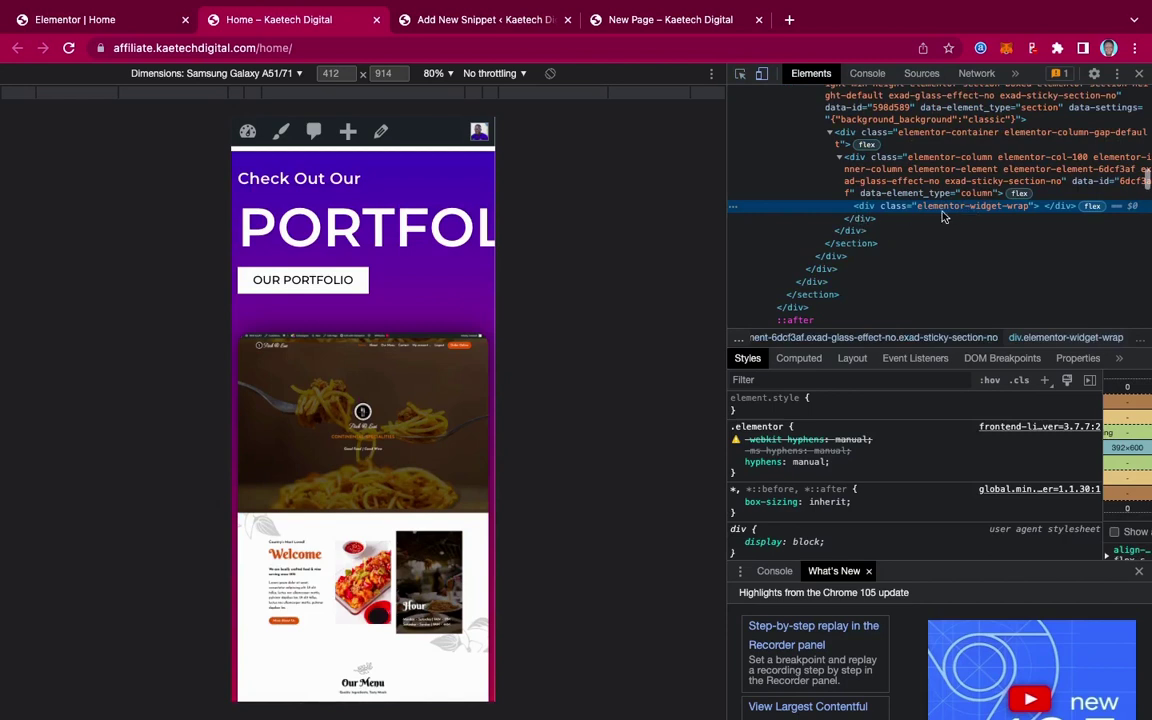
{"action": "scroll", "coordinate": [948, 215], "scroll_direction": "up", "scroll_amount": 5}
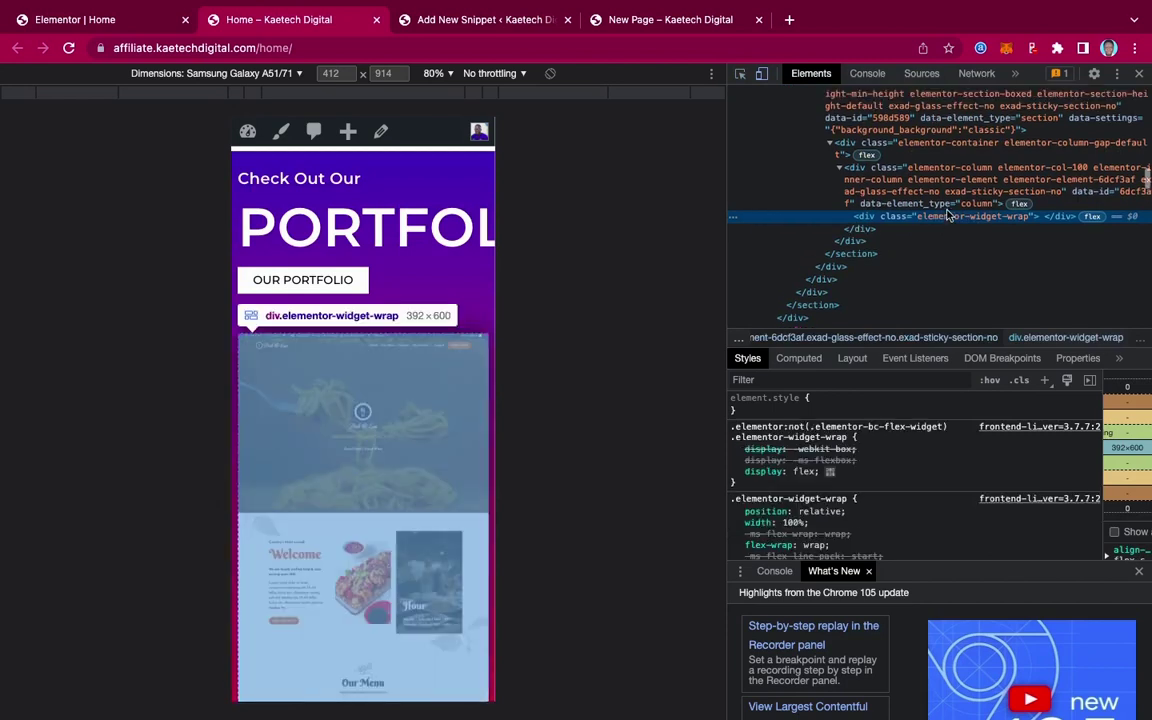
{"action": "scroll", "coordinate": [948, 215], "scroll_direction": "up", "scroll_amount": 5}
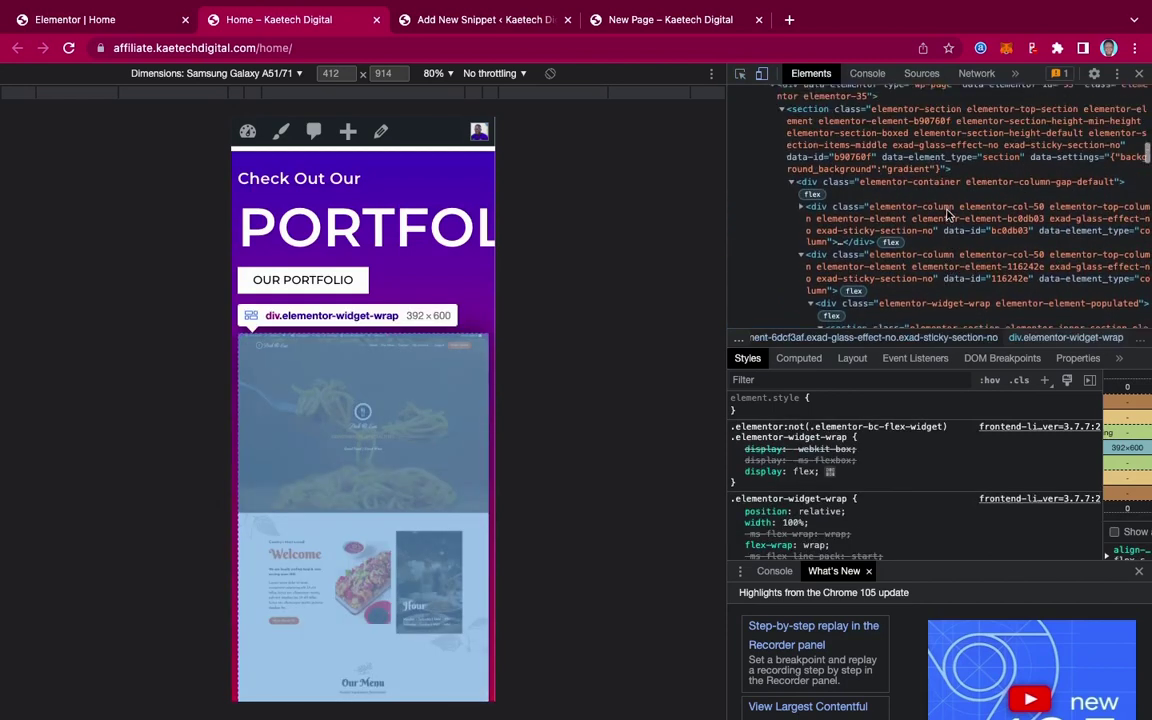
{"action": "scroll", "coordinate": [948, 215], "scroll_direction": "up", "scroll_amount": 3}
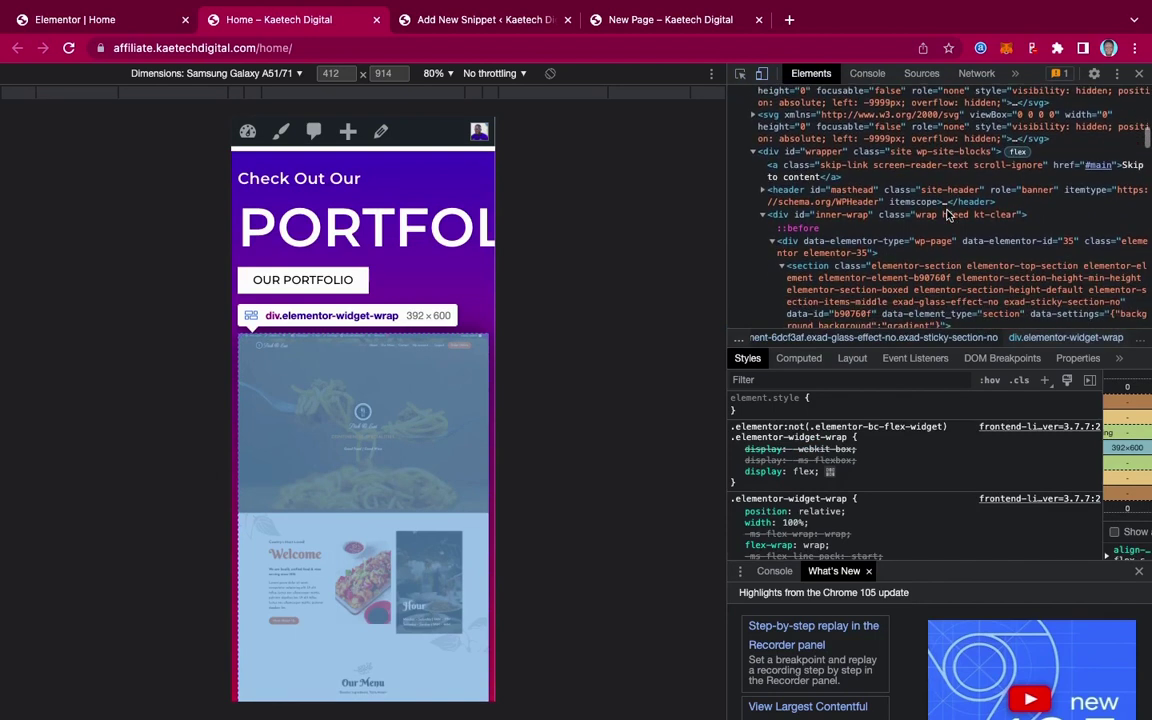
{"action": "scroll", "coordinate": [948, 215], "scroll_direction": "down", "scroll_amount": 2}
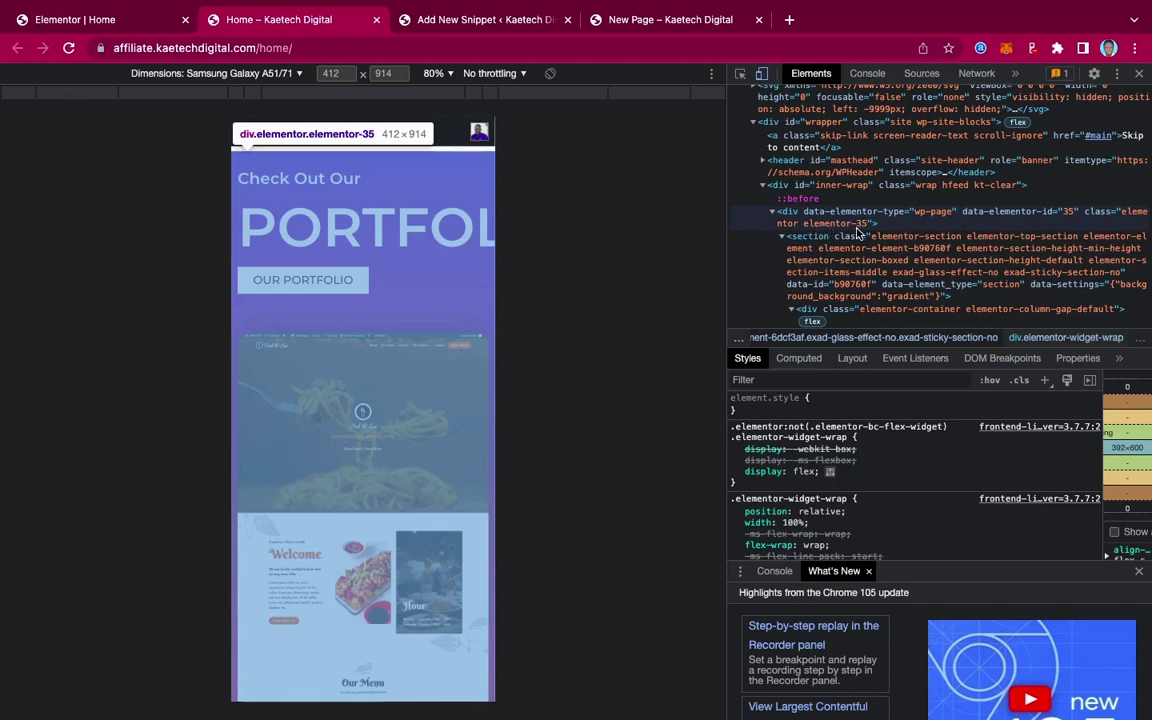
- Replace elementor-6 with elementor-35 in the snippet's transition rule and hover rule
{"action": "left_click", "coordinate": [432, 22]}
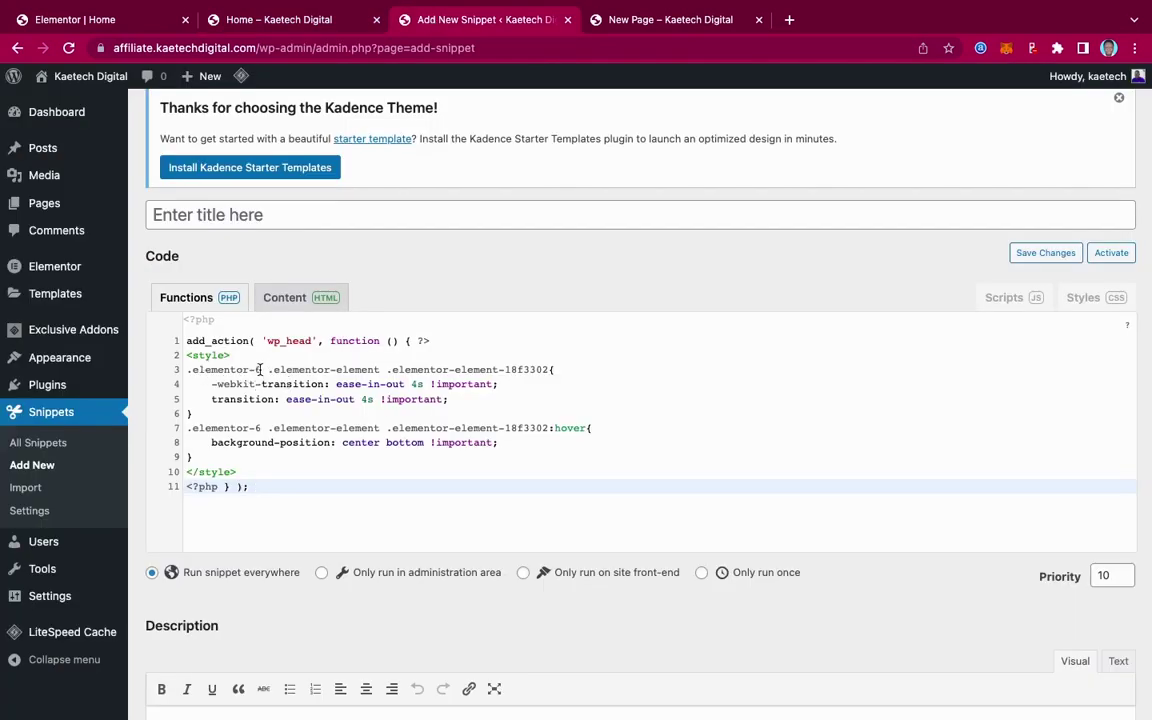
{"action": "left_click_drag", "start_coordinate": [259, 369], "coordinate": [192, 369]}
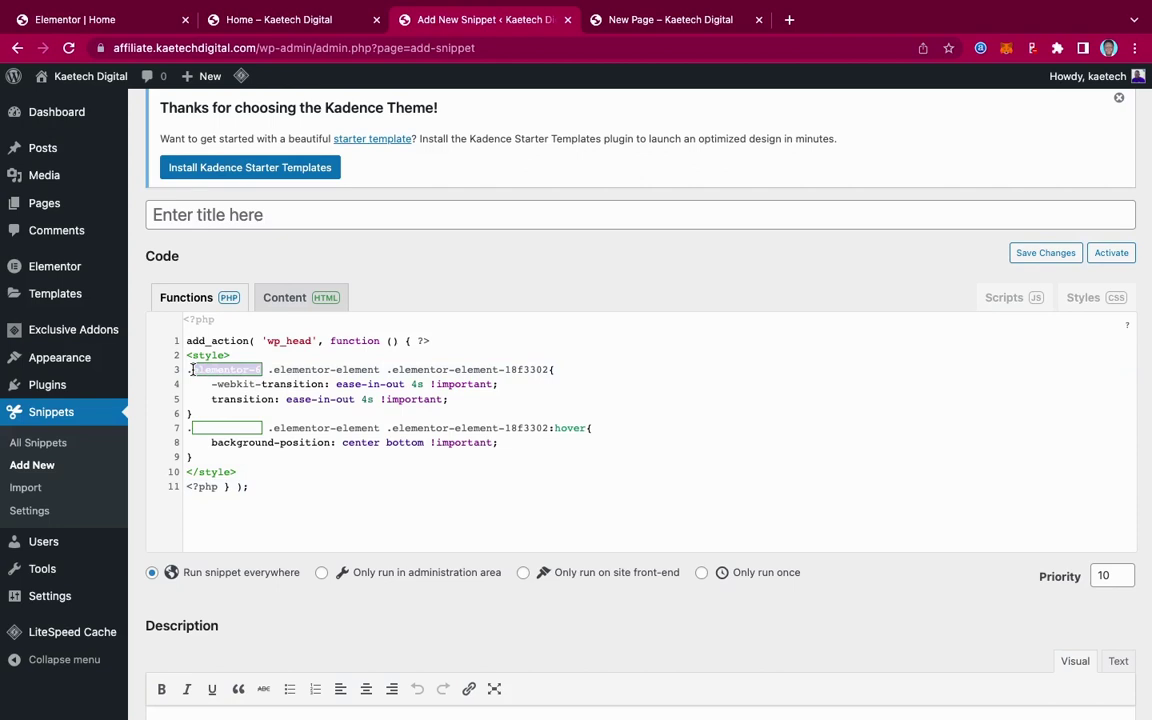
{"action": "type", "text": "elementor-35"}
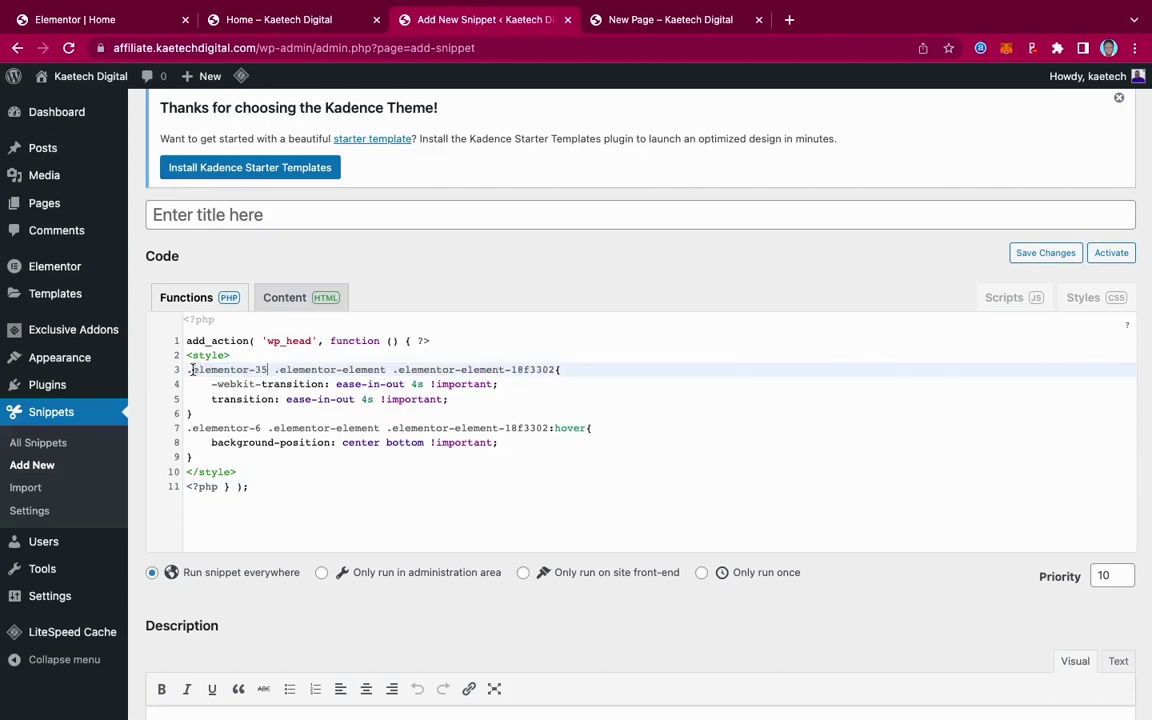
{"action": "left_click", "coordinate": [259, 428]}
{"action": "left_click_drag", "start_coordinate": [259, 428], "coordinate": [194, 430]}
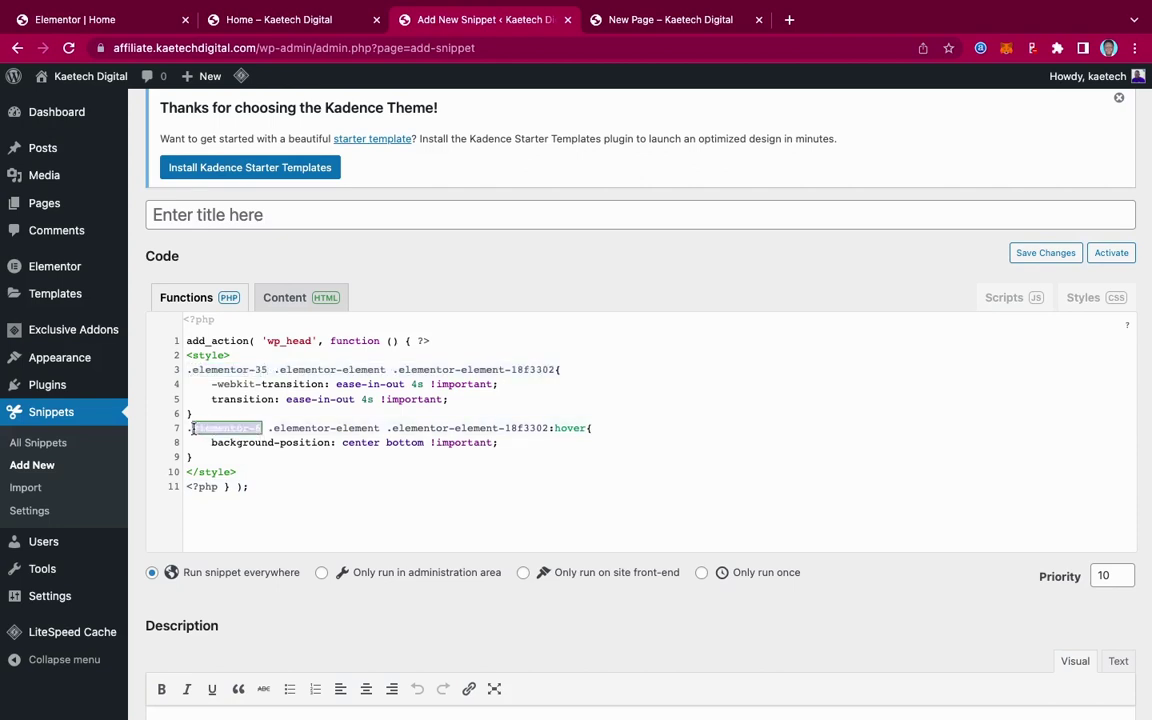
{"action": "type", "text": "elementor-35"}
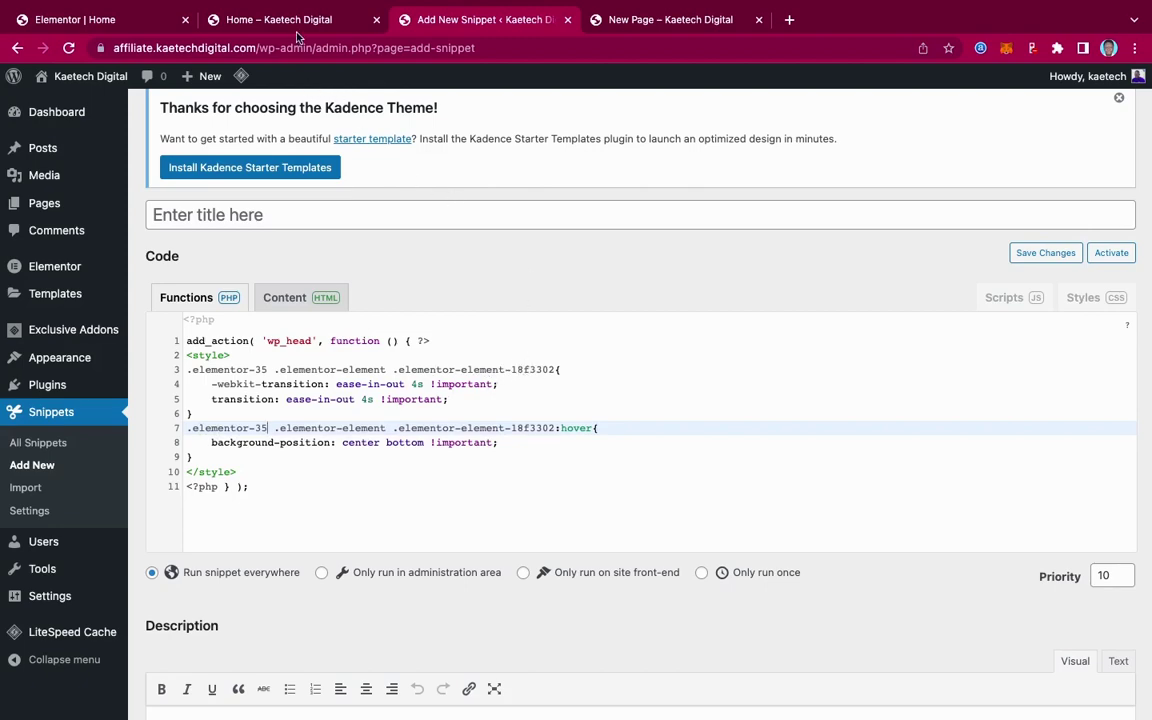
- Copy the class elementor-element-6dcf3af from the website capture's inner column in the Home page markup
{"action": "left_click", "coordinate": [270, 20]}
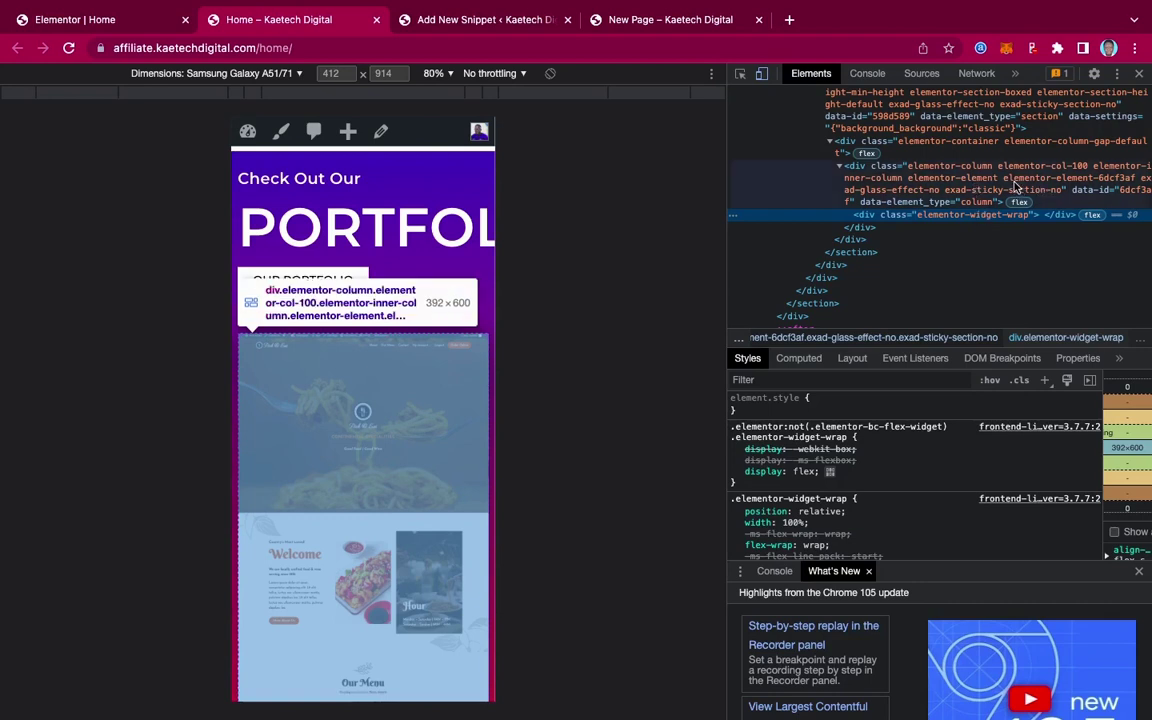
{"action": "left_click", "coordinate": [1088, 185]}
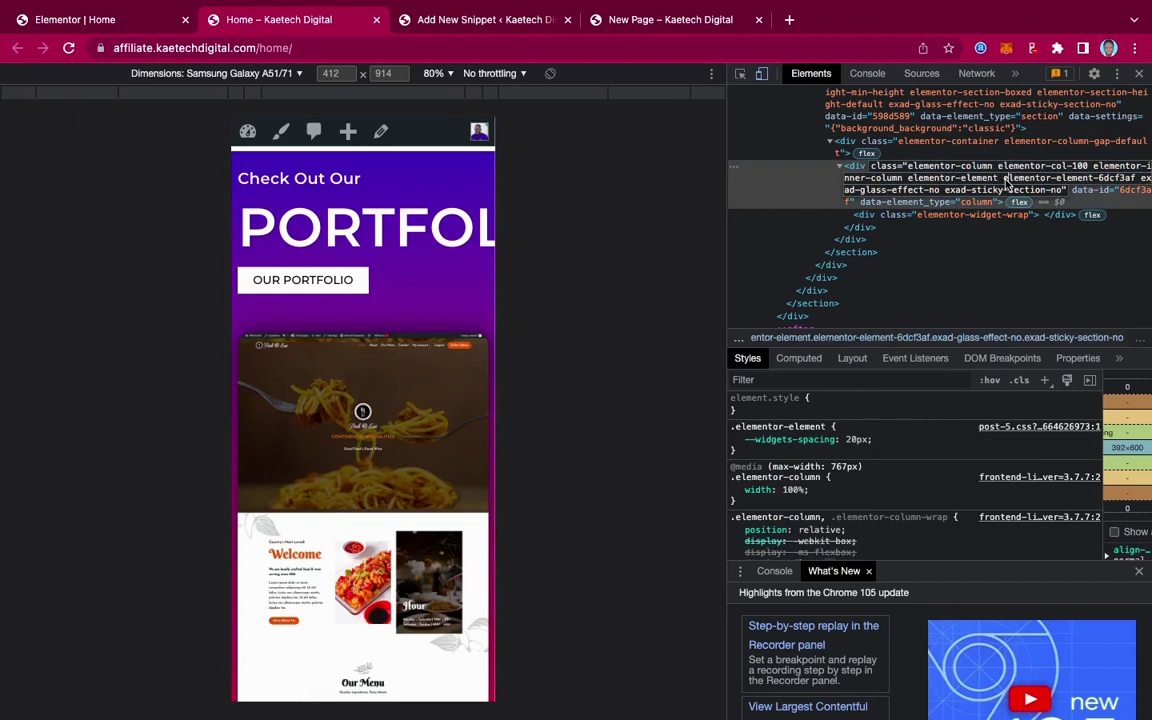
{"action": "left_click_drag", "start_coordinate": [1004, 183], "coordinate": [1135, 180]}
{"action": "key", "text": "super+c"}
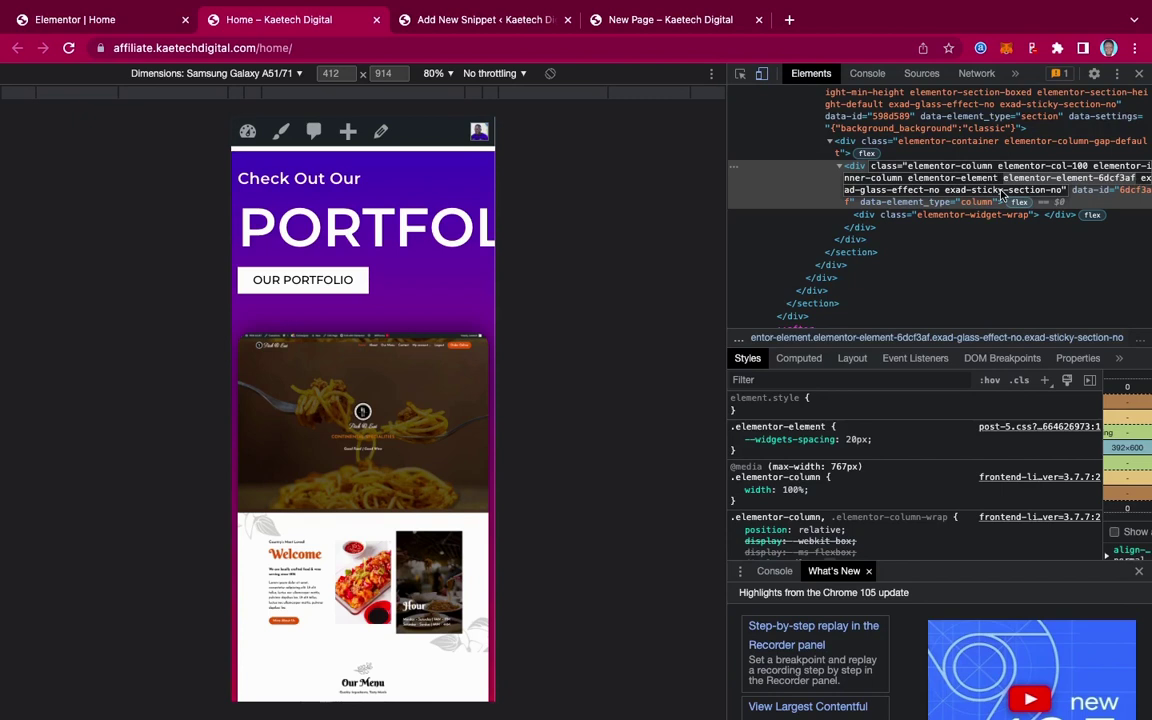
{"action": "scroll", "coordinate": [1003, 194], "scroll_direction": "up", "scroll_amount": 3}
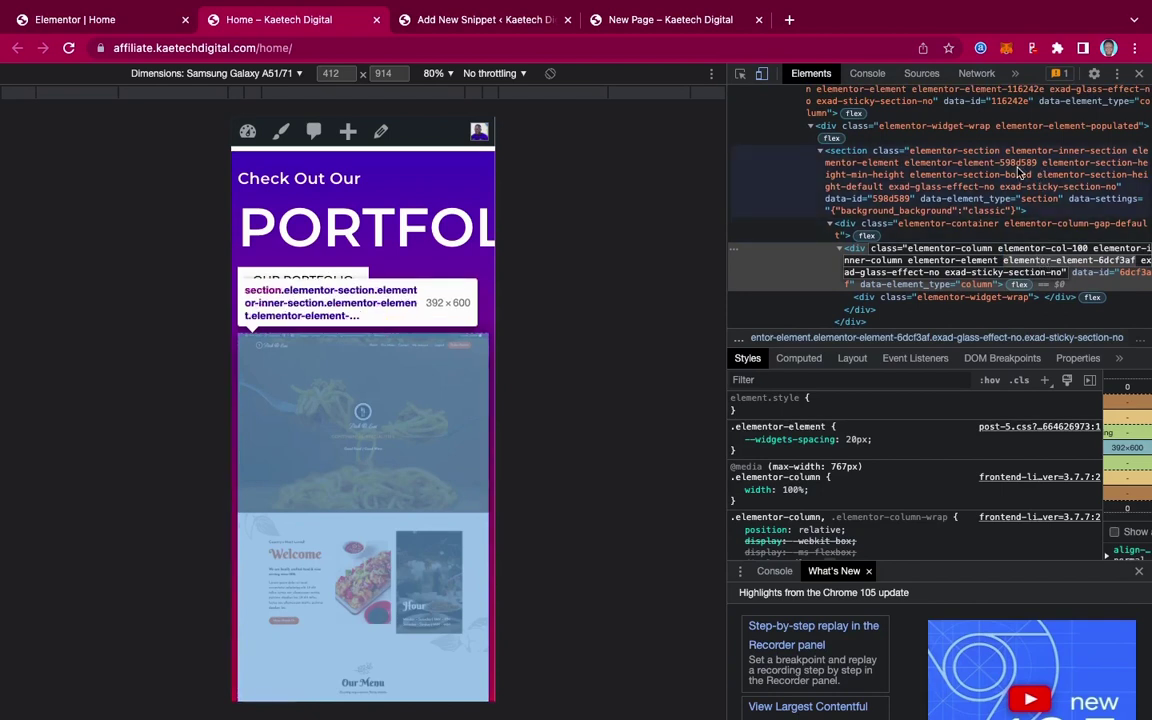
- Replace elementor-element-18f3302 with the copied class elementor-element-6dcf3af in the snippet's transition rule and hover rule
{"action": "left_click", "coordinate": [455, 20]}
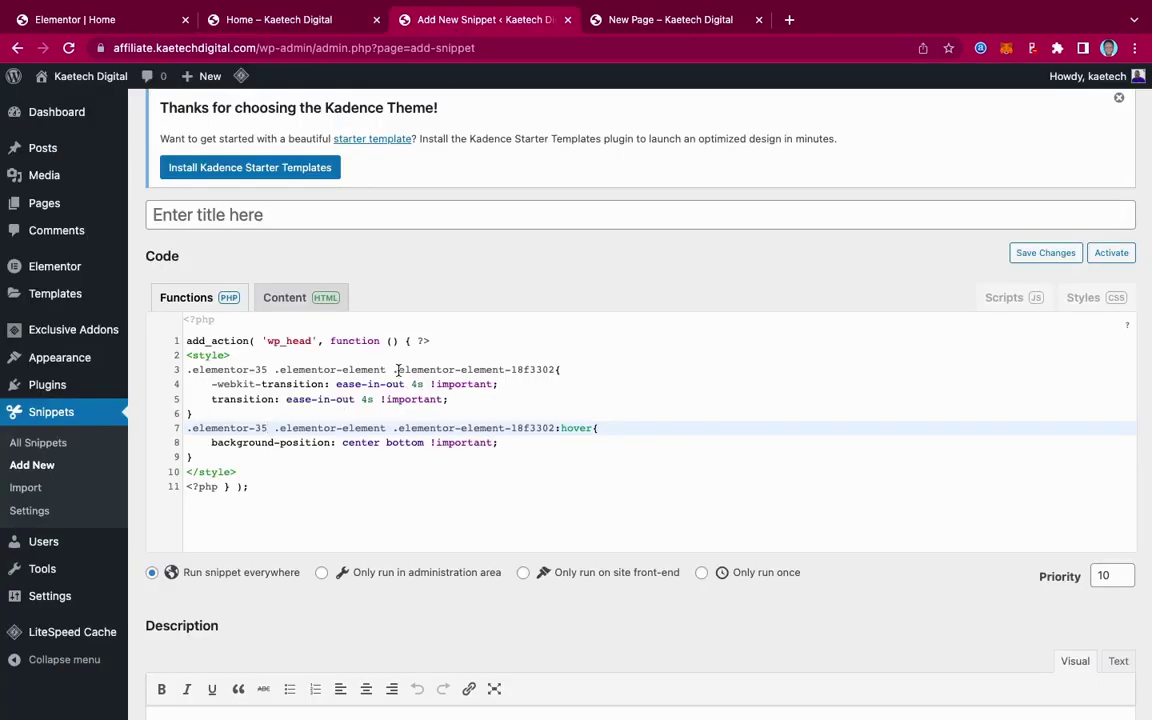
{"action": "left_click_drag", "start_coordinate": [397, 370], "coordinate": [554, 374]}
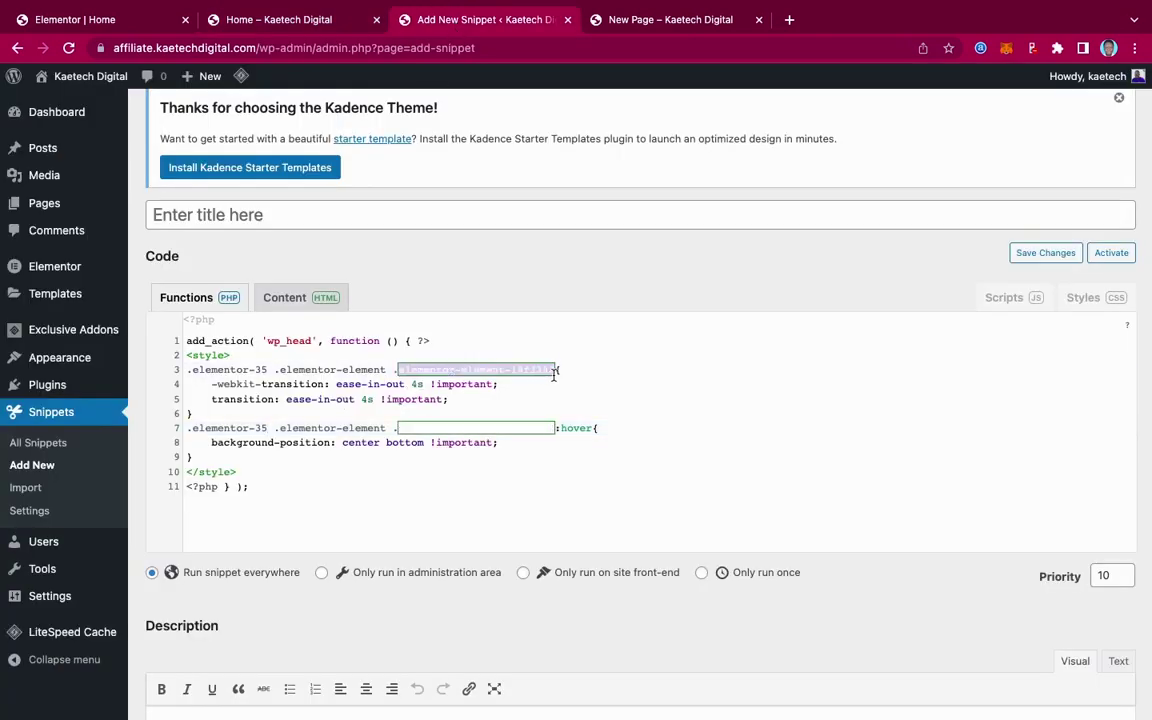
{"action": "key", "text": "super+v"}
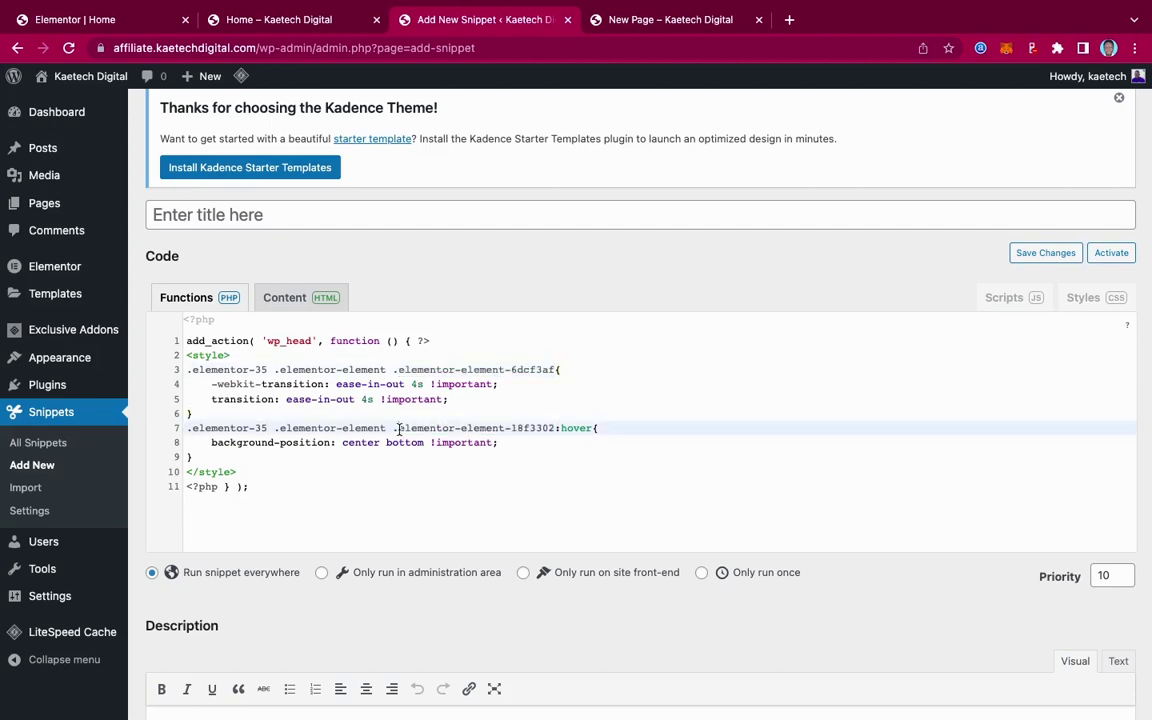
{"action": "left_click_drag", "start_coordinate": [399, 428], "coordinate": [552, 428]}
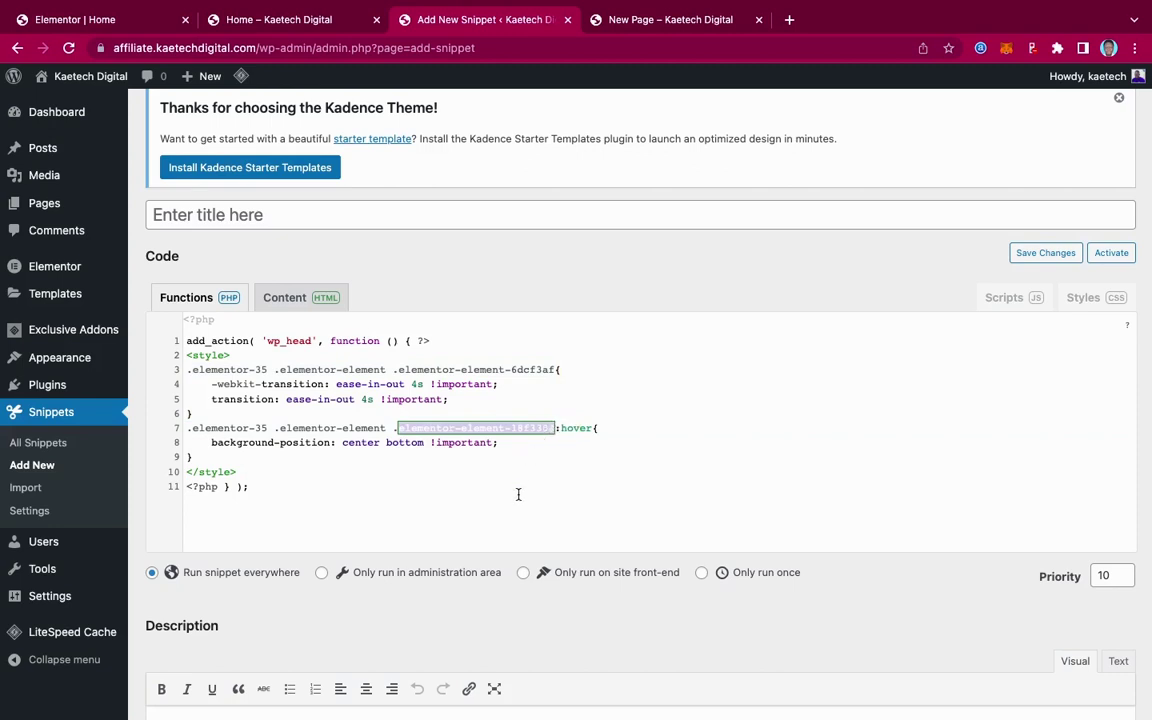
{"action": "key", "text": "ctrl+v"}
- Title the snippet HOME SCROLL, then save and activate it
{"action": "scroll", "coordinate": [298, 458], "scroll_direction": "down", "scroll_amount": 5}
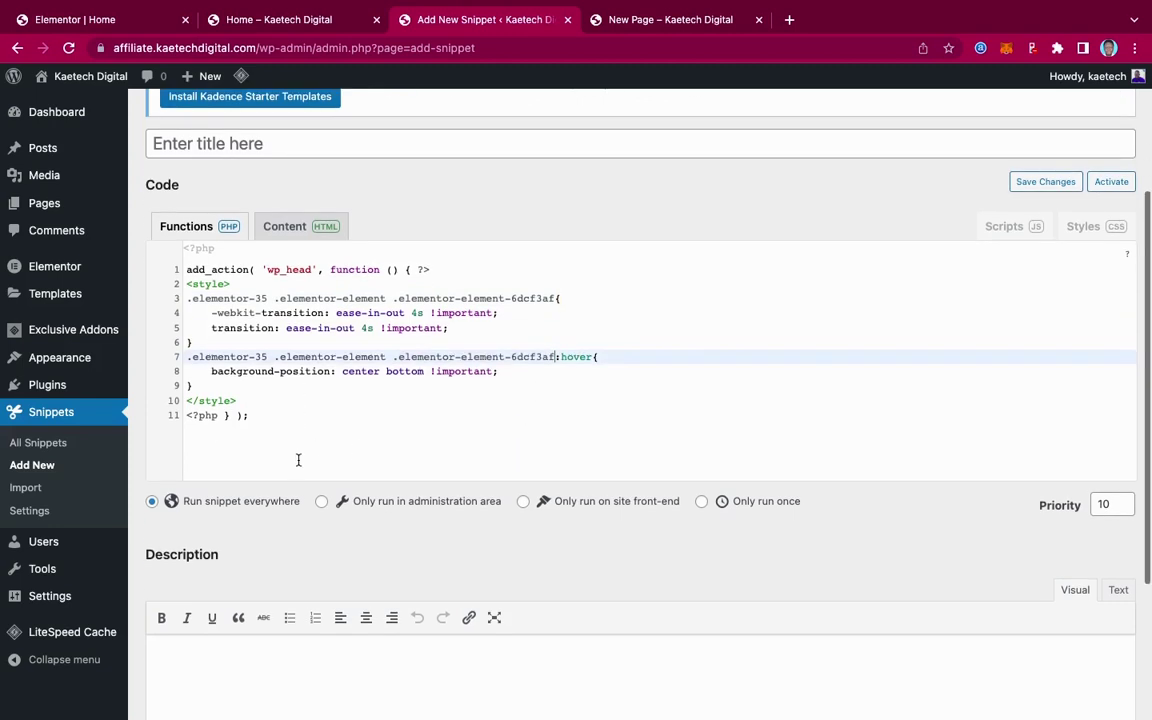
{"action": "scroll", "coordinate": [298, 458], "scroll_direction": "up", "scroll_amount": 7}
{"action": "scroll", "coordinate": [298, 458], "scroll_direction": "up", "scroll_amount": 1}
{"action": "left_click", "coordinate": [218, 323]}
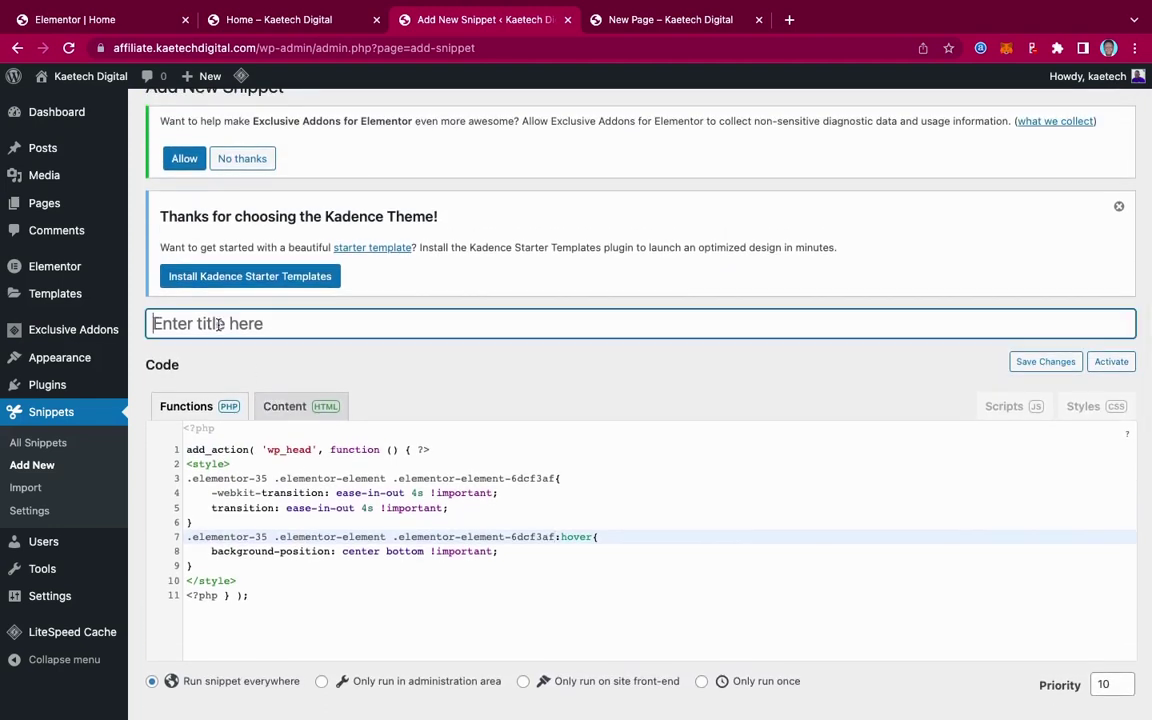
{"action": "type", "text": "HOME SC"}
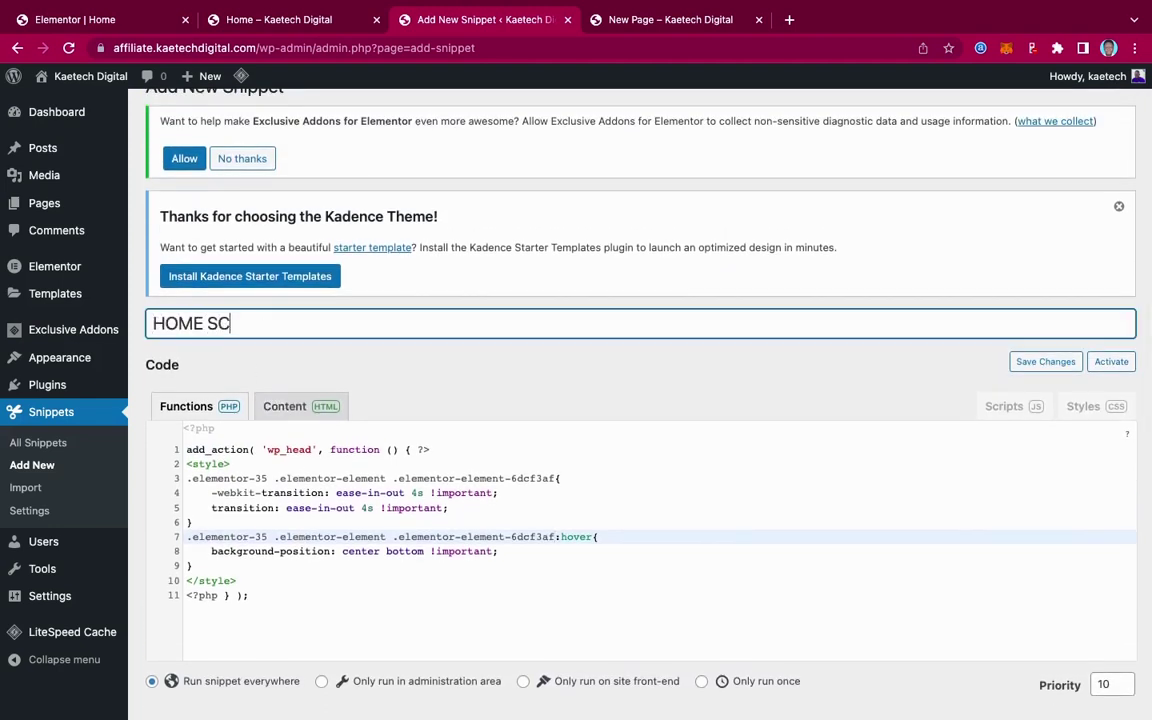
{"action": "type", "text": "ROLL"}
{"action": "scroll", "coordinate": [329, 406], "scroll_direction": "down", "scroll_amount": 5}
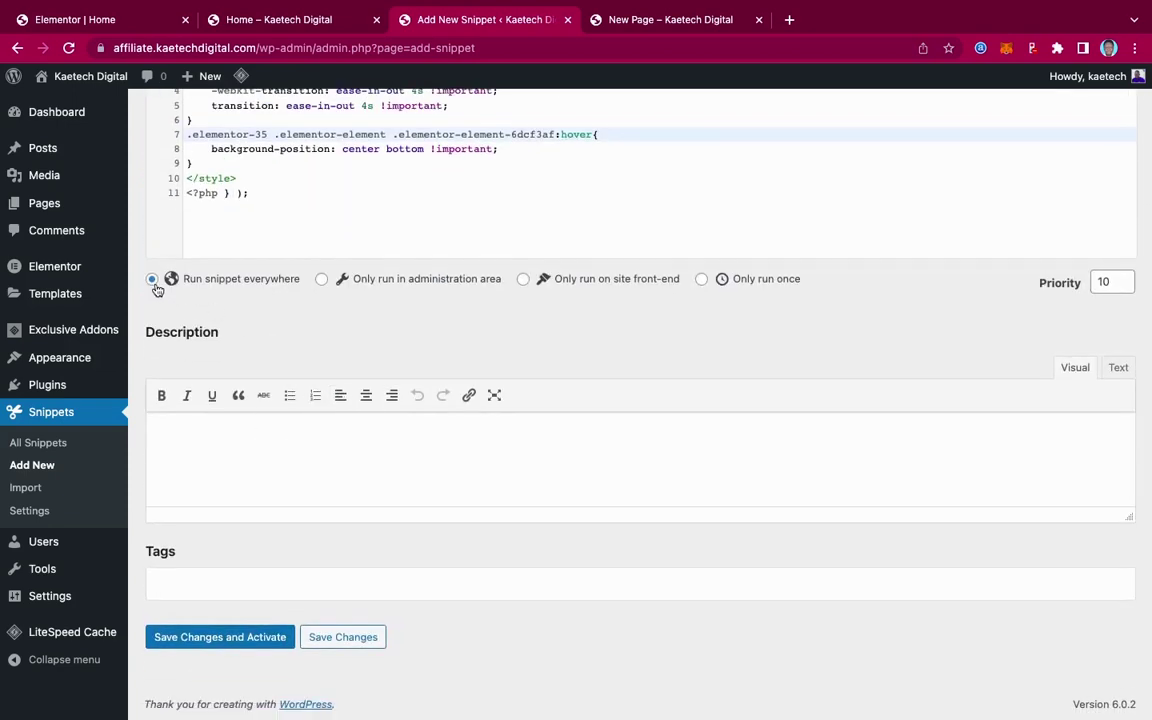
{"action": "left_click", "coordinate": [206, 640]}
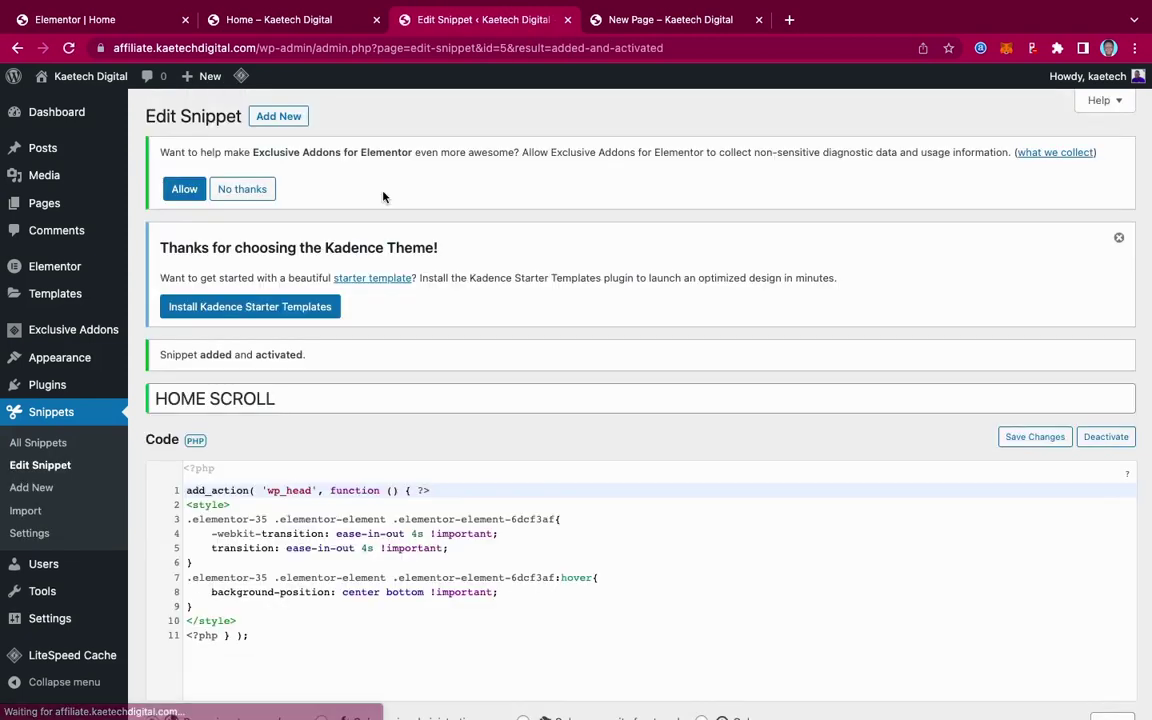
- Open the live Home page in a new browser tab from the Elementor editor and test the capture's hover scroll
{"action": "left_click", "coordinate": [121, 25]}
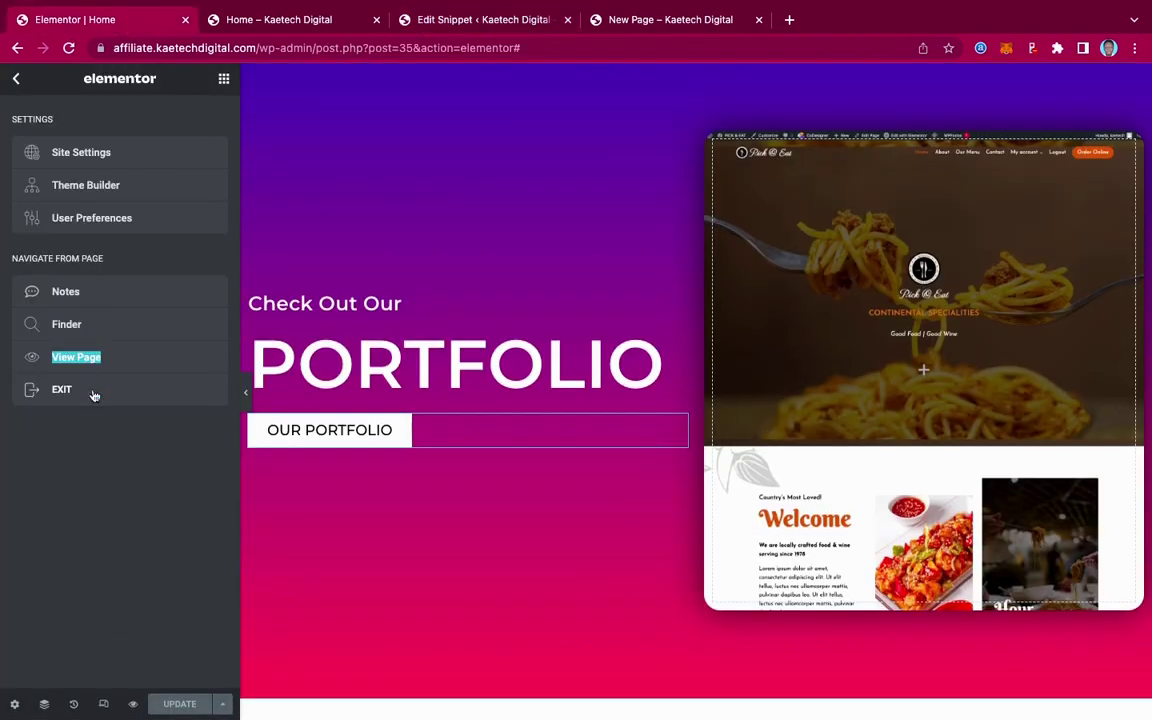
{"action": "right_click", "coordinate": [82, 358]}
{"action": "left_click", "coordinate": [108, 375]}
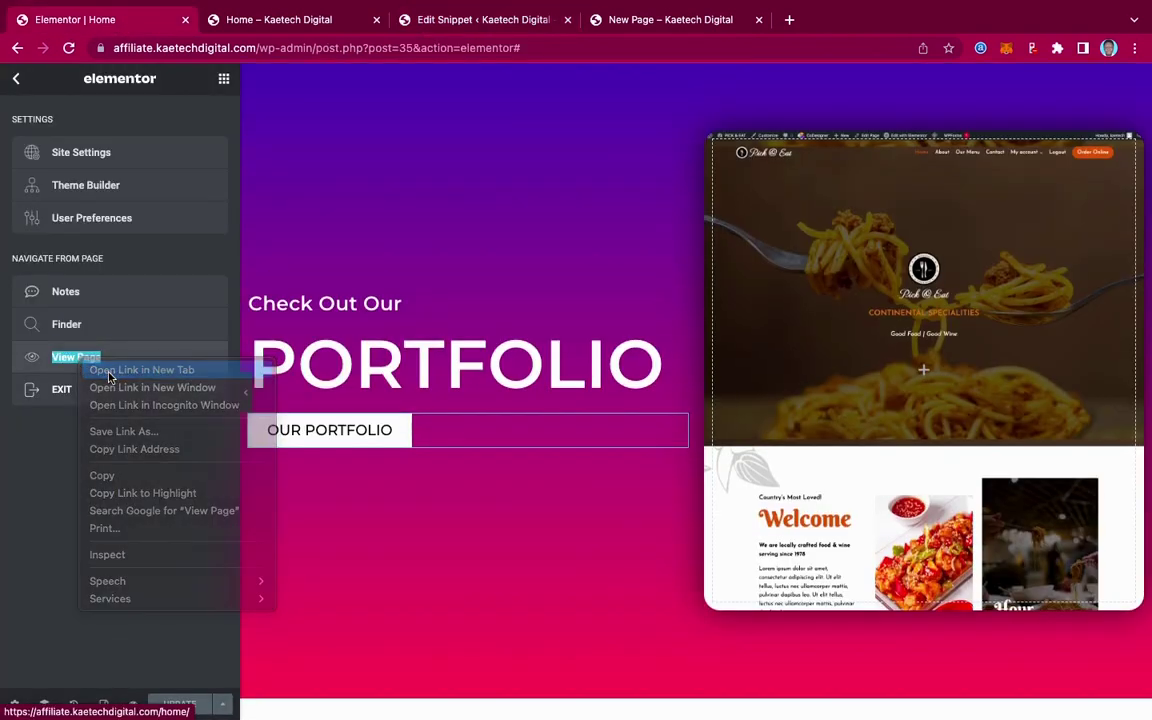
{"action": "left_click", "coordinate": [295, 20]}
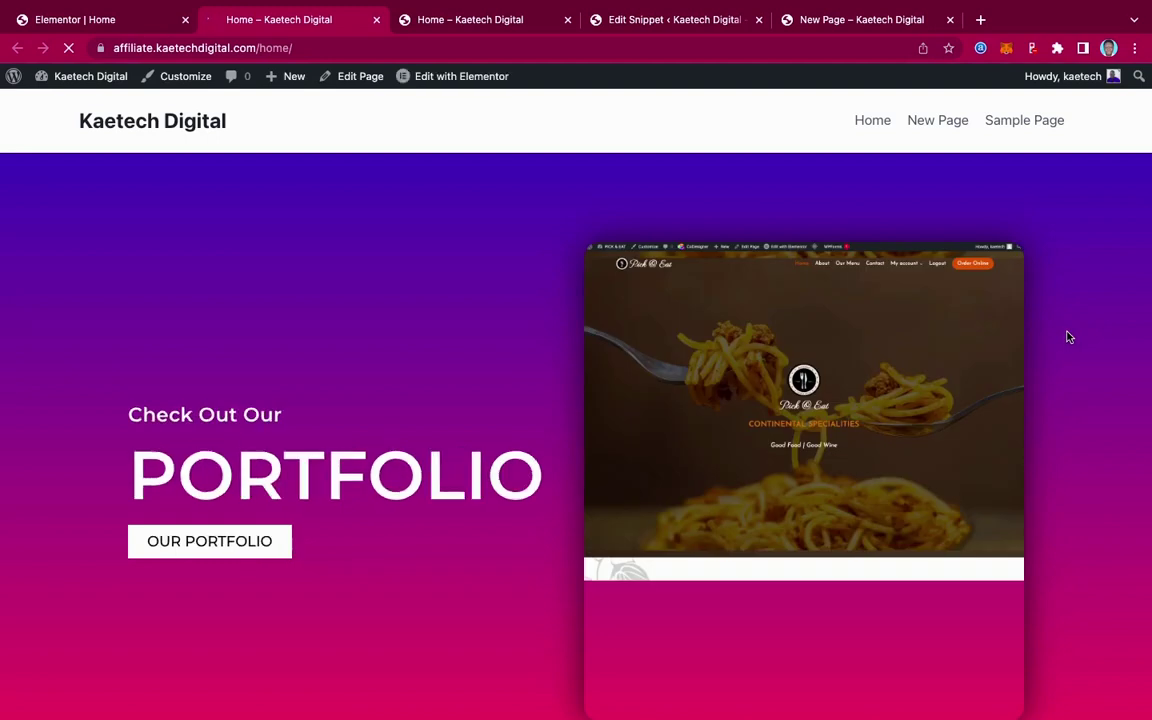
{"action": "scroll", "coordinate": [1070, 335], "scroll_direction": "down", "scroll_amount": 2}
{"action": "scroll", "coordinate": [1068, 336], "scroll_direction": "up", "scroll_amount": 1}
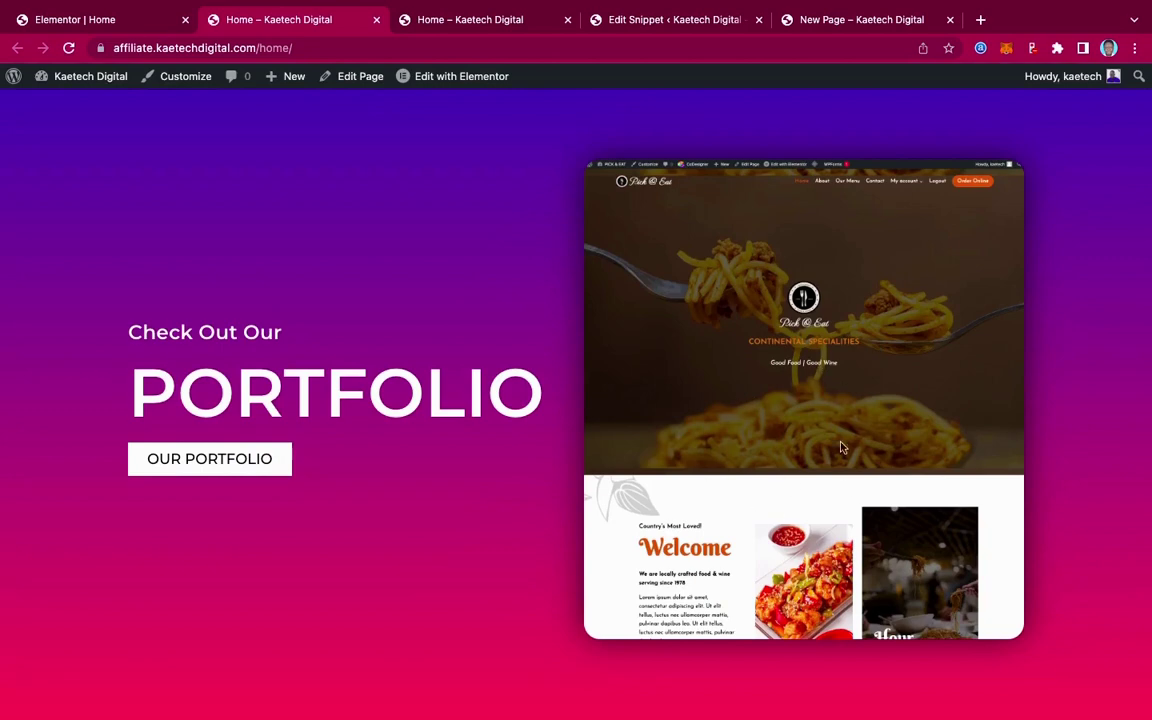
- Review the selectors in the saved HOME SCROLL snippet's code
{"action": "left_click", "coordinate": [656, 22]}
{"action": "scroll", "coordinate": [561, 398], "scroll_direction": "down", "scroll_amount": 1}
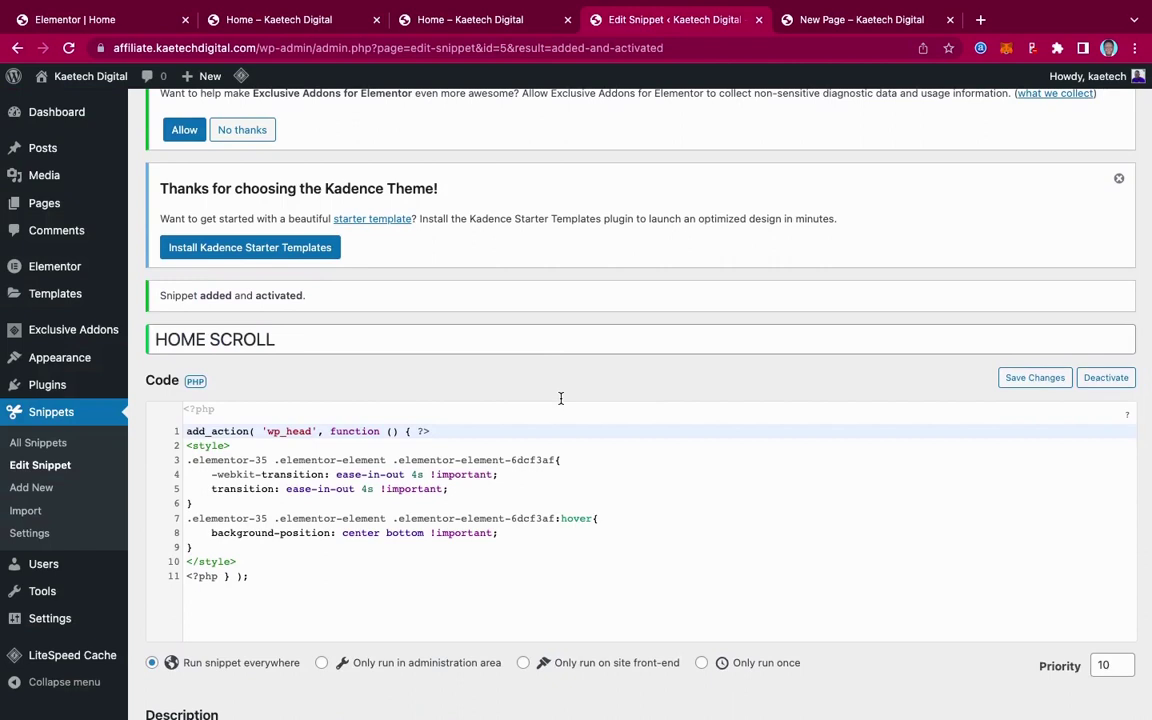
{"action": "scroll", "coordinate": [561, 398], "scroll_direction": "up", "scroll_amount": 1}
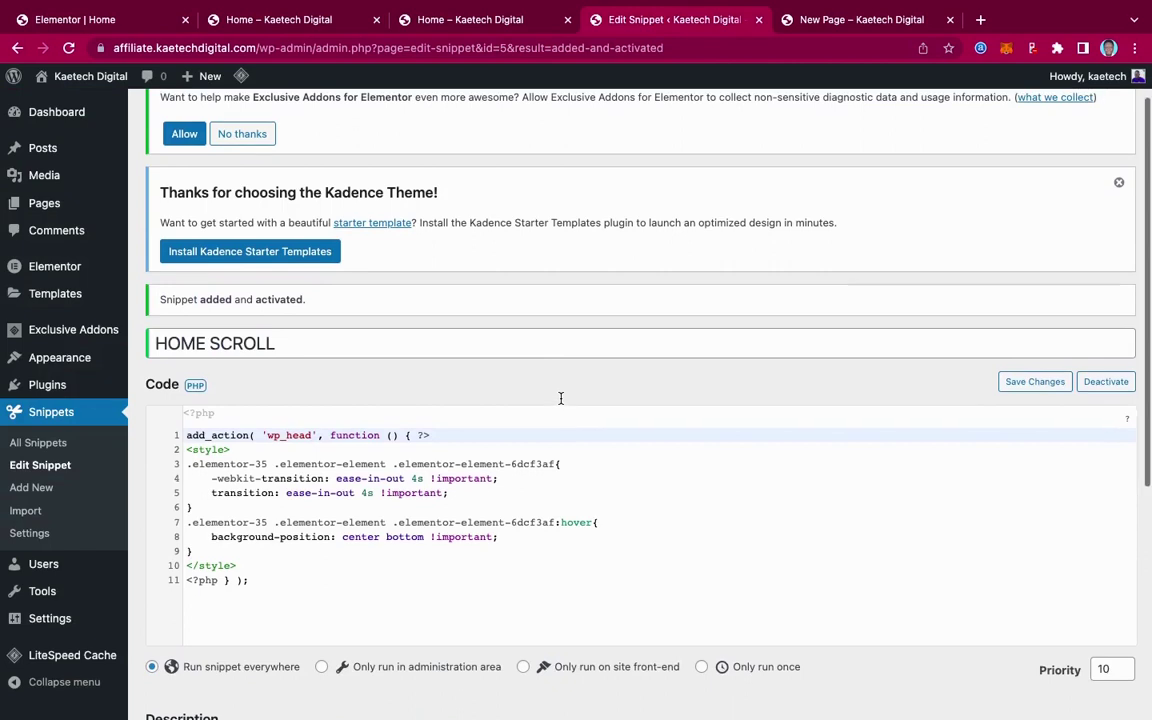
- In the inspected Home page markup, select the inner section's class elementor-element-598d589 and examine its parent elements
{"action": "left_click", "coordinate": [481, 25]}
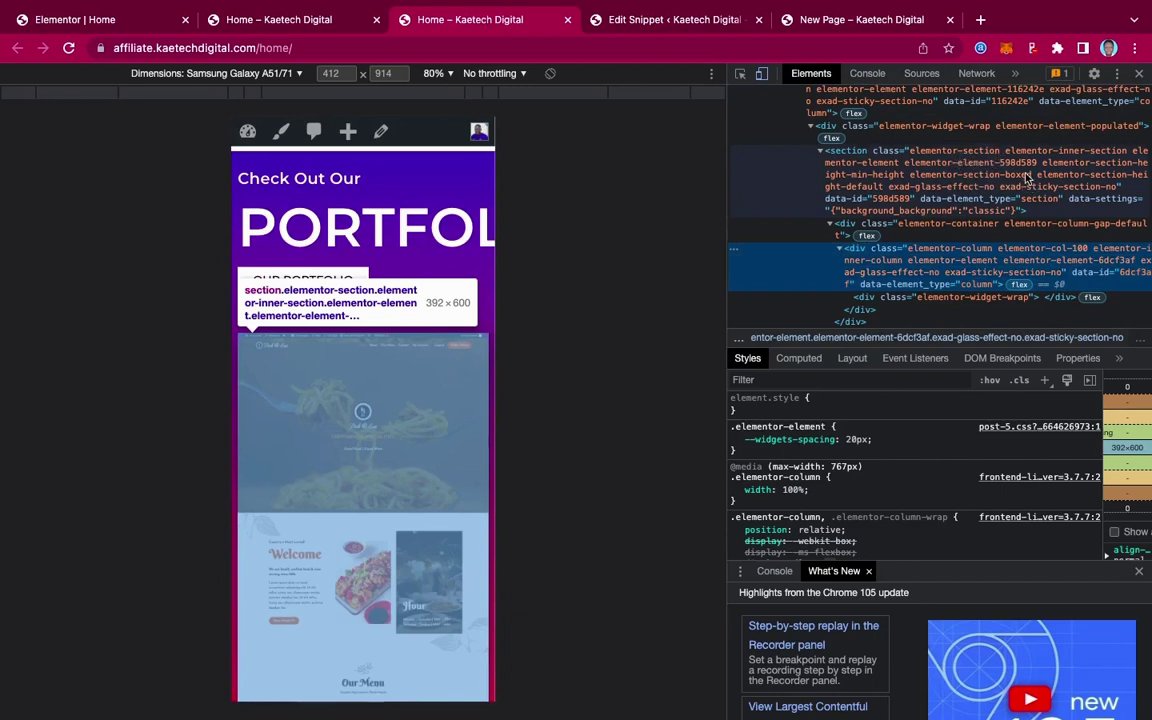
{"action": "left_click", "coordinate": [918, 165]}
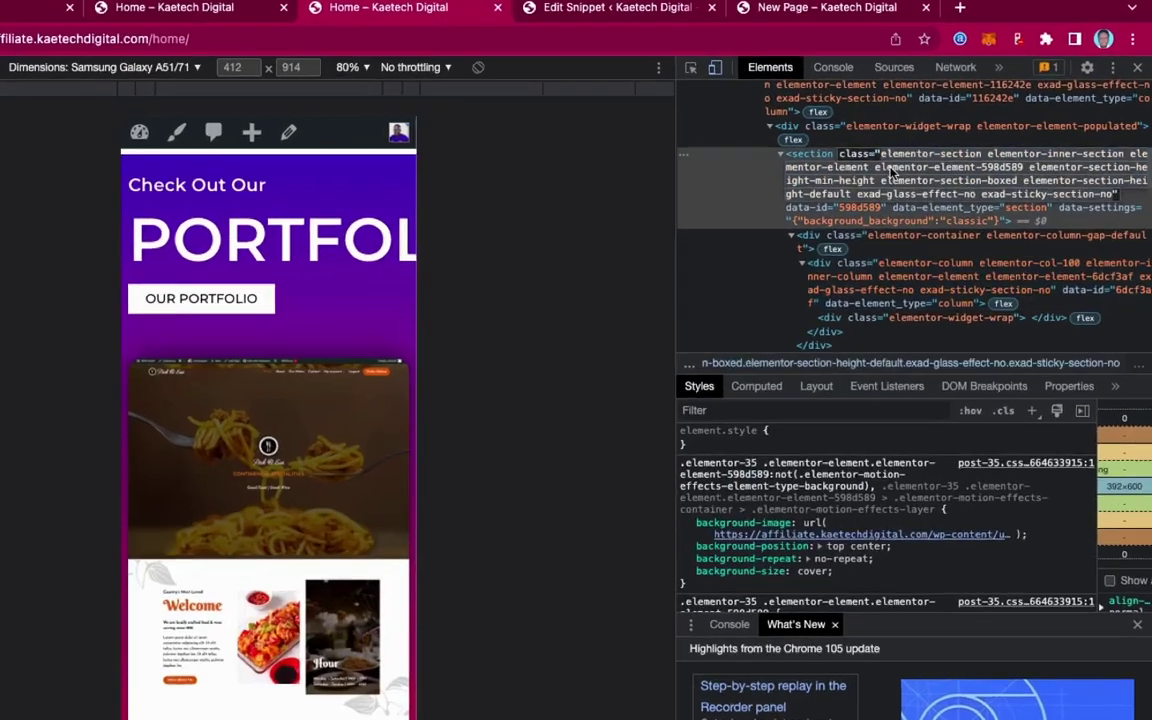
{"action": "double_click", "coordinate": [919, 167]}
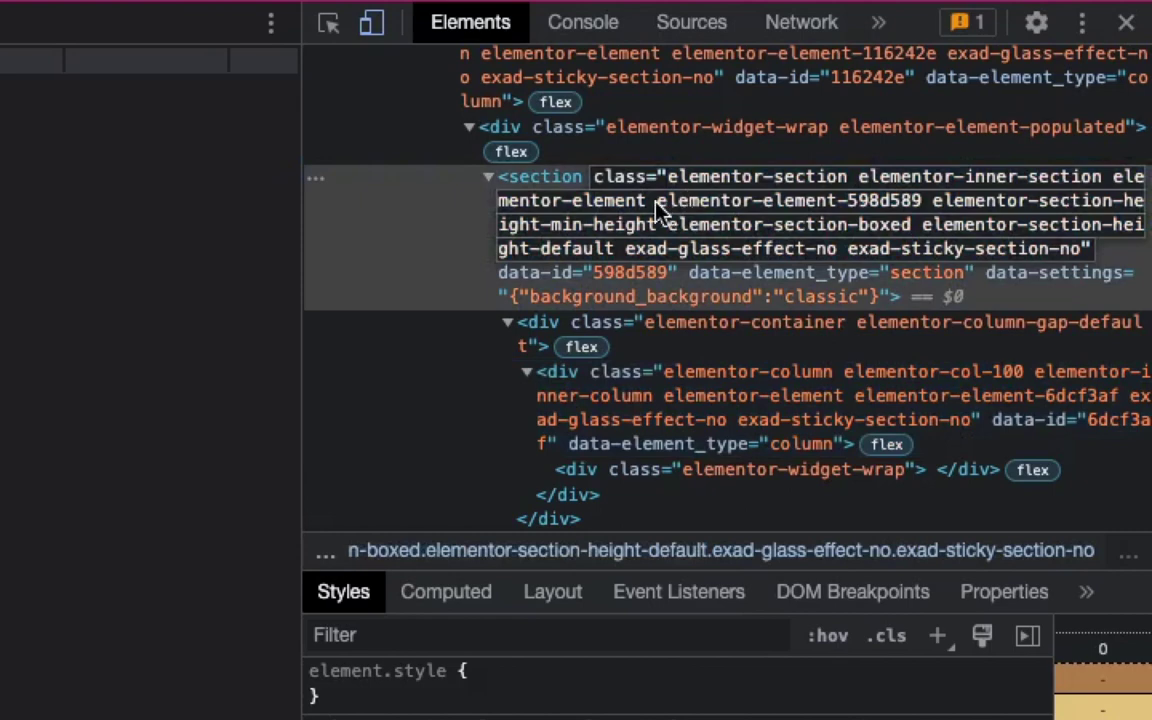
{"action": "left_click_drag", "start_coordinate": [660, 205], "coordinate": [838, 203]}
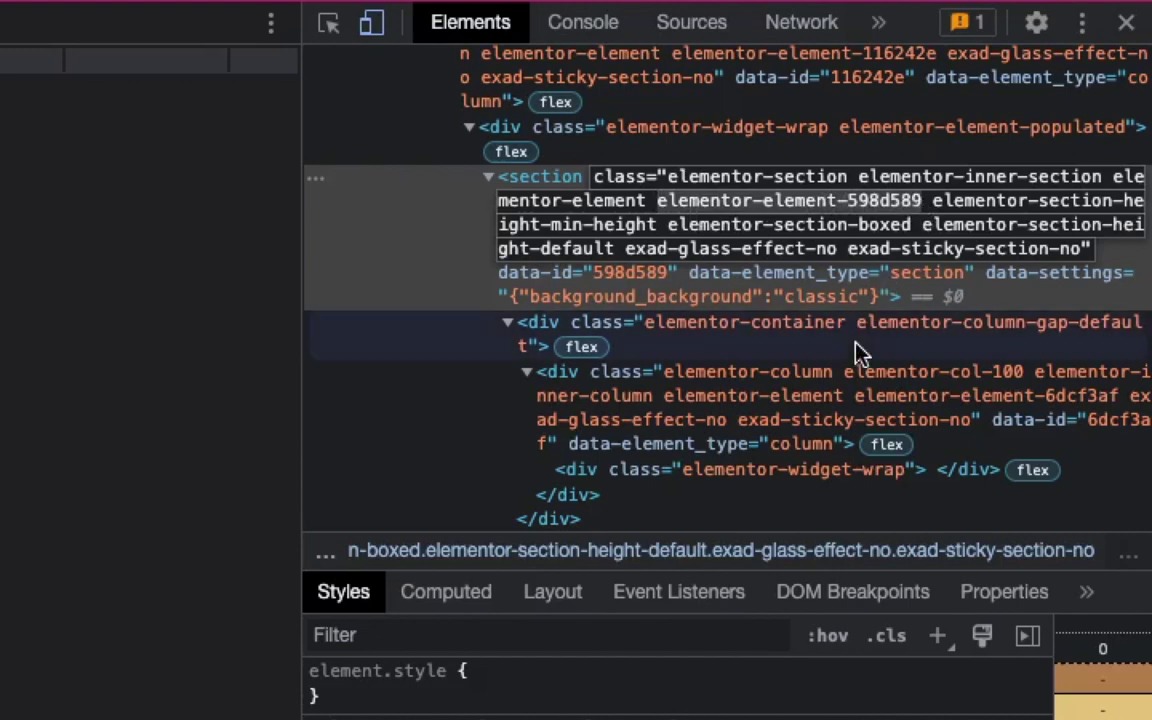
{"action": "scroll", "coordinate": [856, 350], "scroll_direction": "up", "scroll_amount": 5}
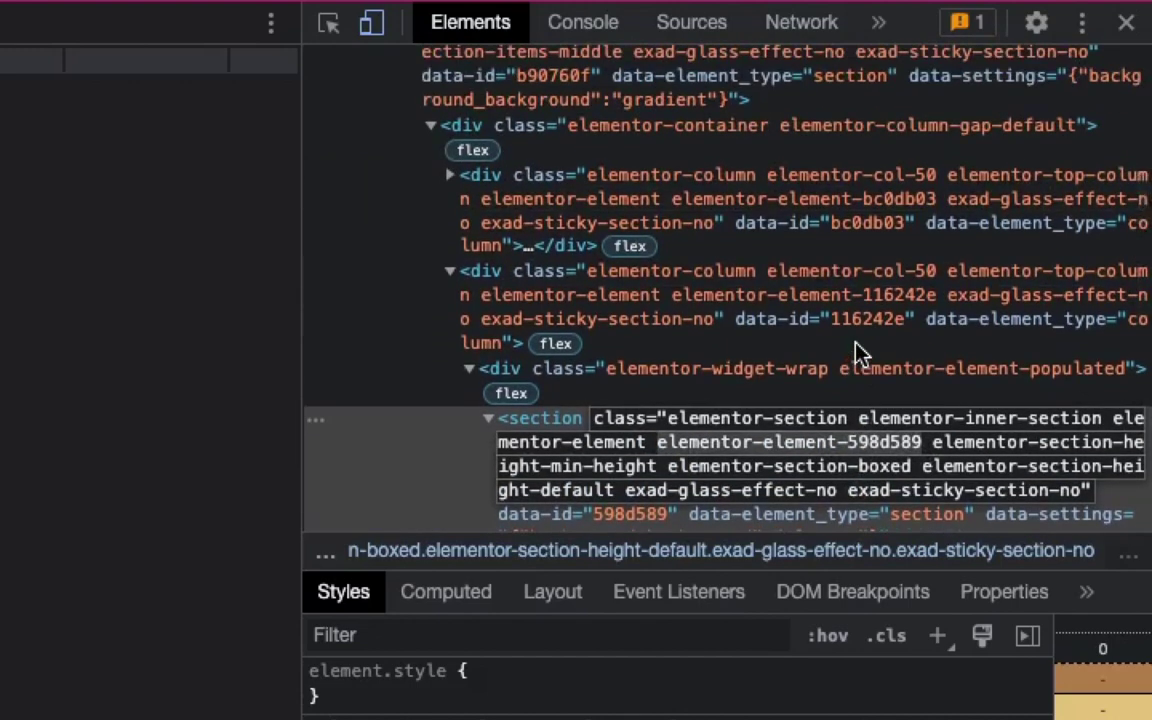
- Replace the last class with elementor-element-598d589 in both CSS rules of the HOME SCROLL snippet, then save the changes
{"action": "scroll", "coordinate": [856, 350], "scroll_direction": "down", "scroll_amount": 13}
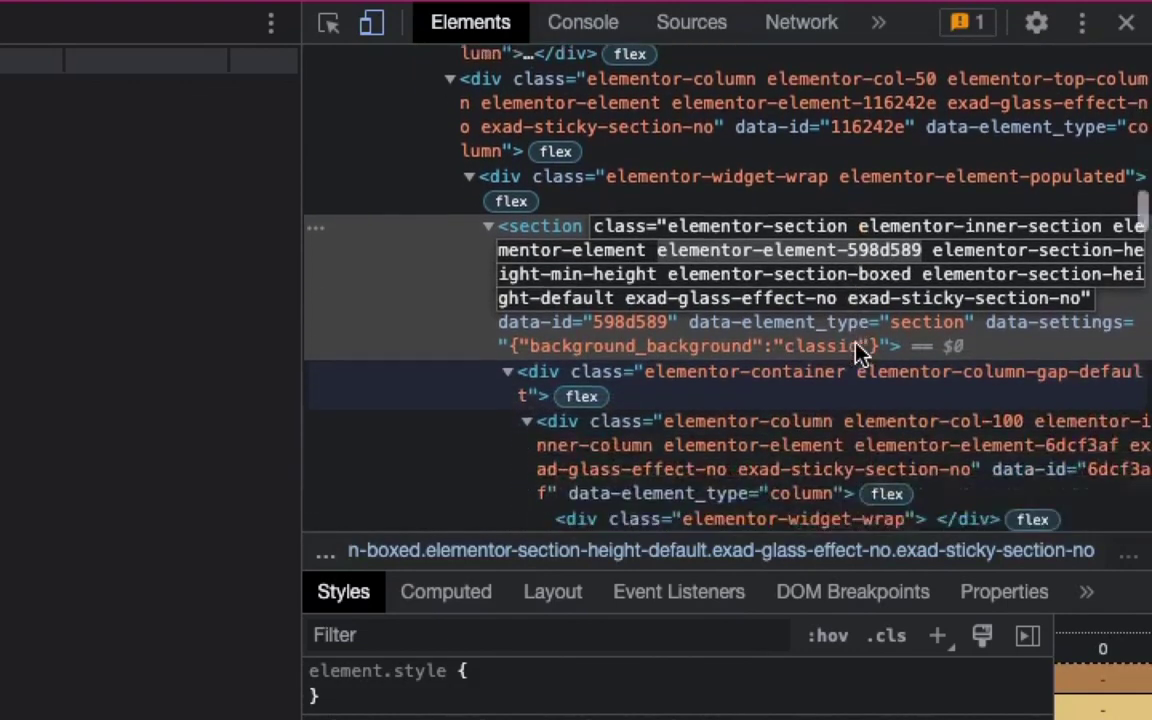
{"action": "scroll", "coordinate": [856, 346], "scroll_direction": "up", "scroll_amount": 12}
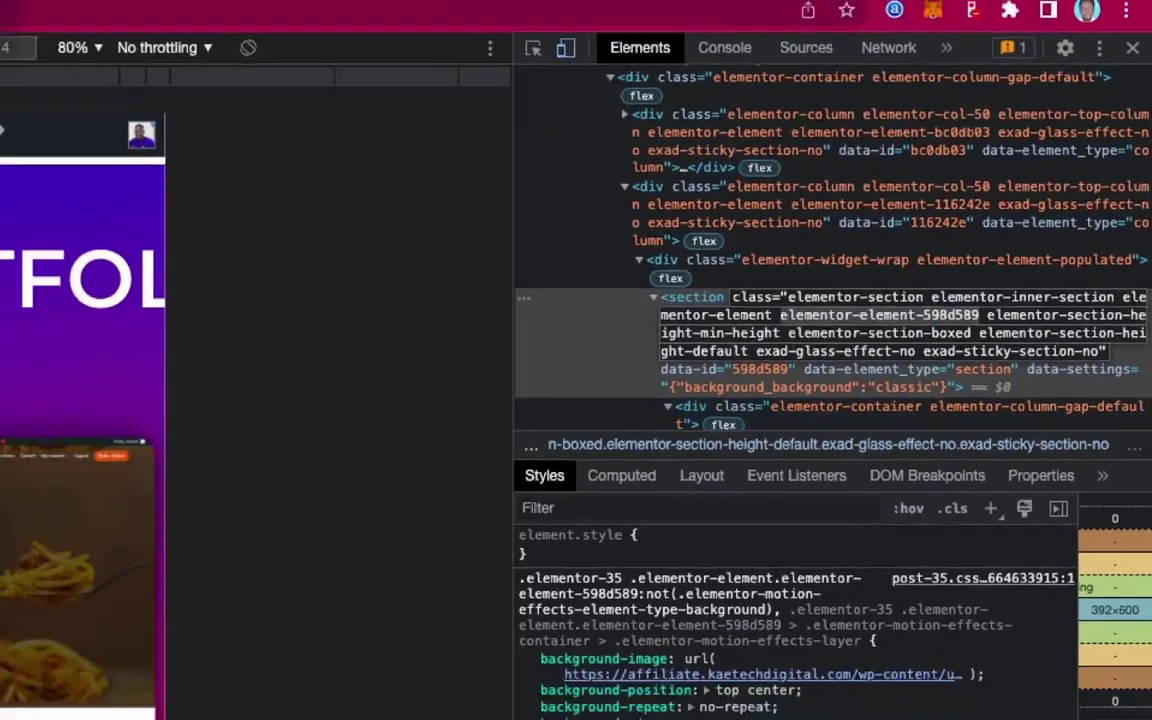
{"action": "left_click", "coordinate": [478, 15]}
{"action": "left_click", "coordinate": [612, 20]}
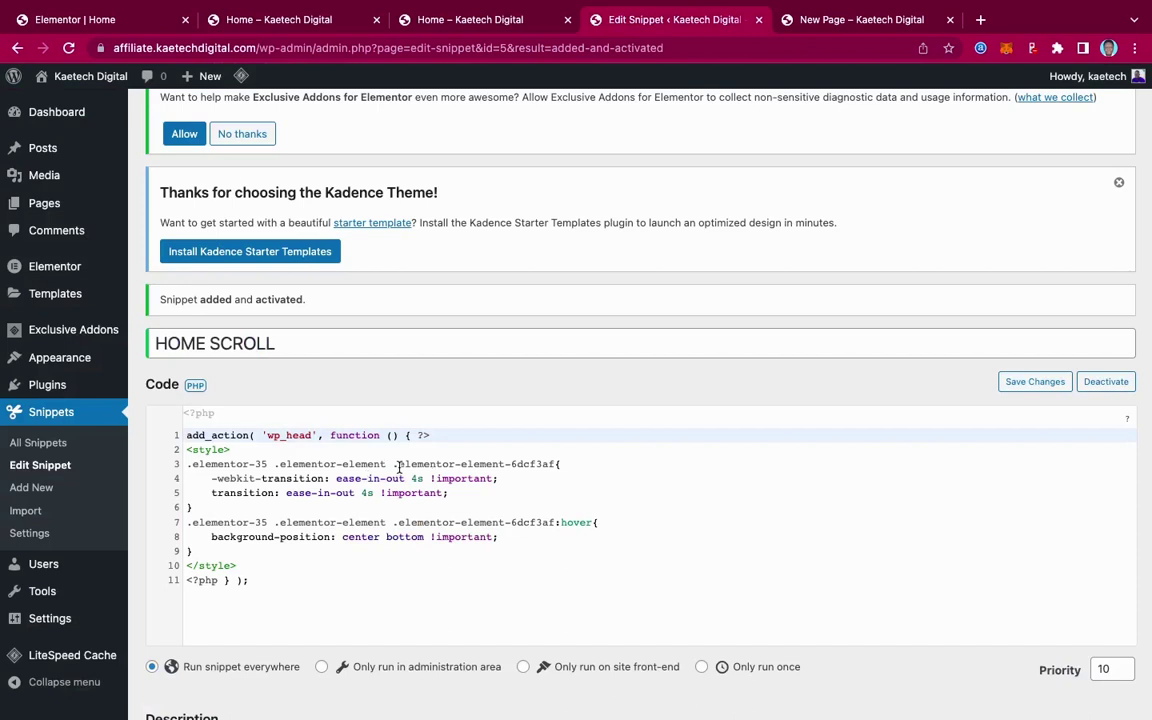
{"action": "left_click_drag", "start_coordinate": [398, 465], "coordinate": [558, 465]}
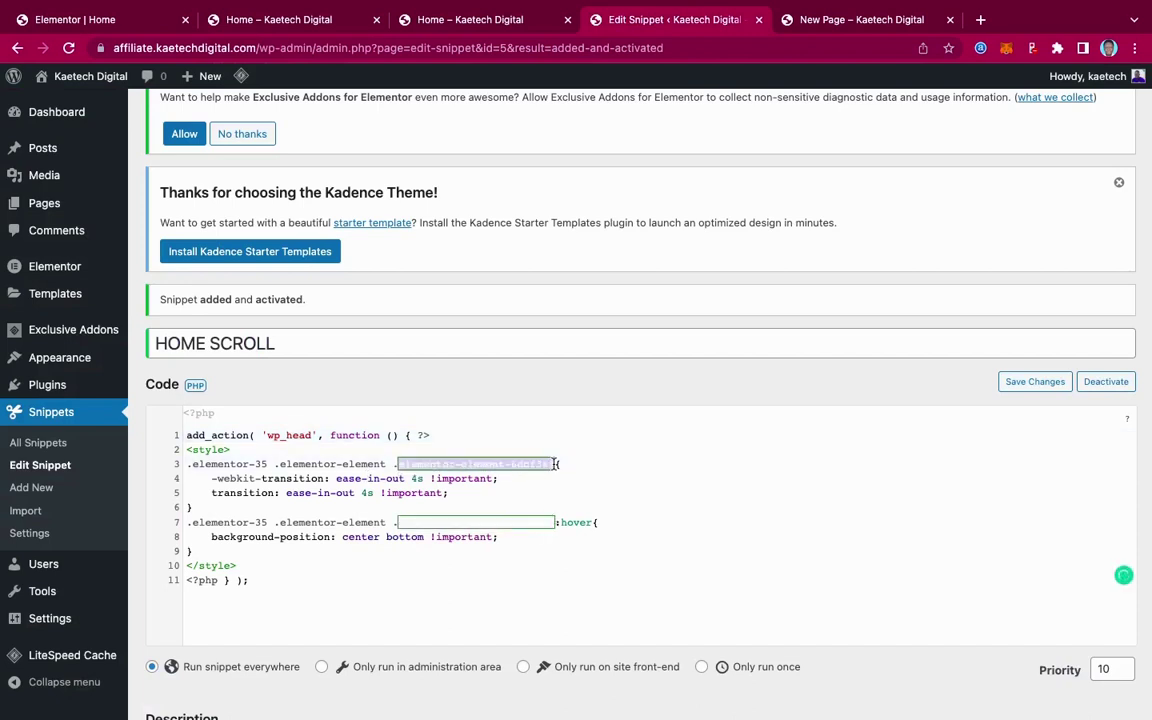
{"action": "type", "text": "elementor-element-598d589"}
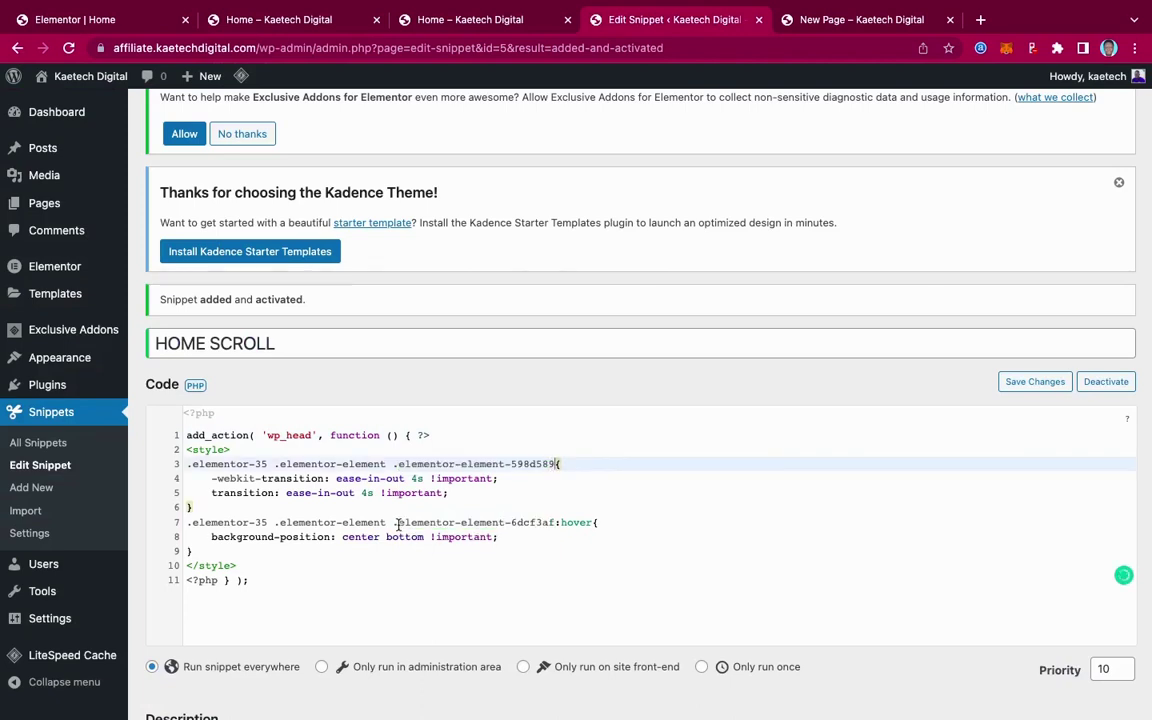
{"action": "left_click_drag", "start_coordinate": [398, 522], "coordinate": [553, 523]}
{"action": "type", "text": "elementor-element-598d589"}
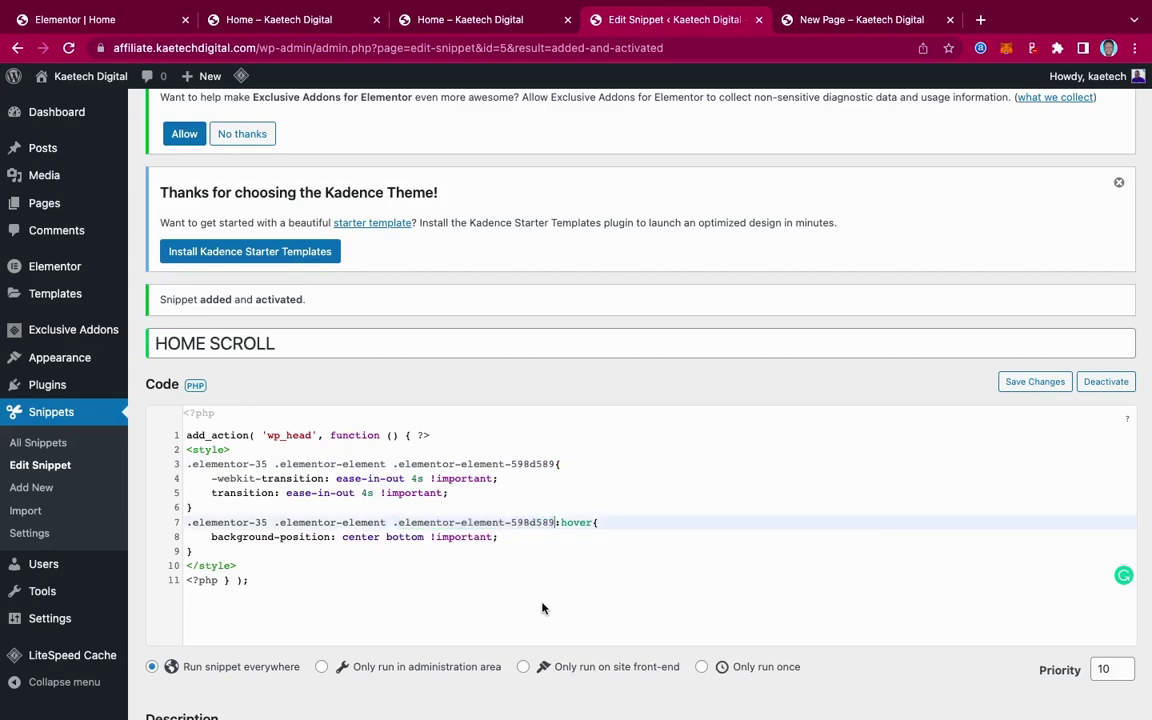
{"action": "scroll", "coordinate": [494, 552], "scroll_direction": "down", "scroll_amount": 4}
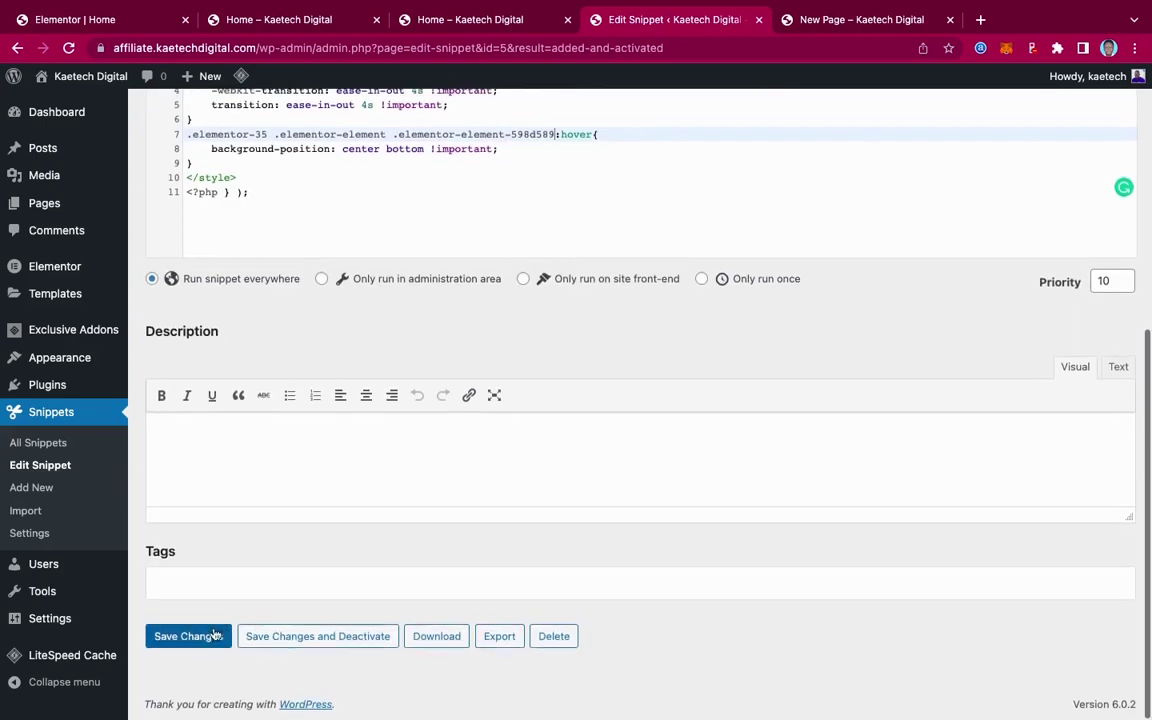
{"action": "left_click", "coordinate": [190, 636]}
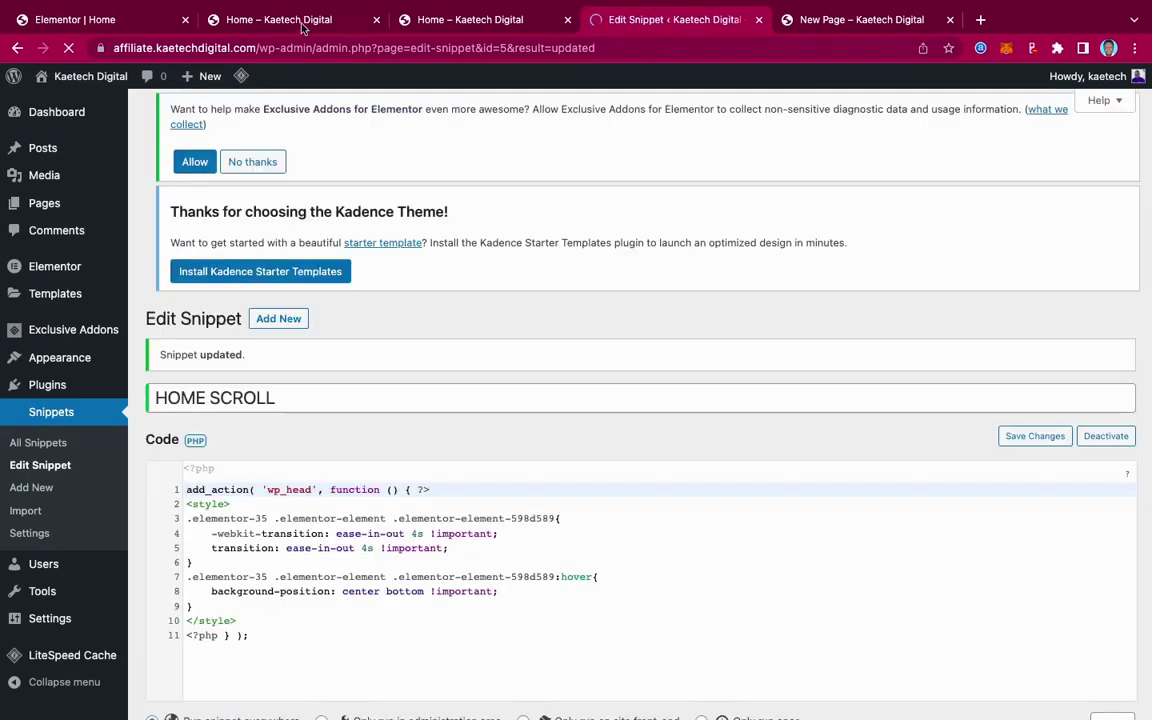
- Reload the live Home page and test the website capture's scroll on hover
{"action": "left_click", "coordinate": [302, 20]}
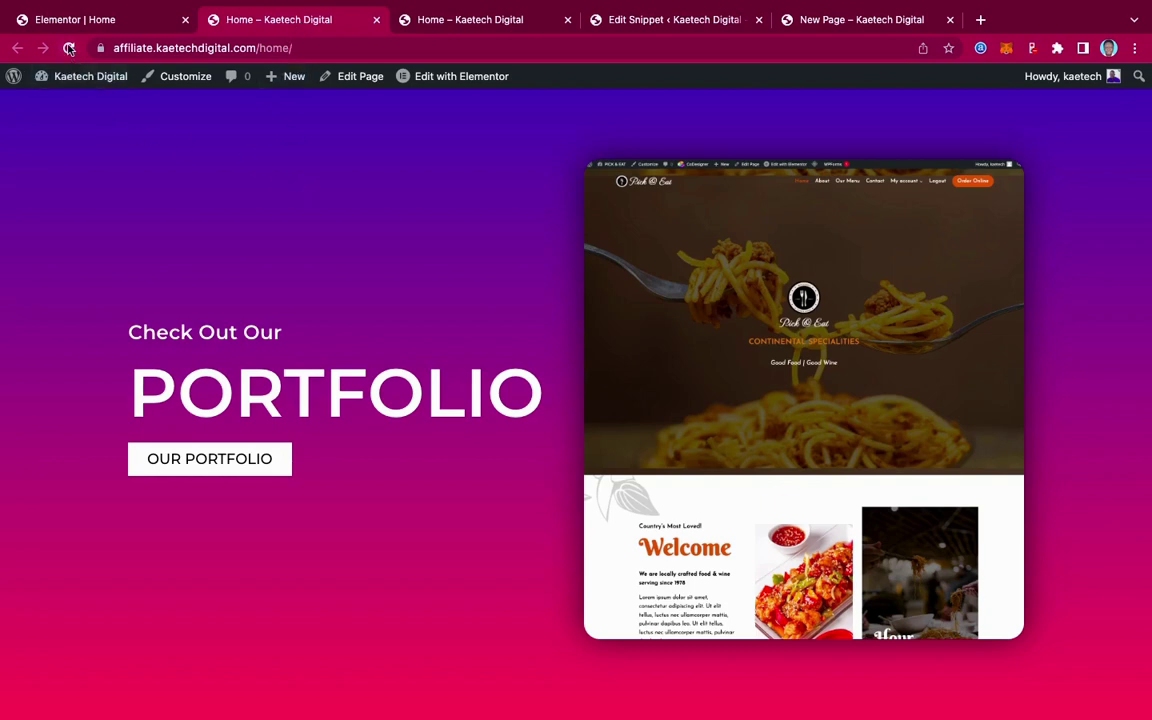
{"action": "left_click", "coordinate": [69, 48]}
{"action": "mouse_move", "coordinate": [771, 373]}
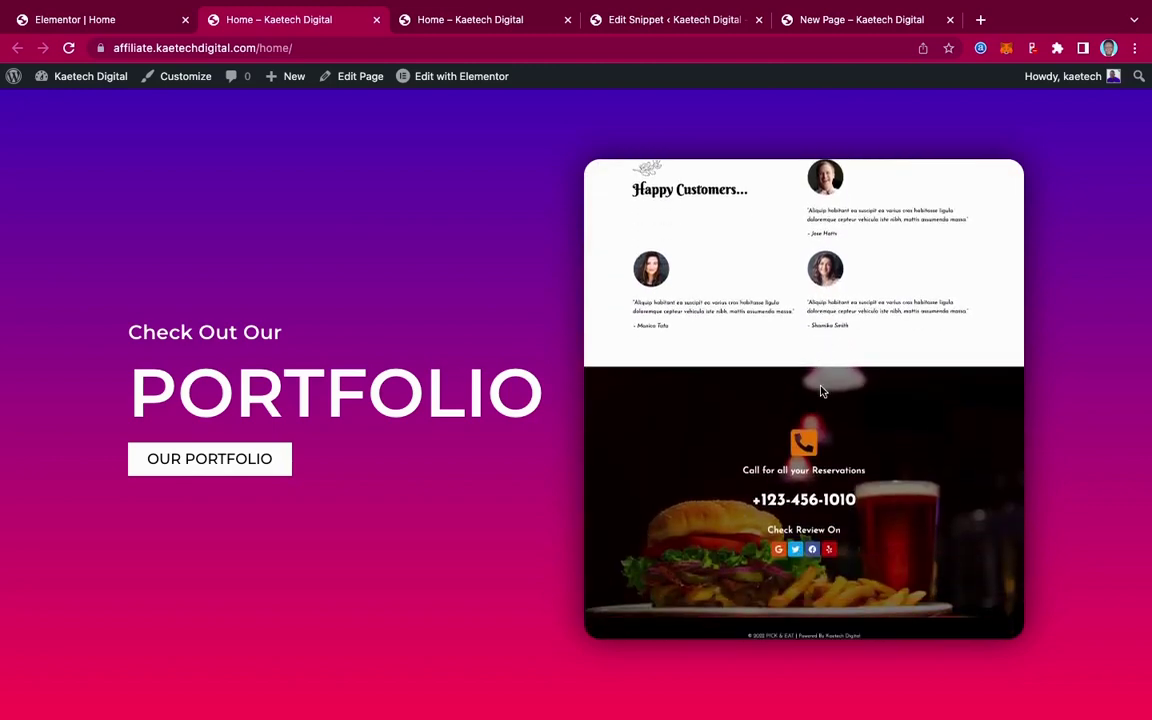
- Examine the inner section's parent elements in the inspected Home page markup, up to the wp-page container's class
{"action": "left_click", "coordinate": [683, 20]}
{"action": "left_click", "coordinate": [503, 22]}
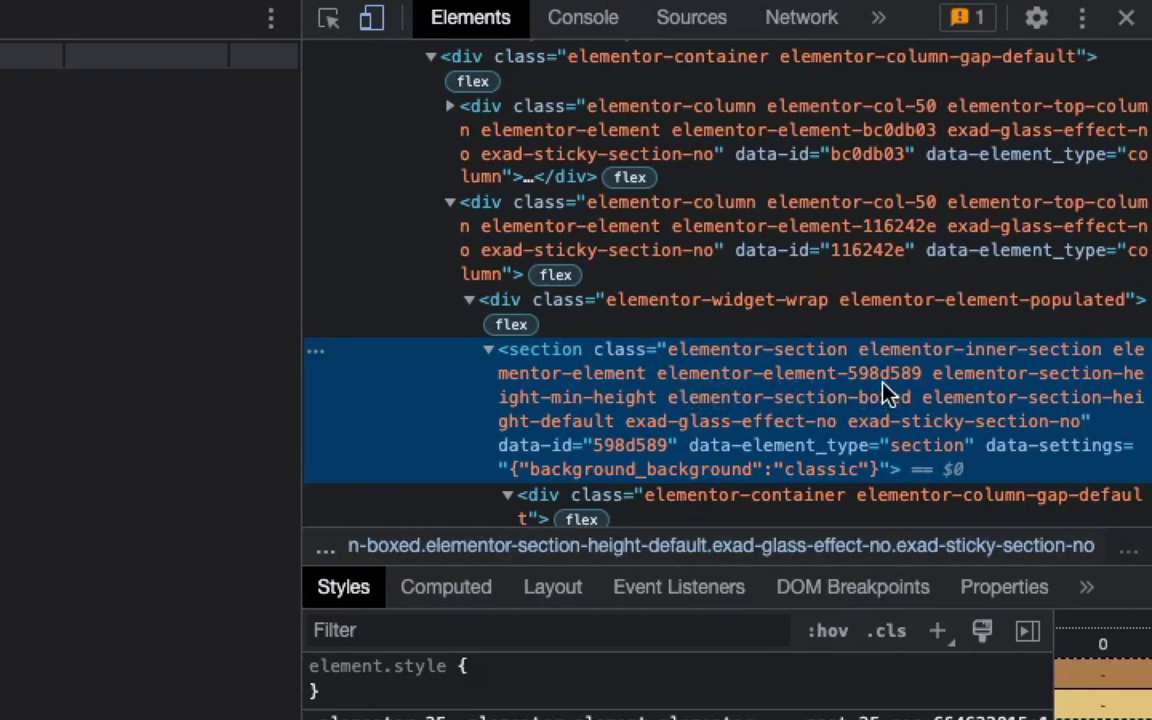
{"action": "scroll", "coordinate": [886, 393], "scroll_direction": "up", "scroll_amount": 3}
{"action": "scroll", "coordinate": [886, 393], "scroll_direction": "up", "scroll_amount": 4}
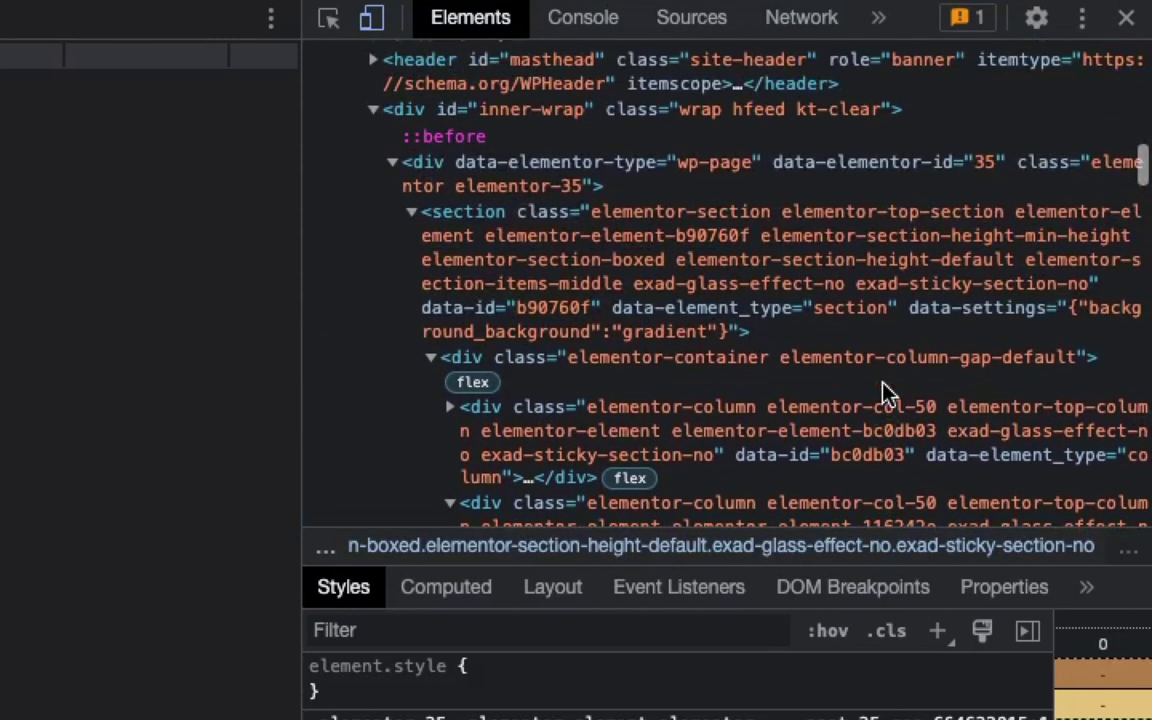
{"action": "scroll", "coordinate": [886, 393], "scroll_direction": "up", "scroll_amount": 2}
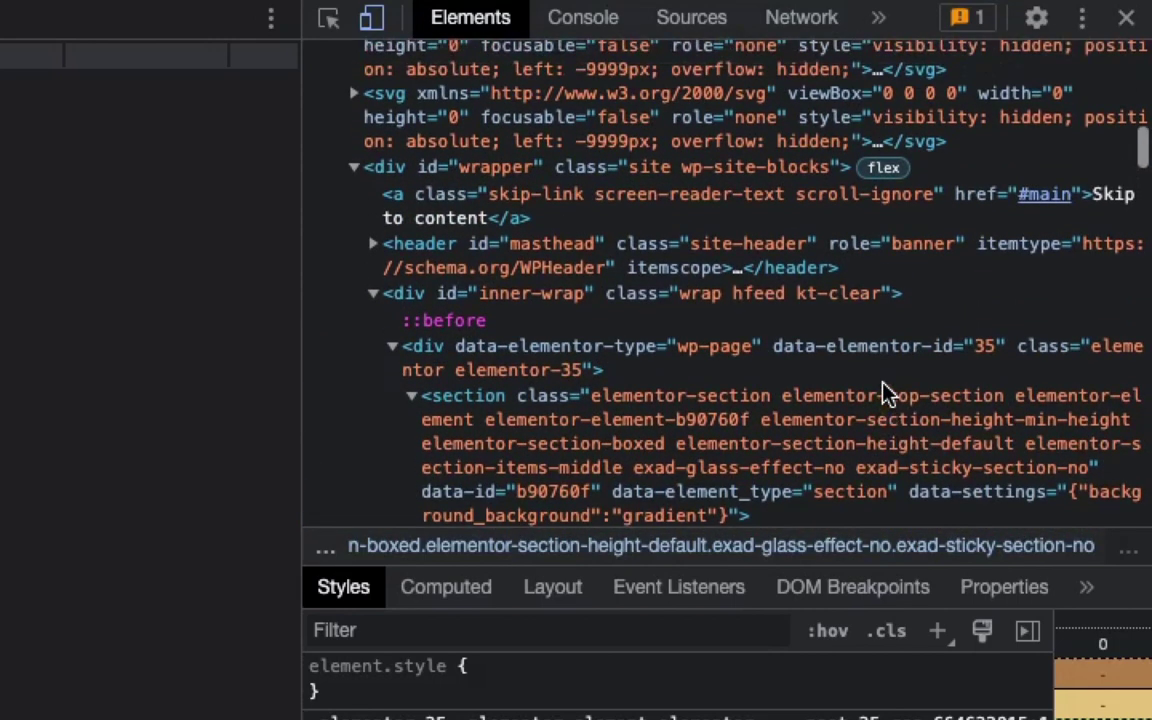
{"action": "scroll", "coordinate": [886, 393], "scroll_direction": "up", "scroll_amount": 2}
{"action": "scroll", "coordinate": [886, 393], "scroll_direction": "down", "scroll_amount": 3}
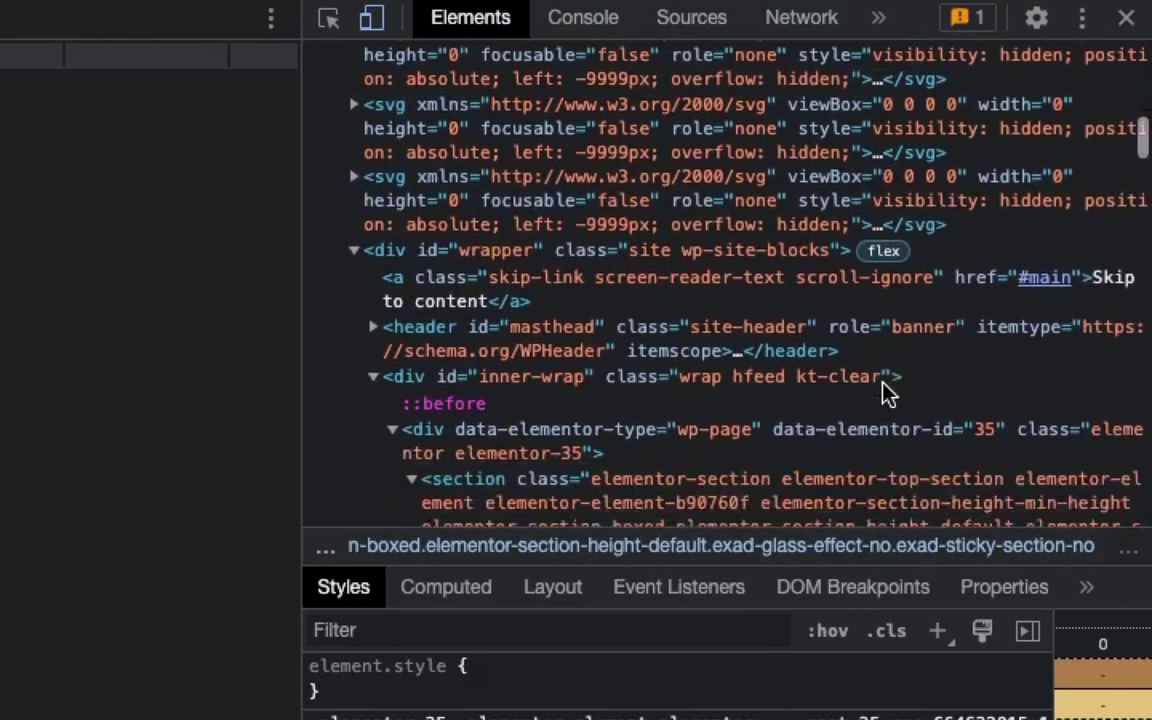
{"action": "scroll", "coordinate": [886, 393], "scroll_direction": "down", "scroll_amount": 1}
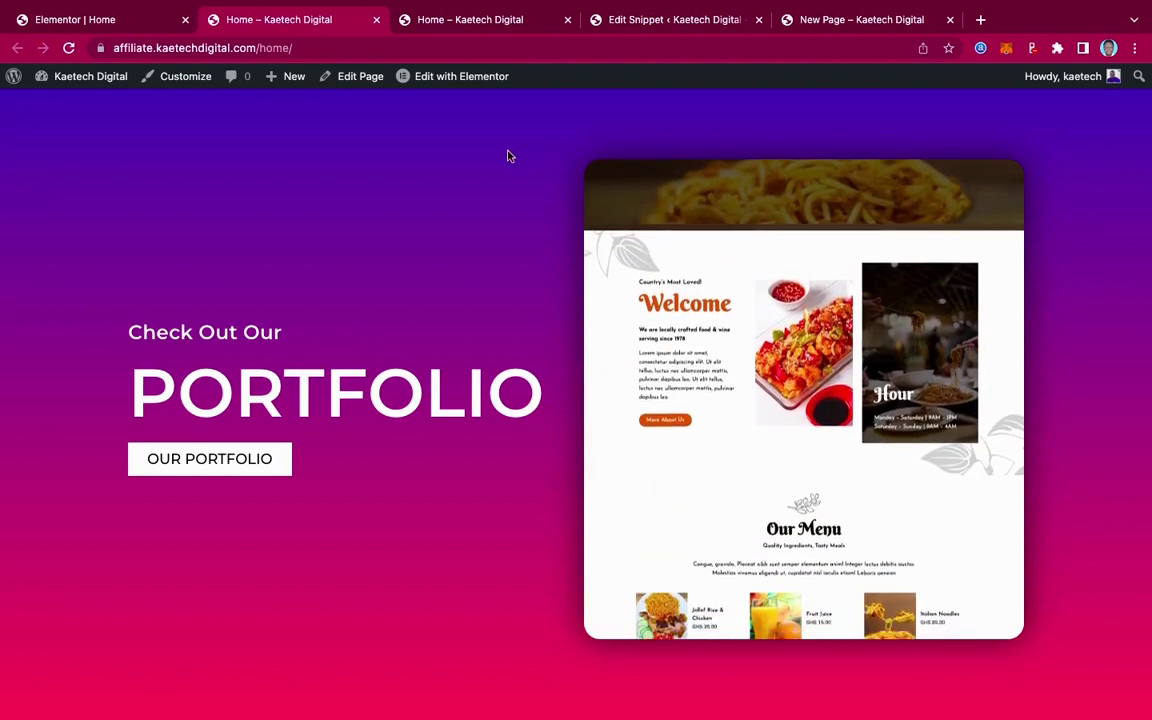
- Set the -webkit-transition duration in the HOME SCROLL snippet's code to 5s
{"action": "left_click", "coordinate": [679, 21]}
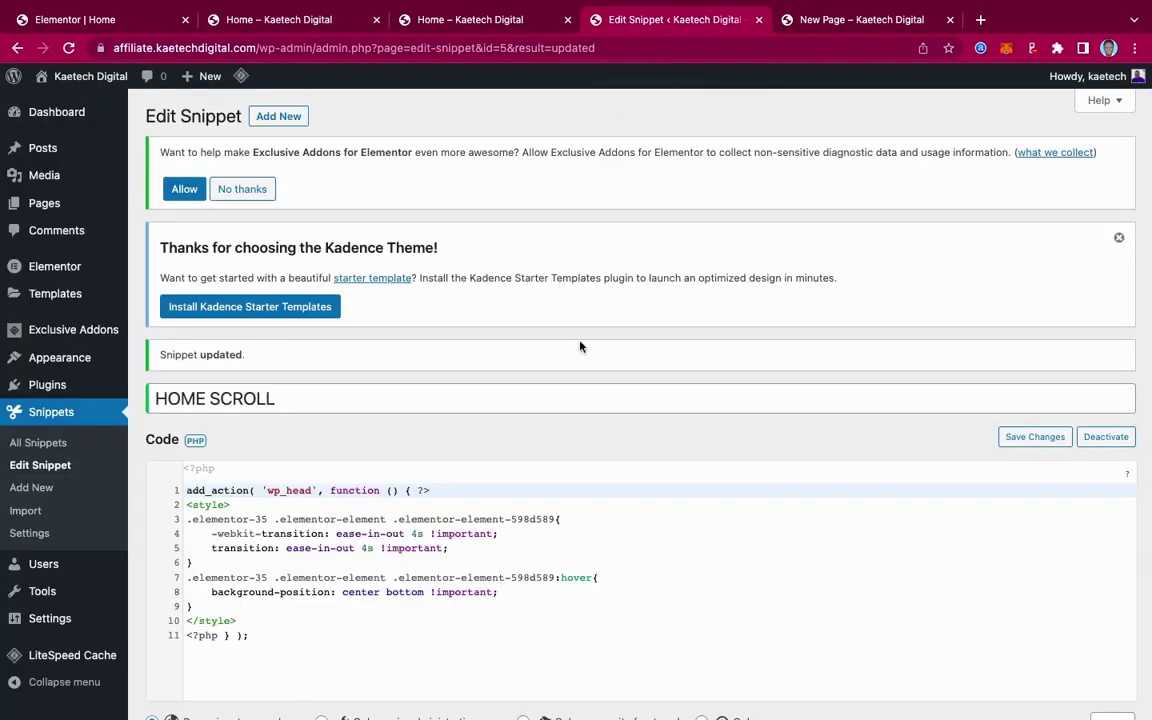
{"action": "scroll", "coordinate": [580, 346], "scroll_direction": "down", "scroll_amount": 2}
{"action": "scroll", "coordinate": [580, 346], "scroll_direction": "down", "scroll_amount": 1}
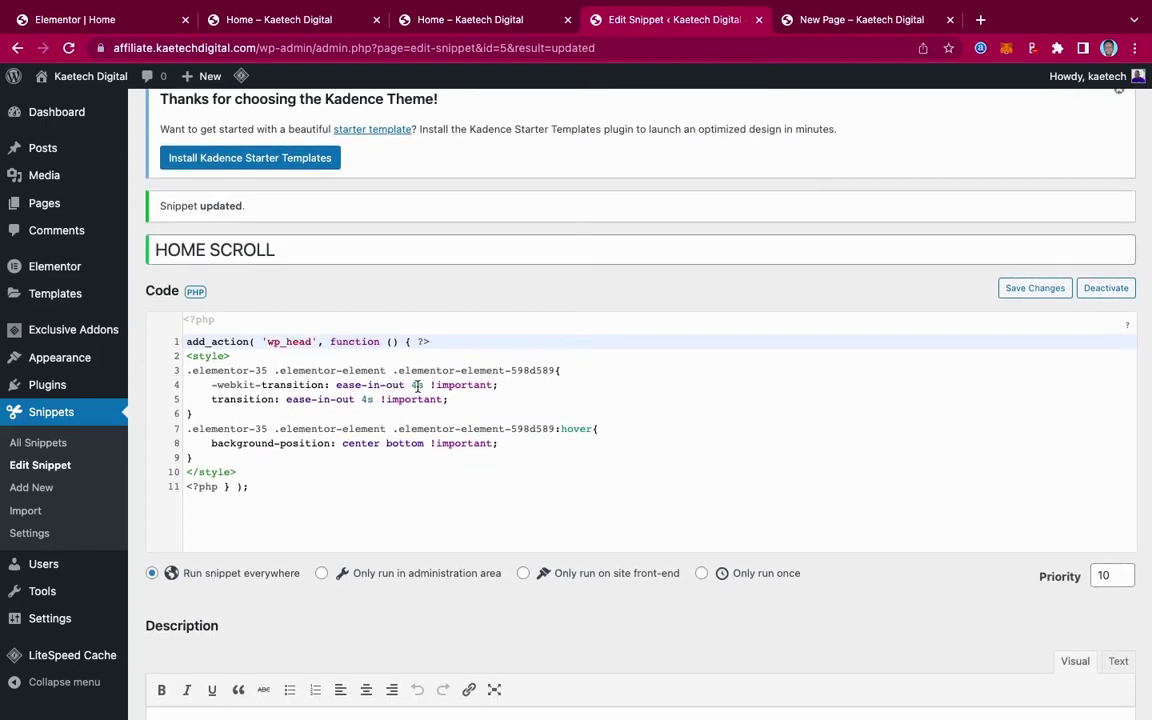
{"action": "left_click", "coordinate": [417, 385]}
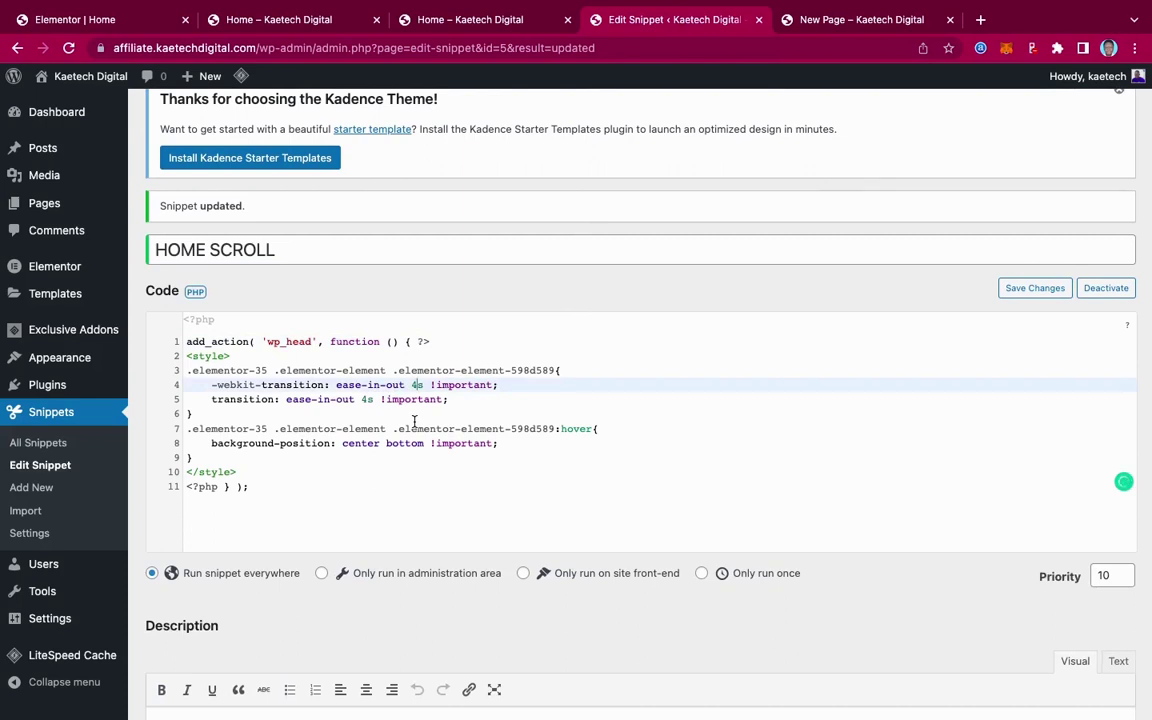
{"action": "type", "text": "5"}
{"action": "key", "text": "BackSpace"}
{"action": "key", "text": "BackSpace"}
{"action": "type", "text": "5"}
- Try 6s and 5s as the duration on the snippet's transition line, then set it back to 4s
{"action": "left_click", "coordinate": [367, 399]}
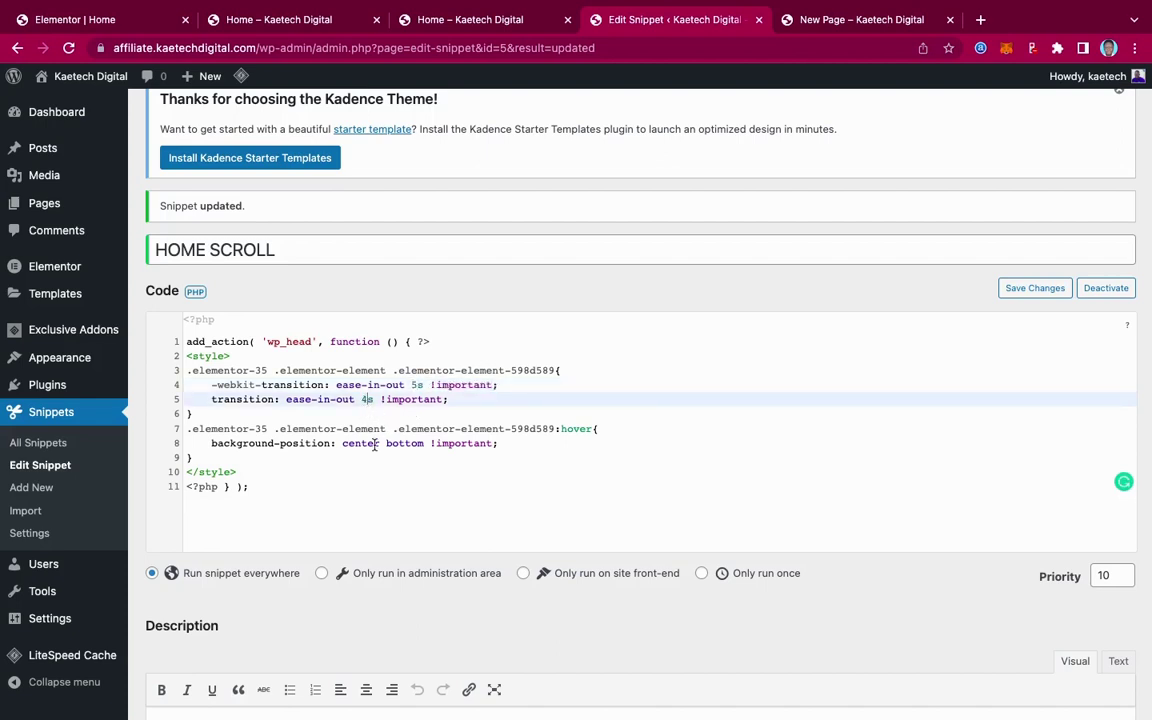
{"action": "key", "text": "BackSpace"}
{"action": "type", "text": "6"}
{"action": "key", "text": "BackSpace"}
{"action": "type", "text": "5"}
{"action": "key", "text": "BackSpace"}
{"action": "type", "text": "4"}
- Set the snippet's -webkit-transition duration back to 4s
{"action": "left_click", "coordinate": [415, 384]}
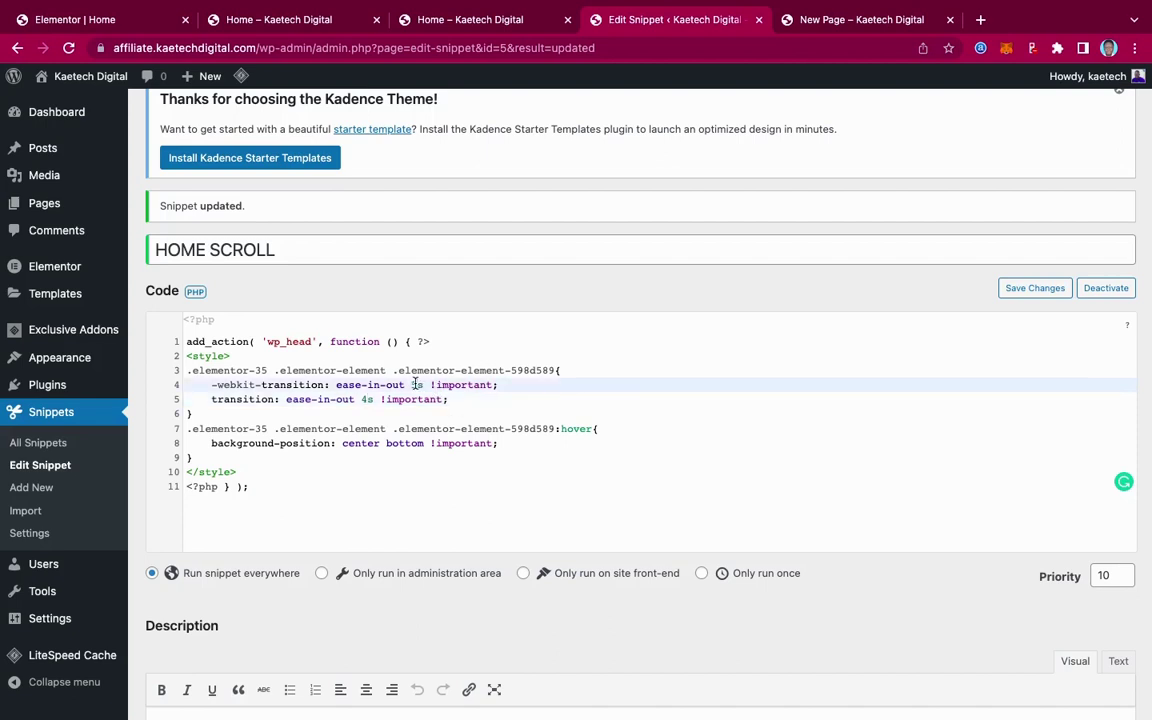
{"action": "key", "text": "BackSpace"}
{"action": "type", "text": "4"}
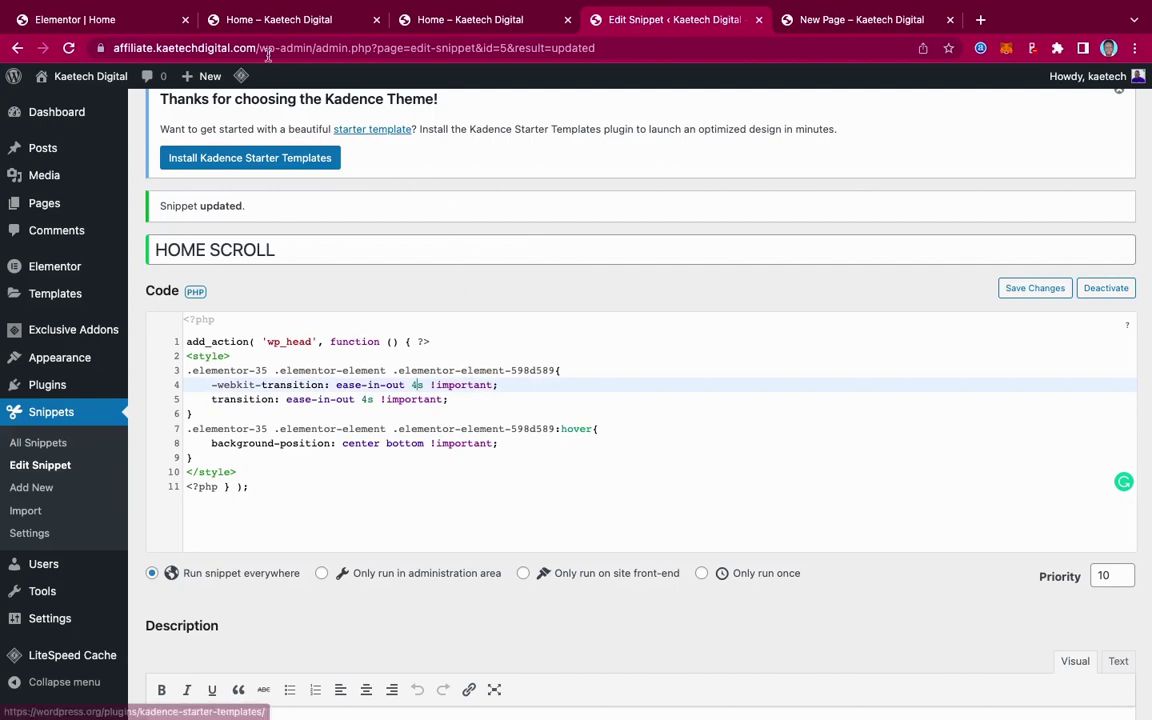
{"action": "left_click", "coordinate": [130, 20]}
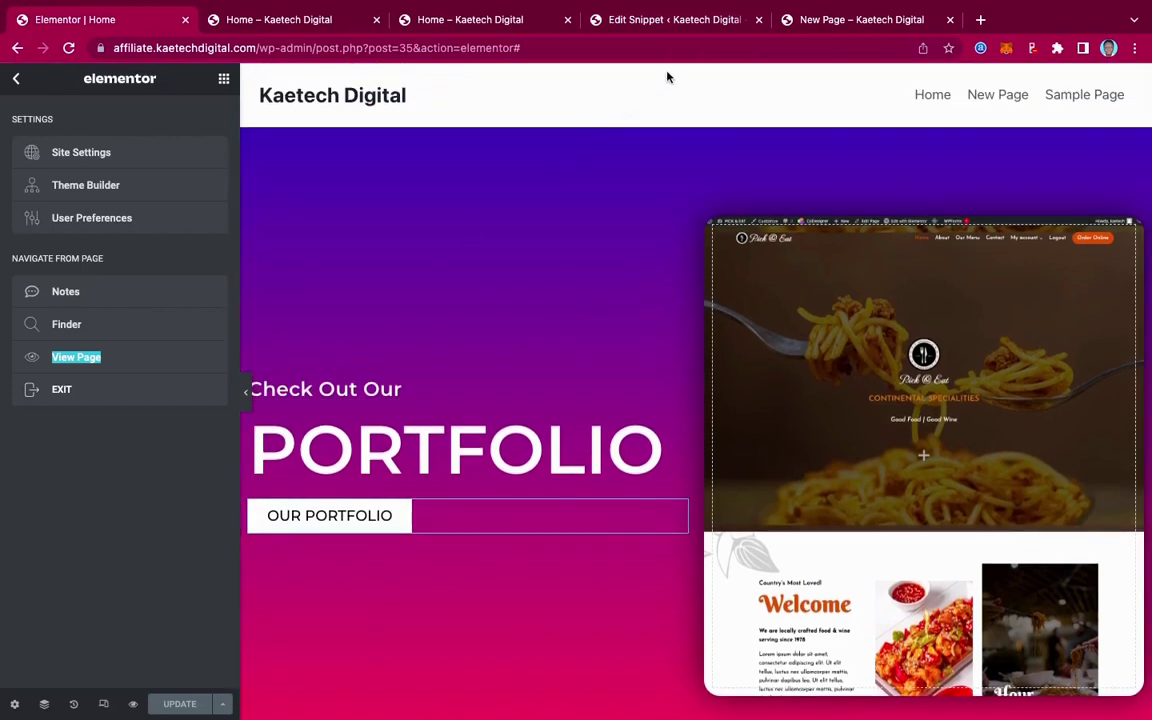
{"action": "left_click", "coordinate": [690, 24]}
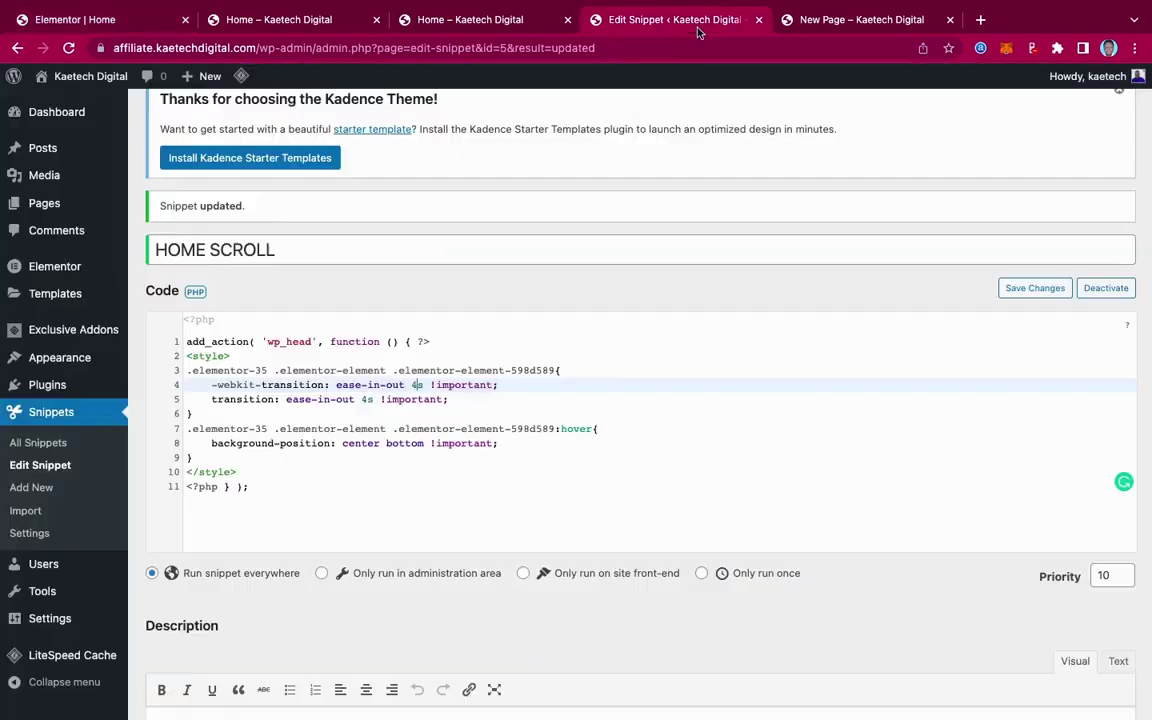
{"action": "left_click", "coordinate": [470, 20]}
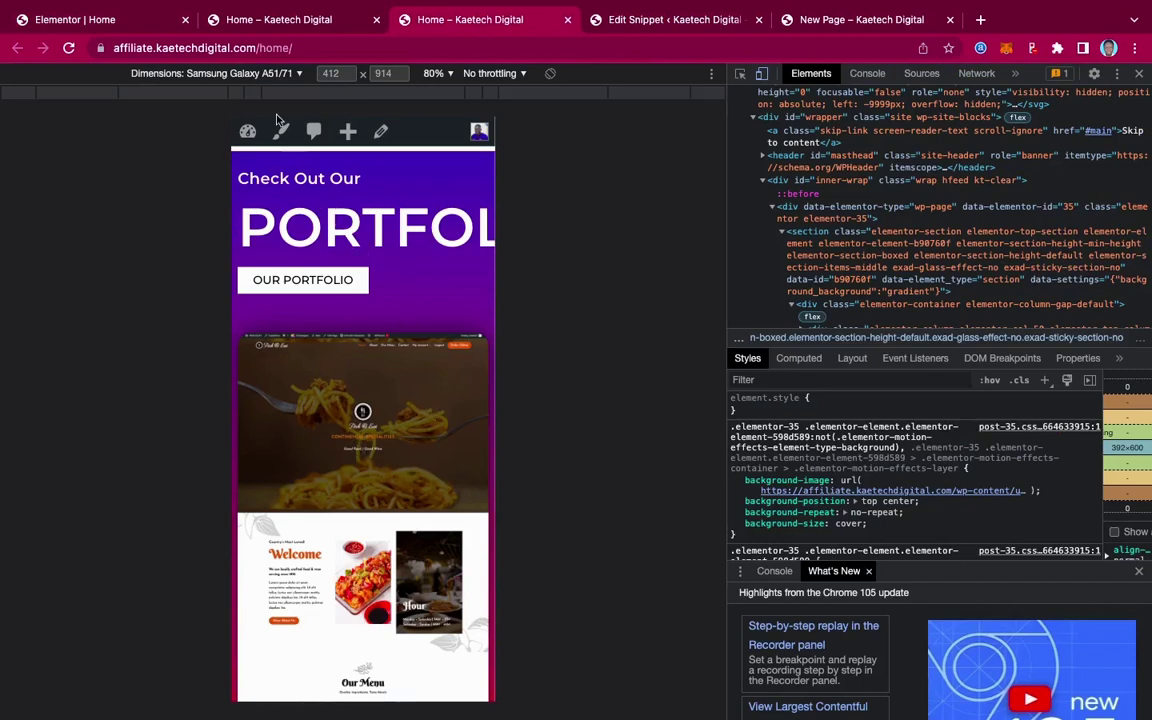
- Return to the Elementor editor of the Home page and switch its responsive preview to tablet
{"action": "left_click", "coordinate": [107, 18]}
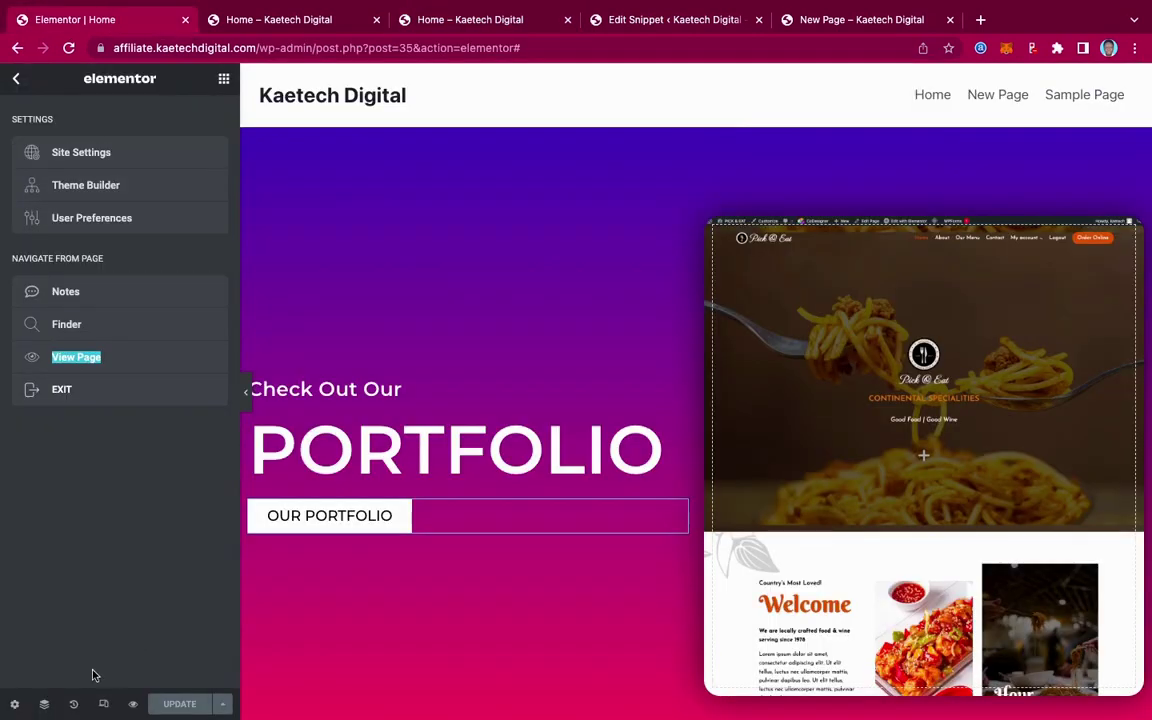
{"action": "left_click", "coordinate": [105, 705]}
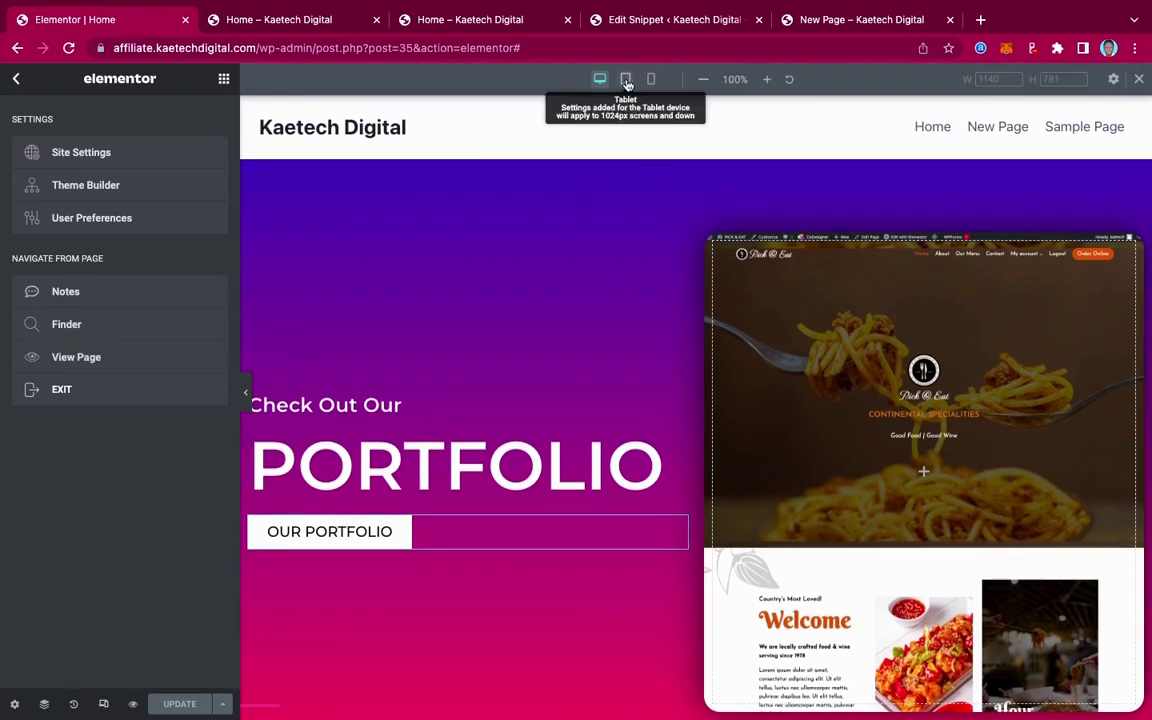
{"action": "left_click", "coordinate": [627, 80]}
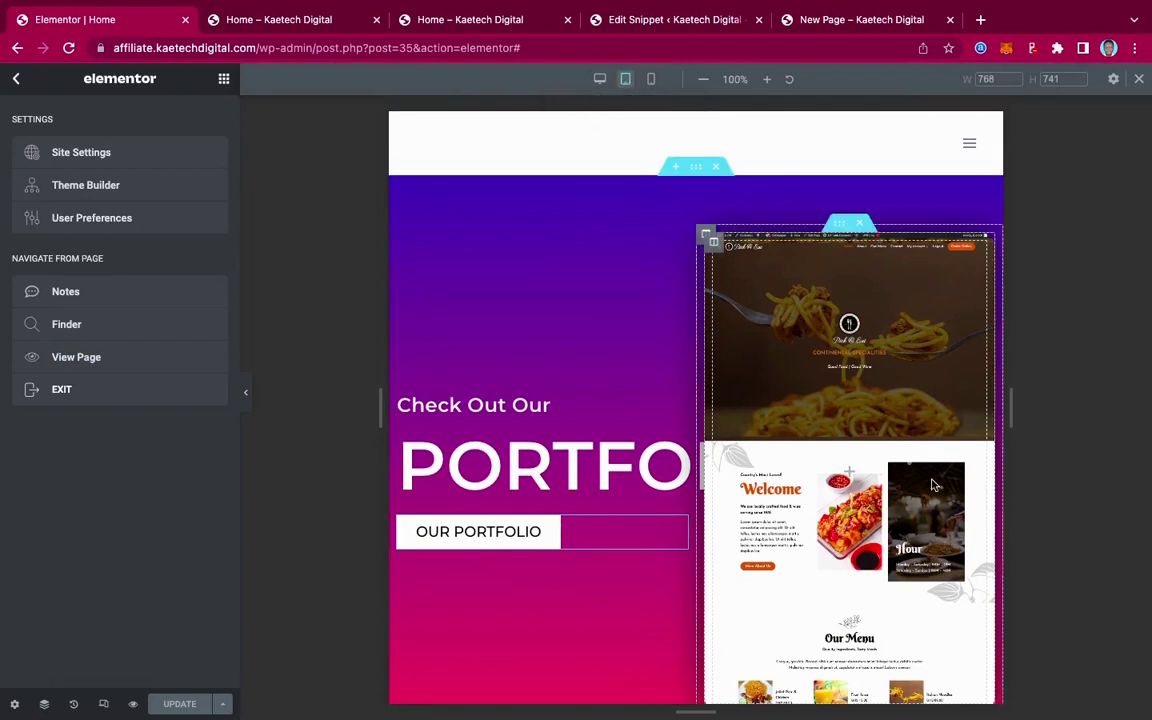
- Set the PORTFOLIO heading's tablet font size to 55 px and check the section's tablet layout
{"action": "scroll", "coordinate": [932, 485], "scroll_direction": "down", "scroll_amount": 1}
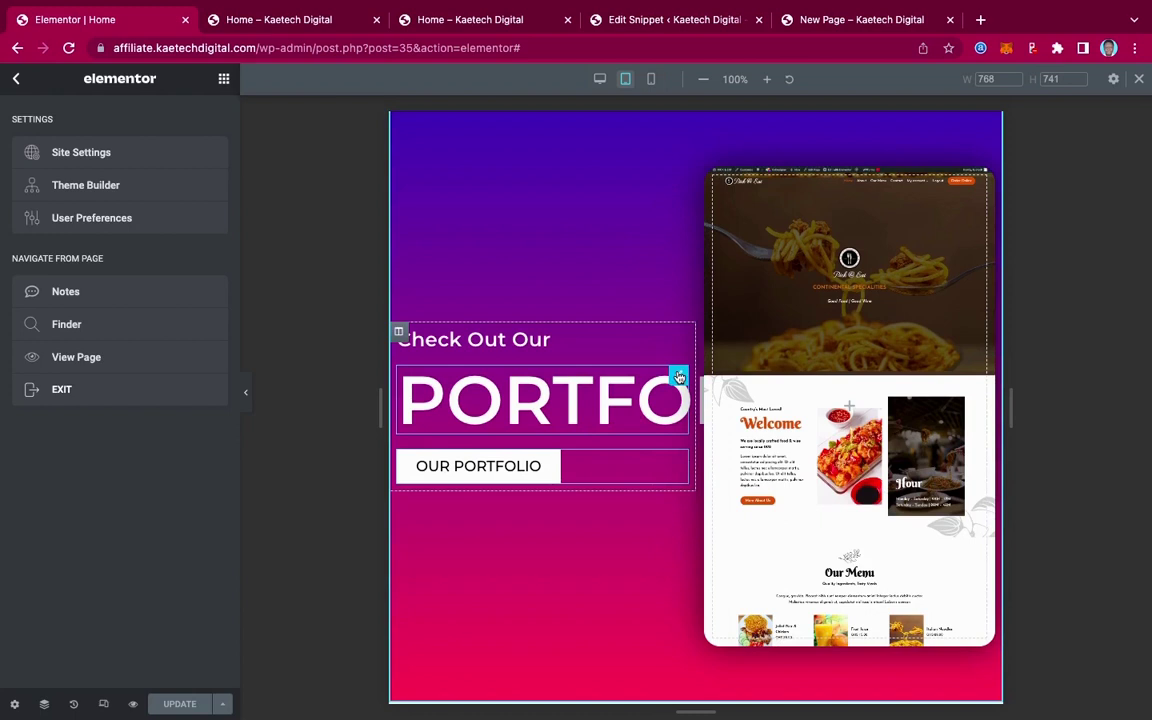
{"action": "left_click", "coordinate": [679, 376]}
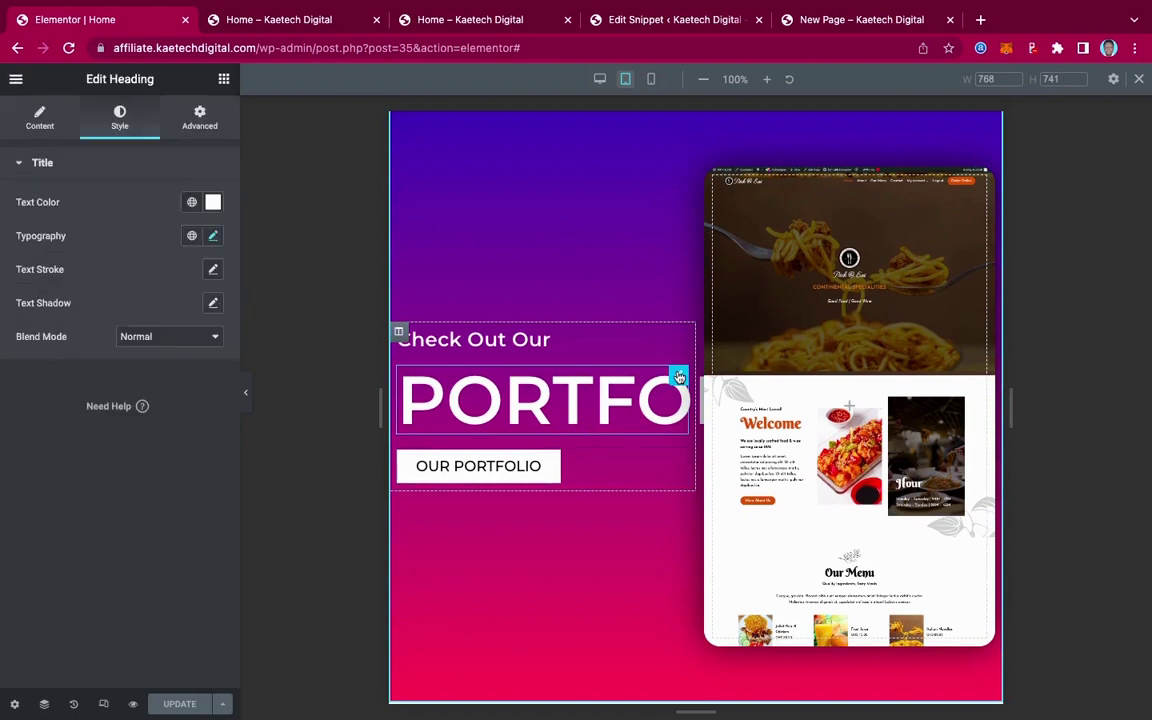
{"action": "left_click", "coordinate": [212, 236]}
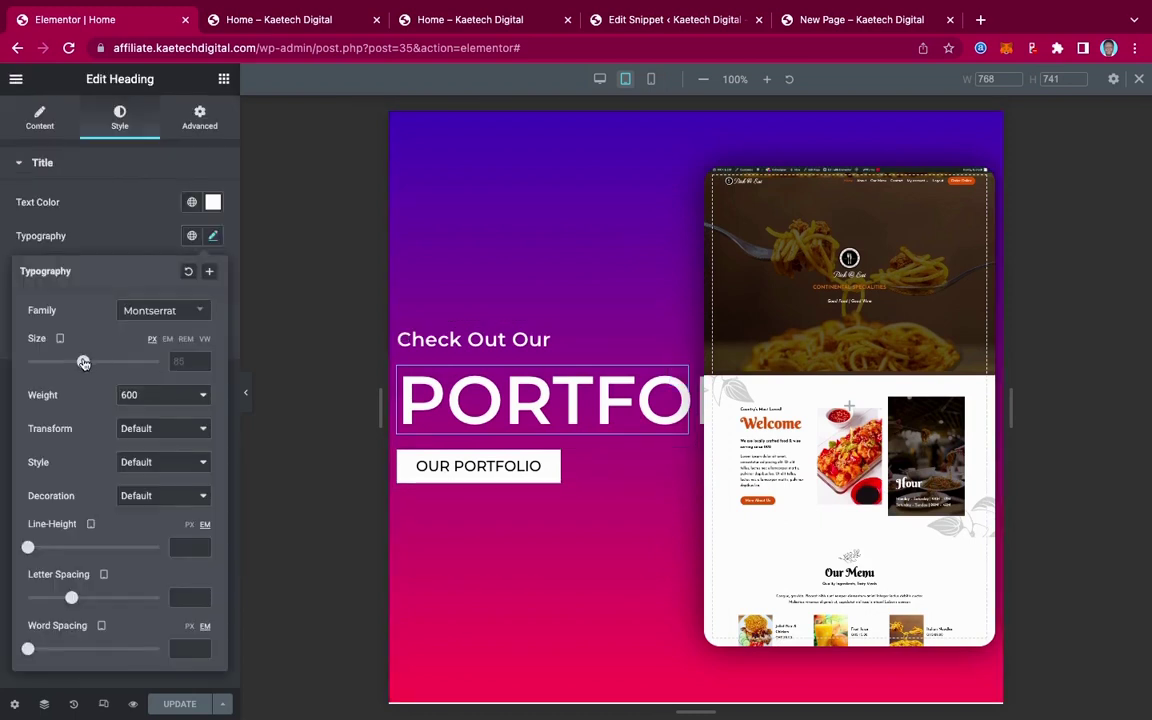
{"action": "left_click_drag", "start_coordinate": [83, 362], "coordinate": [65, 362]}
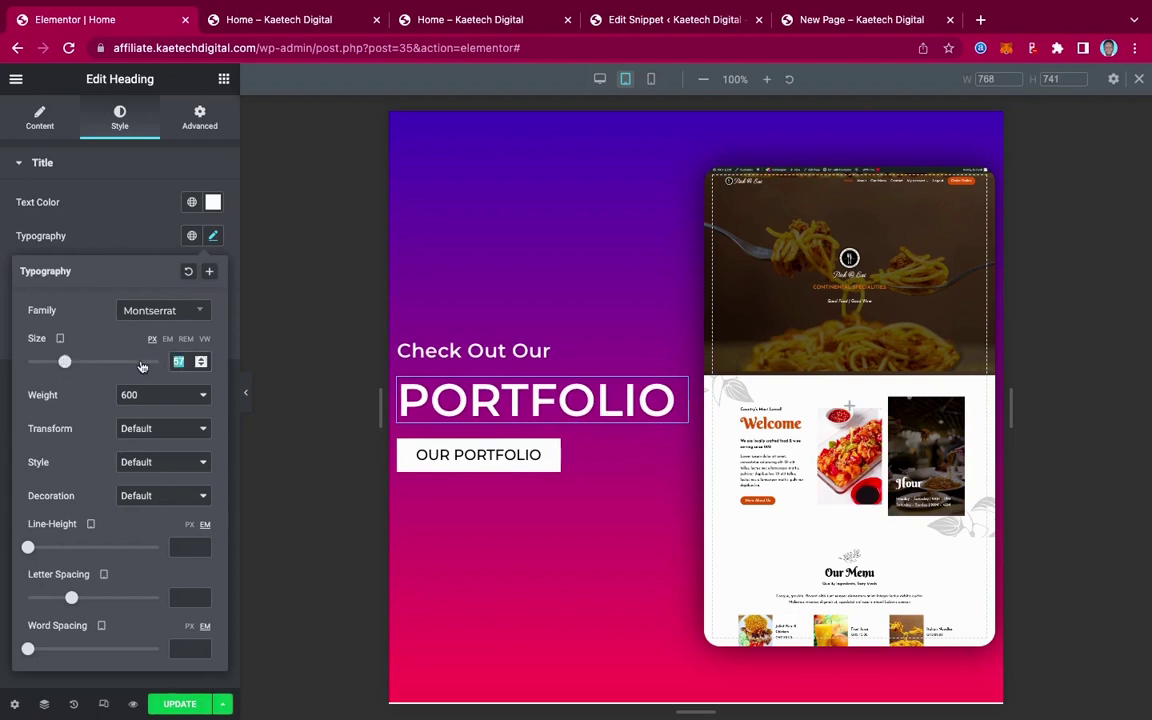
{"action": "type", "text": "55"}
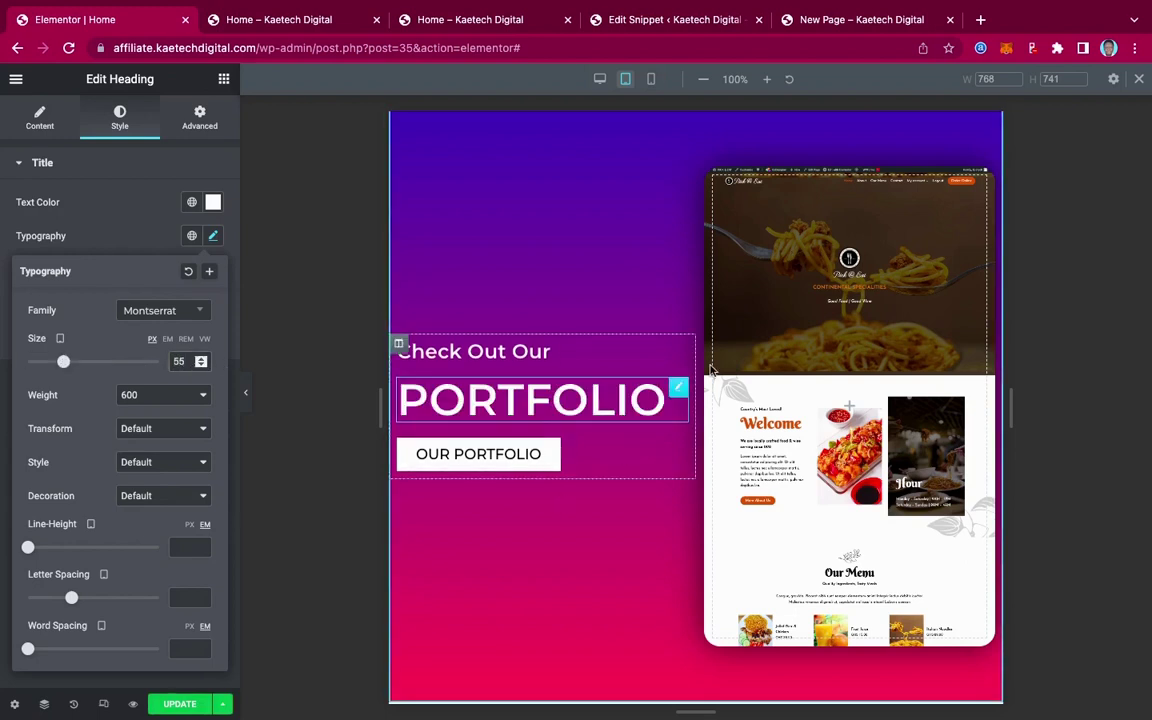
{"action": "scroll", "coordinate": [706, 399], "scroll_direction": "down", "scroll_amount": 4}
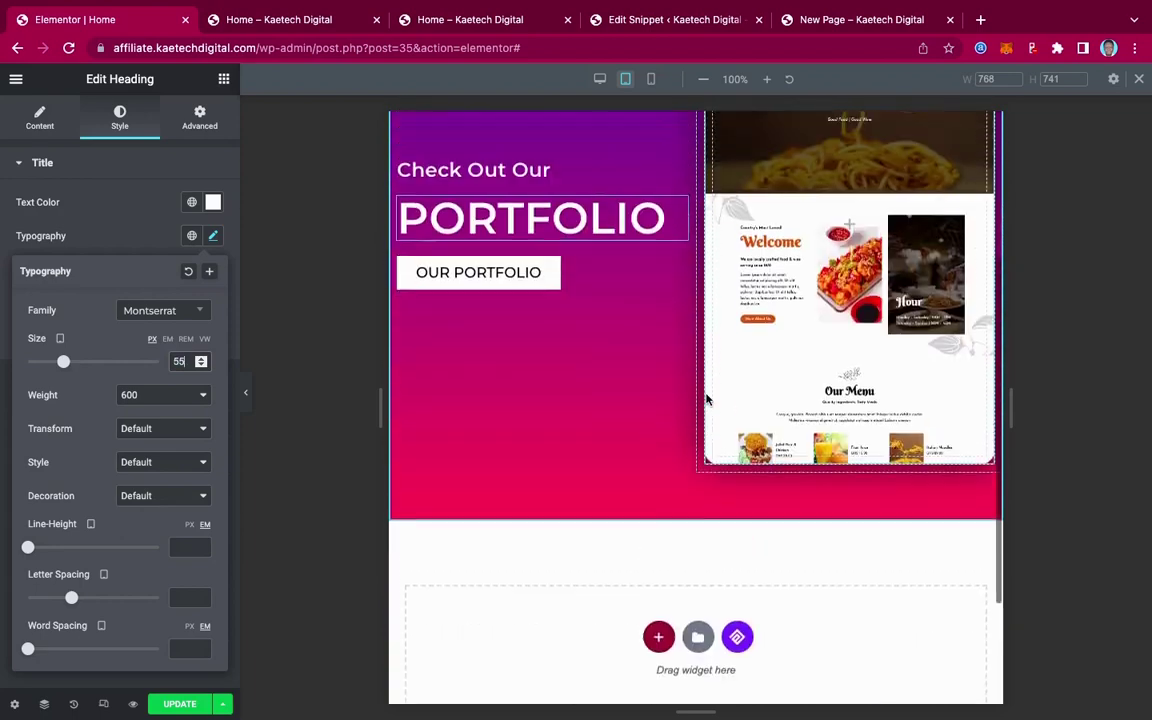
{"action": "scroll", "coordinate": [706, 399], "scroll_direction": "up", "scroll_amount": 5}
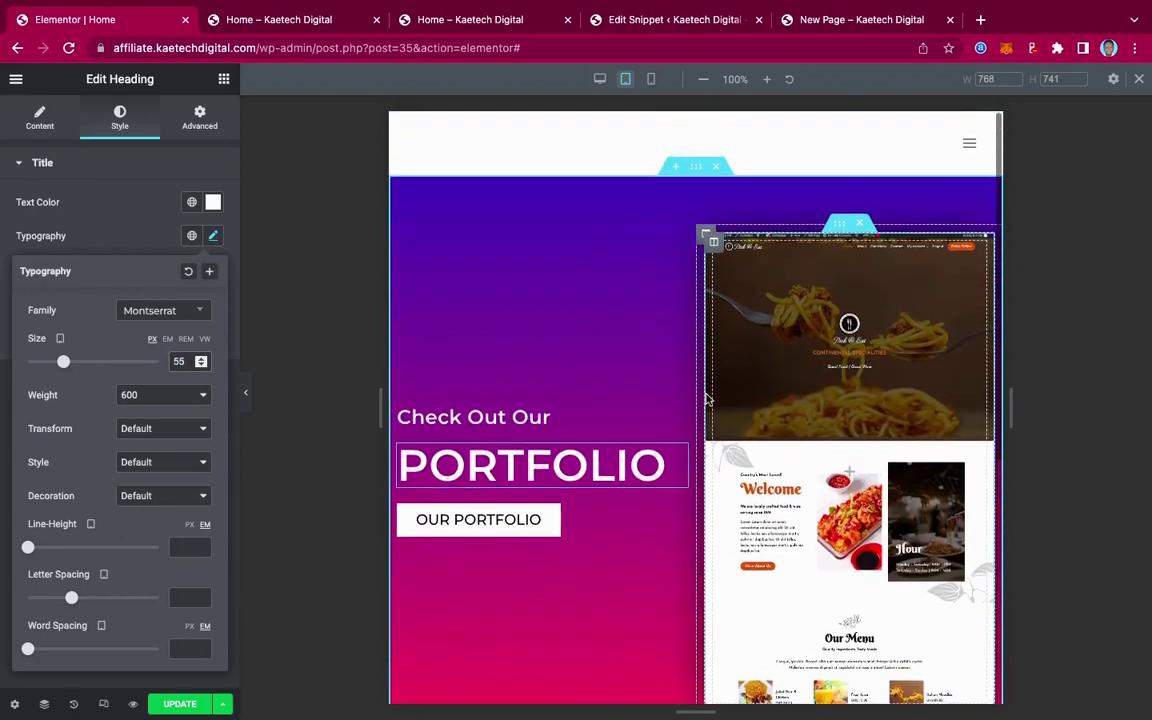
- Switch the responsive preview to mobile and set the portfolio section's top and bottom padding to 50 px
{"action": "left_click", "coordinate": [651, 87]}
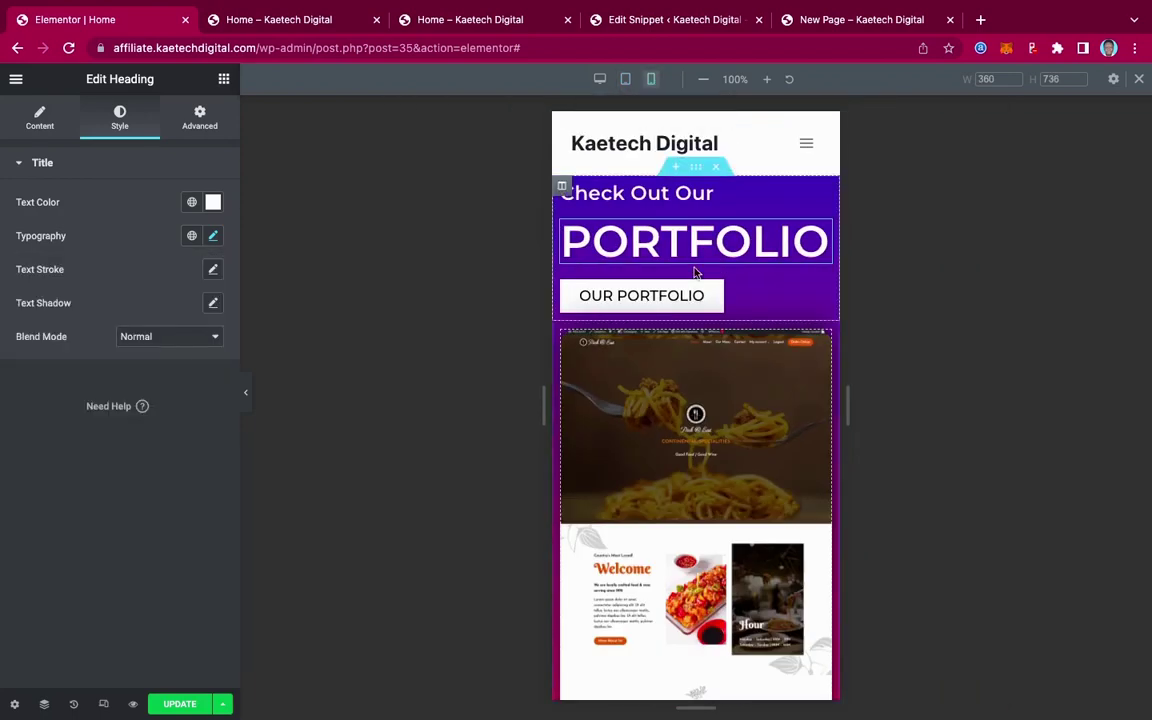
{"action": "left_click", "coordinate": [697, 170]}
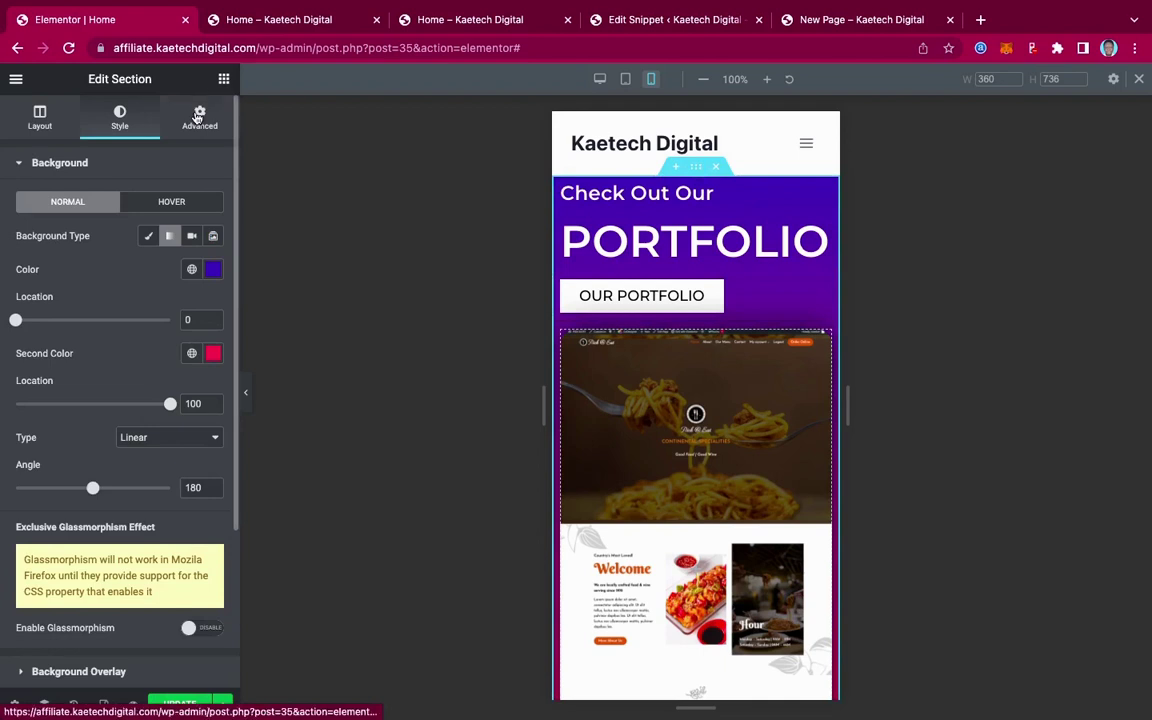
{"action": "left_click", "coordinate": [198, 117]}
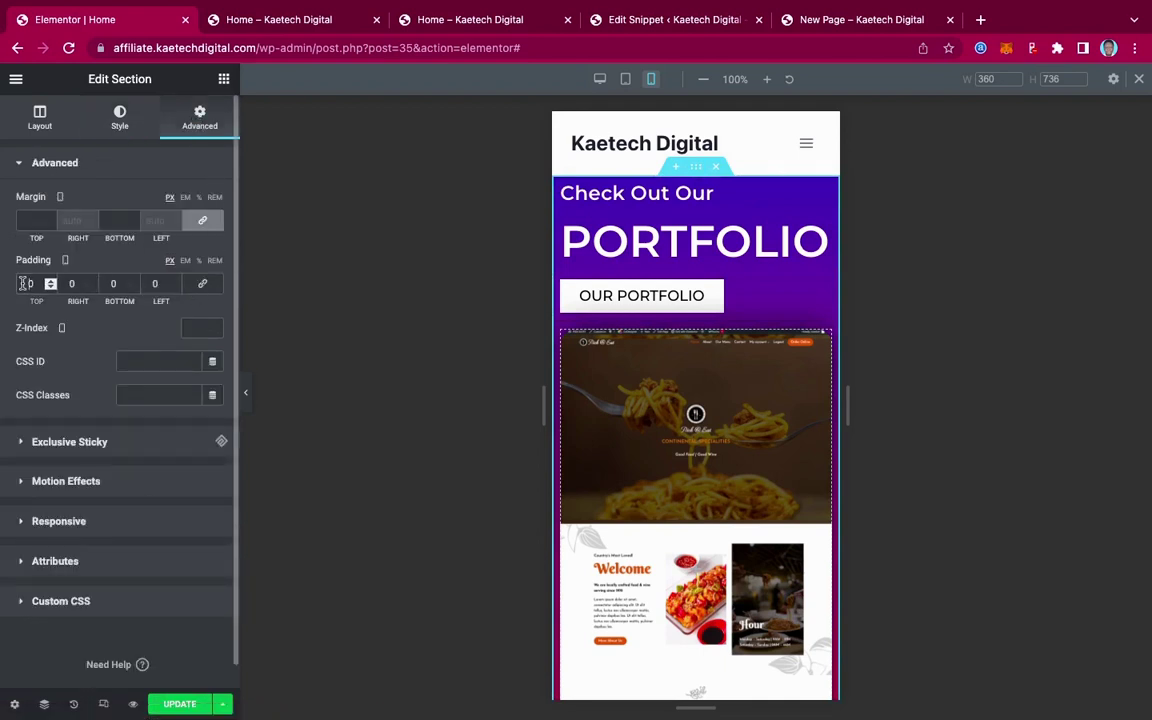
{"action": "type", "text": "50"}
{"action": "left_click", "coordinate": [115, 283]}
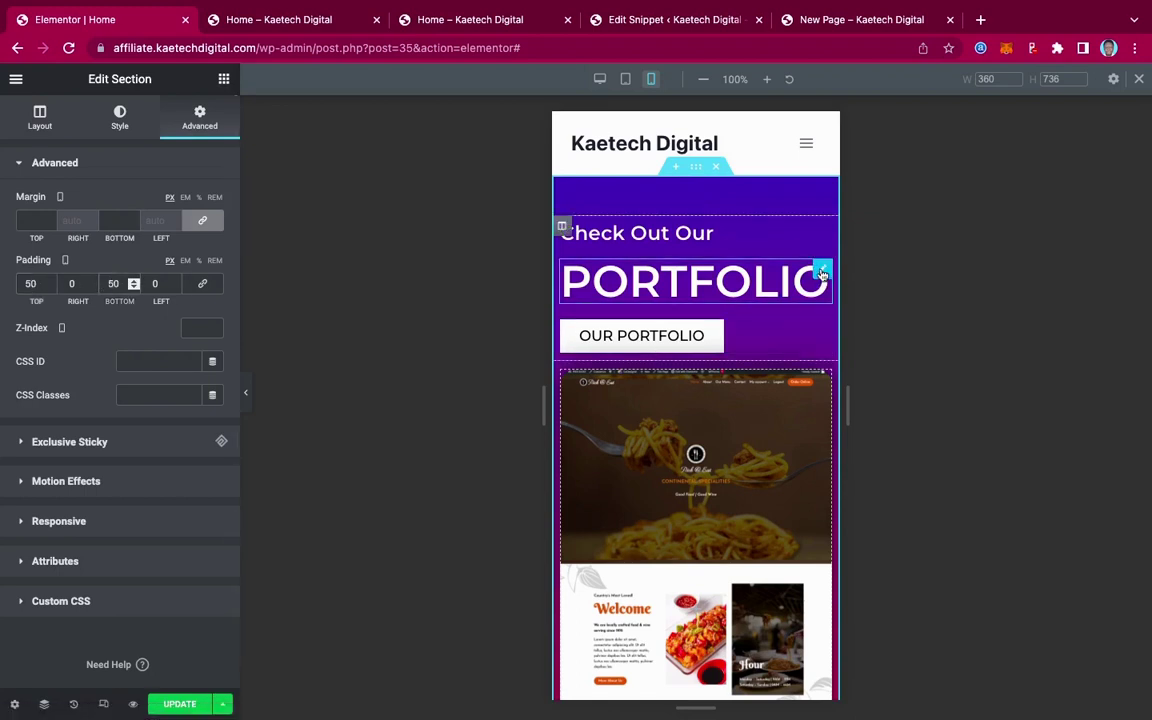
- Set the "Check Out Our" heading's mobile font size to 18 px and center it
{"action": "left_click", "coordinate": [820, 236]}
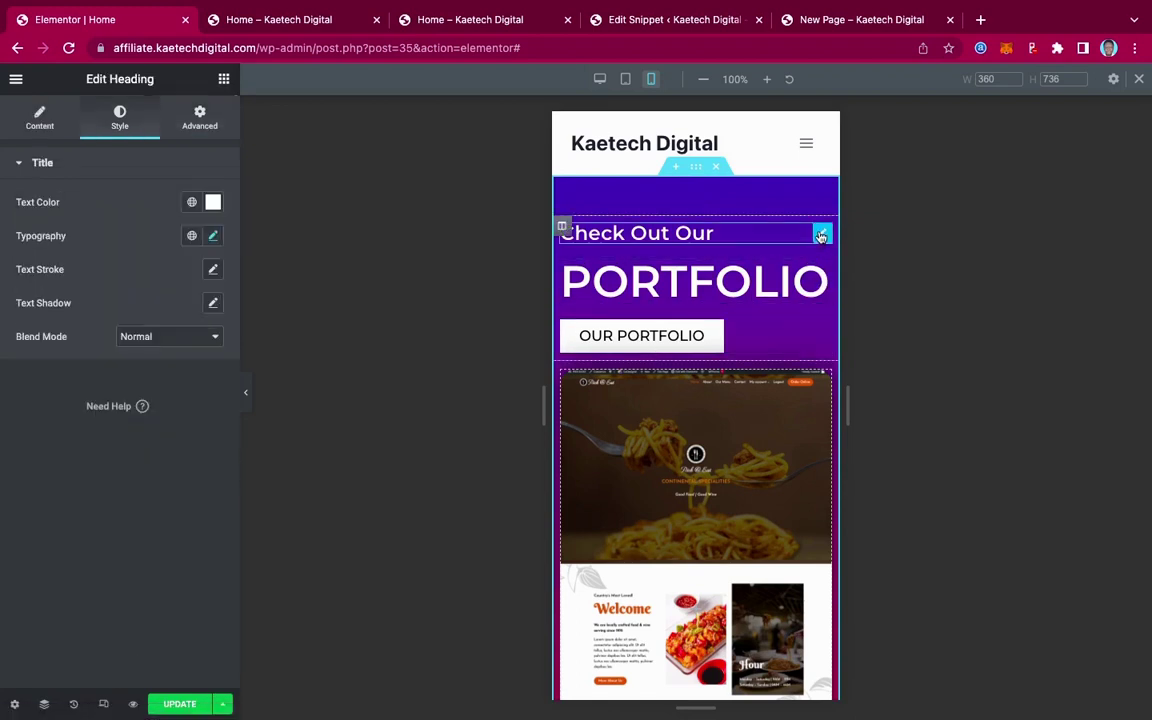
{"action": "left_click", "coordinate": [212, 237]}
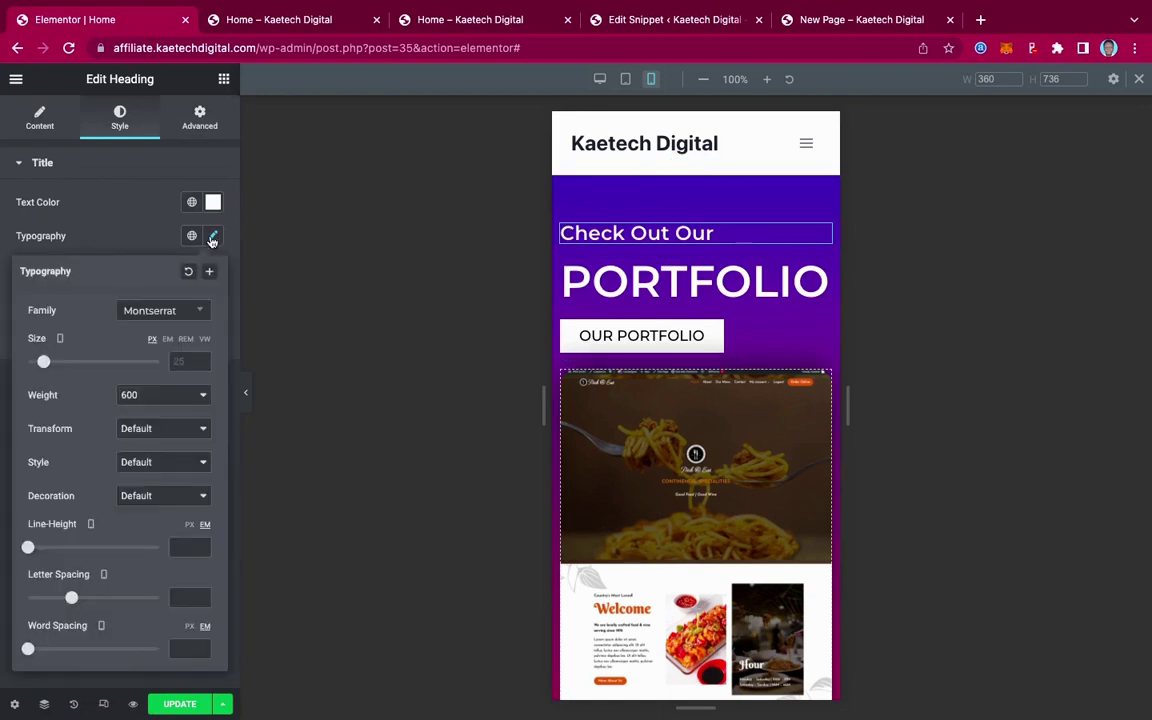
{"action": "left_click", "coordinate": [182, 362]}
{"action": "type", "text": "18"}
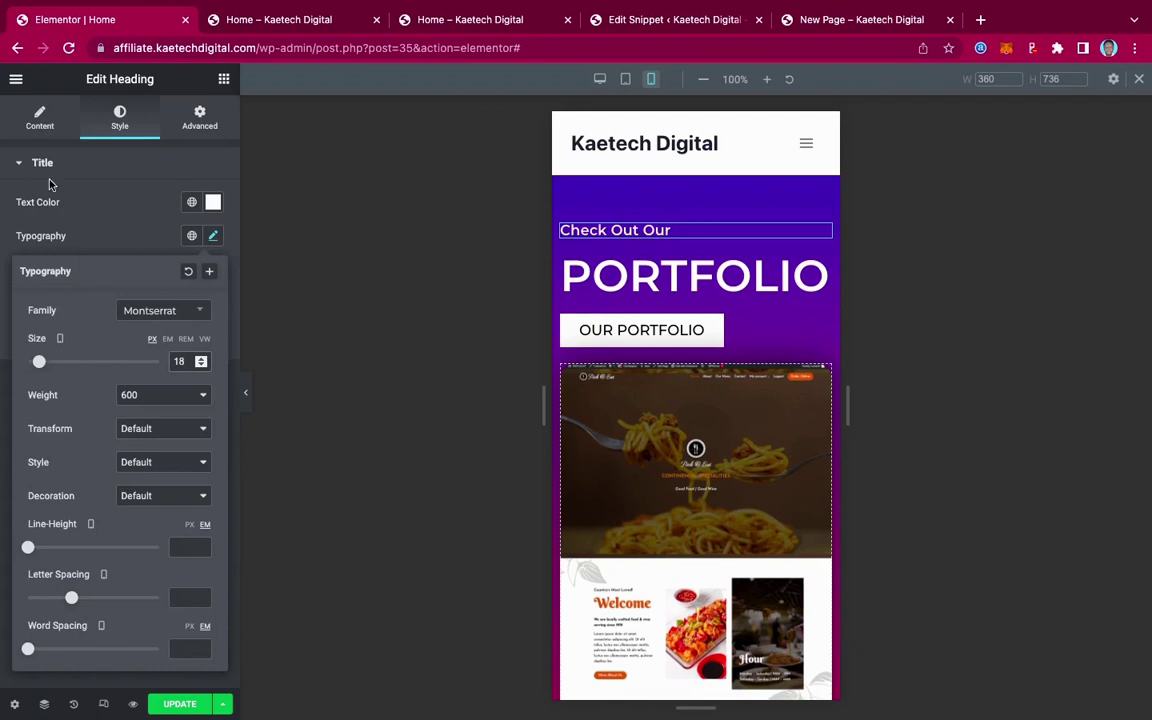
{"action": "left_click", "coordinate": [35, 118]}
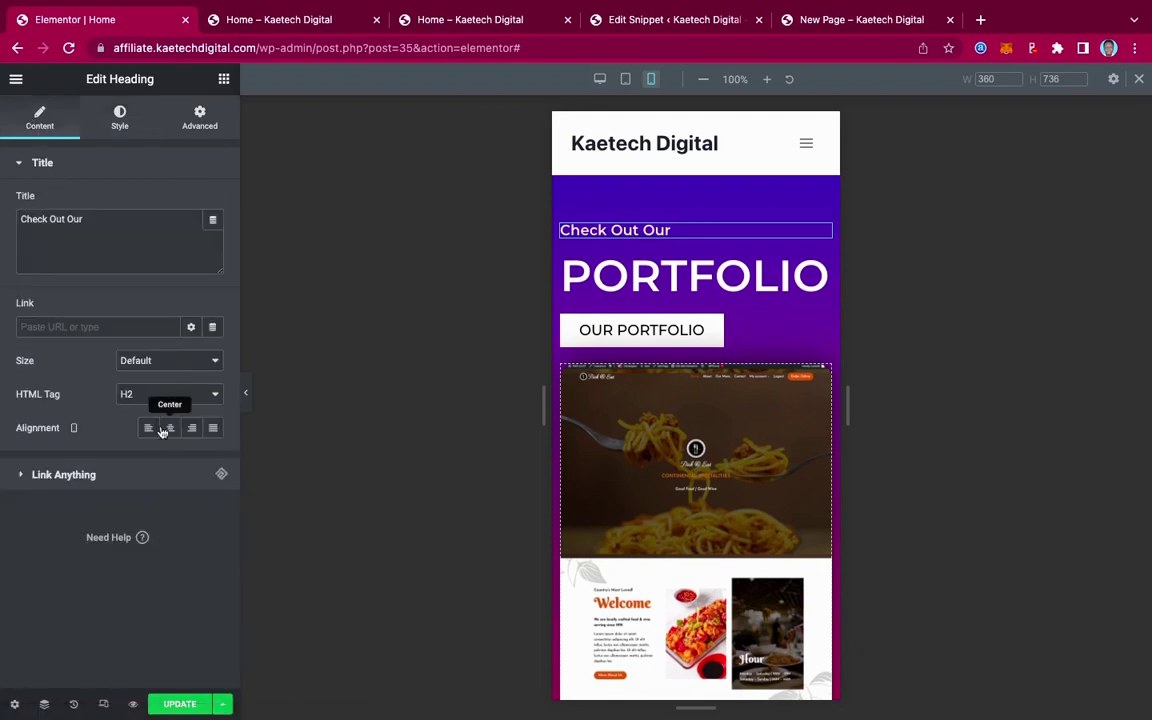
{"action": "left_click", "coordinate": [169, 429]}
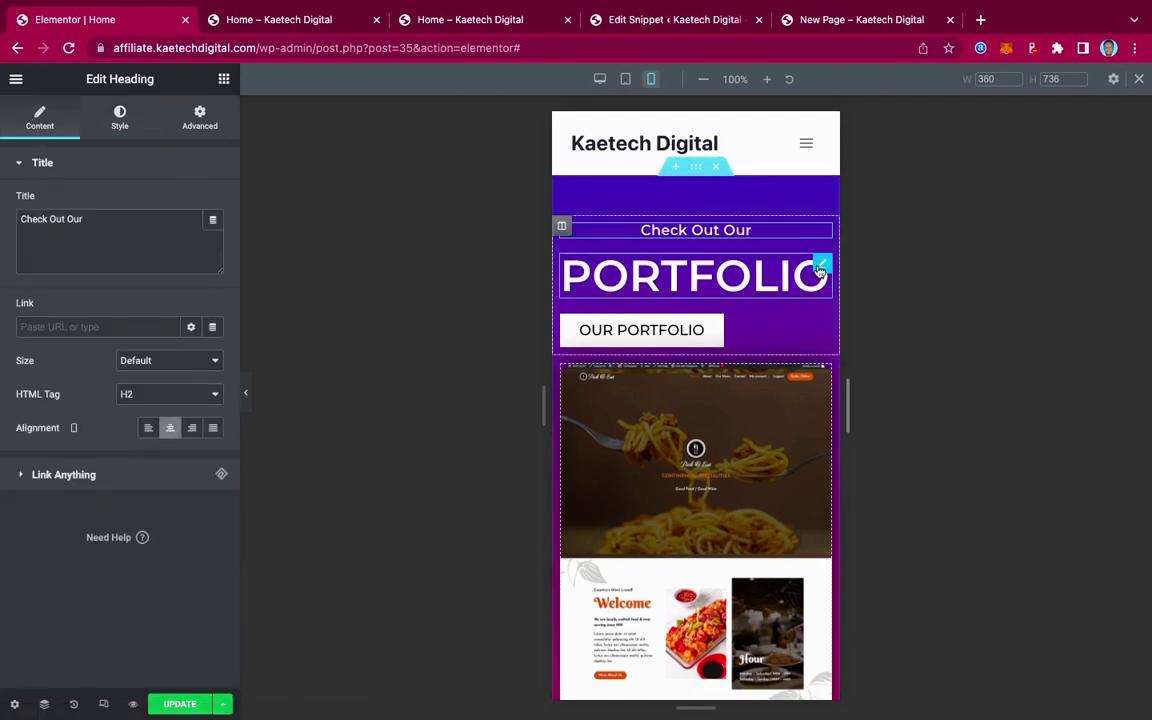
- Set the PORTFOLIO heading's mobile font size to 45 px and center it
{"action": "left_click", "coordinate": [819, 268]}
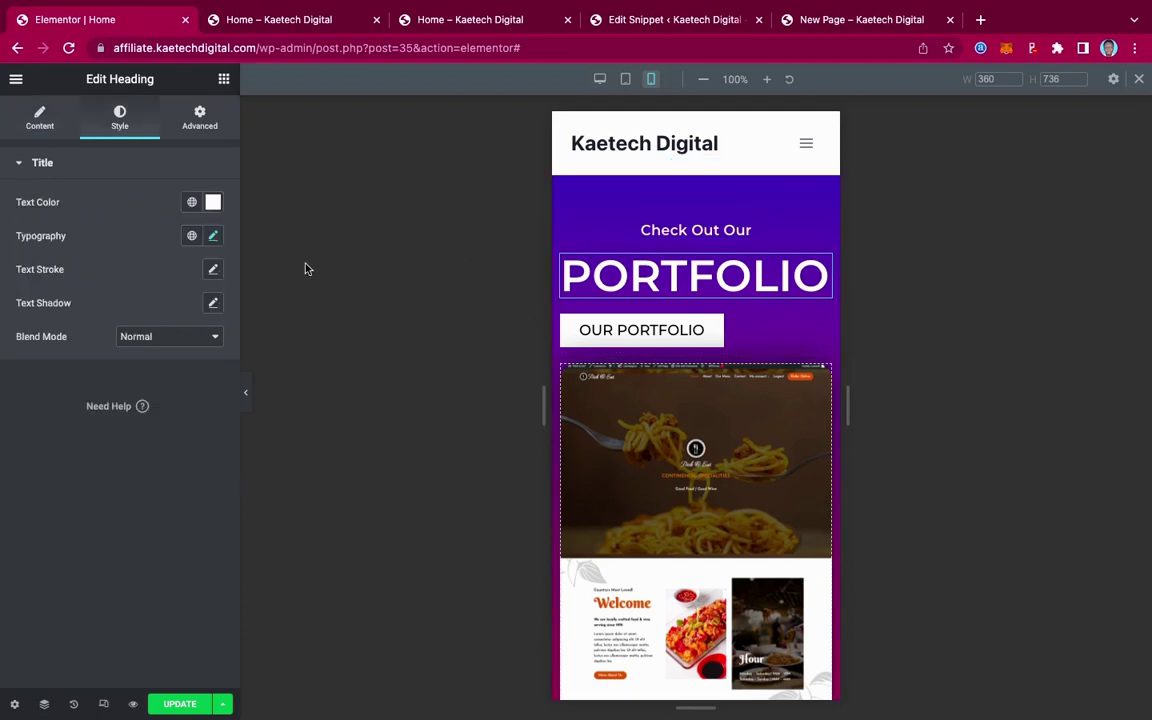
{"action": "left_click", "coordinate": [213, 236]}
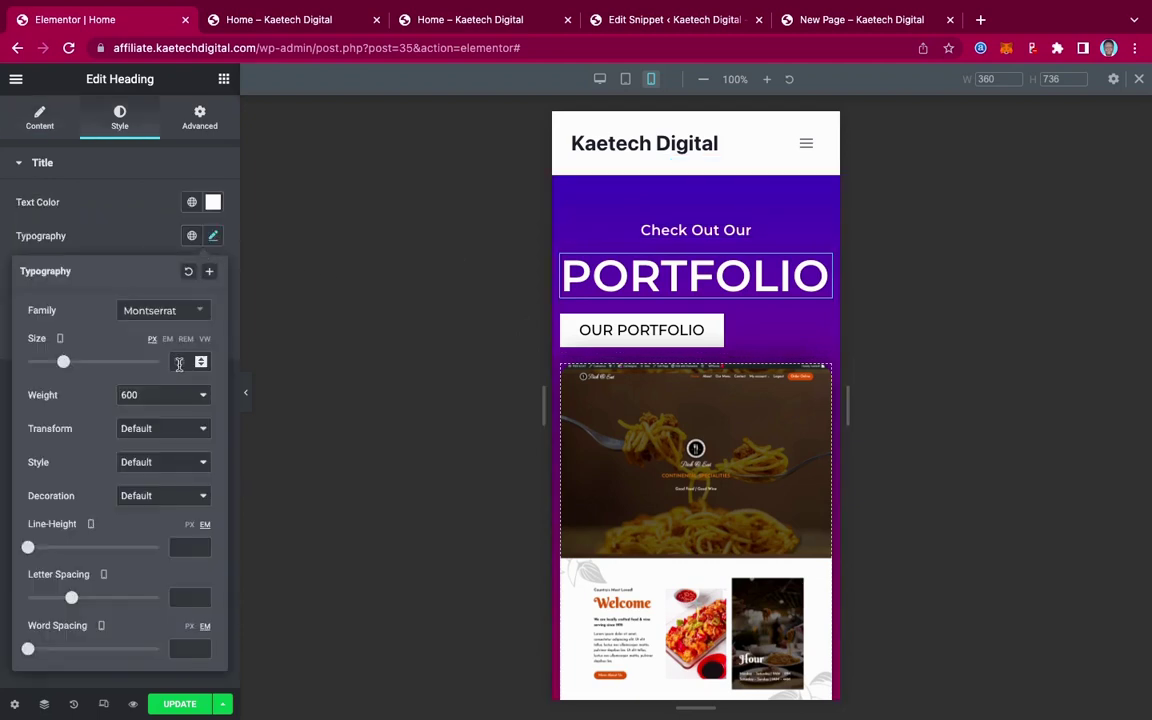
{"action": "type", "text": "45"}
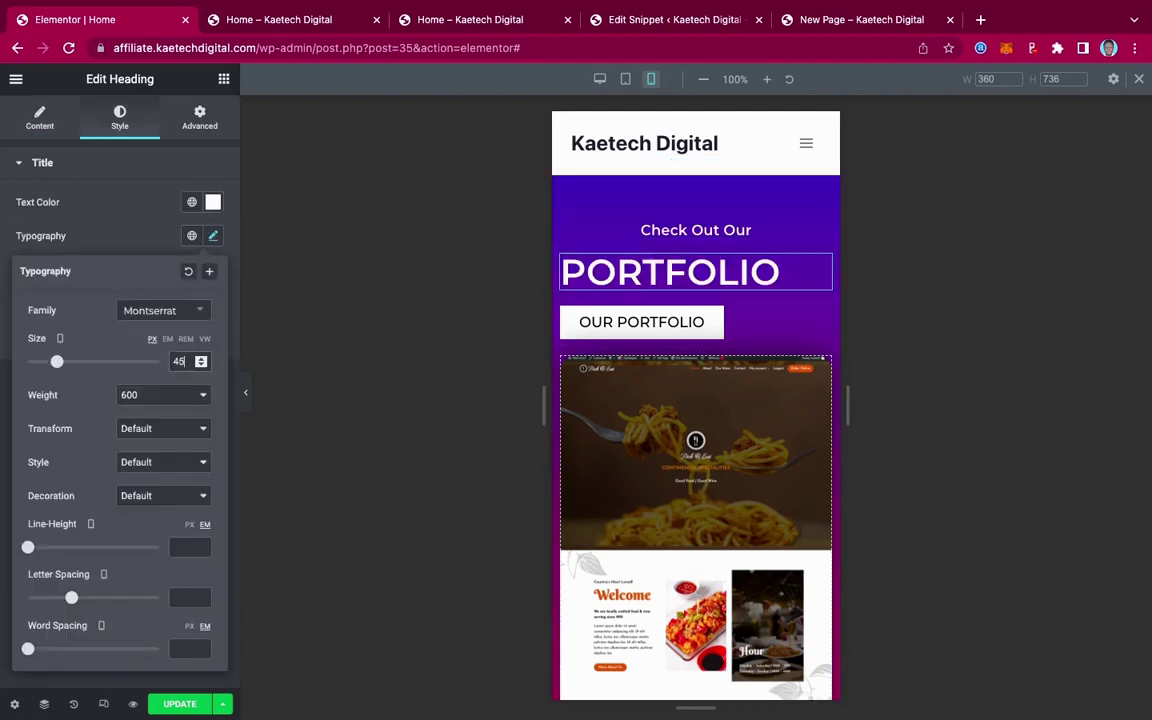
{"action": "left_click", "coordinate": [22, 118]}
{"action": "left_click", "coordinate": [170, 428]}
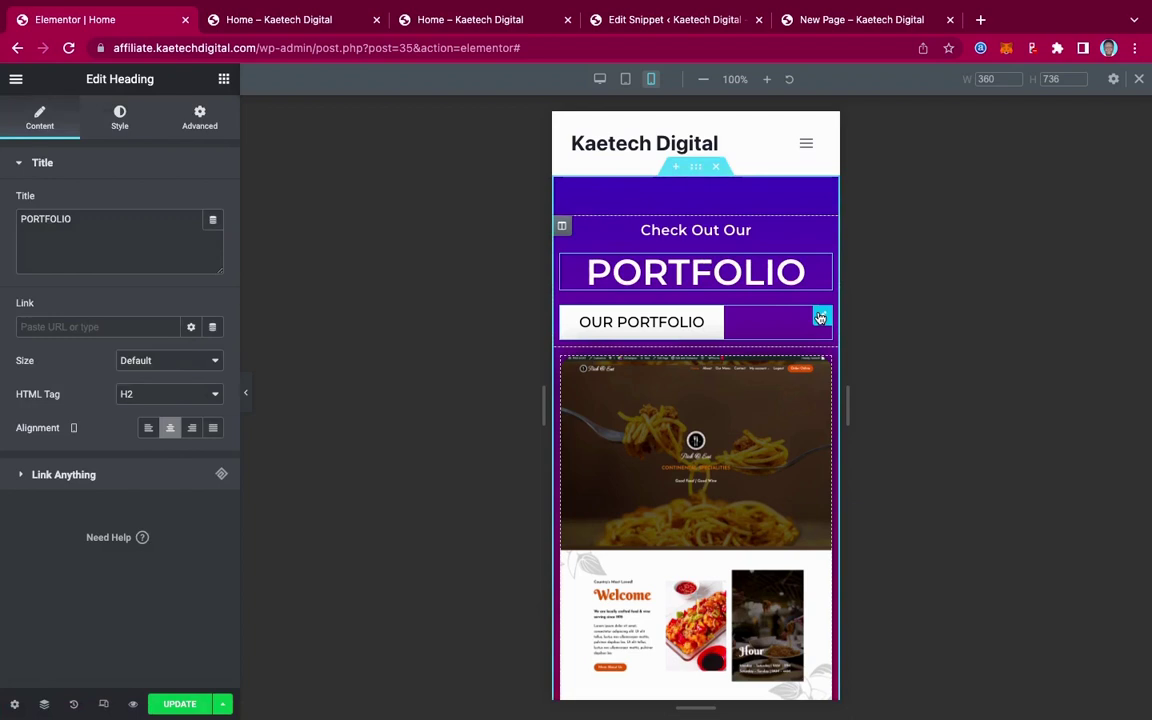
- Set the OUR PORTFOLIO button's mobile text size to 16 px and center the button
{"action": "left_click", "coordinate": [687, 308]}
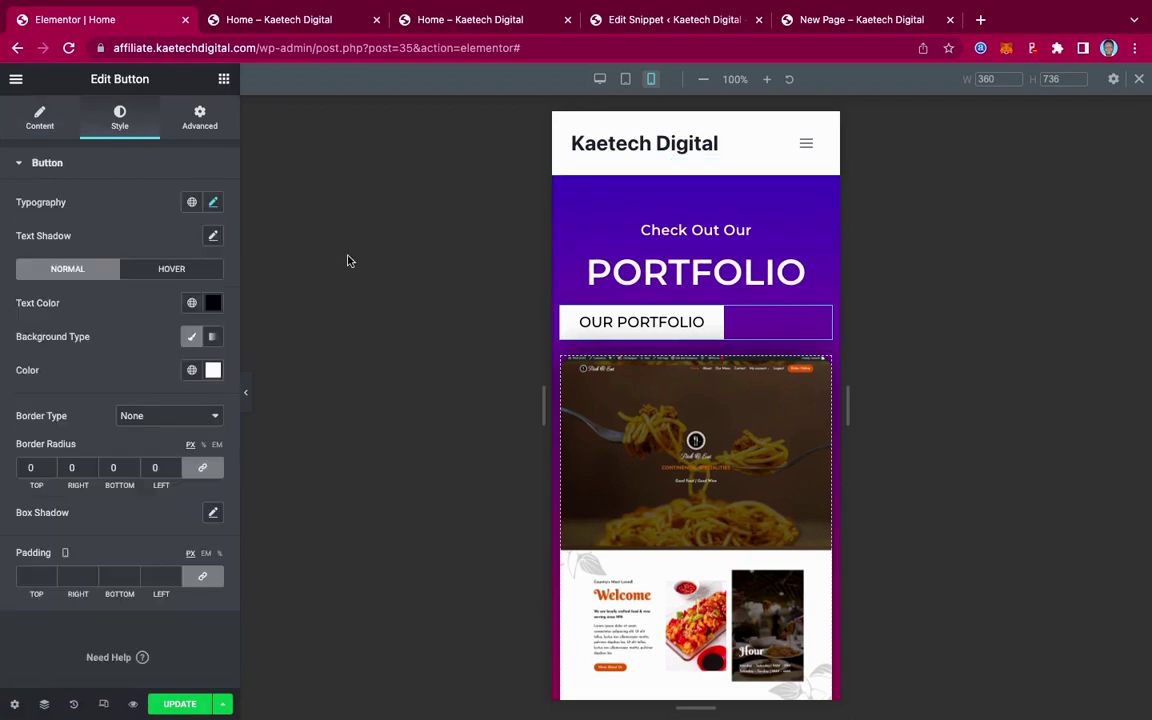
{"action": "left_click", "coordinate": [212, 202]}
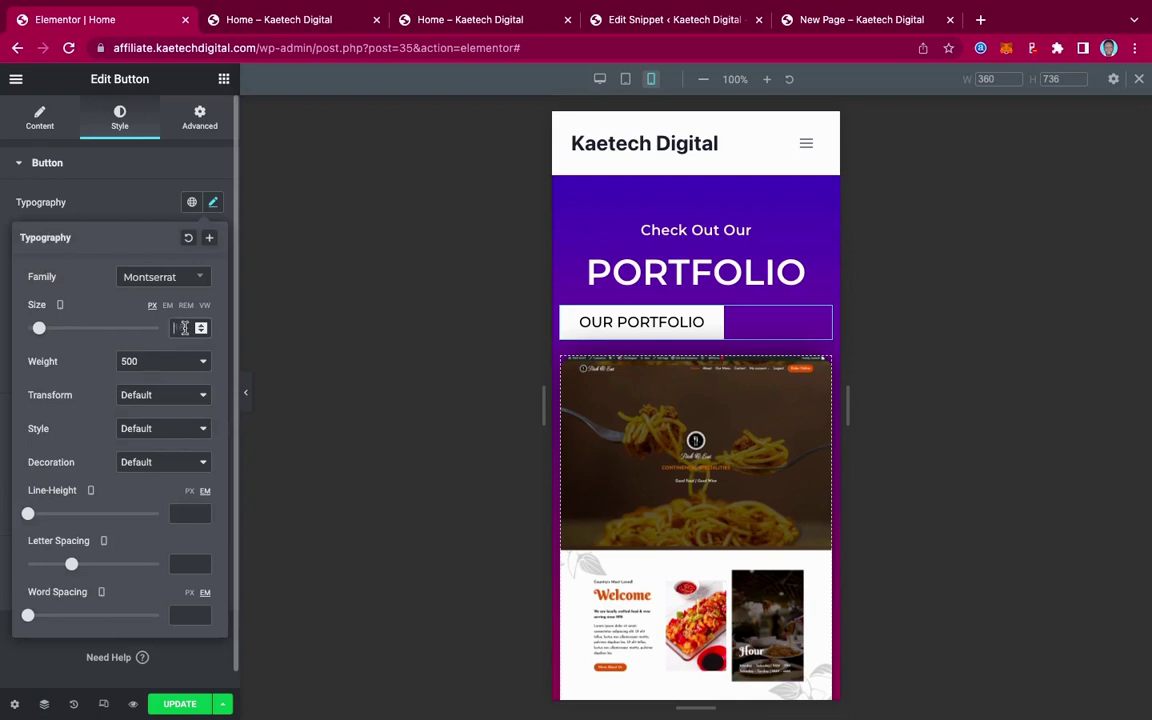
{"action": "left_click", "coordinate": [184, 327]}
{"action": "type", "text": "16"}
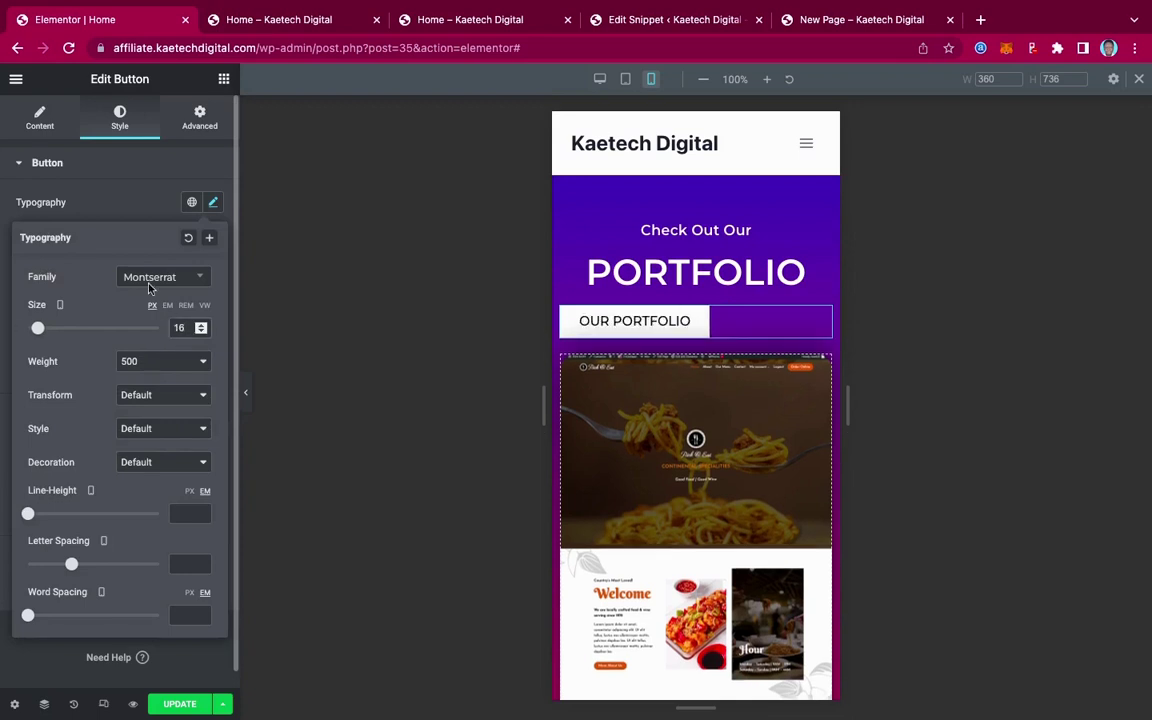
{"action": "left_click", "coordinate": [40, 118]}
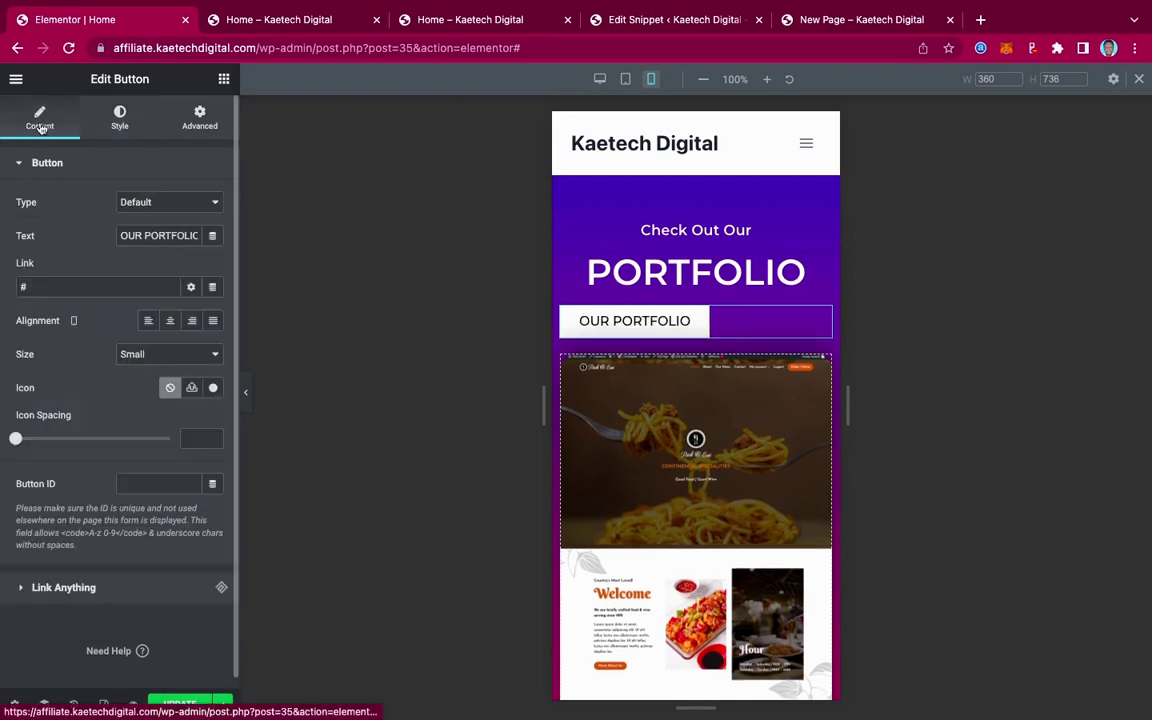
{"action": "left_click", "coordinate": [170, 323]}
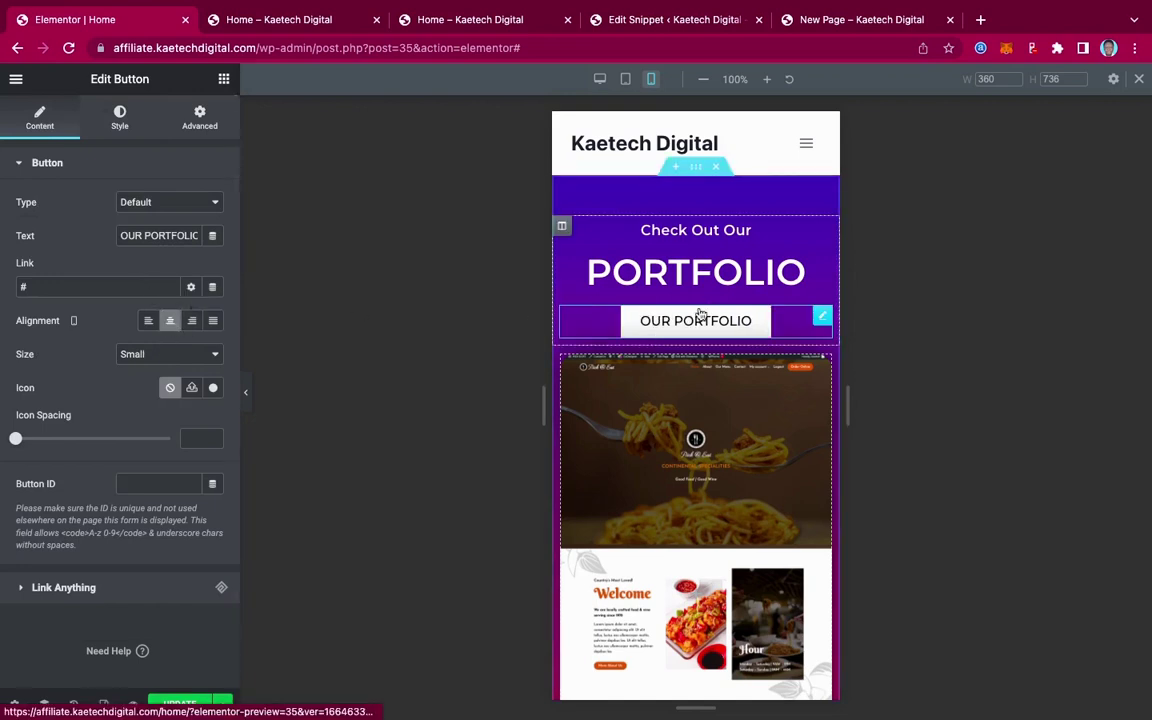
- Unlink the OUR PORTFOLIO button's mobile margins and set only the bottom margin to 20 px
{"action": "left_click", "coordinate": [199, 118]}
{"action": "left_click", "coordinate": [203, 285]}
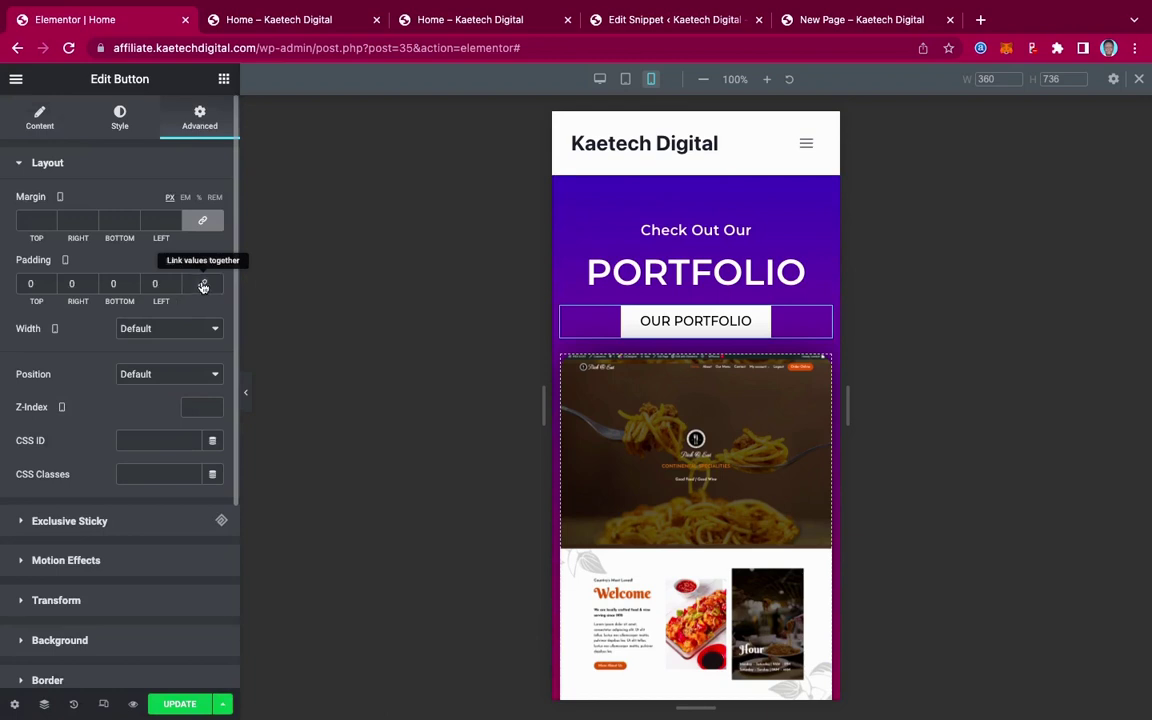
{"action": "left_click", "coordinate": [203, 285]}
{"action": "left_click", "coordinate": [202, 220]}
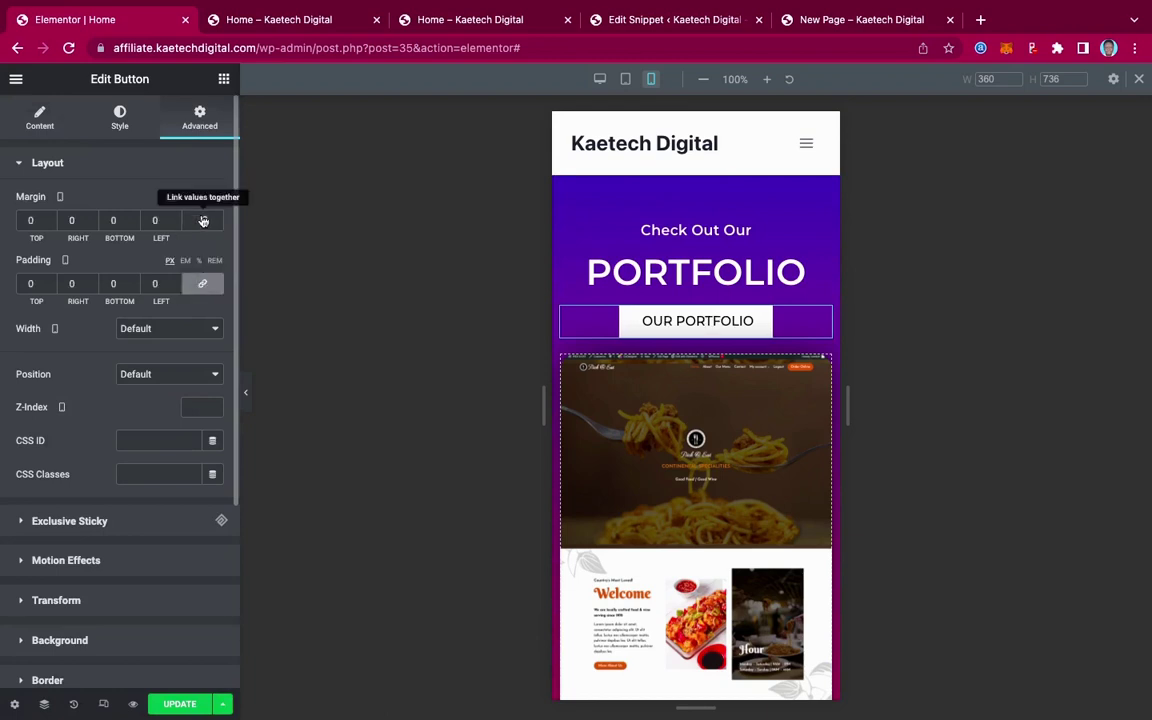
{"action": "left_click", "coordinate": [110, 221]}
{"action": "type", "text": "1"}
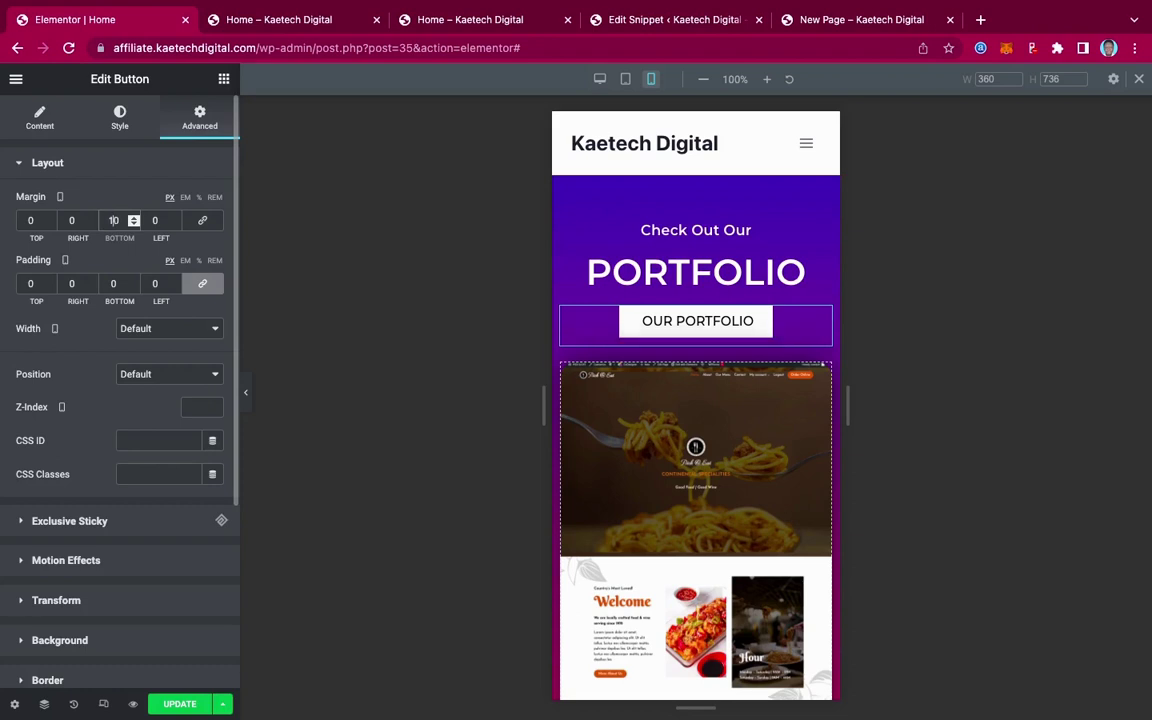
{"action": "key", "text": "BackSpace"}
{"action": "type", "text": "2"}
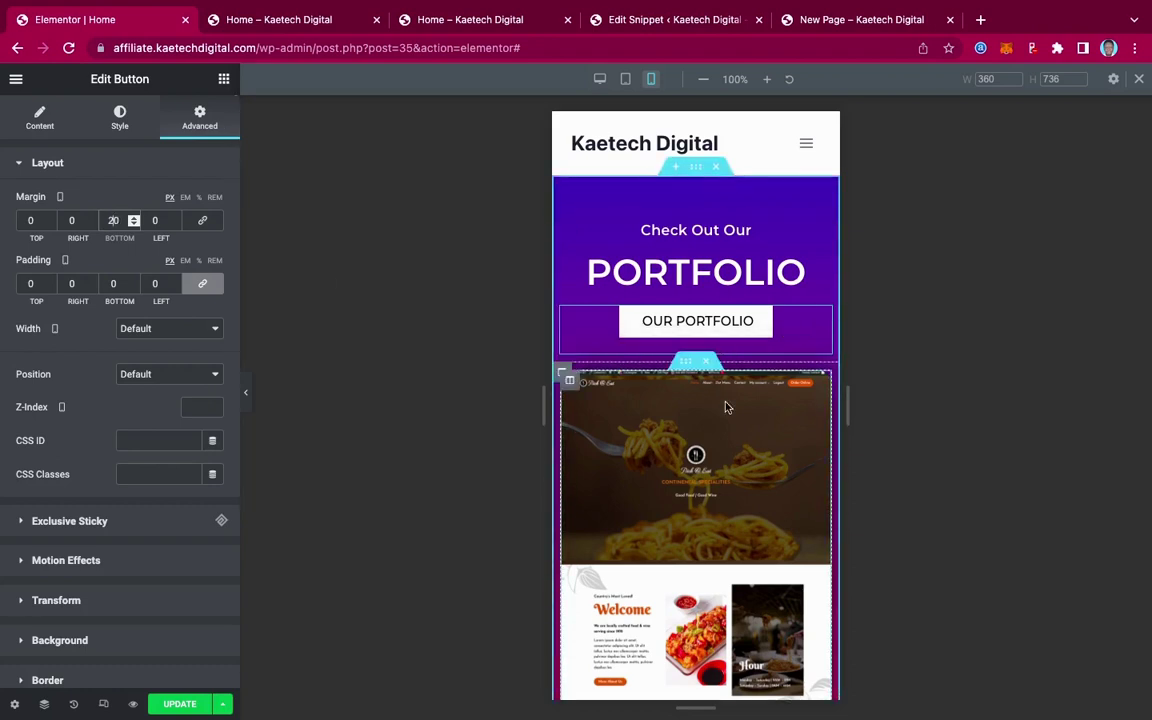
{"action": "scroll", "coordinate": [727, 407], "scroll_direction": "down", "scroll_amount": 5}
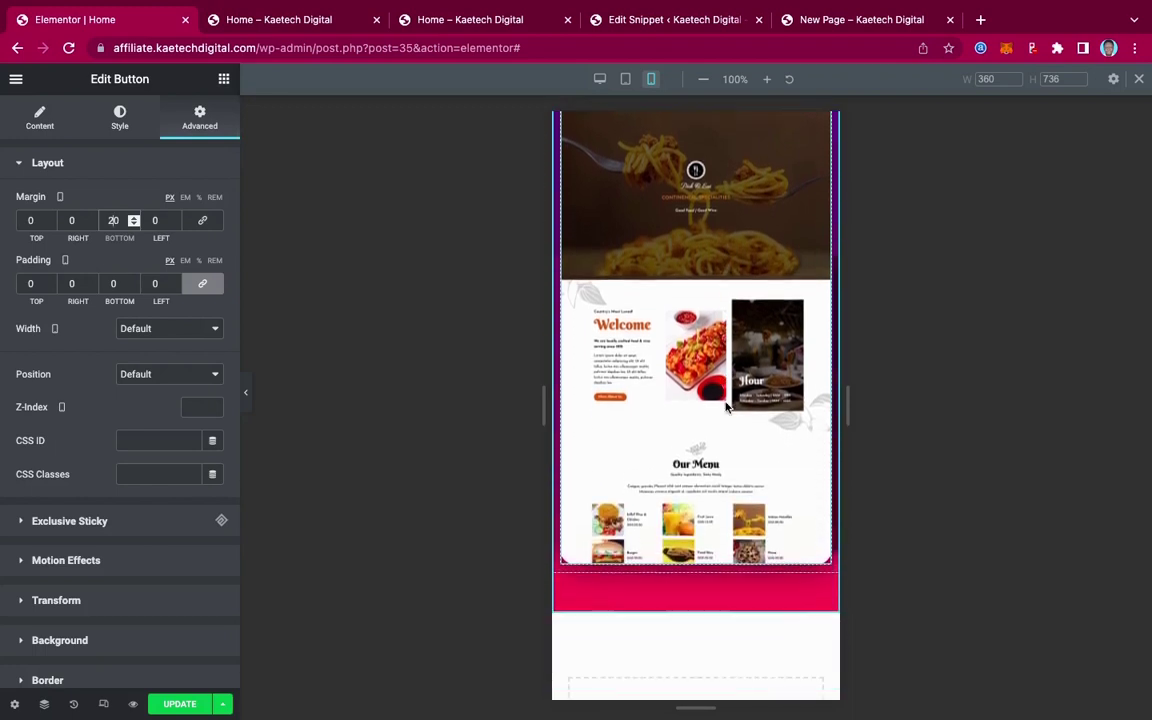
{"action": "scroll", "coordinate": [727, 407], "scroll_direction": "up", "scroll_amount": 5}
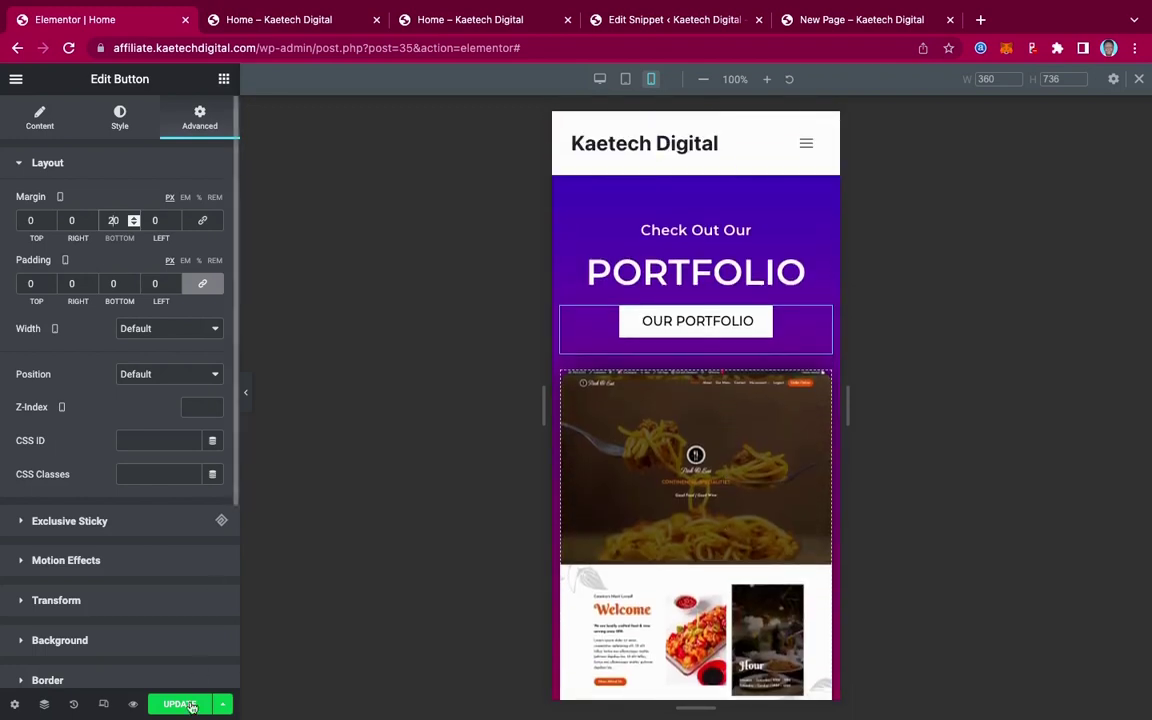
- Save the Home page changes and reload the published page in the Samsung Galaxy A51/71 device preview
{"action": "left_click", "coordinate": [185, 706]}
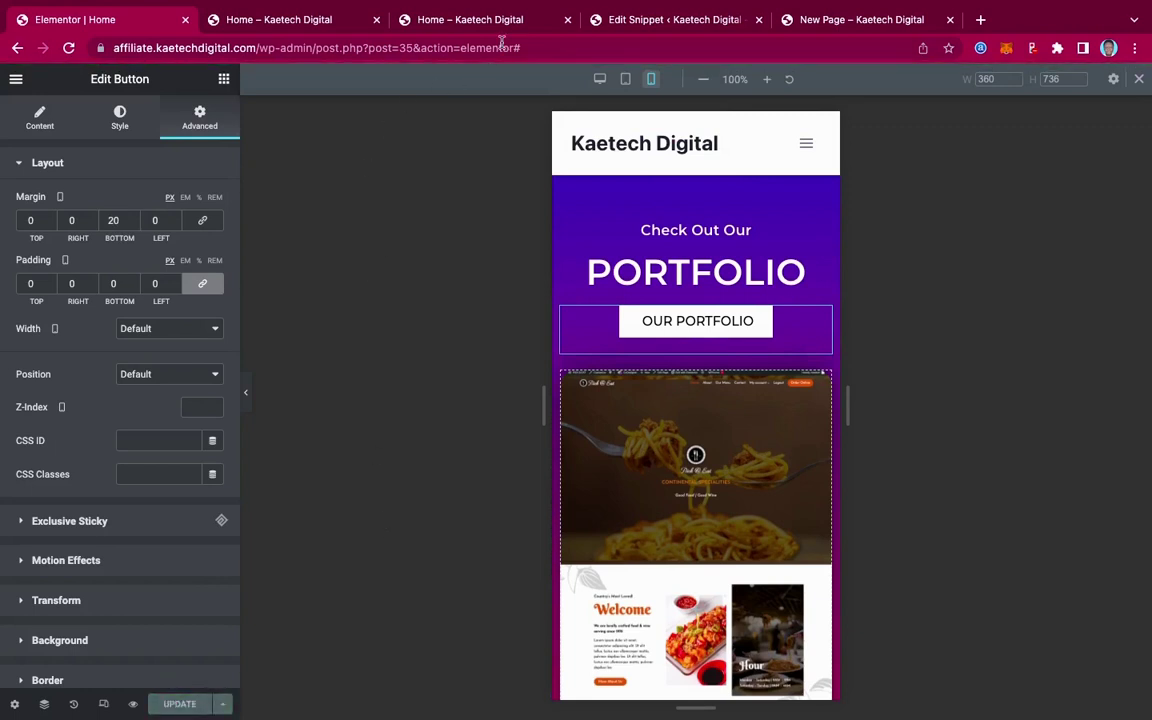
{"action": "left_click", "coordinate": [636, 20]}
{"action": "left_click", "coordinate": [440, 22]}
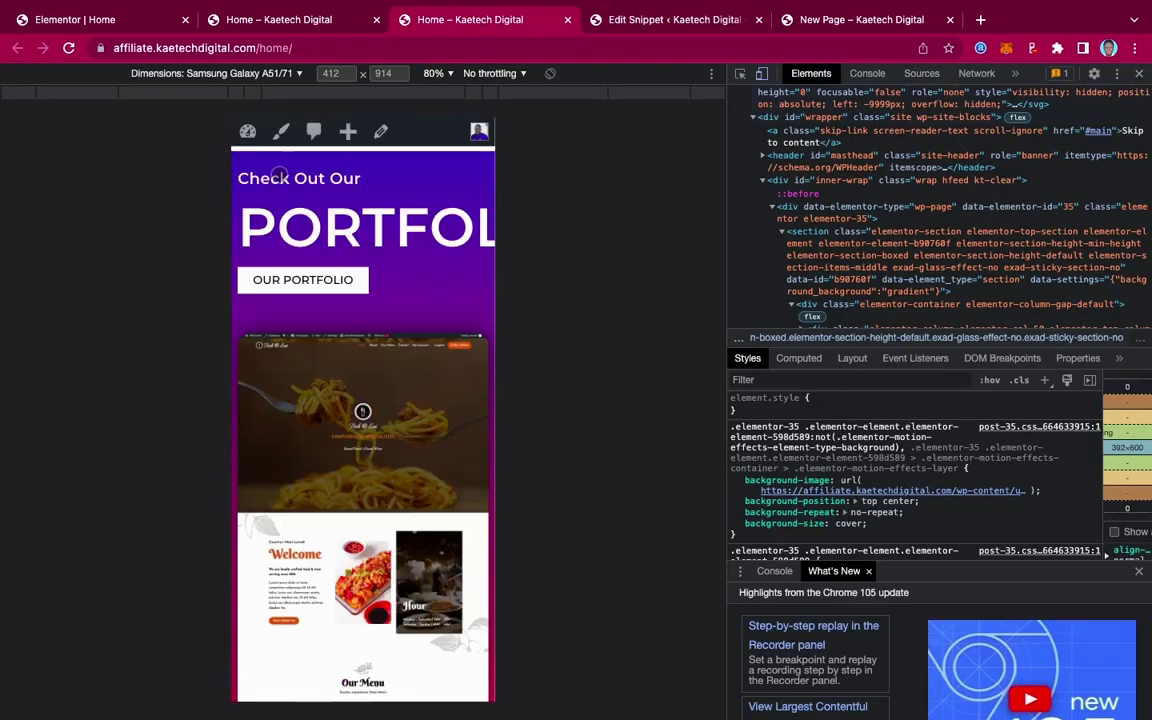
{"action": "left_click", "coordinate": [68, 50]}
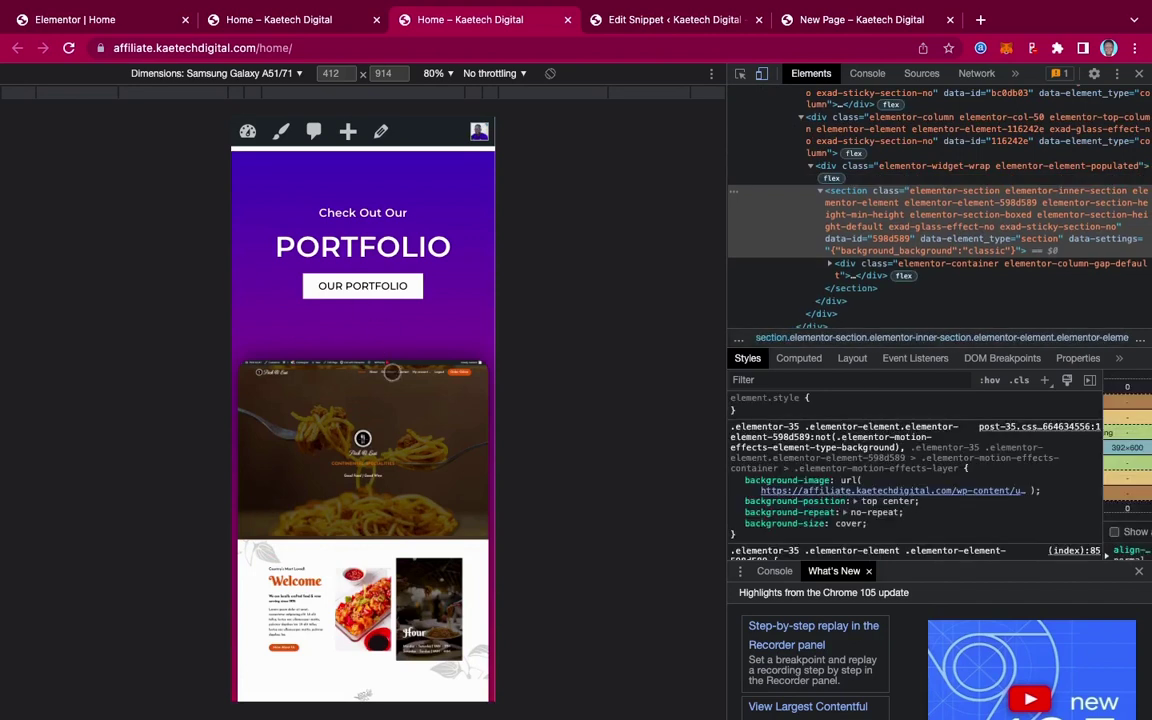
- Check the portfolio section's mobile layout and the website capture's scrolling effect on the published page
{"action": "scroll", "coordinate": [391, 372], "scroll_direction": "down", "scroll_amount": 3}
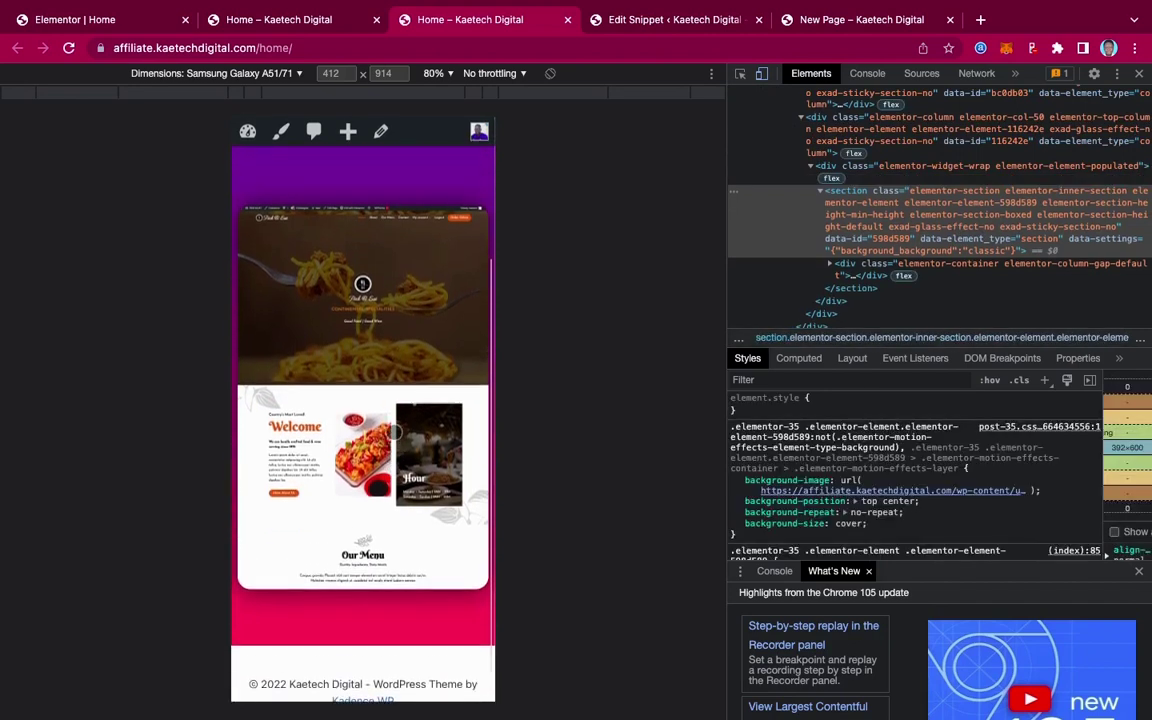
{"action": "scroll", "coordinate": [362, 285], "scroll_direction": "down", "scroll_amount": 4}
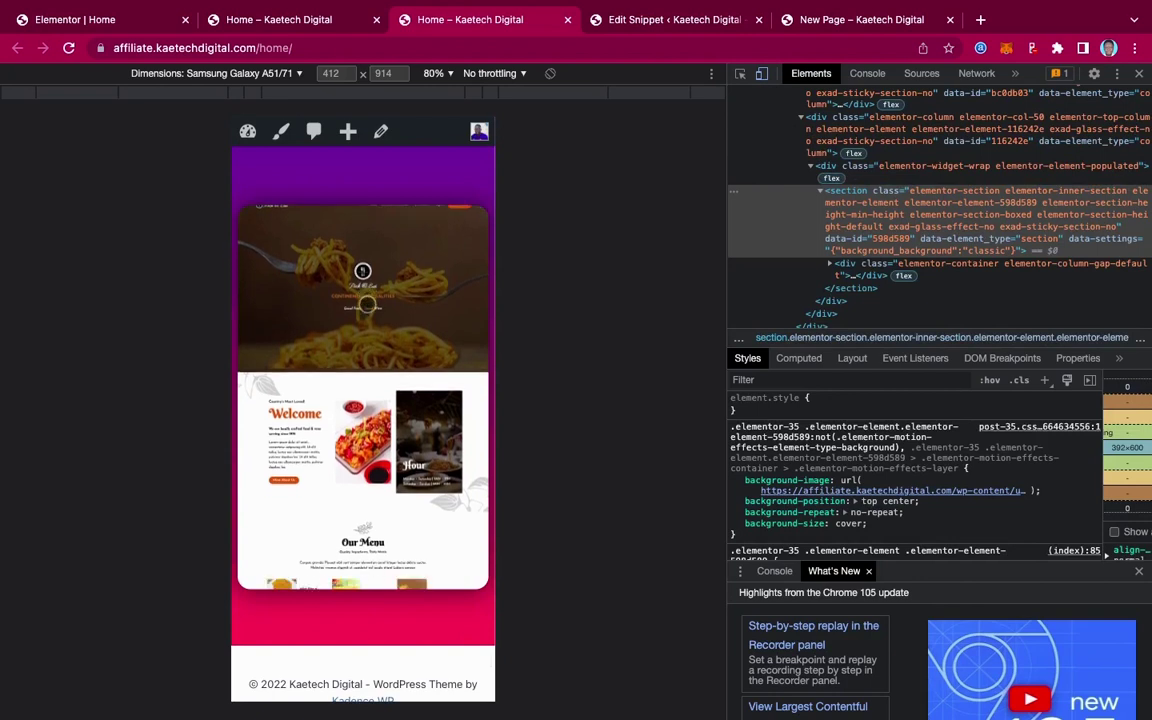
{"action": "scroll", "coordinate": [369, 285], "scroll_direction": "down", "scroll_amount": 5}
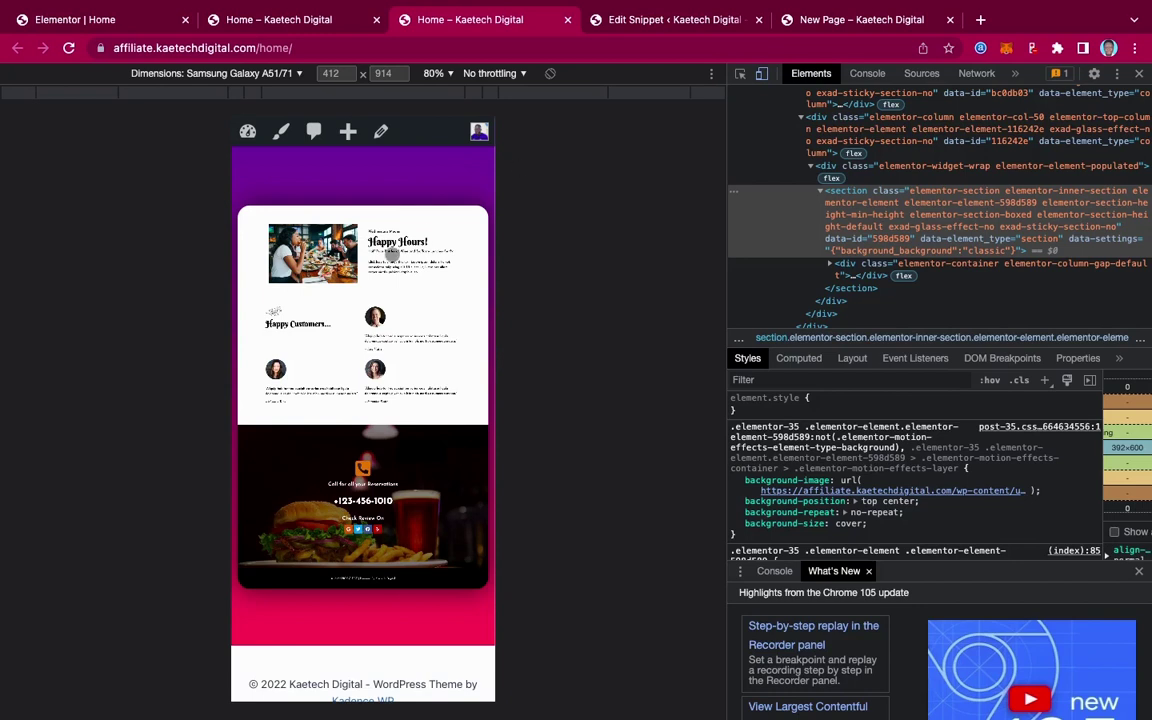
{"action": "scroll", "coordinate": [390, 252], "scroll_direction": "up", "scroll_amount": 4}
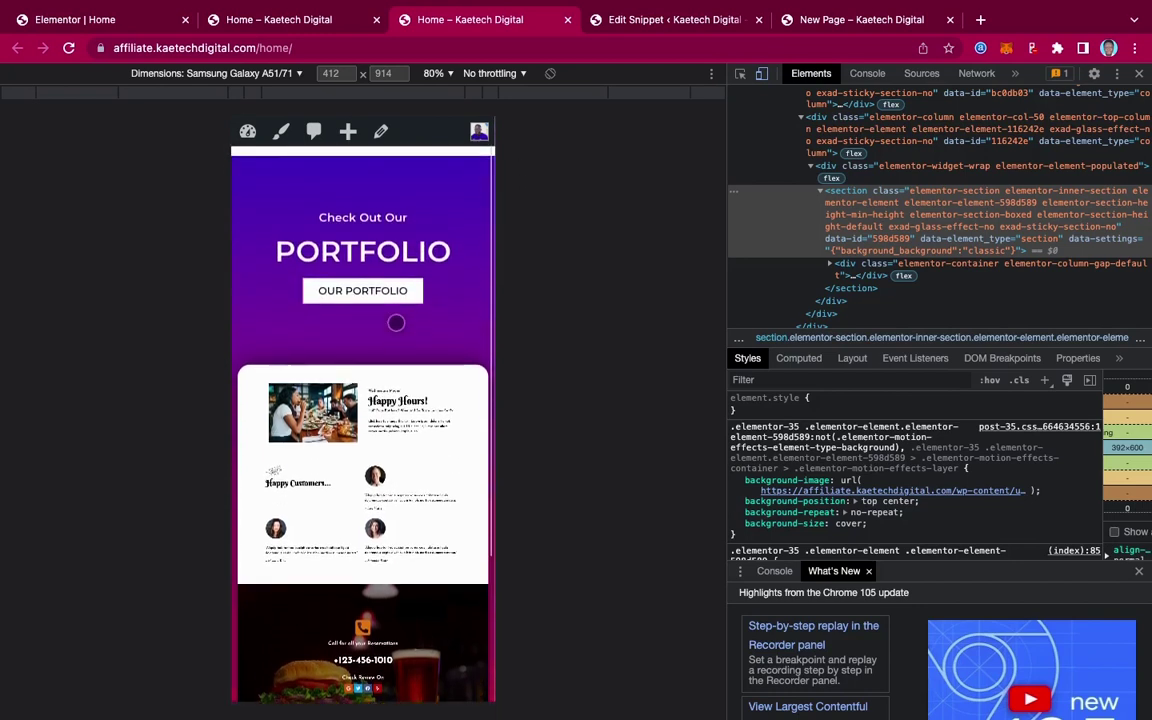
{"action": "scroll", "coordinate": [396, 322], "scroll_direction": "down", "scroll_amount": 5}
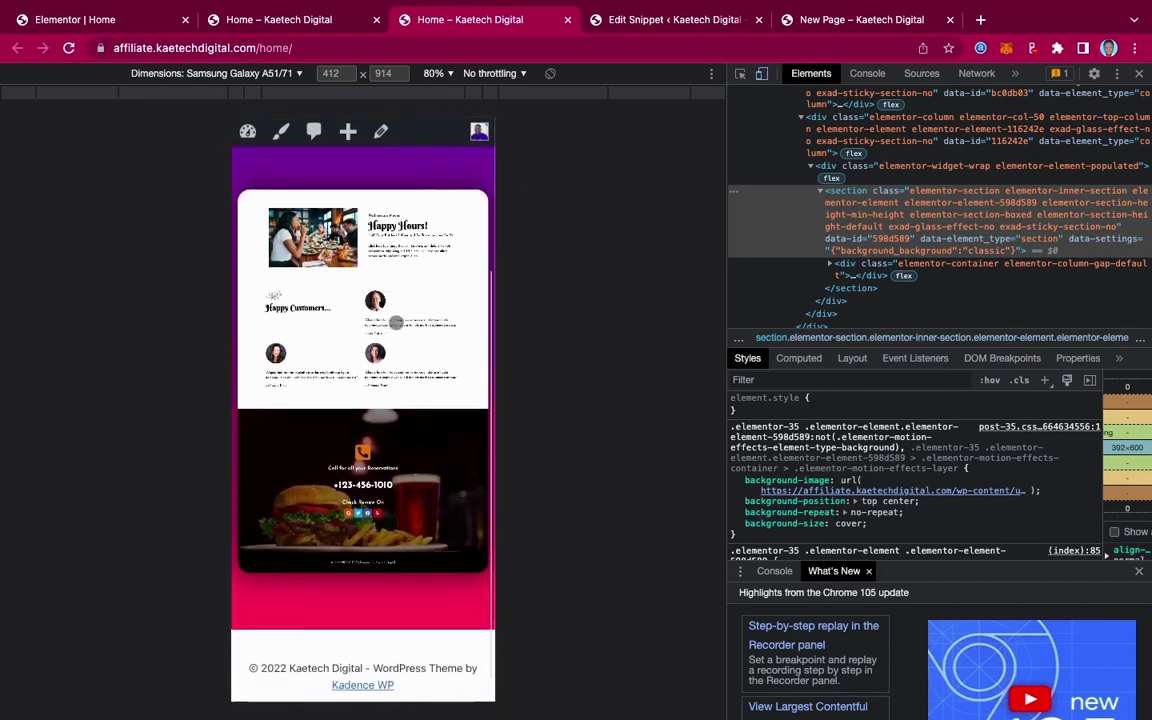
{"action": "scroll", "coordinate": [396, 322], "scroll_direction": "up", "scroll_amount": 6}
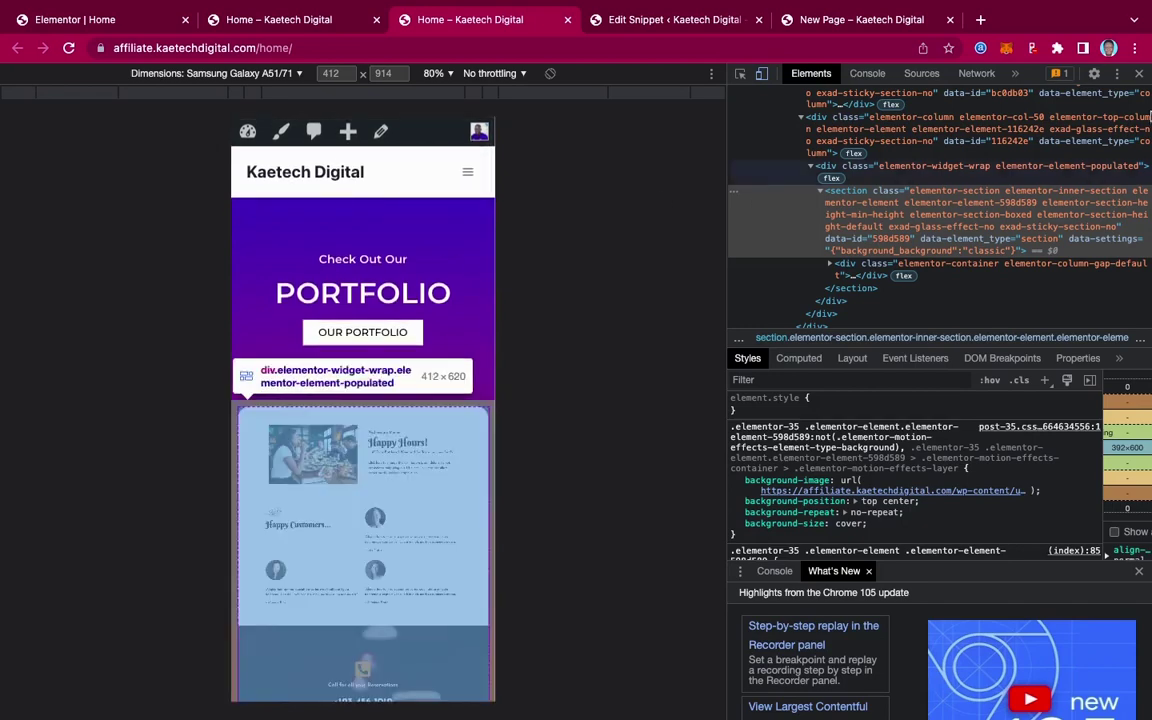
- Close the developer tools and check the published portfolio section's desktop layout and hover-scroll effect
{"action": "left_click", "coordinate": [1141, 75]}
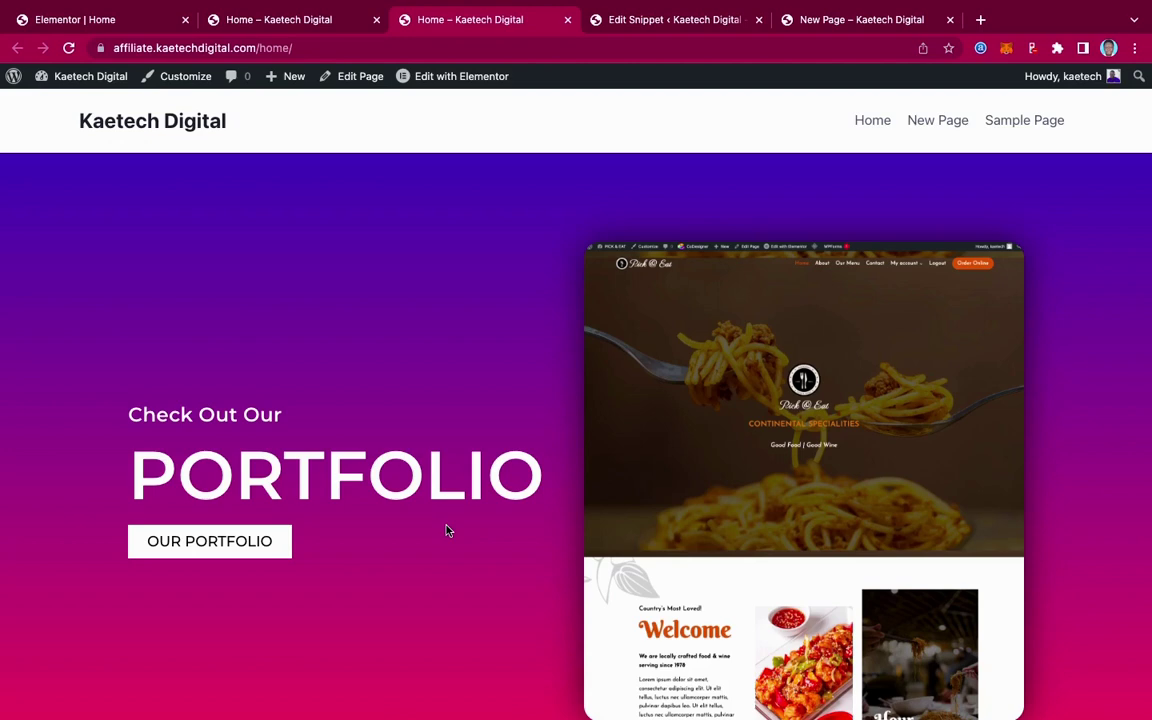
{"action": "scroll", "coordinate": [447, 530], "scroll_direction": "down", "scroll_amount": 3}
{"action": "scroll", "coordinate": [447, 530], "scroll_direction": "up", "scroll_amount": 3}
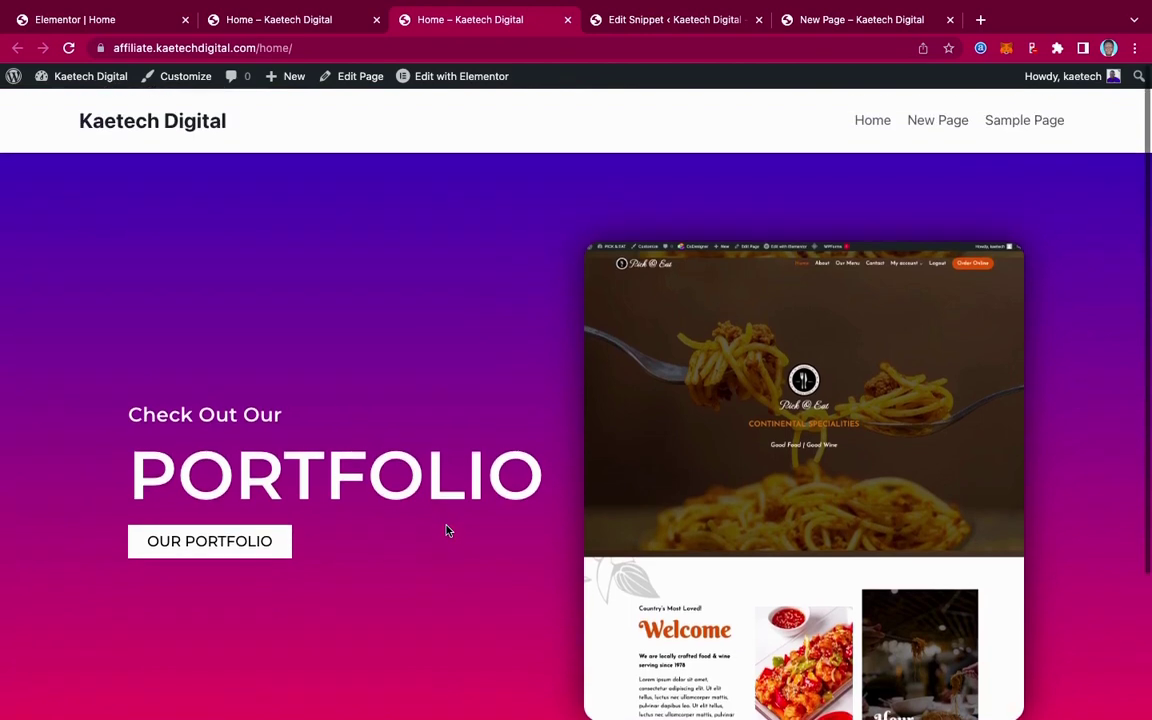
{"action": "mouse_move", "coordinate": [868, 515]}
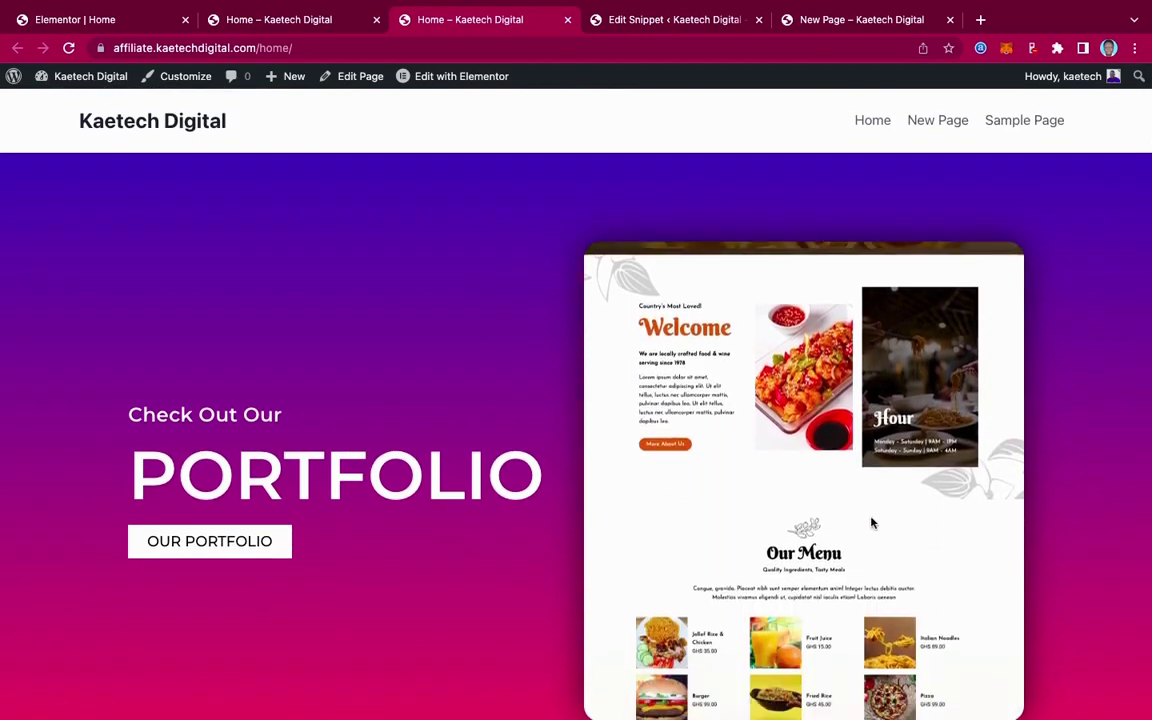